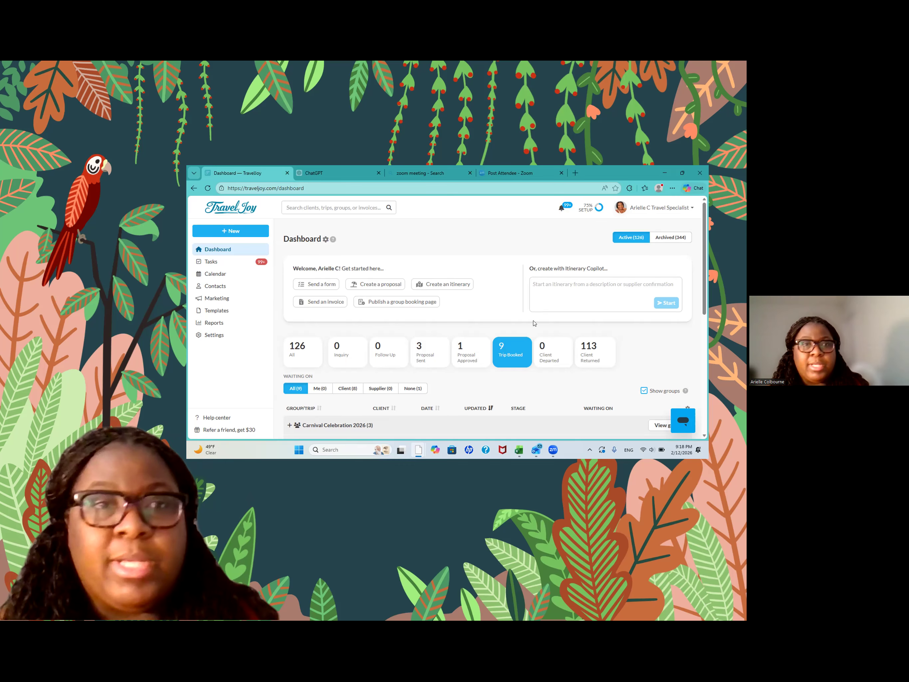
# - Create a new trip with the first listed client as the primary traveler
pyautogui.click(230, 231)
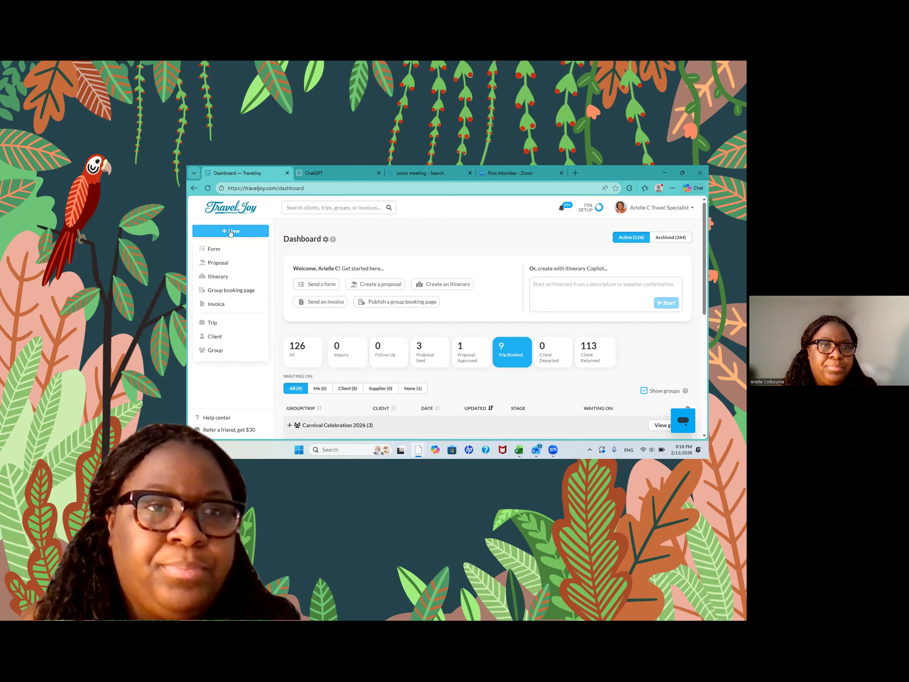
pyautogui.click(215, 324)
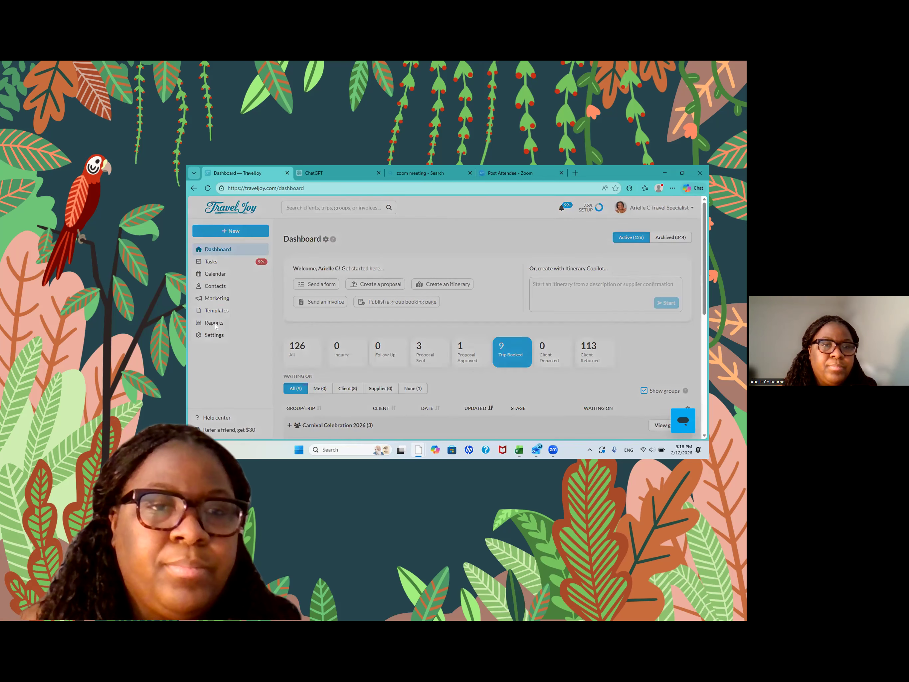
pyautogui.click(369, 386)
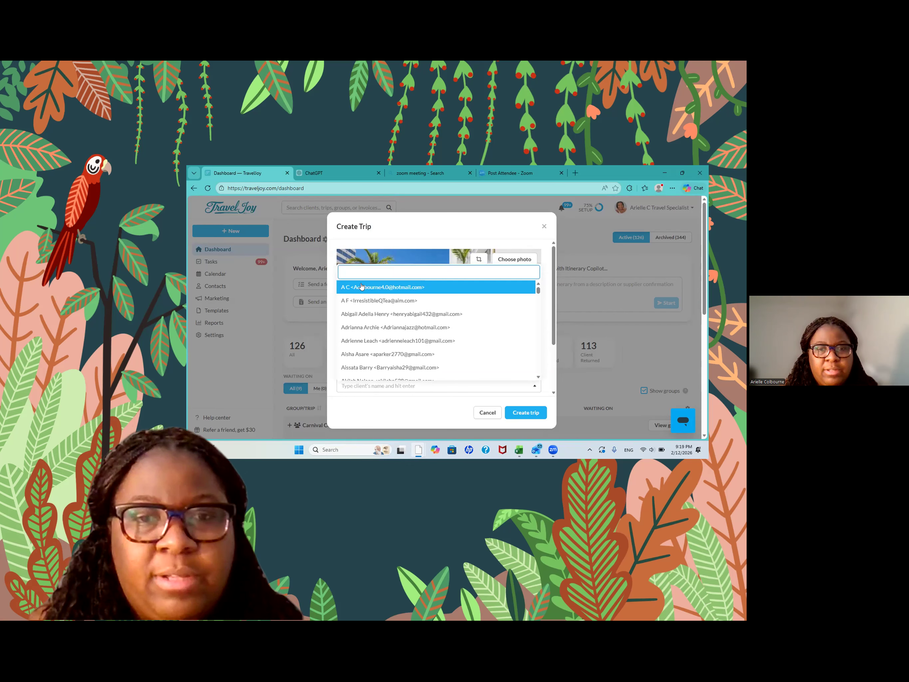
pyautogui.click(361, 287)
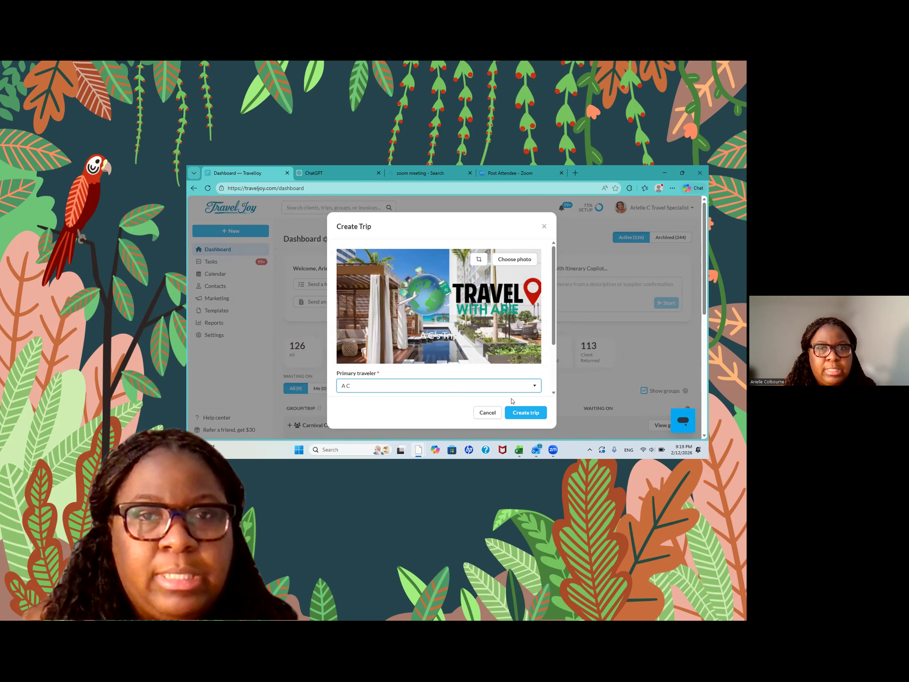
pyautogui.click(521, 413)
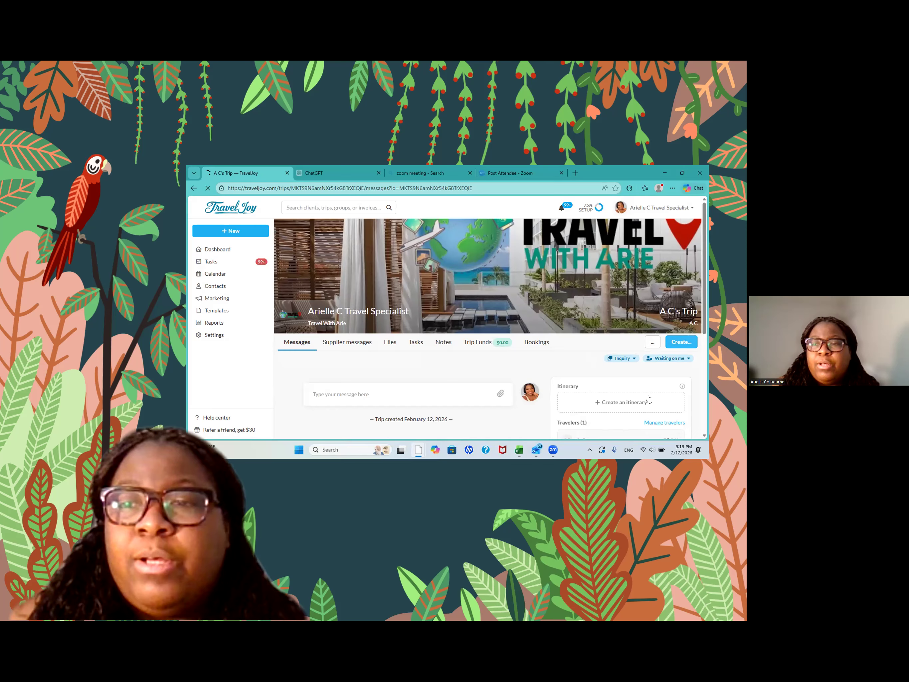
# - Start a smart proposal for the newly created trip
pyautogui.scroll(-1, 652, 403)
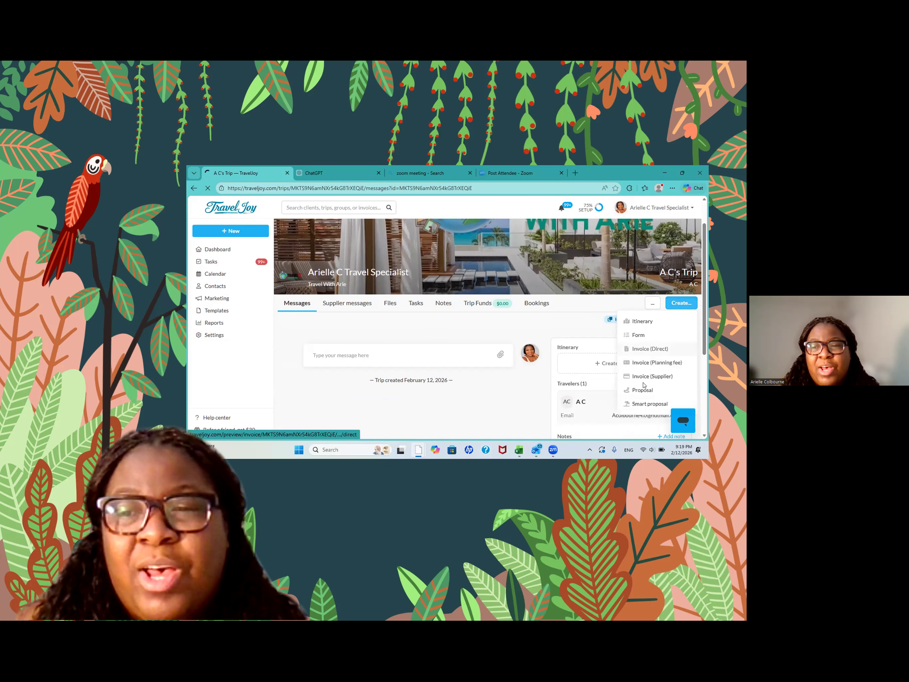
pyautogui.scroll(-1, 643, 384)
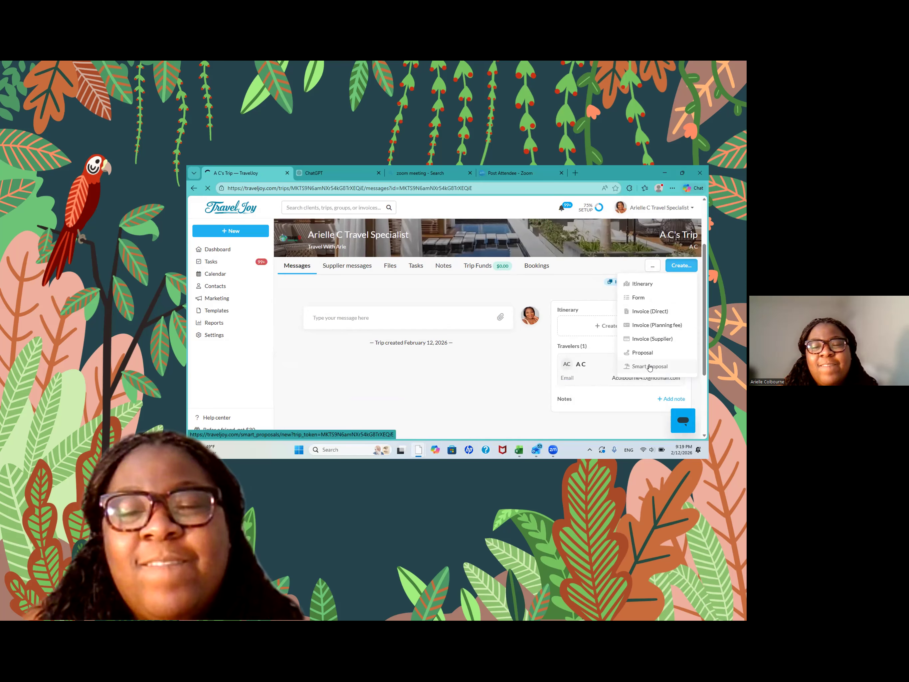
pyautogui.click(650, 367)
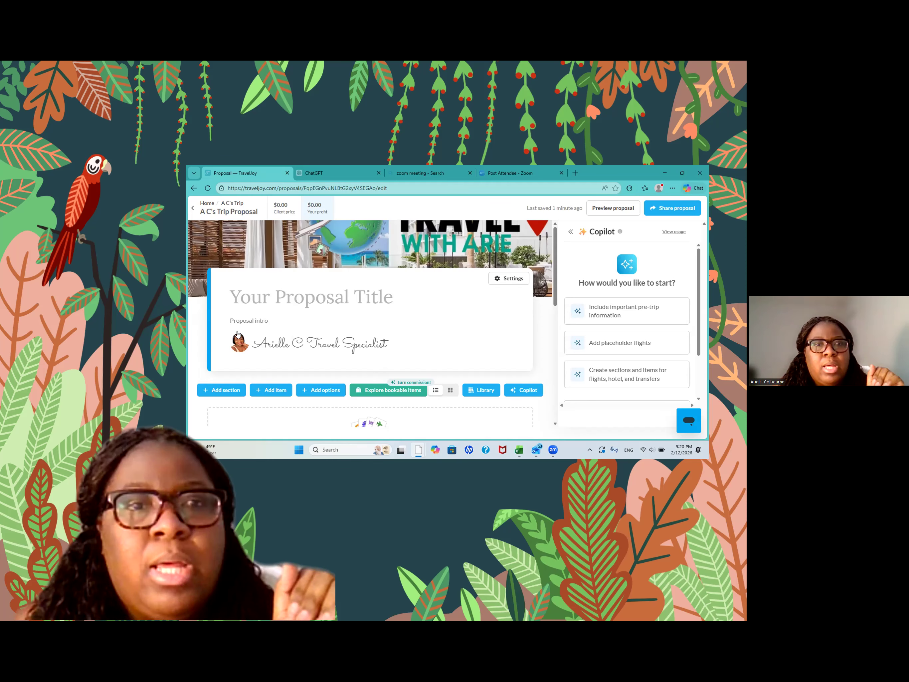
# - Title the proposal "Antigua Baecay 2026" and open its total price for editing in the pricing settings
pyautogui.click(386, 296)
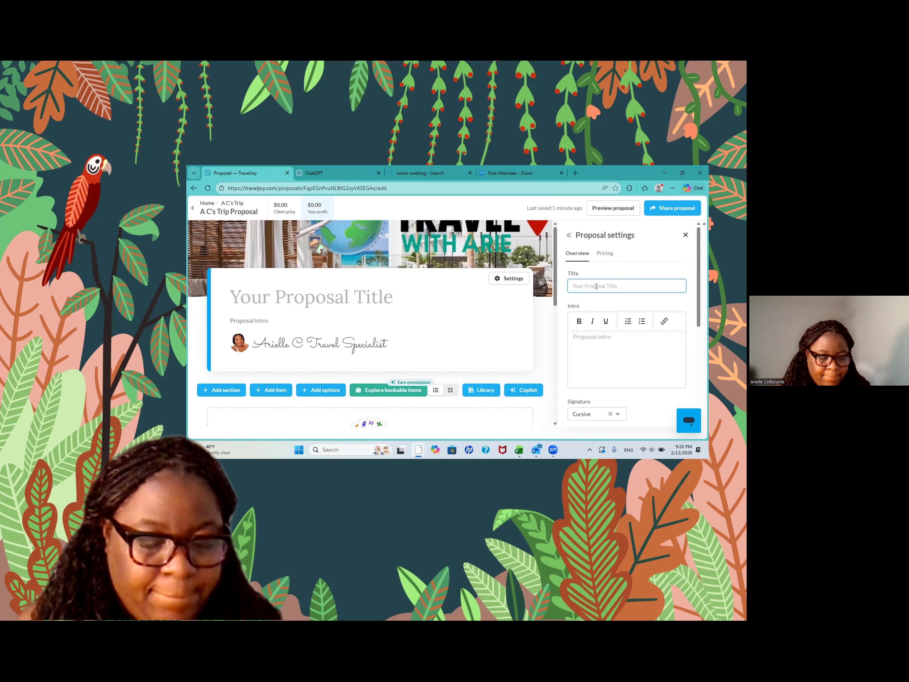
pyautogui.write('Antigu')
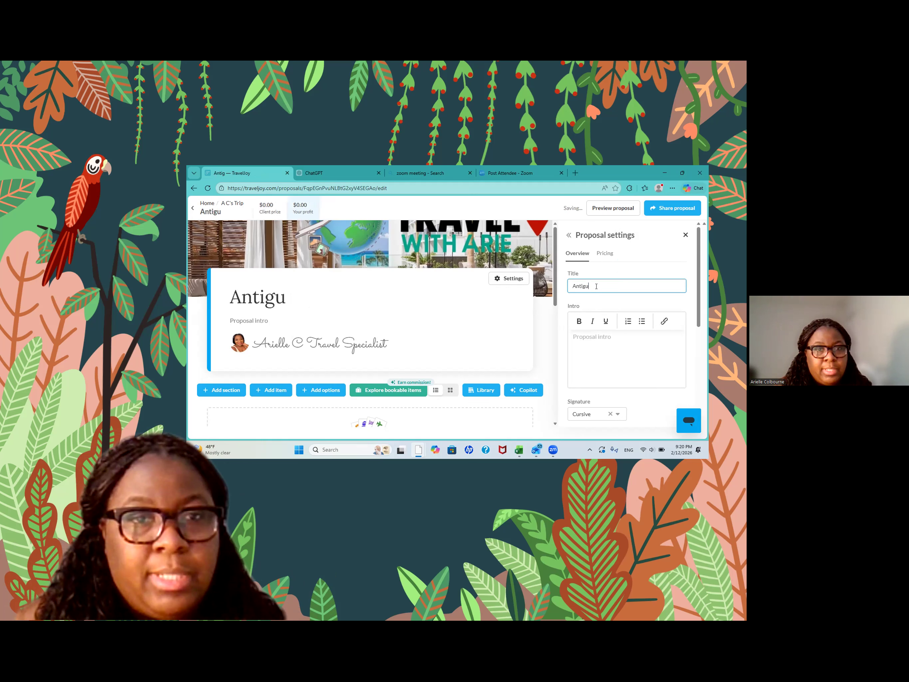
pyautogui.write('a Baecay 2026')
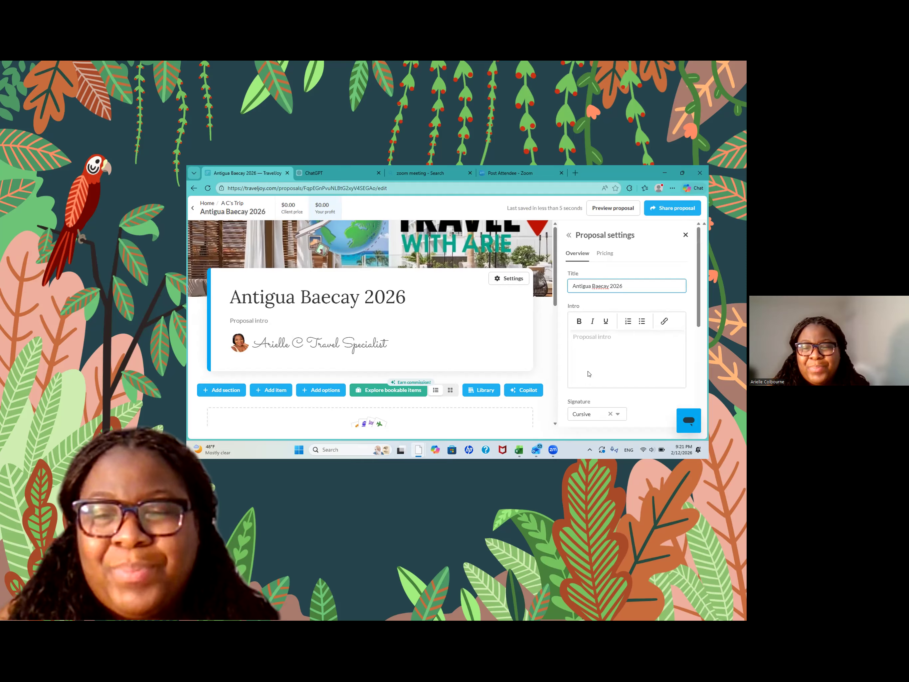
pyautogui.click(605, 253)
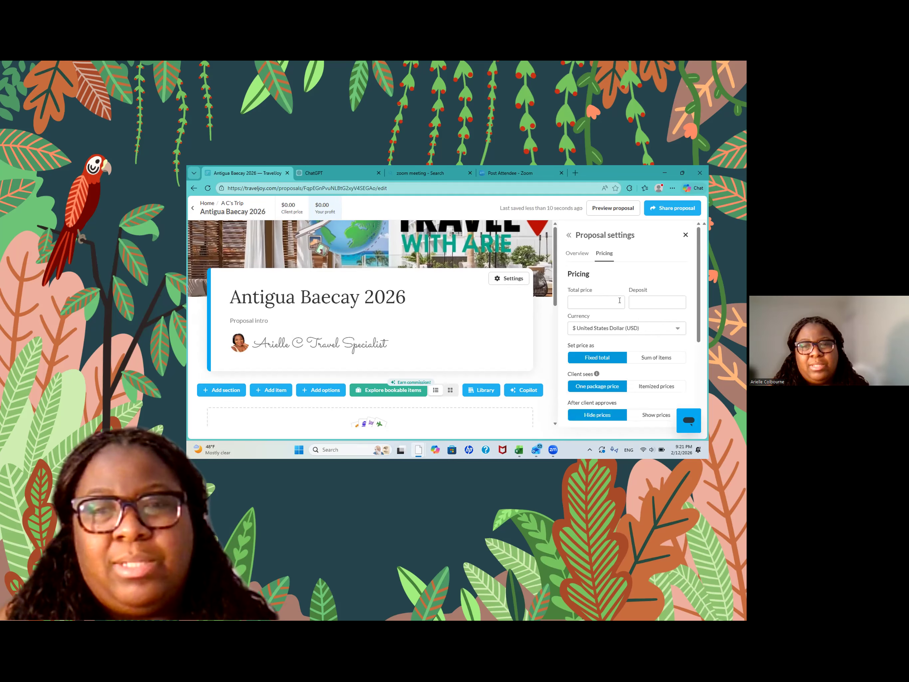
pyautogui.click(603, 298)
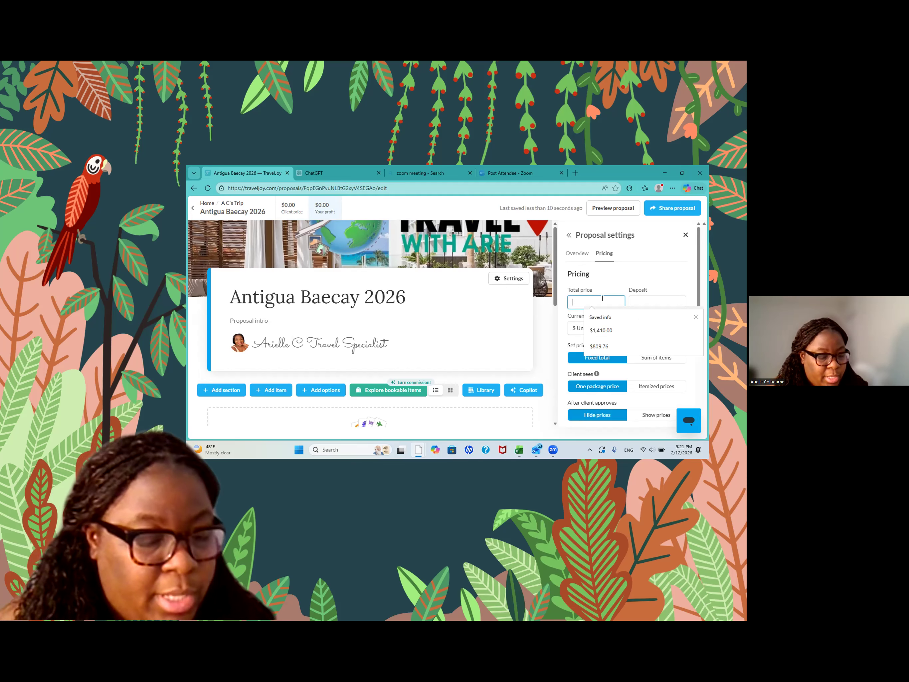
pyautogui.write('391')
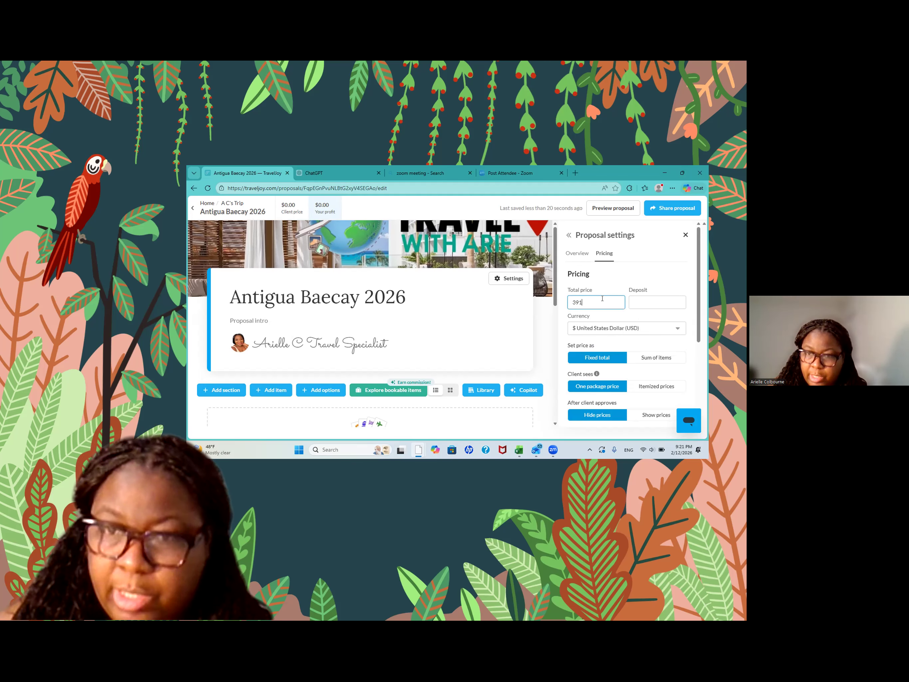
pyautogui.write('2')
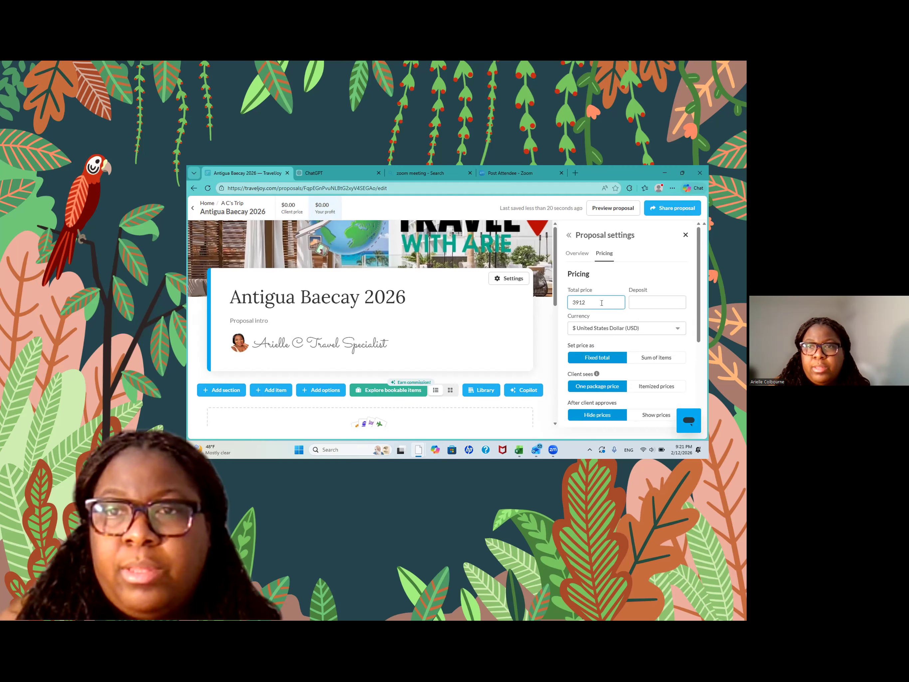
pyautogui.press('BackSpace')
pyautogui.press('BackSpace')
pyautogui.press('BackSpace')
pyautogui.press('BackSpace')
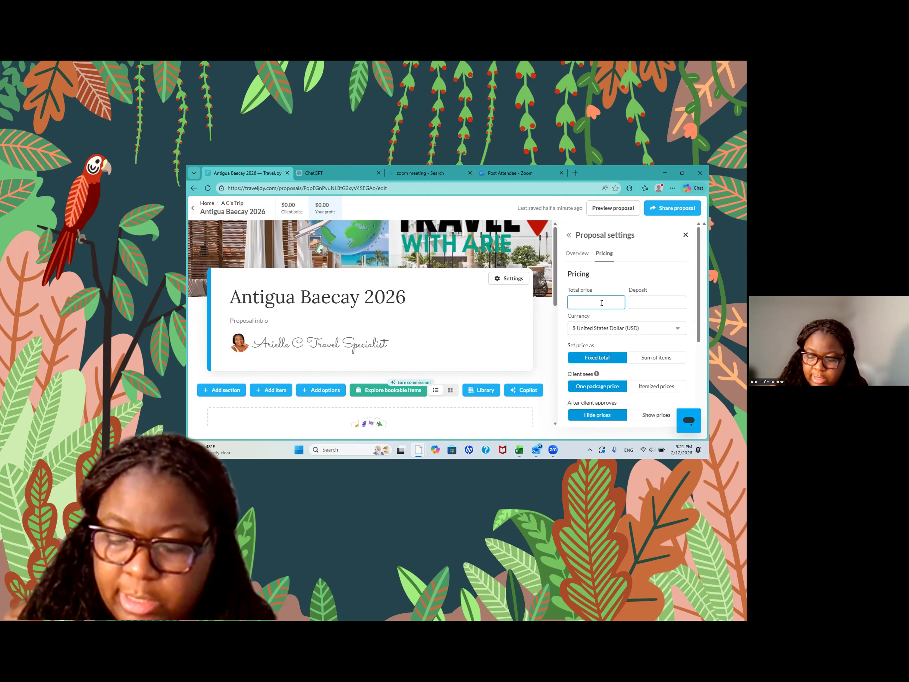
# - Set the proposal's total price to $7,824 and its deposit to $1,000
pyautogui.write('7824')
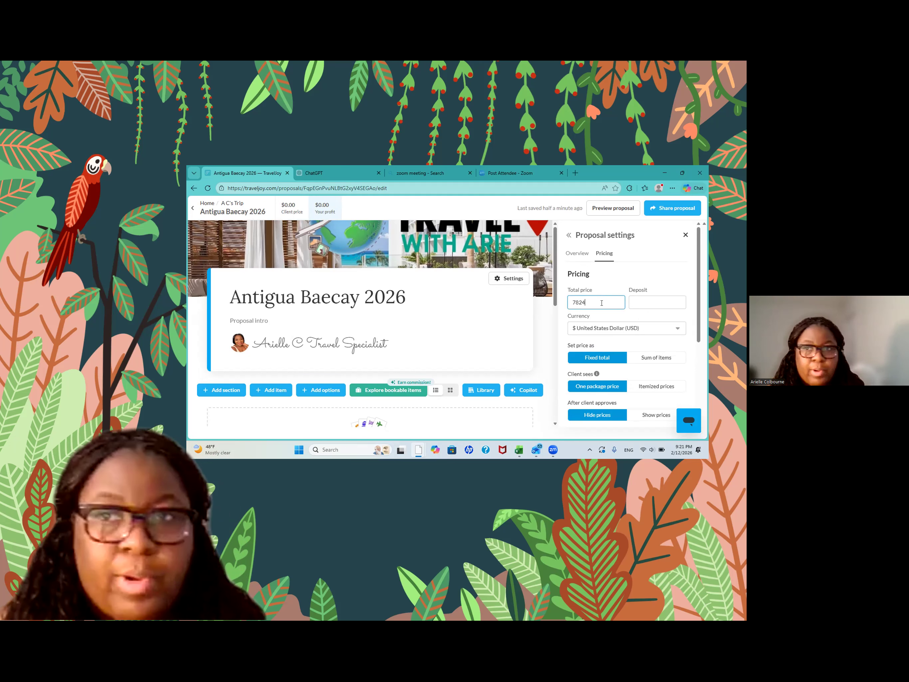
pyautogui.click(645, 304)
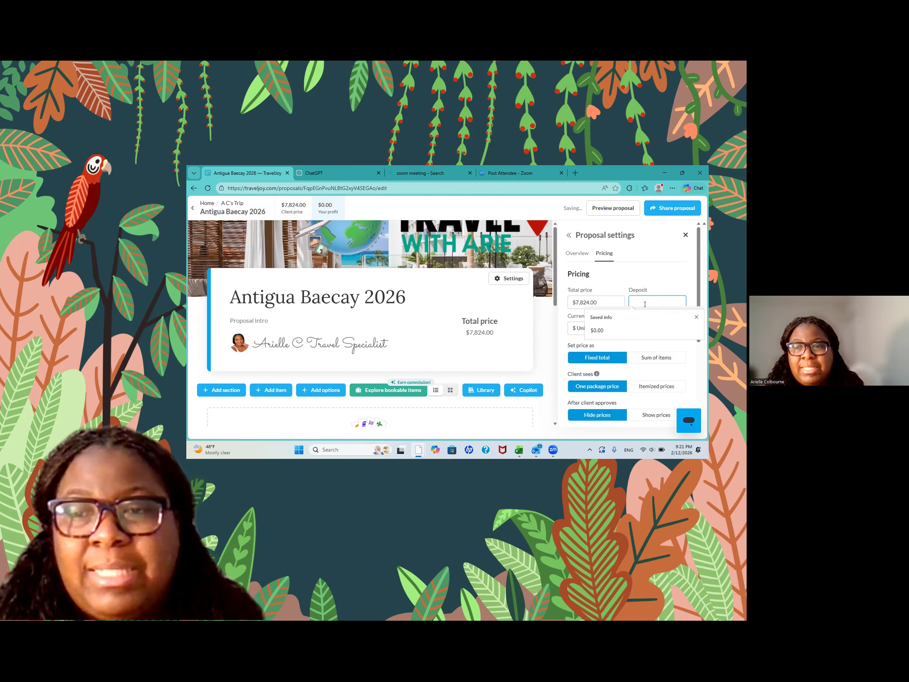
pyautogui.write('100')
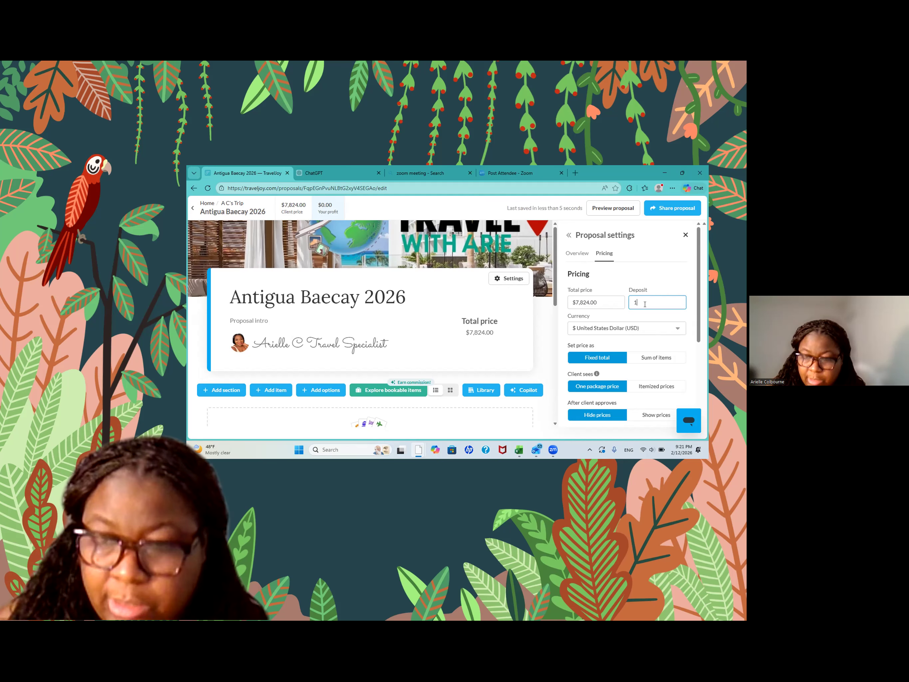
pyautogui.write('0')
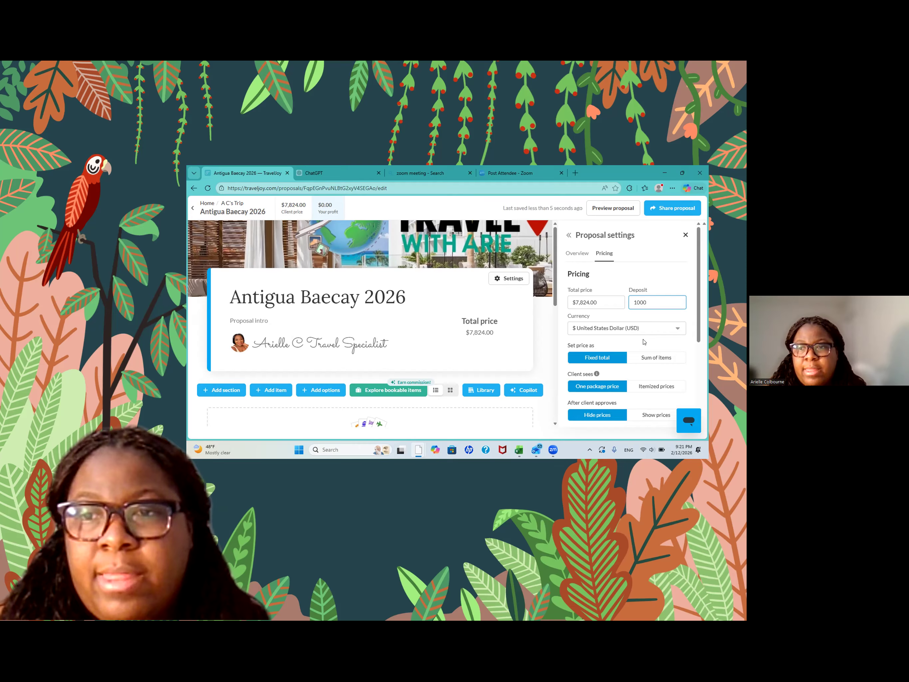
# - Set the proposal's pay-on-approval option to Accept supplier payment and close the proposal settings
pyautogui.scroll(-1, 642, 372)
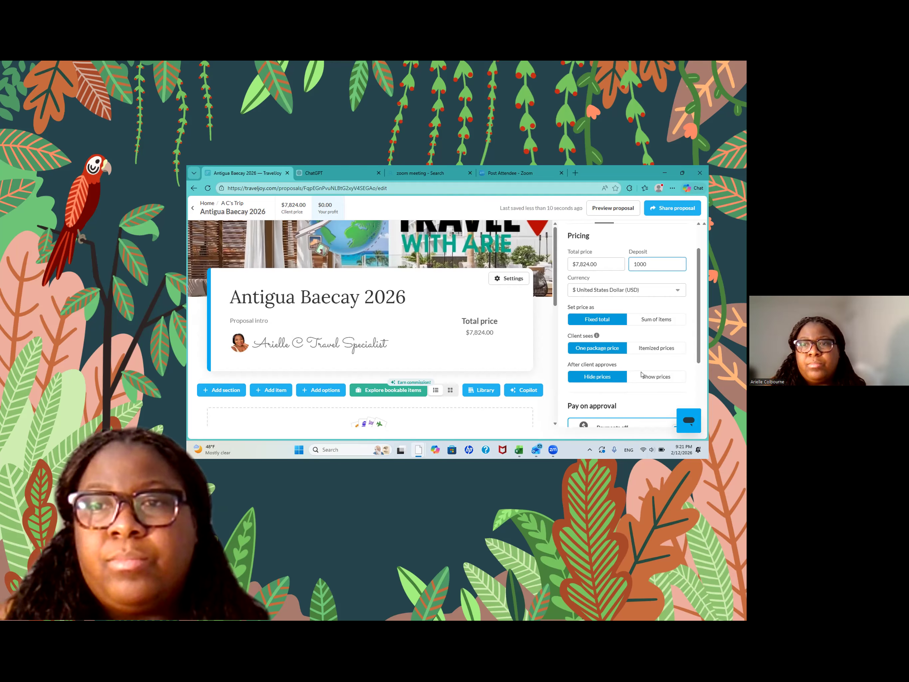
pyautogui.scroll(-3, 618, 353)
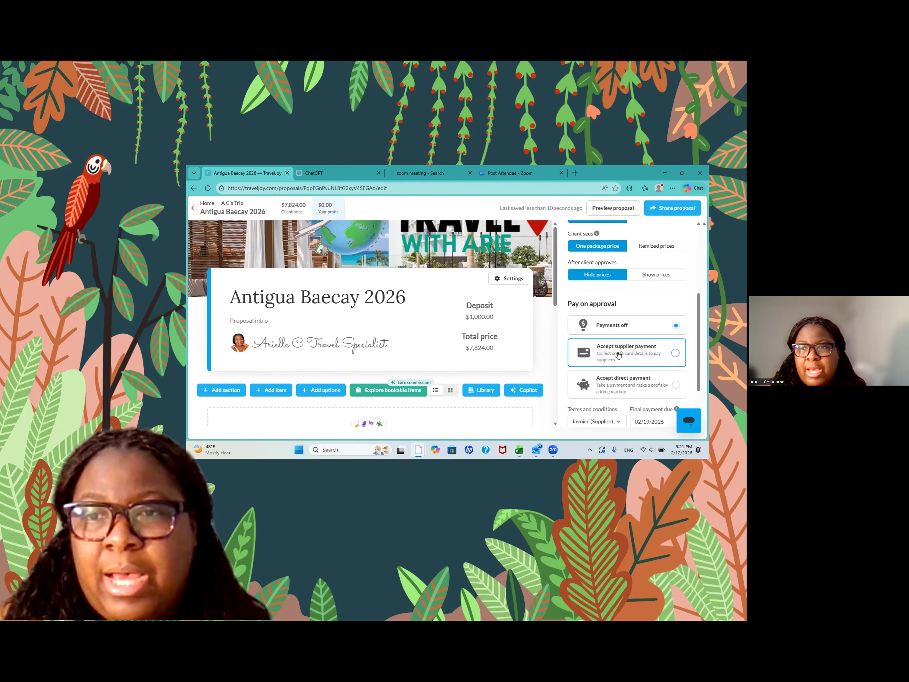
pyautogui.click(618, 355)
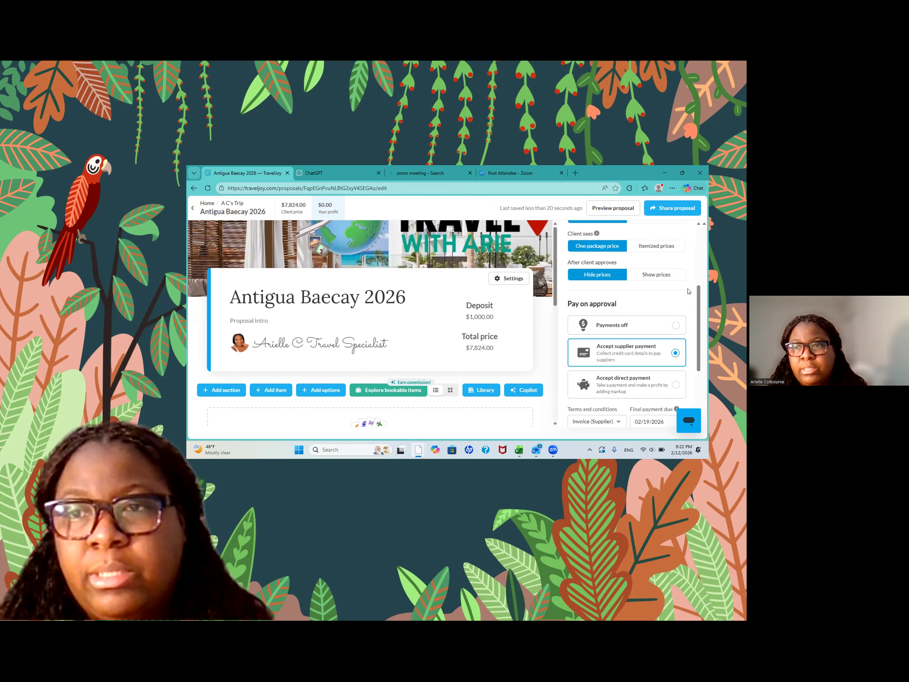
pyautogui.scroll(-3, 677, 322)
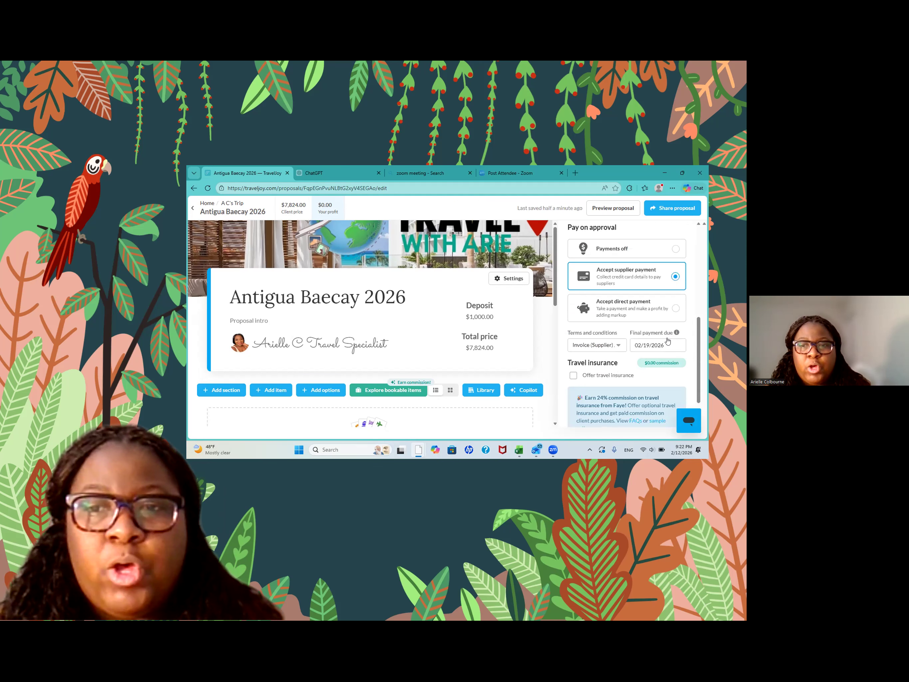
pyautogui.moveTo(531, 341); pyautogui.dragTo(533, 323)
pyautogui.click(496, 313)
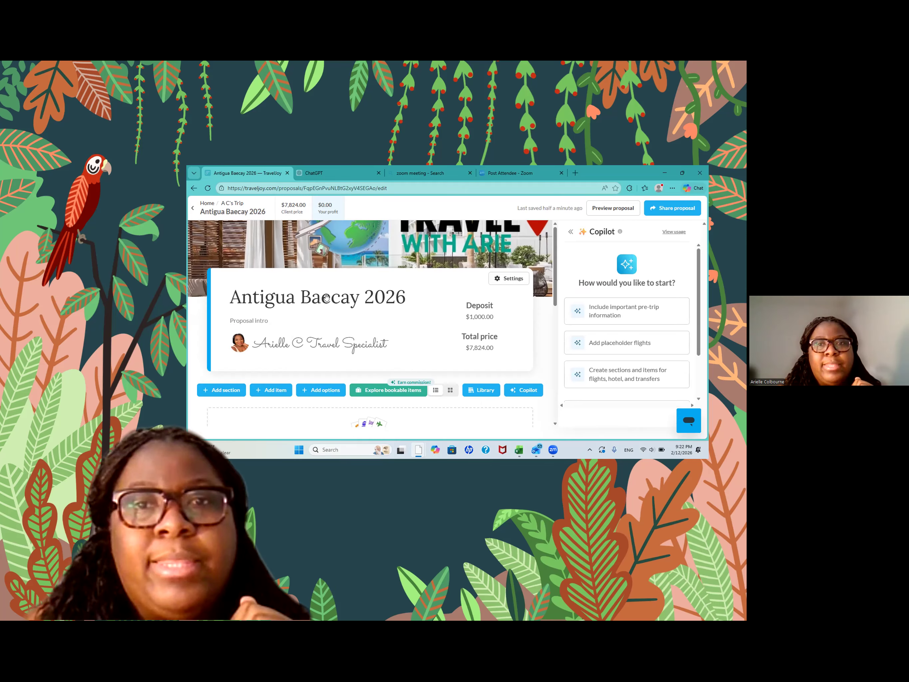
# - Add a flight item to the proposal and duplicate it
pyautogui.scroll(-2, 311, 319)
pyautogui.click(312, 318)
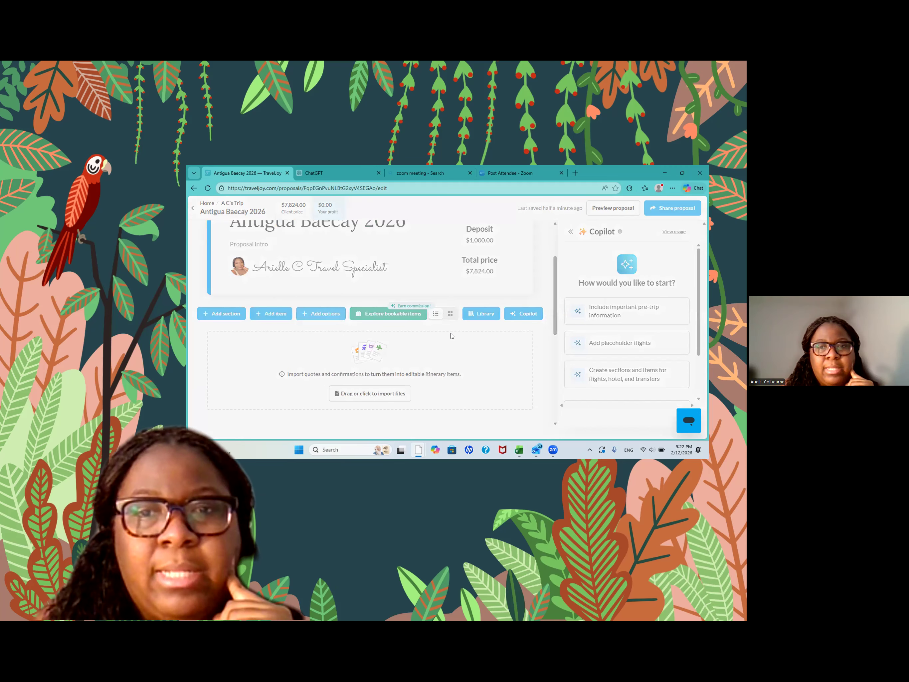
pyautogui.click(273, 314)
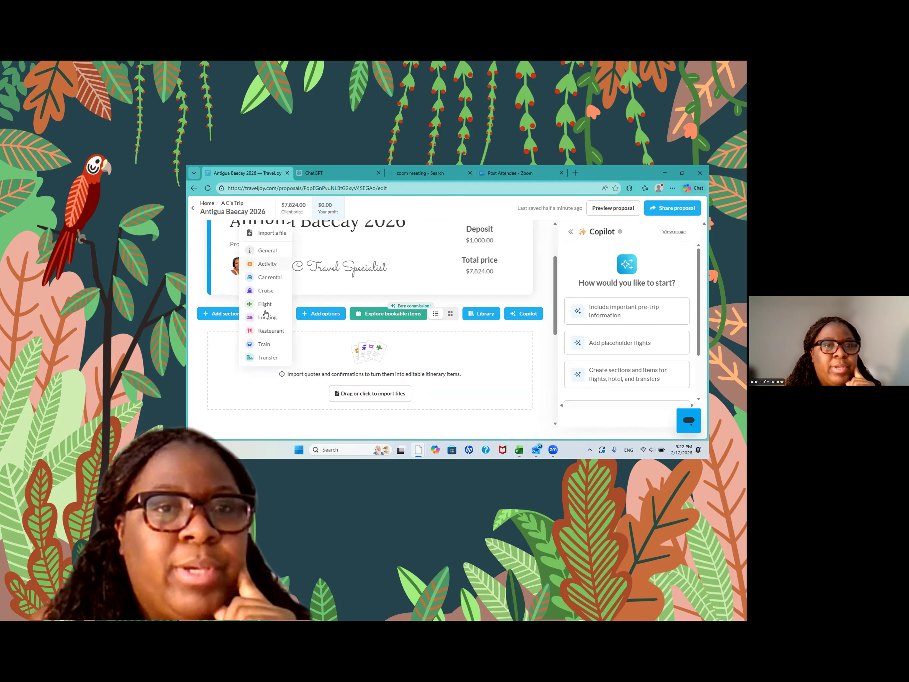
pyautogui.click(264, 307)
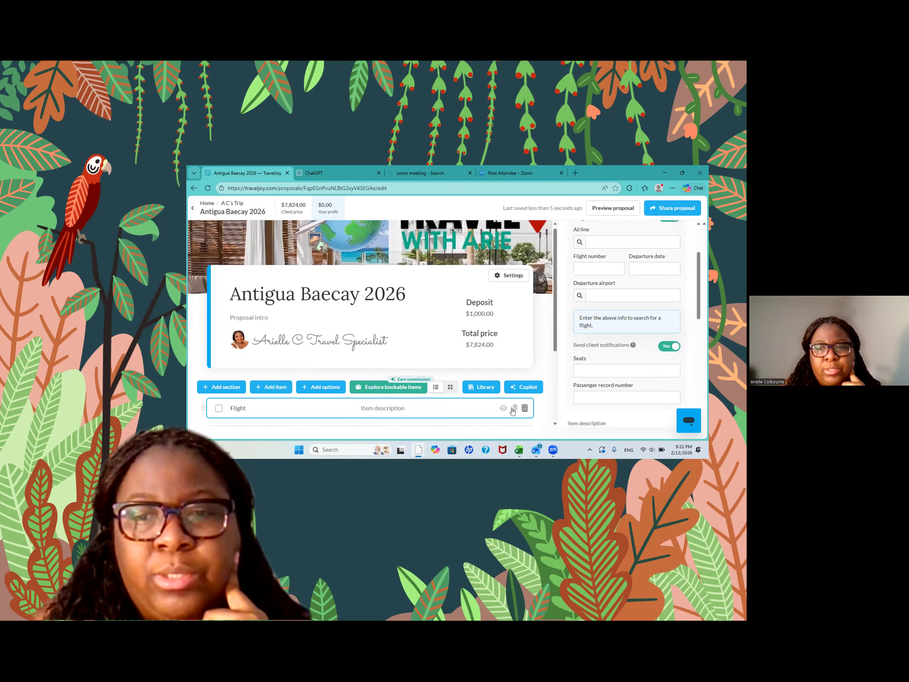
pyautogui.click(513, 407)
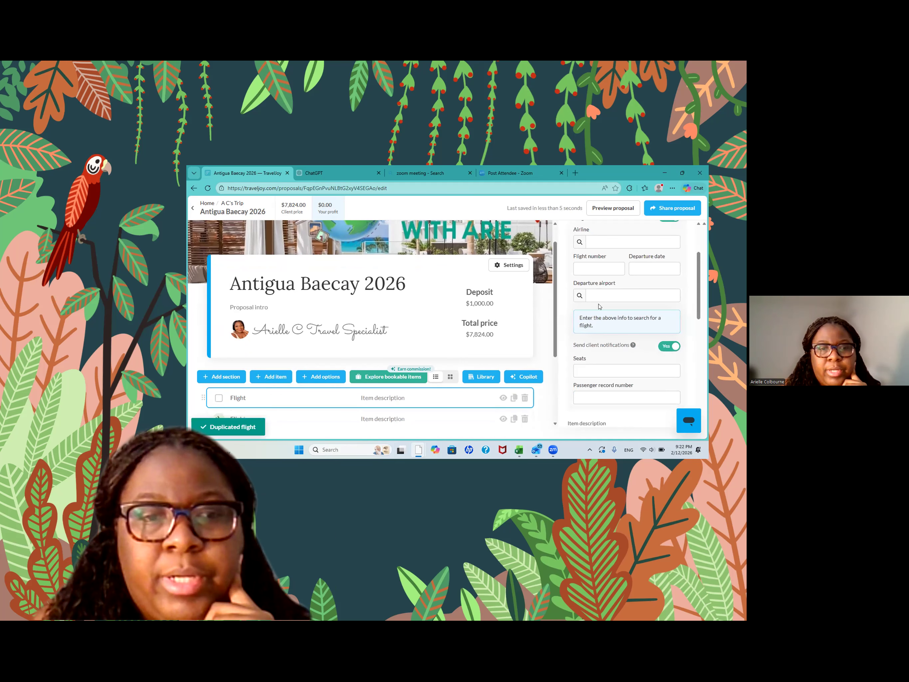
# - Set the first flight's airline to Delta Air Lines (DL) and its flight number to 1977
pyautogui.scroll(-2, 499, 407)
pyautogui.scroll(2, 602, 307)
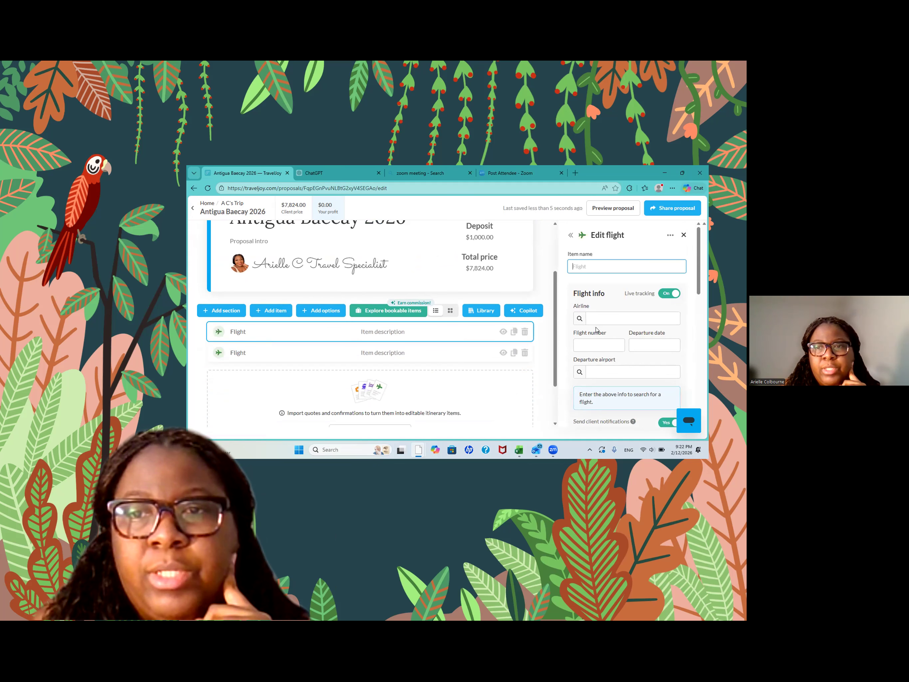
pyautogui.click(596, 318)
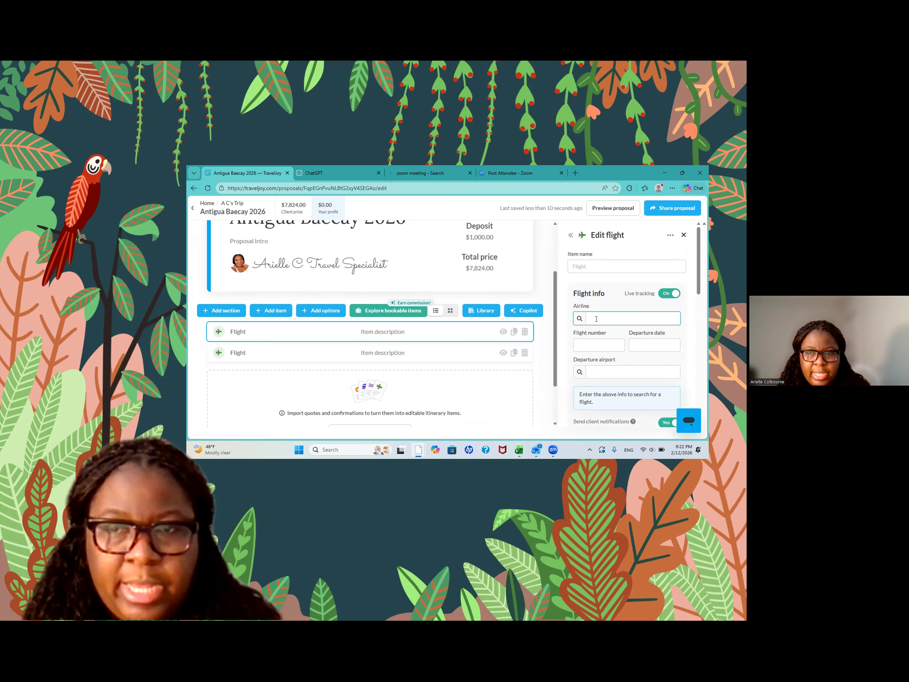
pyautogui.write('delta')
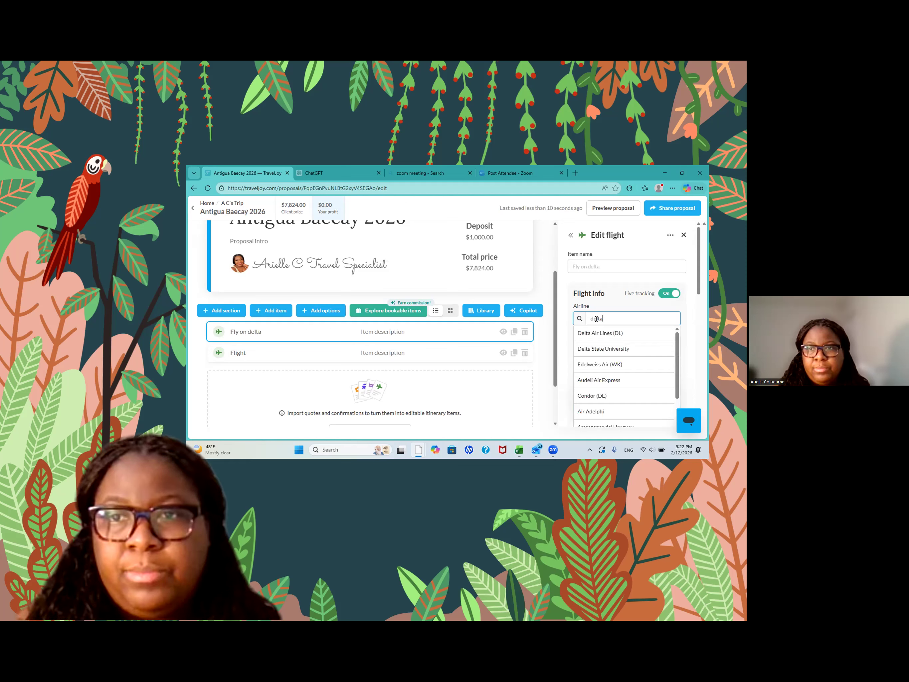
pyautogui.click(600, 334)
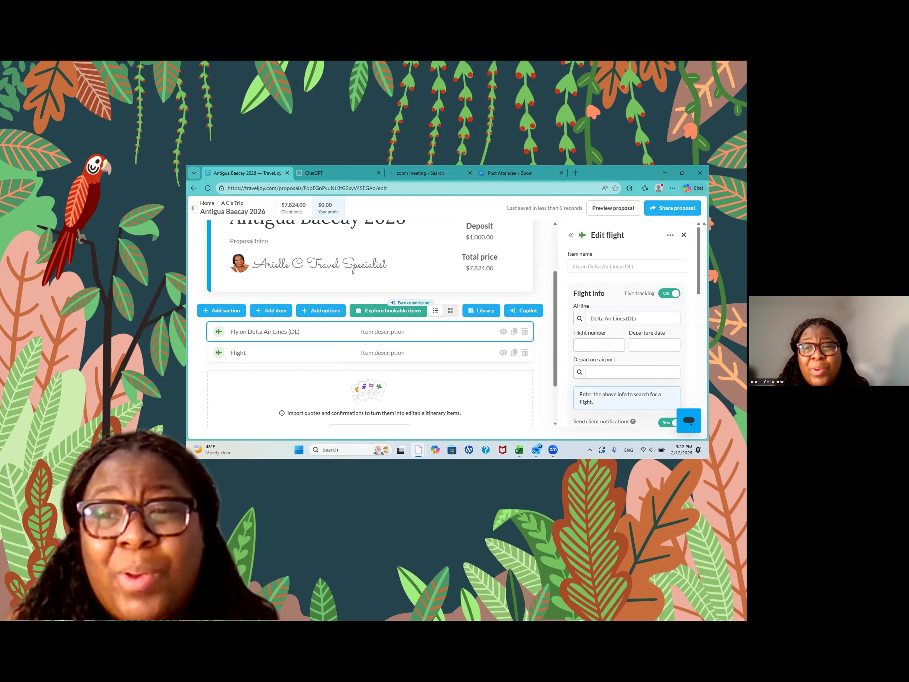
pyautogui.click(591, 344)
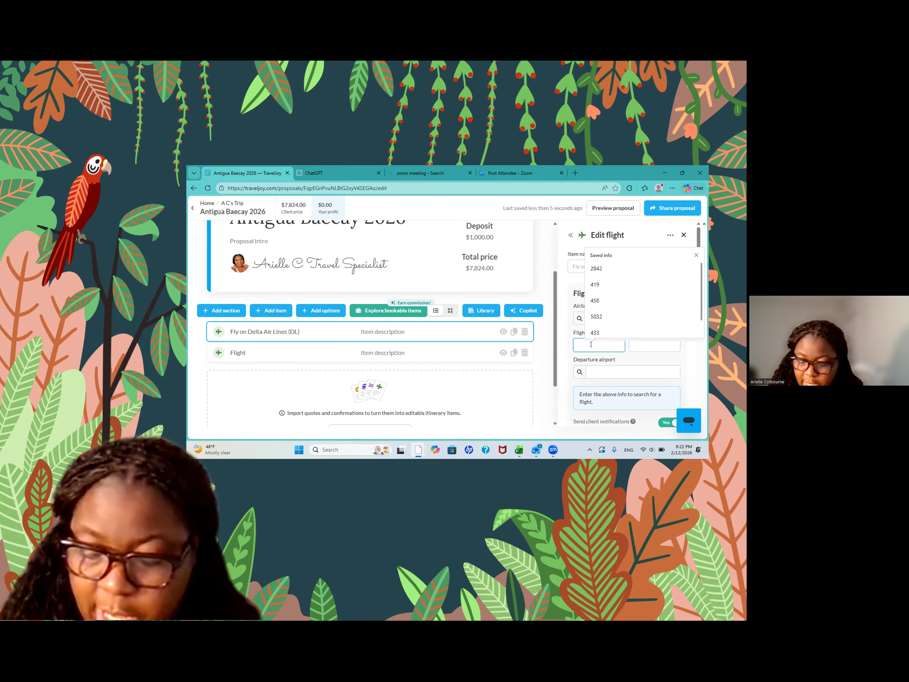
pyautogui.write('1977')
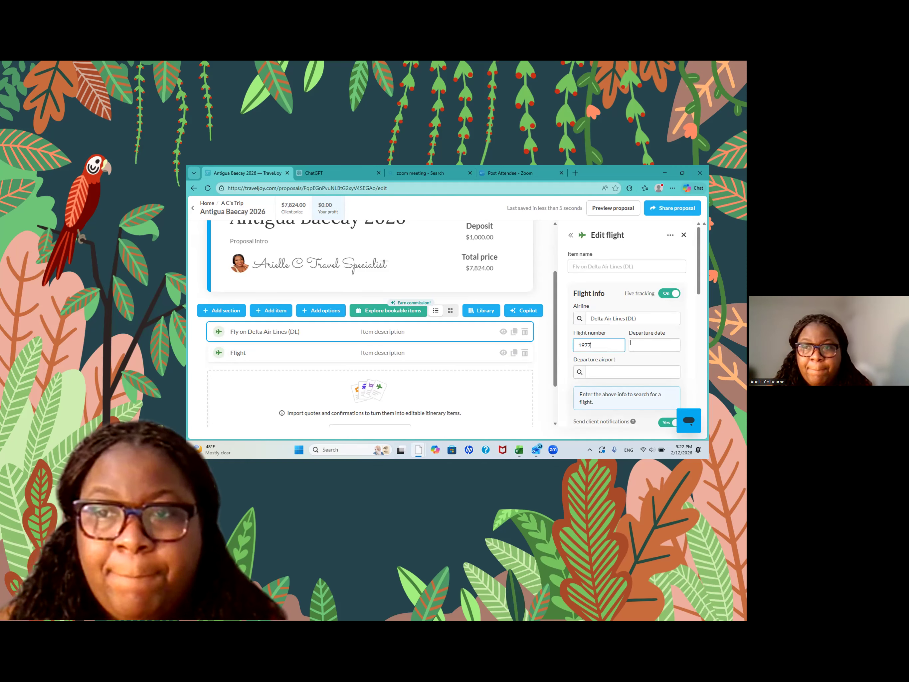
# - Set the first flight's departure date to 06/06/2026 and its departure airport to Atlanta, GA (ATL)
pyautogui.click(648, 344)
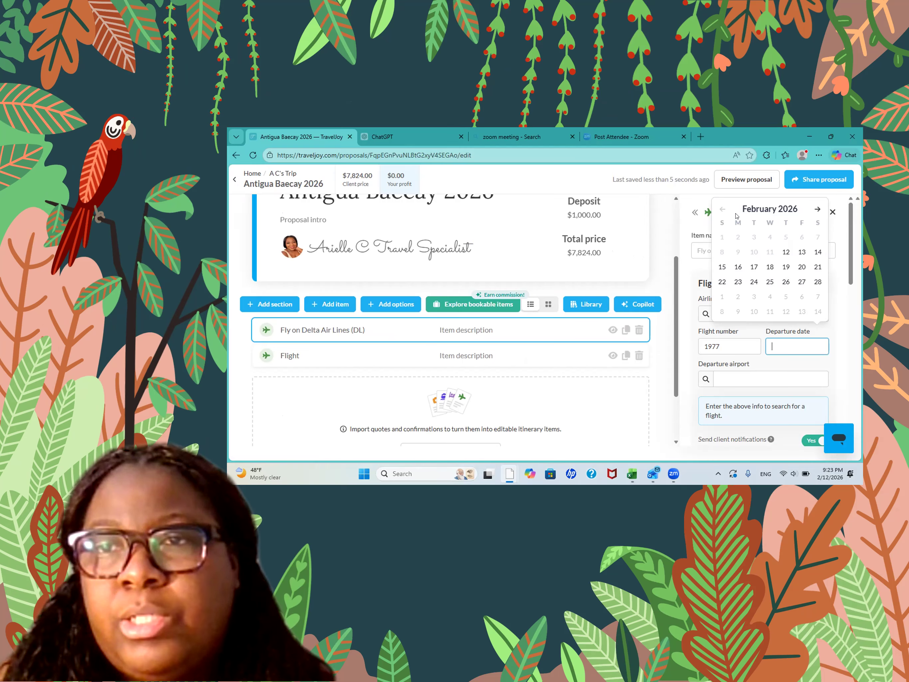
pyautogui.tripleClick(818, 211)
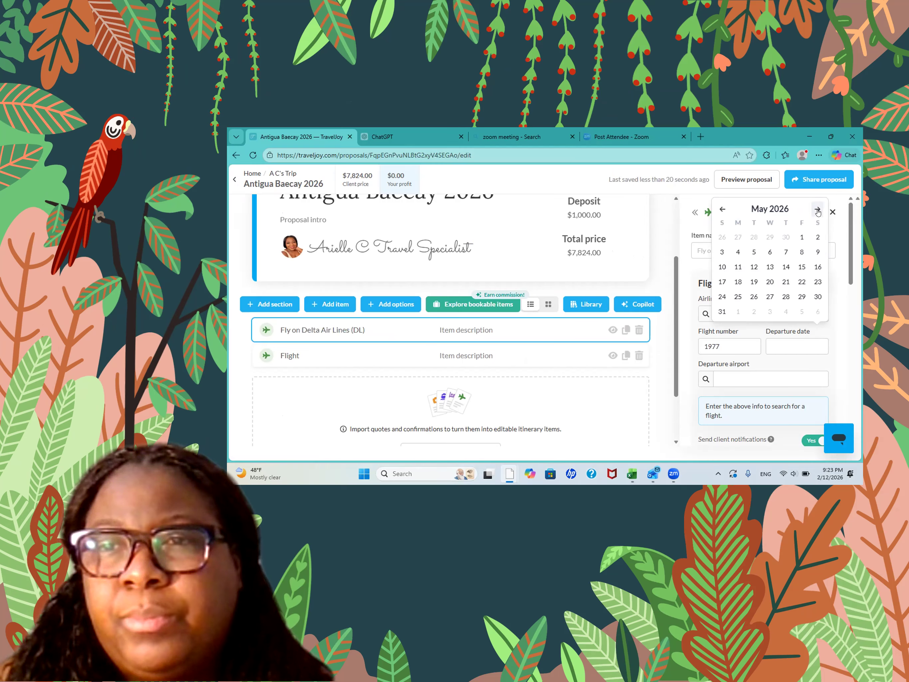
pyautogui.click(817, 211)
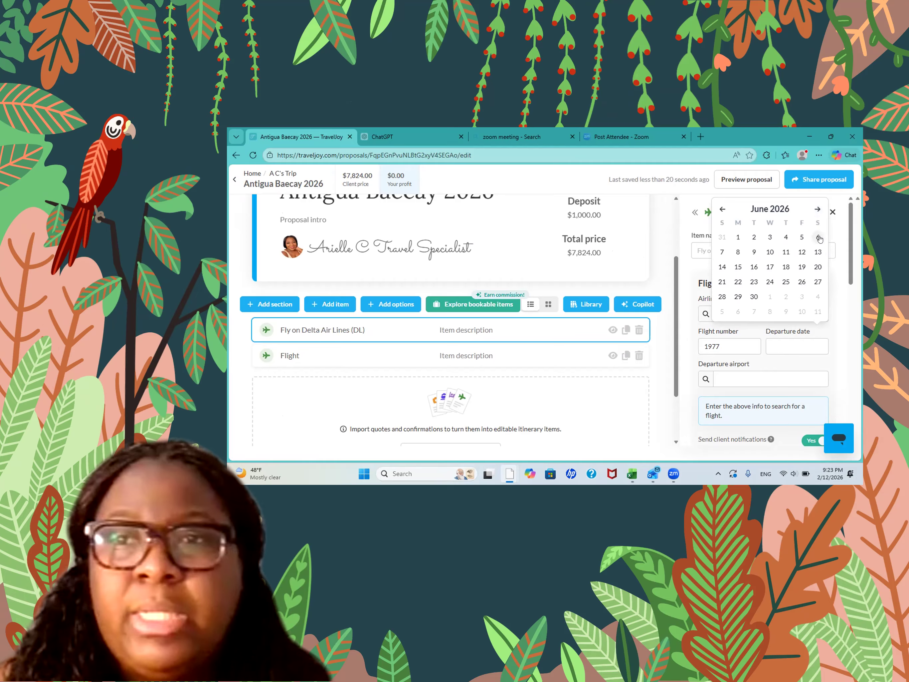
pyautogui.click(818, 238)
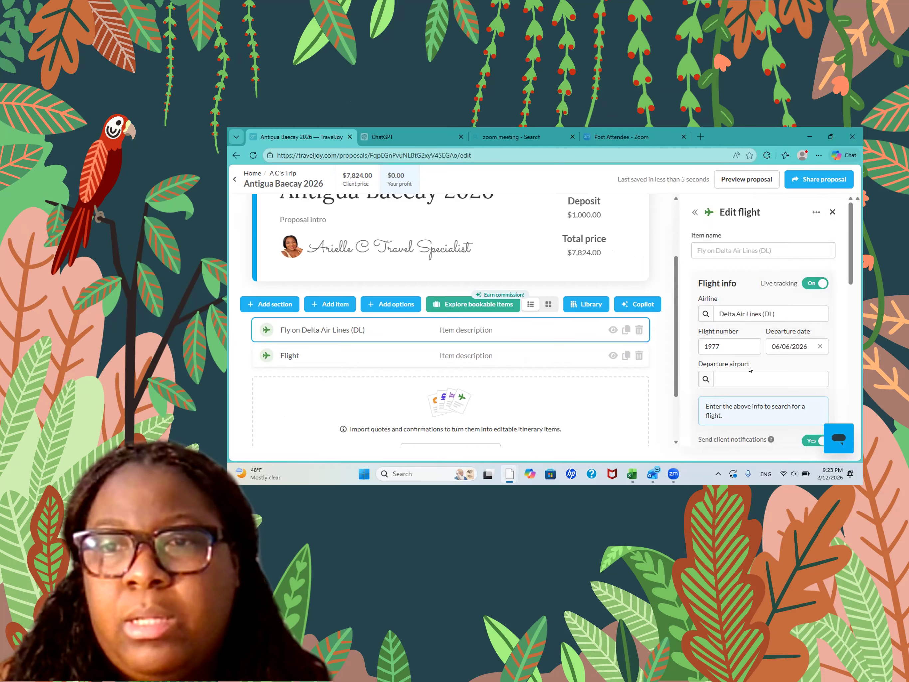
pyautogui.click(732, 373)
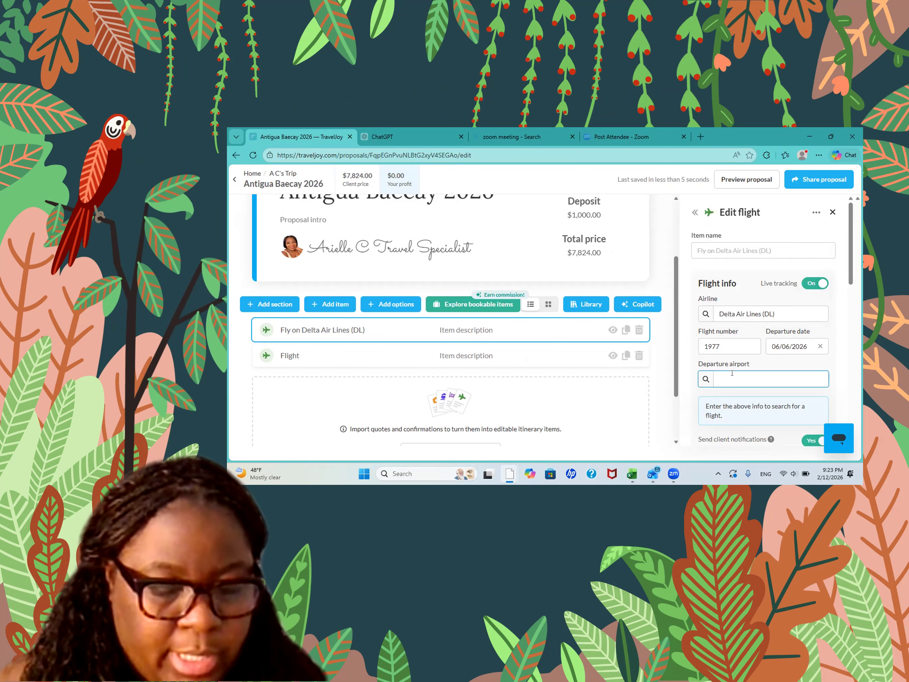
pyautogui.write('atl')
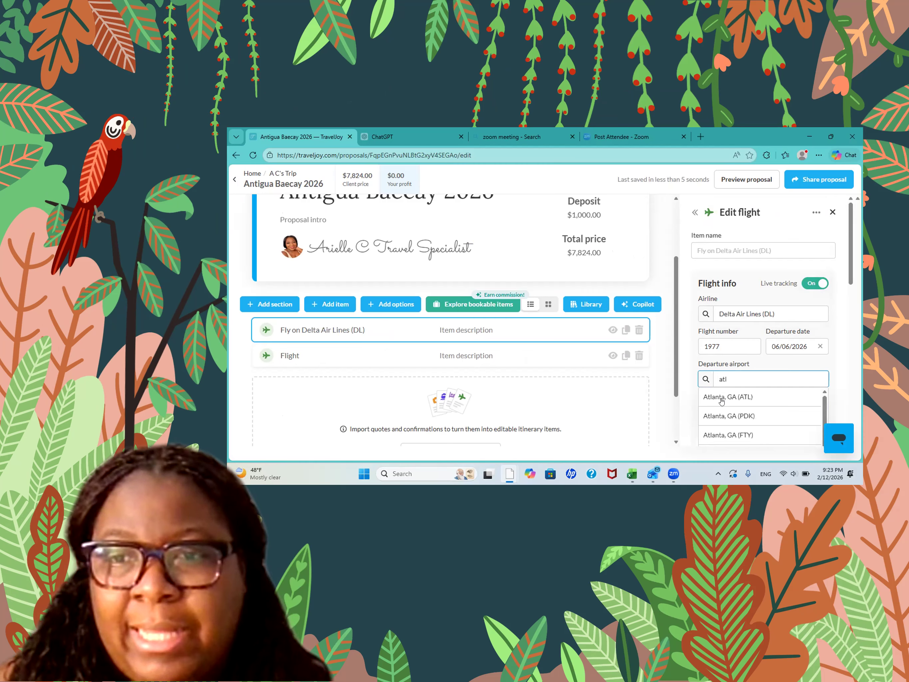
pyautogui.click(721, 398)
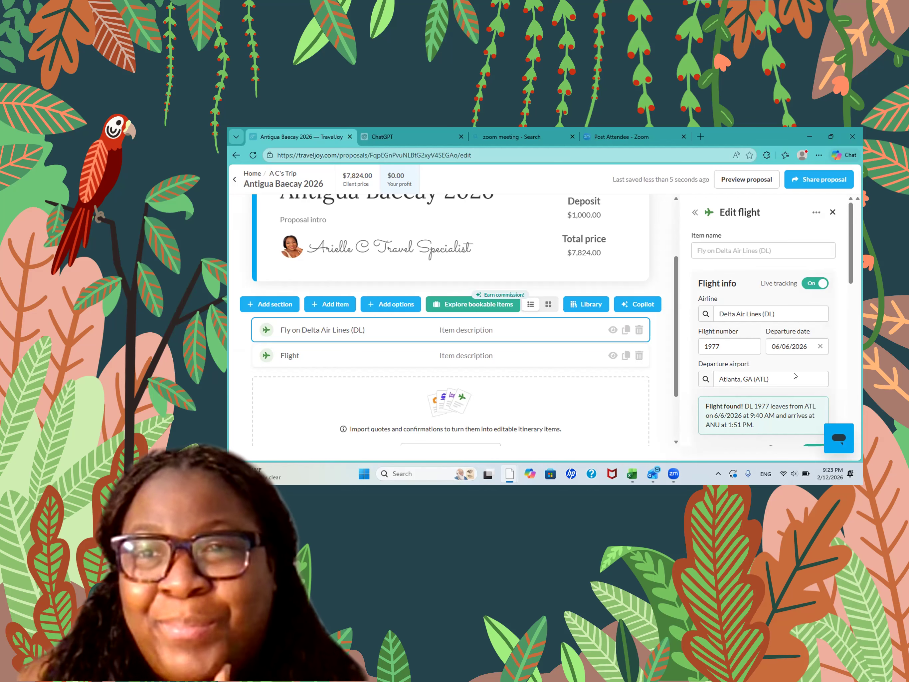
# - Set the second flight's airline to Delta Air Lines (DL) and its flight number to 1867
pyautogui.scroll(-1, 799, 362)
pyautogui.scroll(-1, 798, 361)
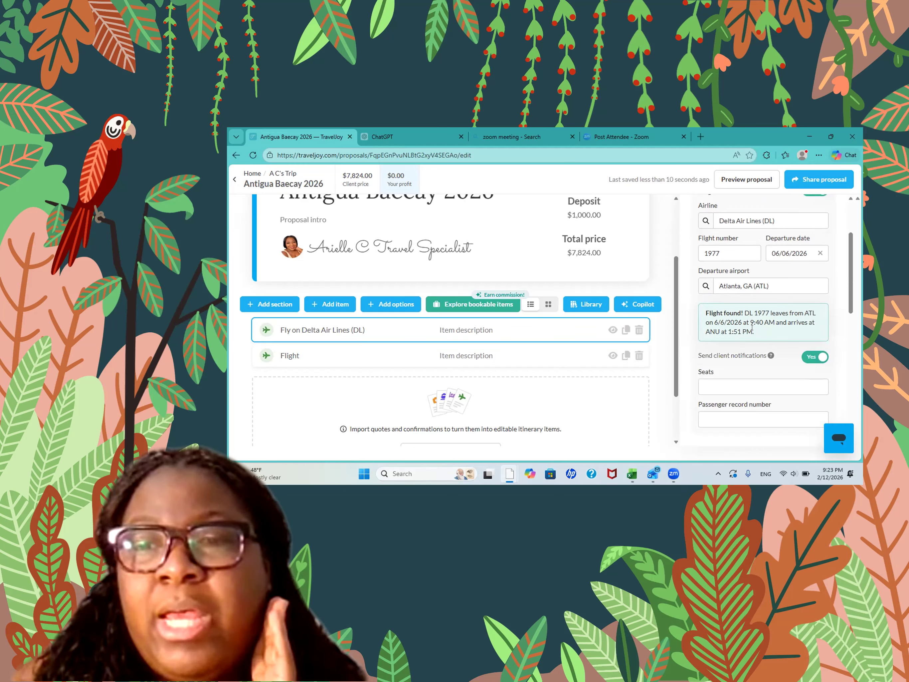
pyautogui.scroll(-2, 752, 327)
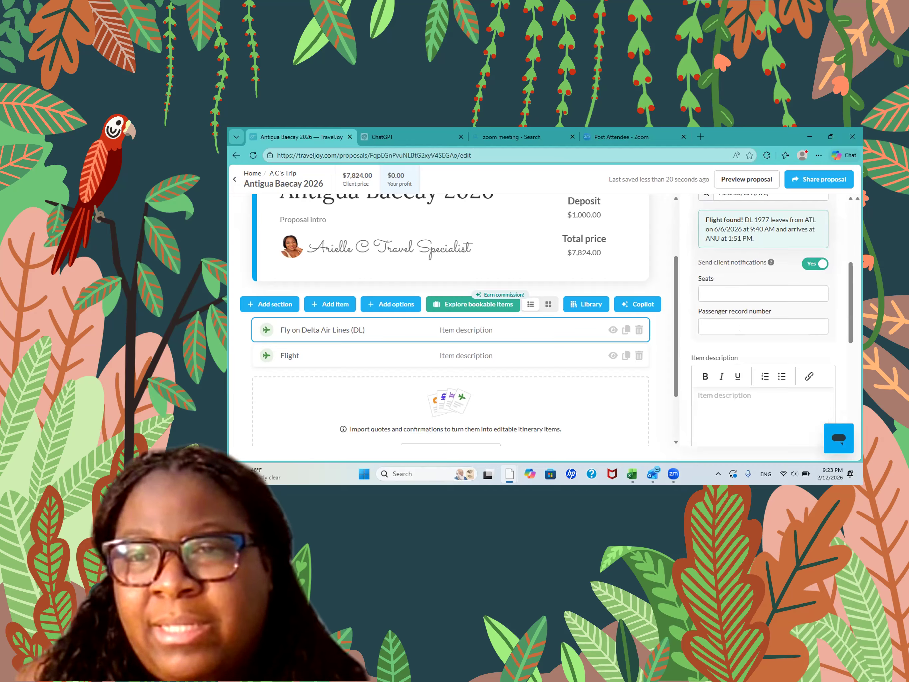
pyautogui.scroll(4, 765, 313)
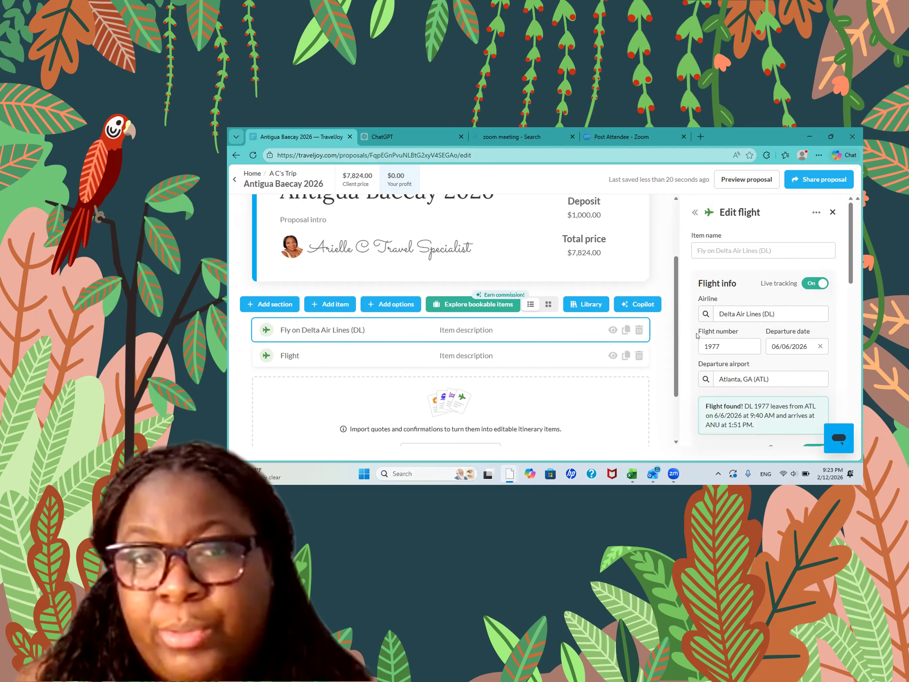
pyautogui.click(410, 354)
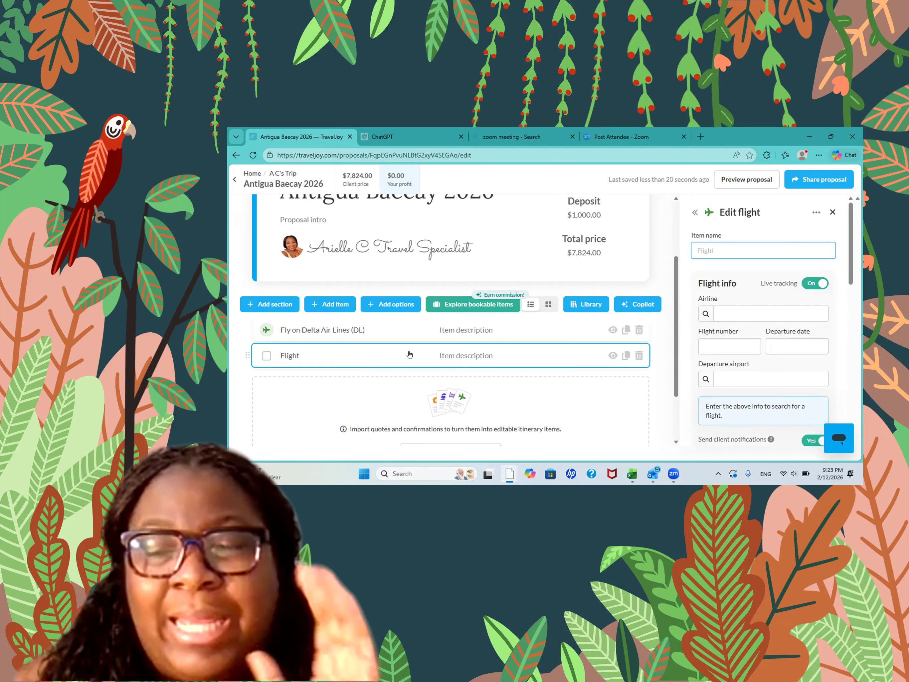
pyautogui.click(733, 309)
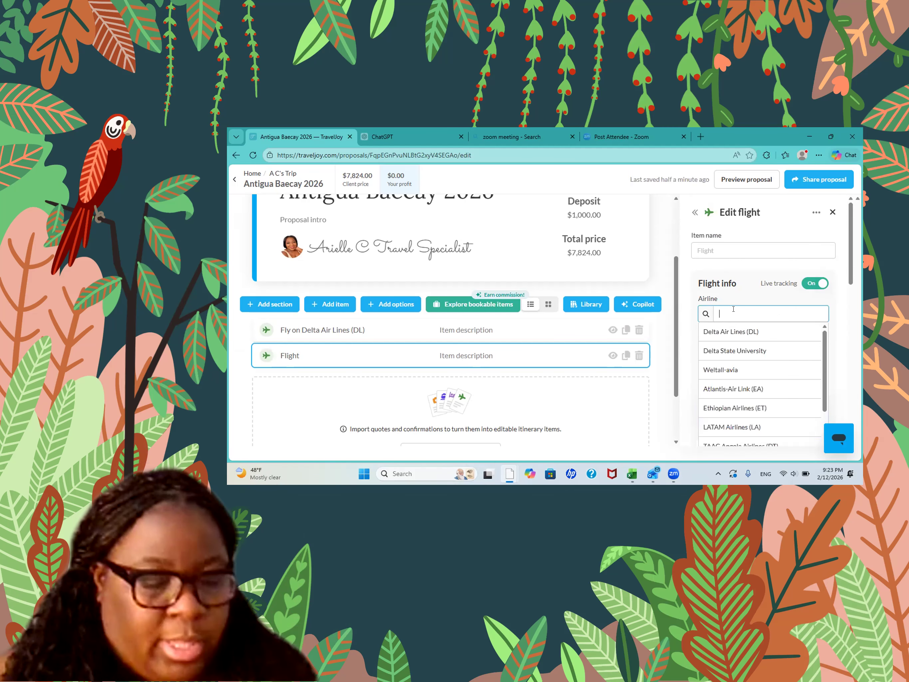
pyautogui.write('d')
pyautogui.click(726, 333)
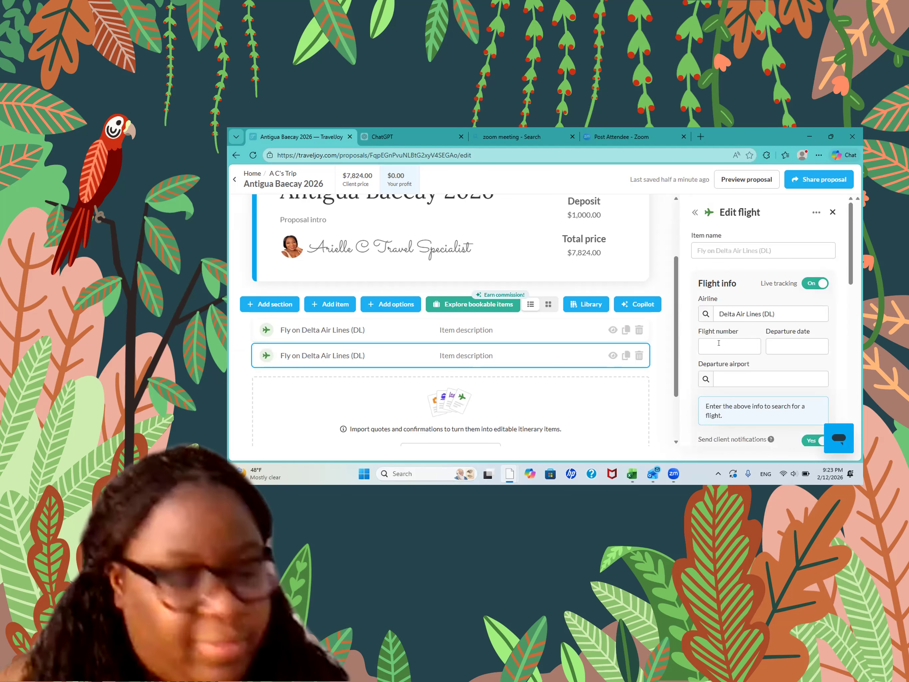
pyautogui.click(718, 343)
pyautogui.write('1')
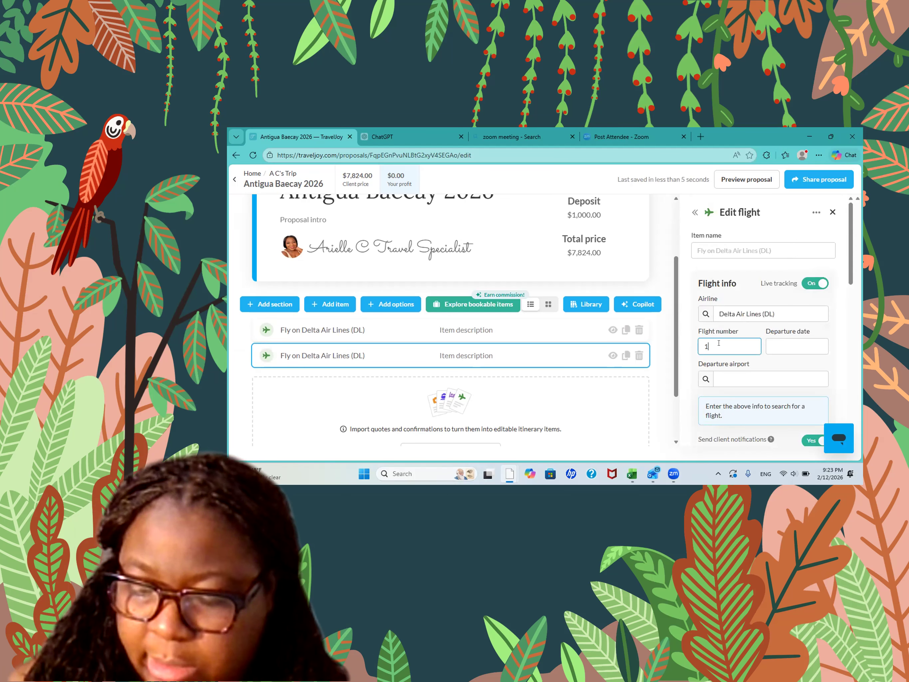
pyautogui.write('867')
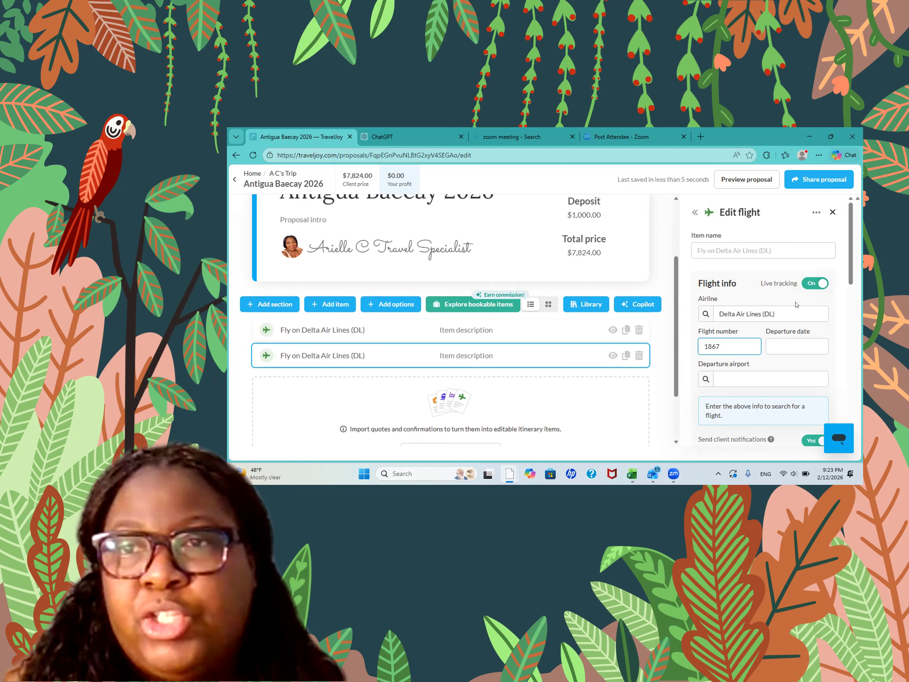
# - Set the second flight's departure date to 06/13/2026 and its departure airport to Antigua, Antigua and Barbuda (ANU)
pyautogui.click(780, 348)
pyautogui.click(818, 208)
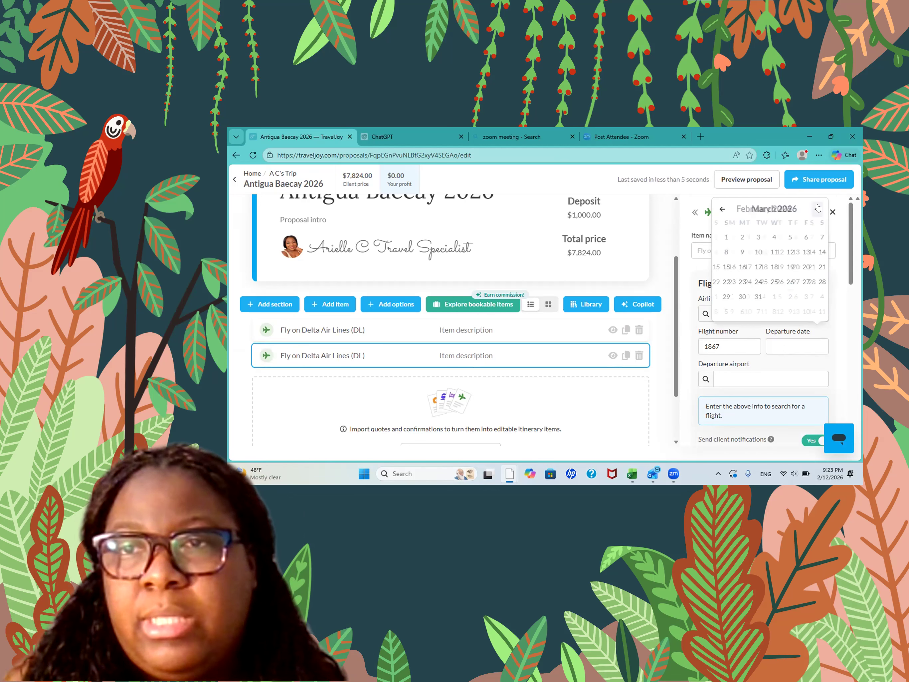
pyautogui.click(817, 208)
pyautogui.click(817, 208)
pyautogui.click(817, 208)
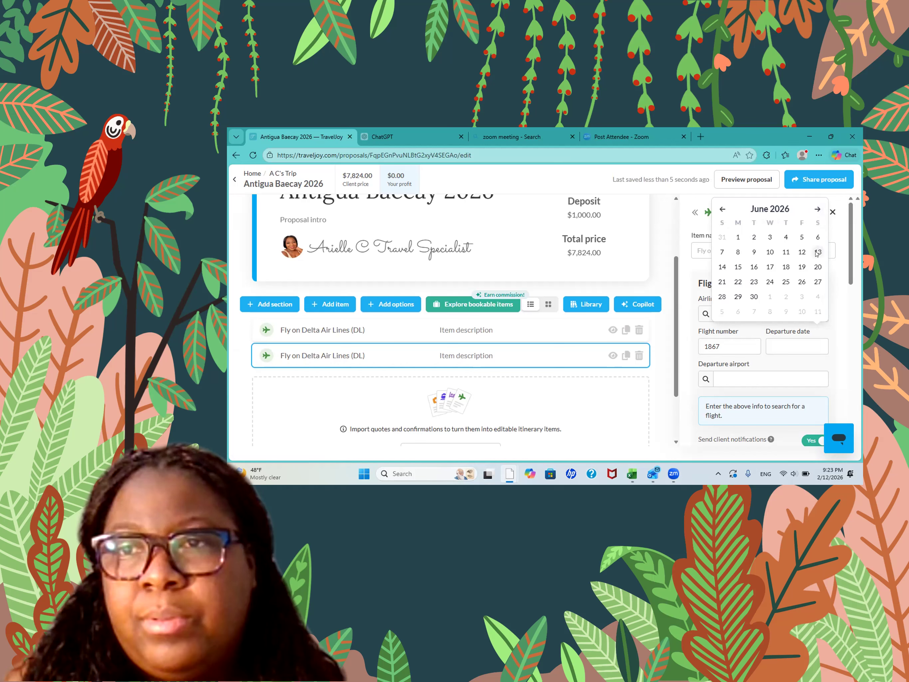
pyautogui.click(818, 253)
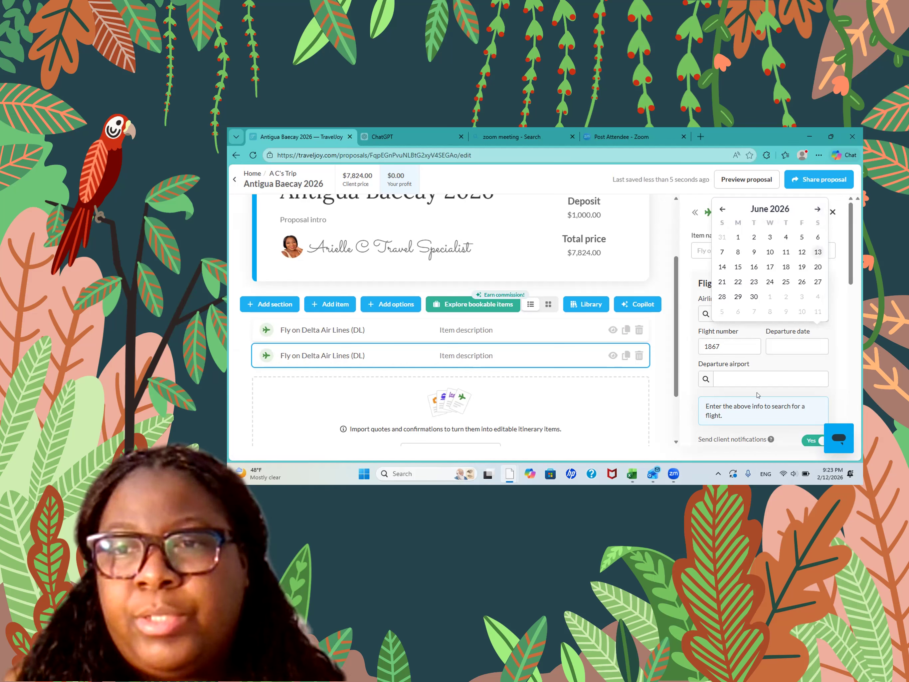
pyautogui.click(733, 379)
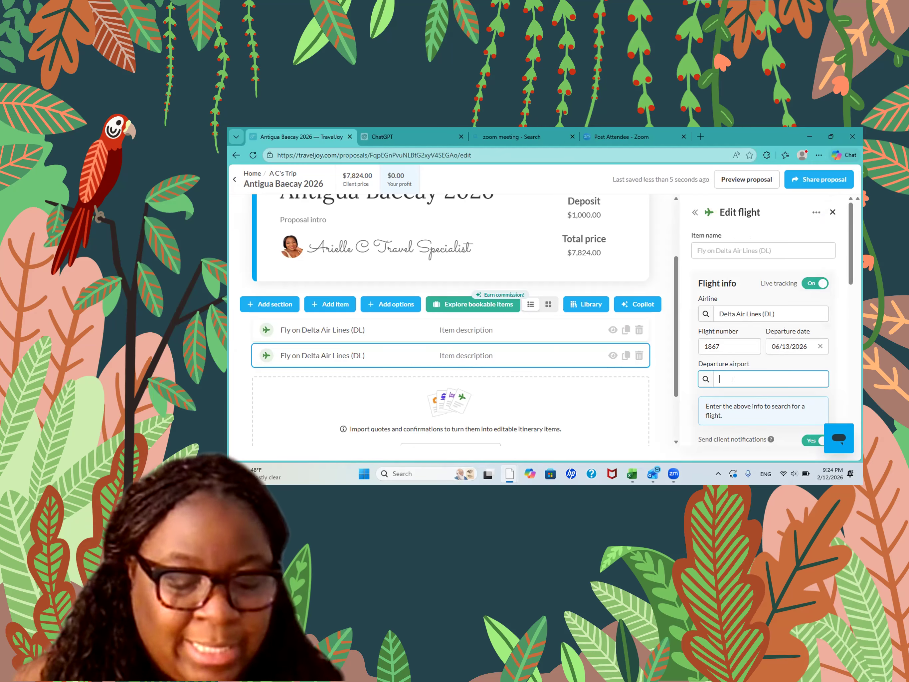
pyautogui.write('anu')
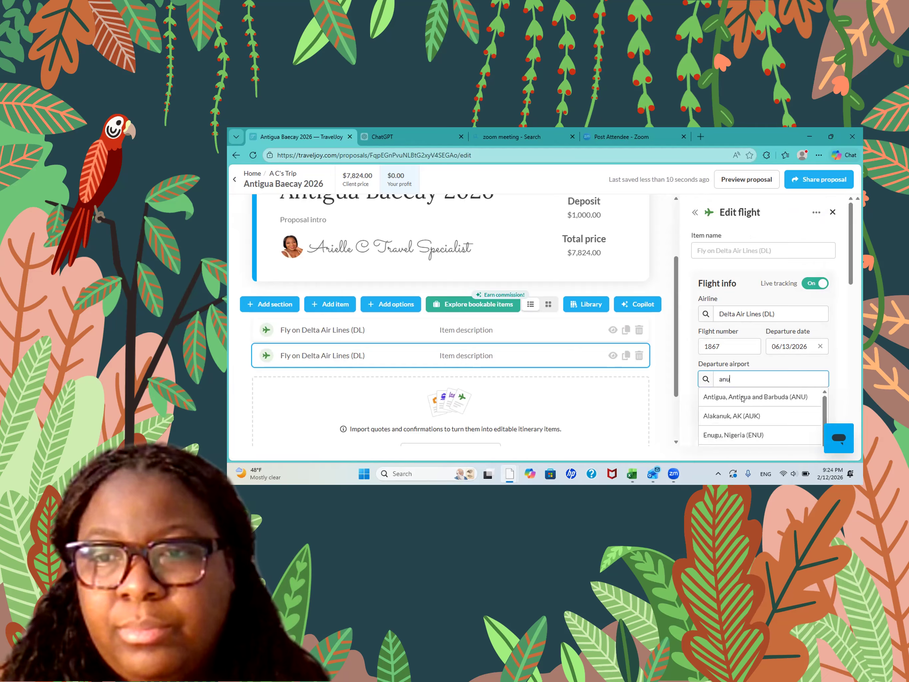
pyautogui.click(741, 397)
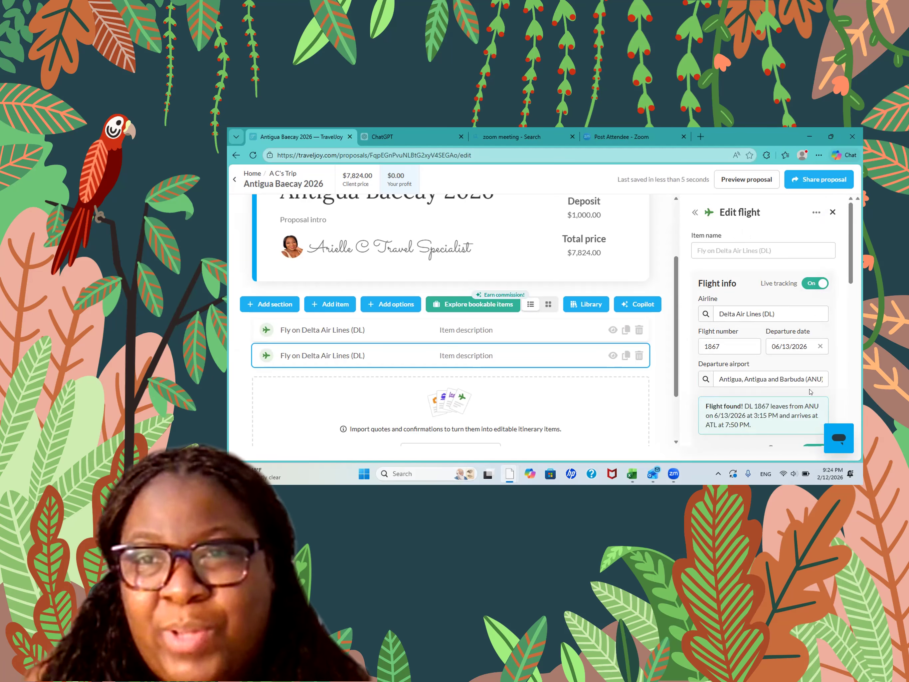
# - Add a lodging item to the proposal and choose Keyonna Beach Resort as its property
pyautogui.scroll(-2, 795, 357)
pyautogui.scroll(-3, 745, 320)
pyautogui.scroll(-2, 788, 333)
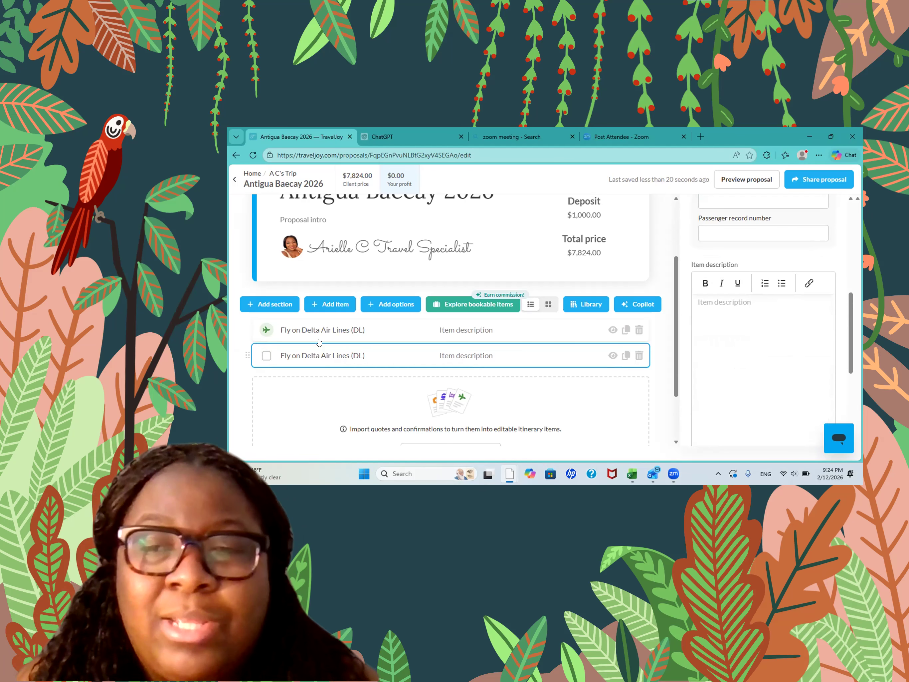
pyautogui.click(321, 305)
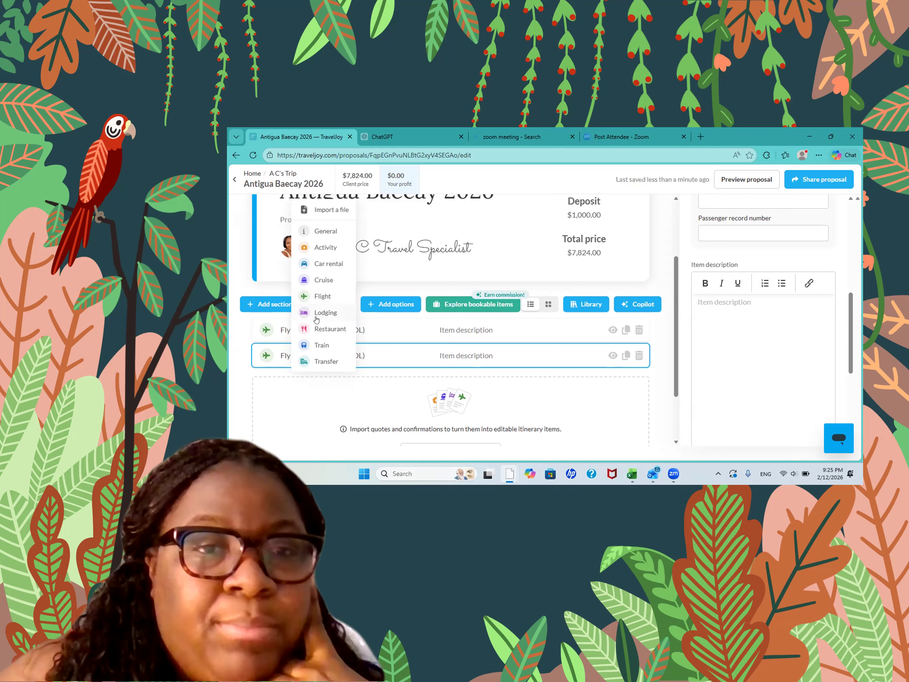
pyautogui.click(323, 313)
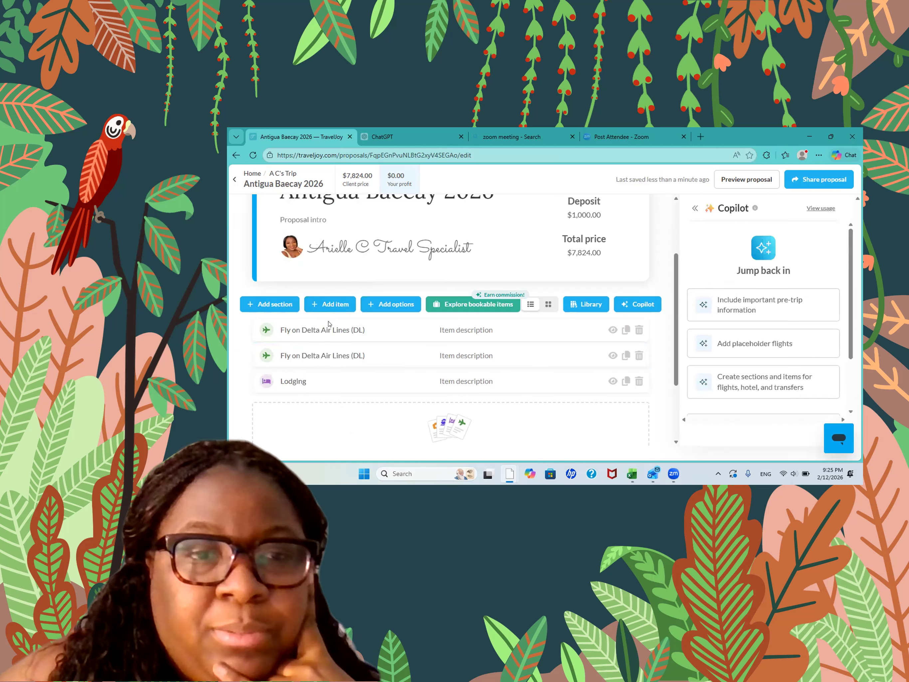
pyautogui.click(739, 310)
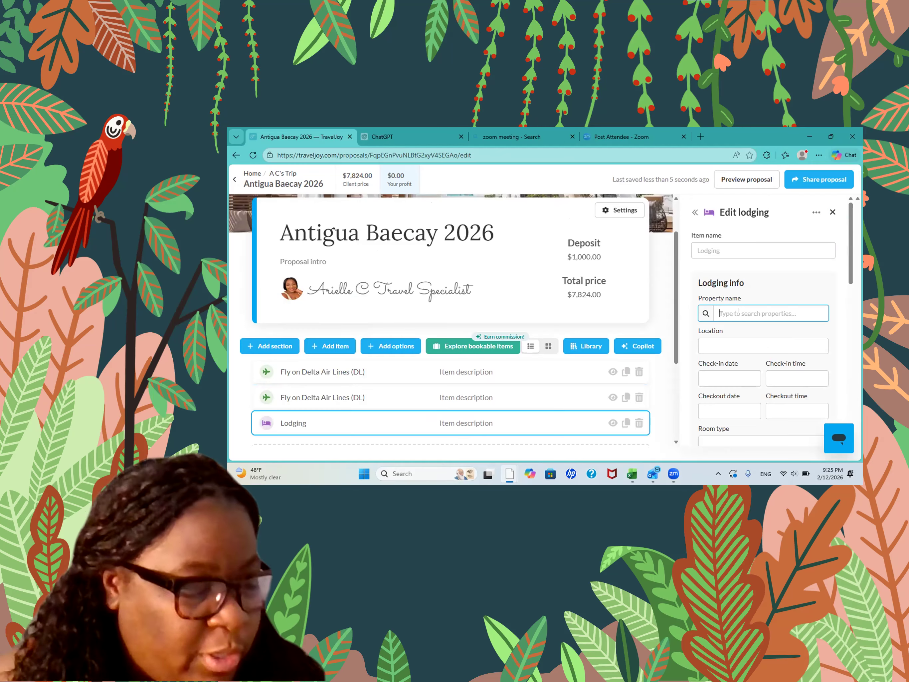
pyautogui.write('keyonna')
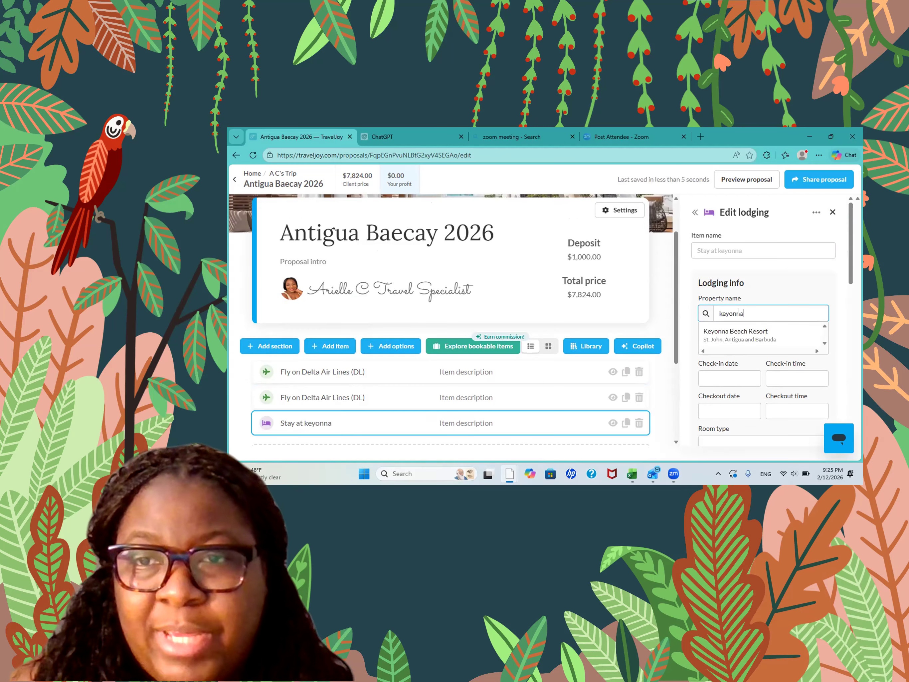
pyautogui.click(734, 336)
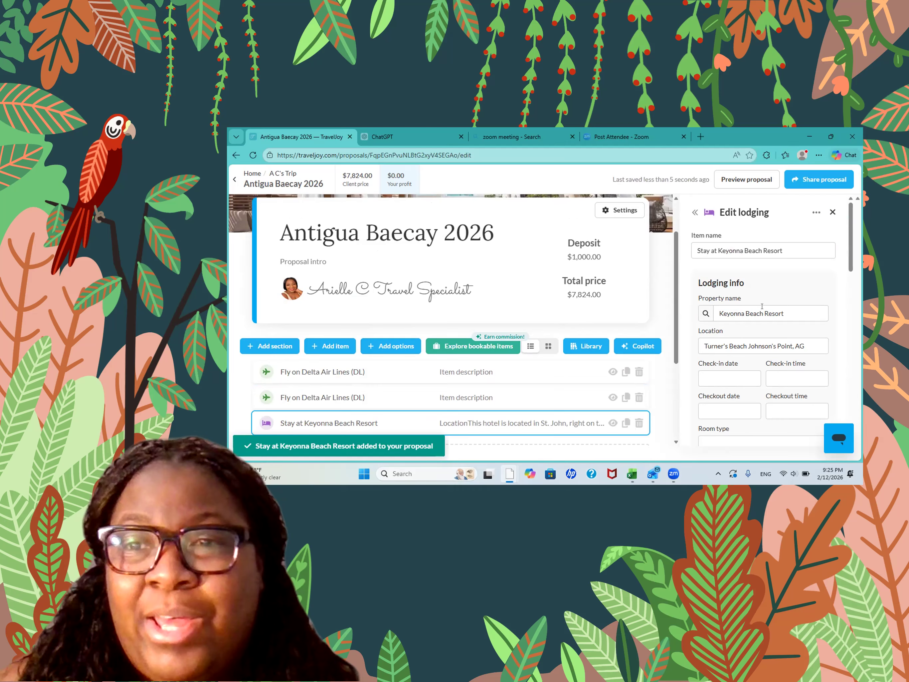
# - Review the imported description and photos of the Keyonna Beach Resort lodging item
pyautogui.scroll(-5, 762, 306)
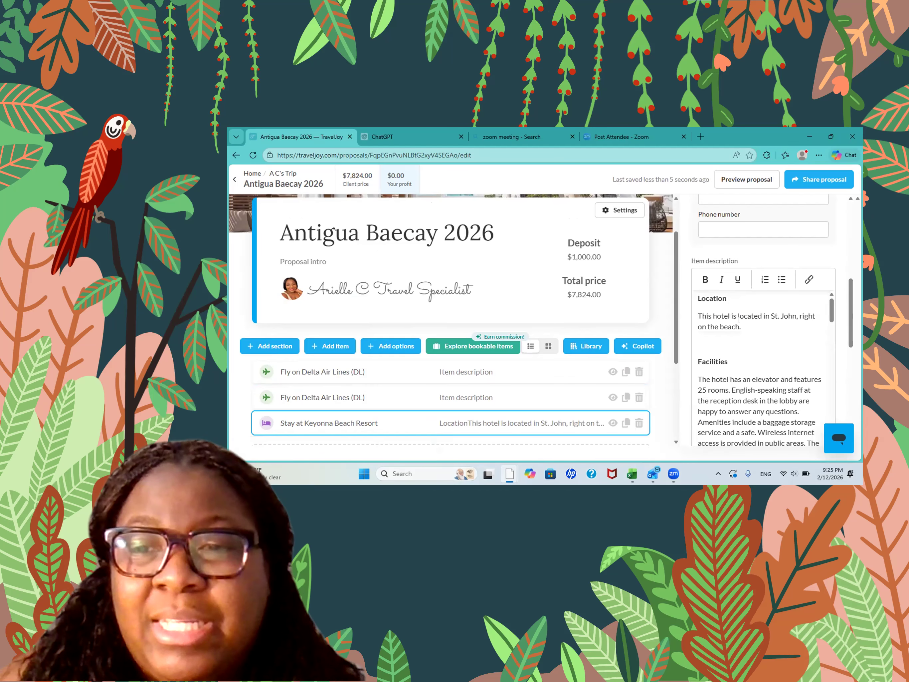
pyautogui.scroll(-8, 734, 334)
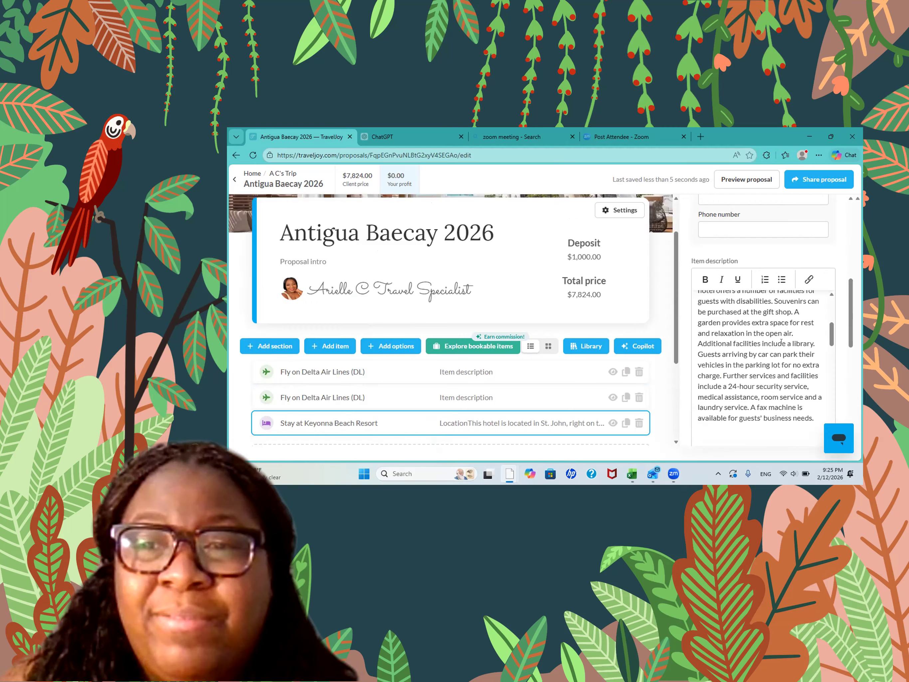
pyautogui.scroll(-12, 777, 328)
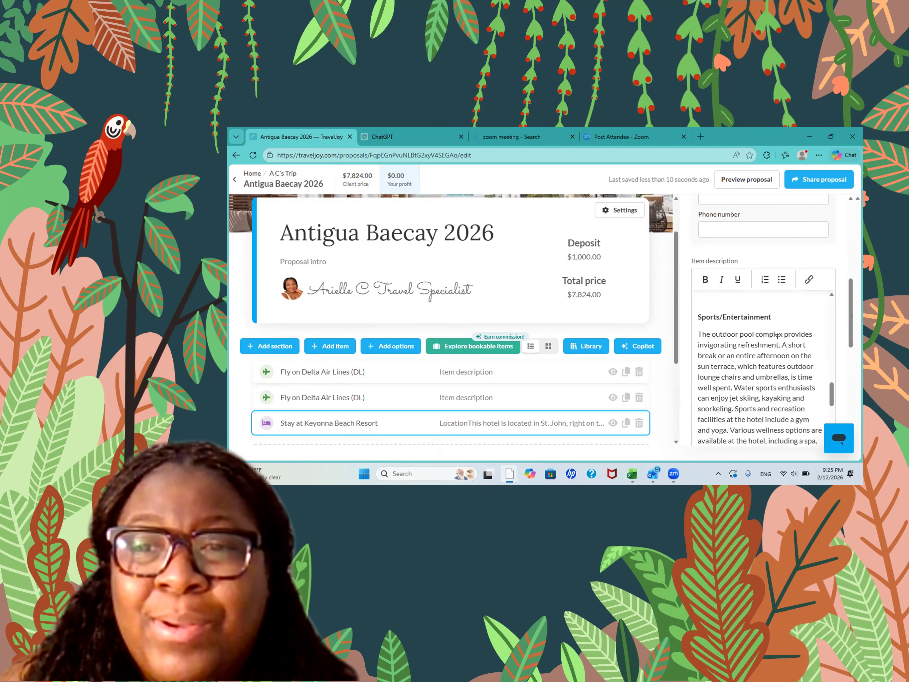
pyautogui.scroll(-10, 775, 321)
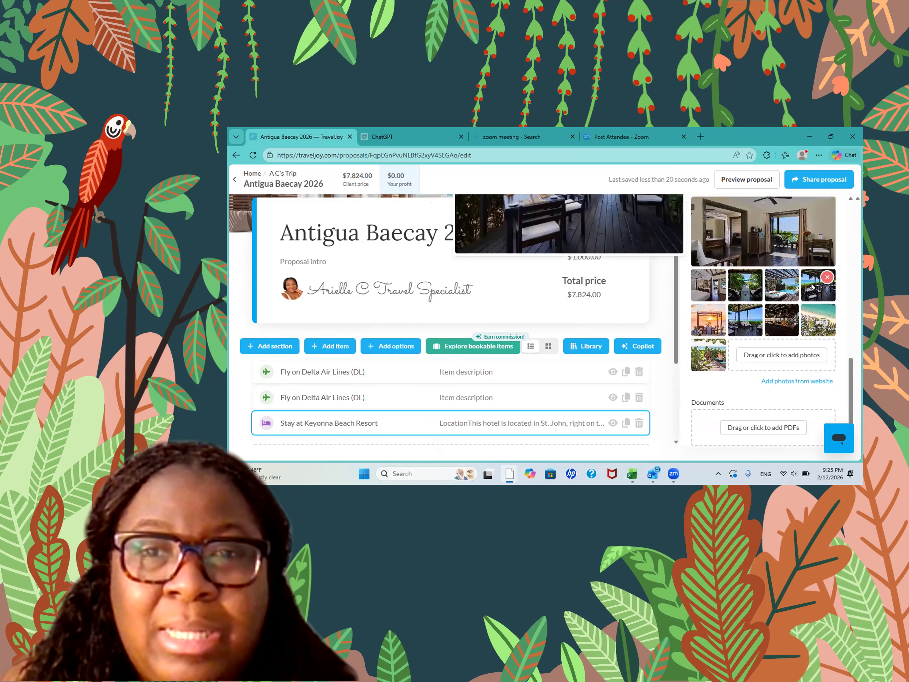
pyautogui.scroll(5, 805, 301)
pyautogui.scroll(4, 805, 302)
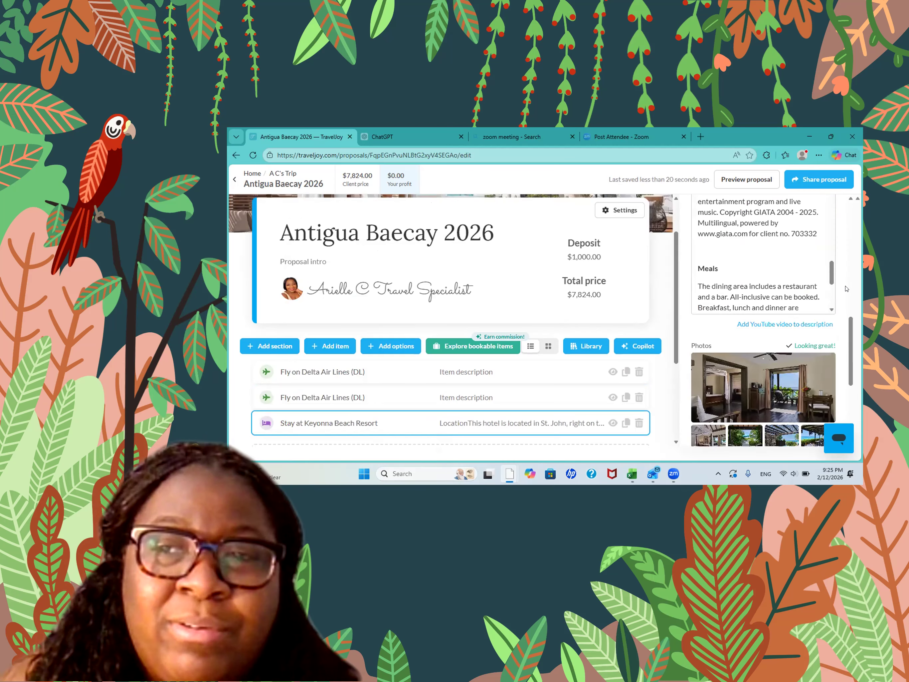
# - Set the Keyonna Beach Resort stay's check-in date to 06/06/2026 and its checkout date to 06/13/2026
pyautogui.scroll(3, 846, 288)
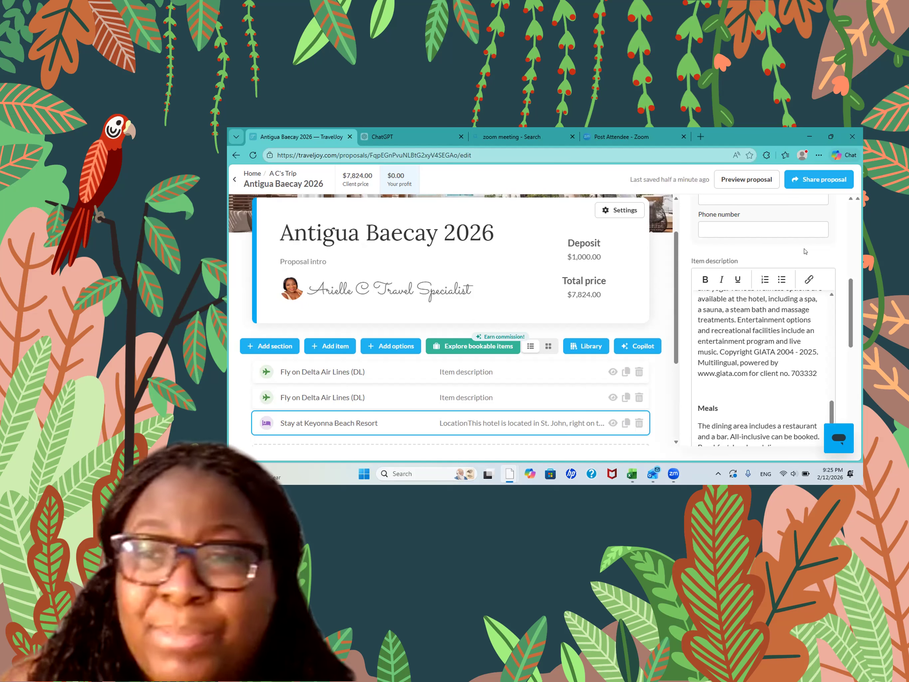
pyautogui.scroll(5, 806, 251)
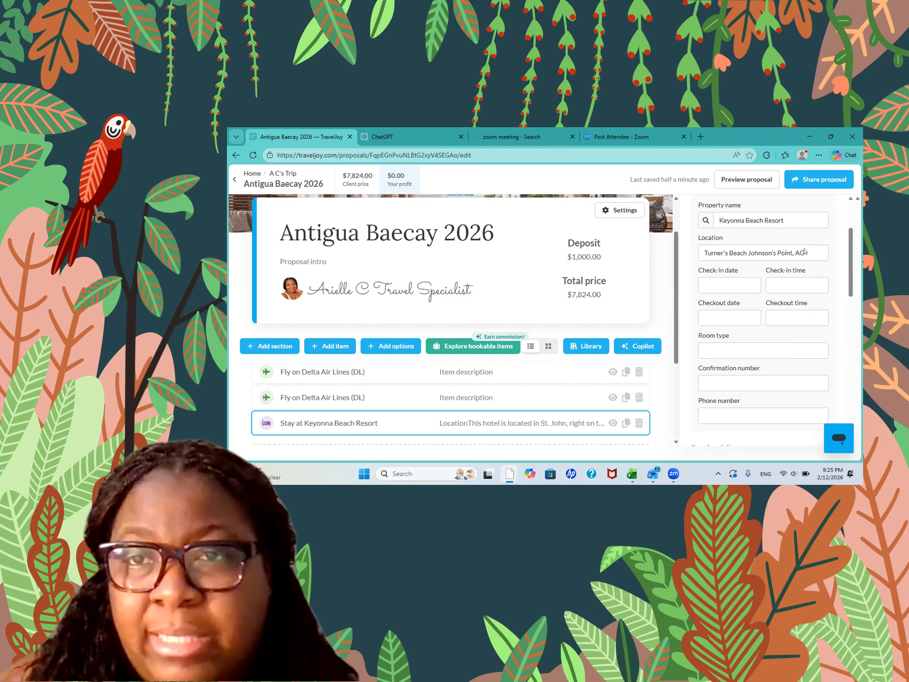
pyautogui.click(716, 287)
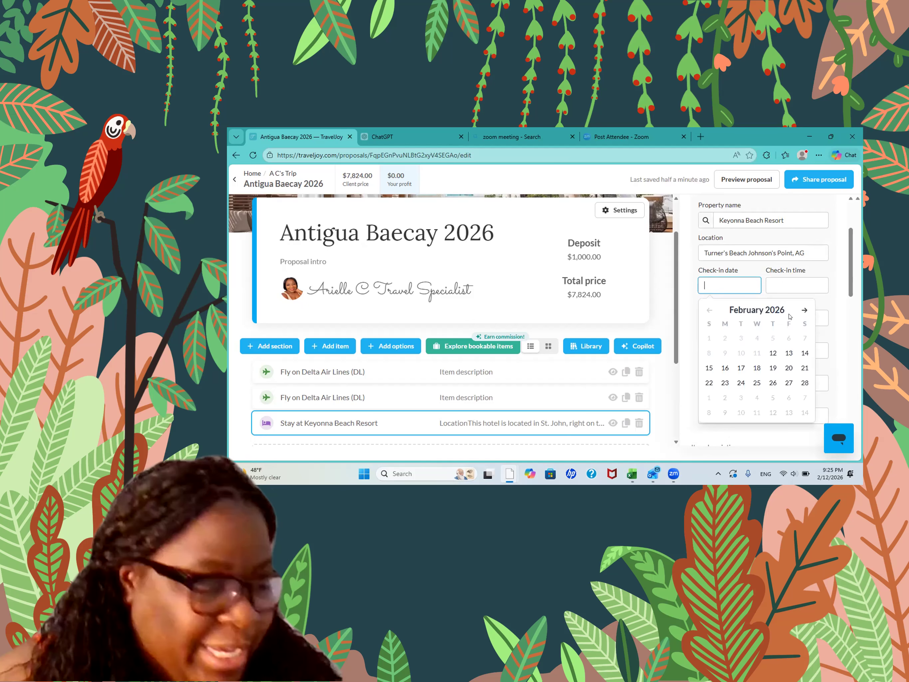
pyautogui.click(799, 310)
pyautogui.click(799, 311)
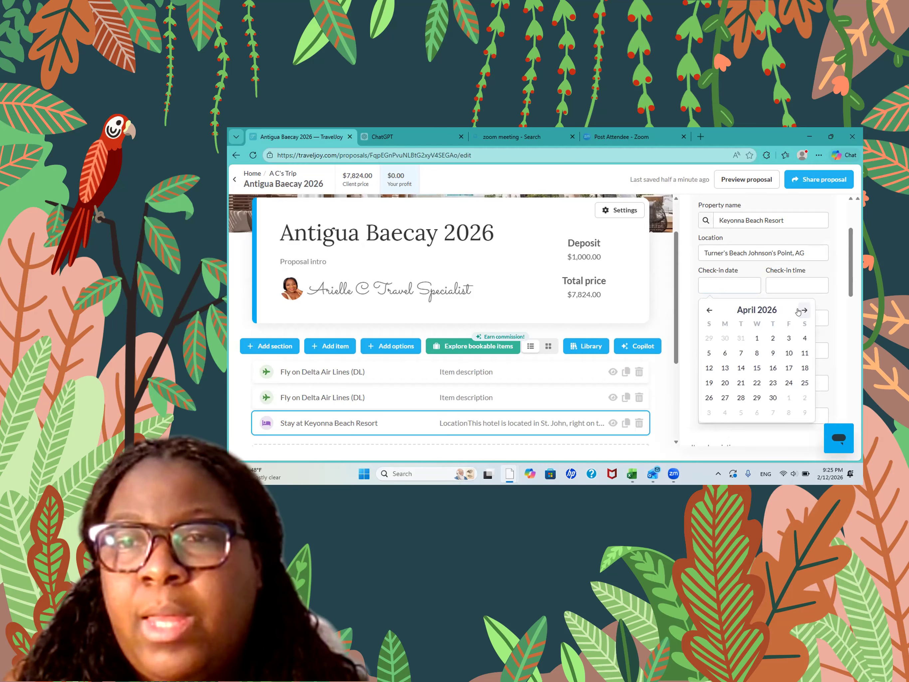
pyautogui.click(800, 312)
pyautogui.click(800, 311)
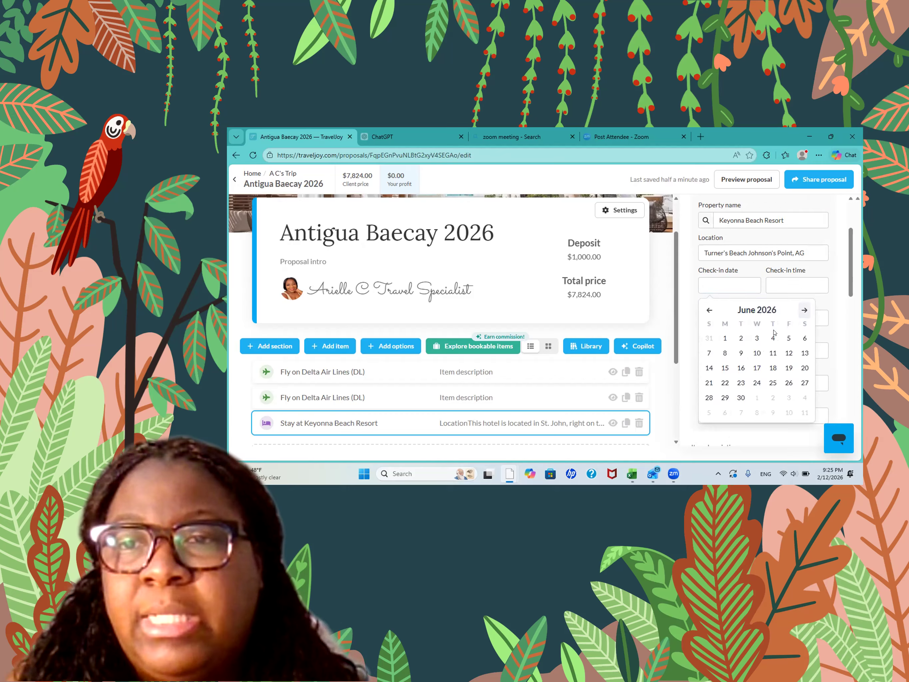
pyautogui.click(804, 337)
pyautogui.click(736, 318)
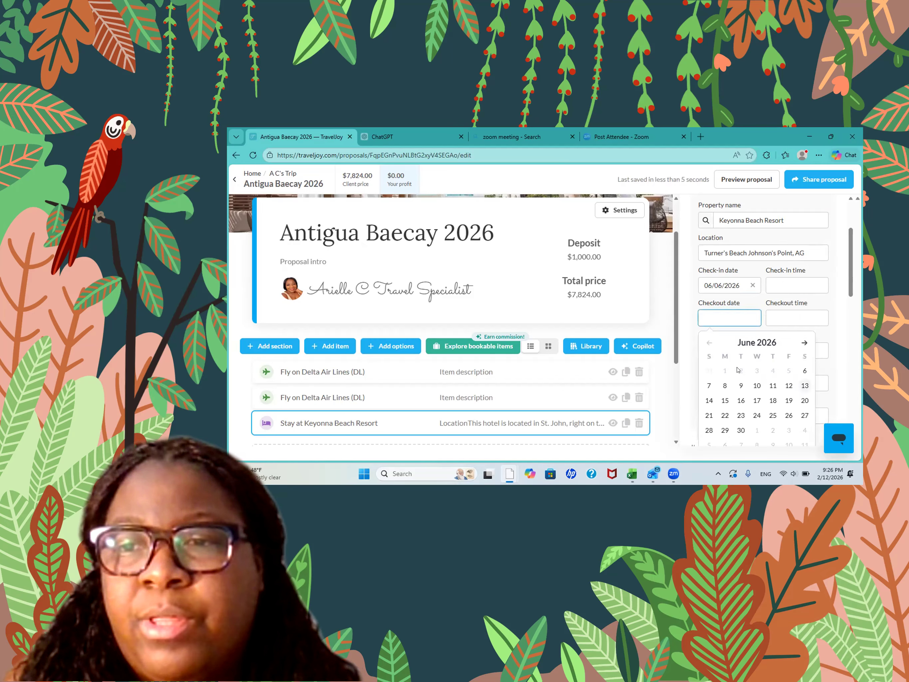
pyautogui.click(805, 385)
# - Enter "Garden Cottage with Plunge pool" as the Keyonna Beach Resort room type
pyautogui.click(715, 343)
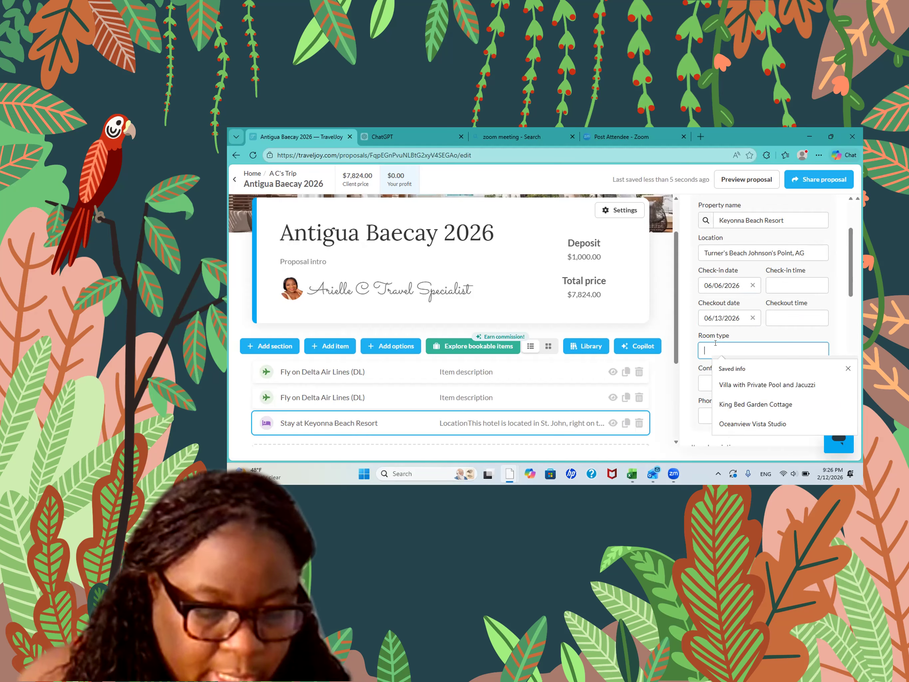
pyautogui.write('Garden')
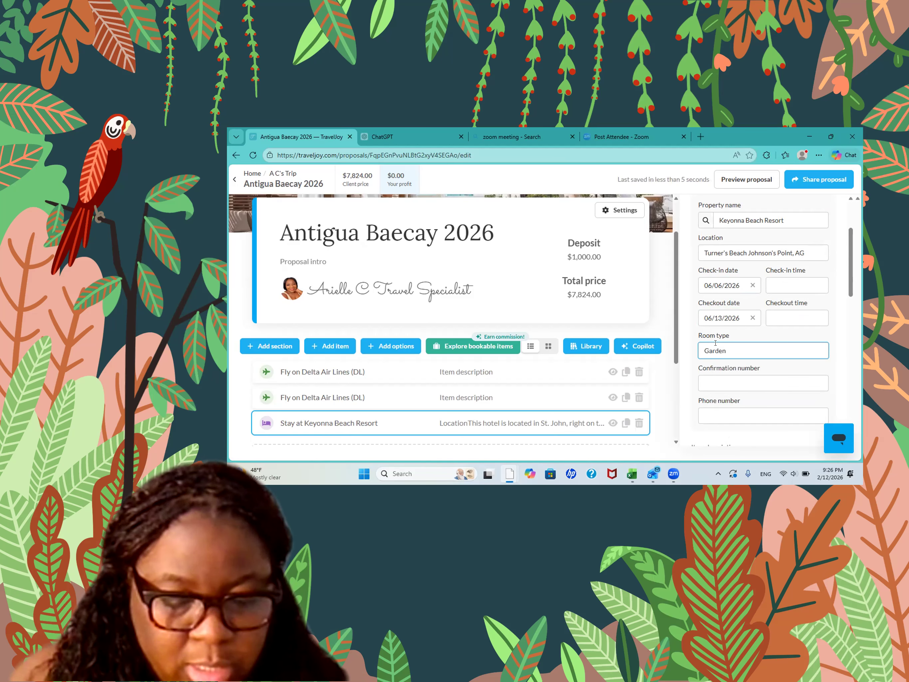
pyautogui.write(' Cottage with')
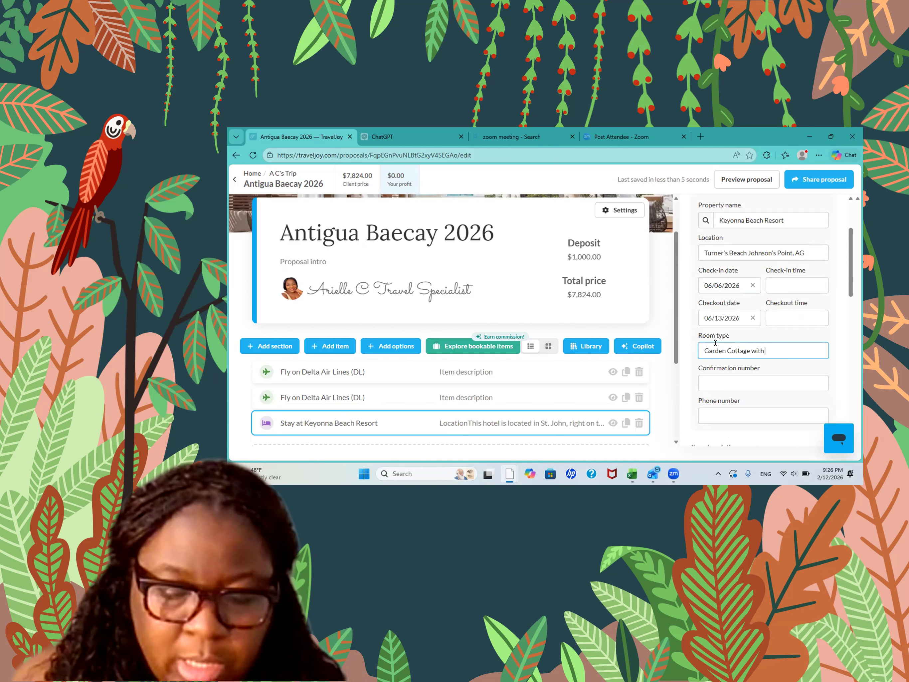
pyautogui.write(' Plunge p')
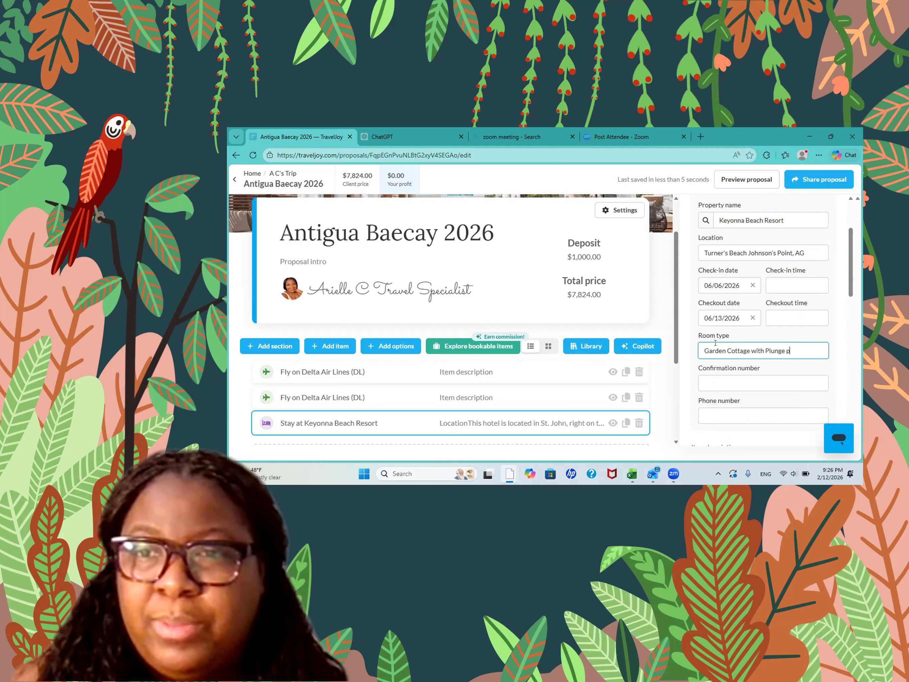
pyautogui.write('ool')
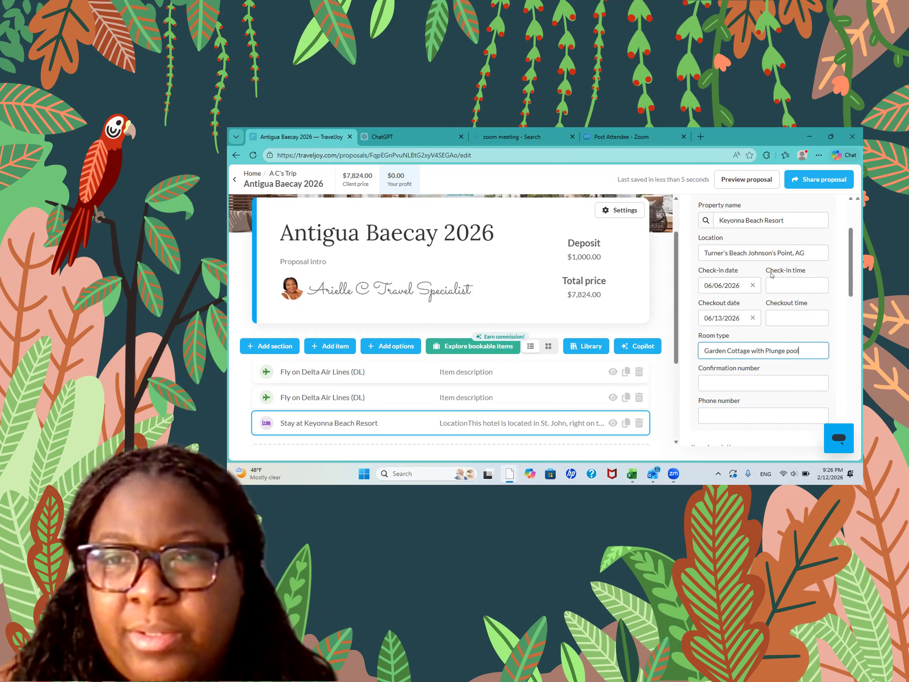
# - Rename the Keyonna Beach Resort lodging item as "Option #1 Stay at Keyonna Beach Resort"
pyautogui.scroll(-10, 771, 274)
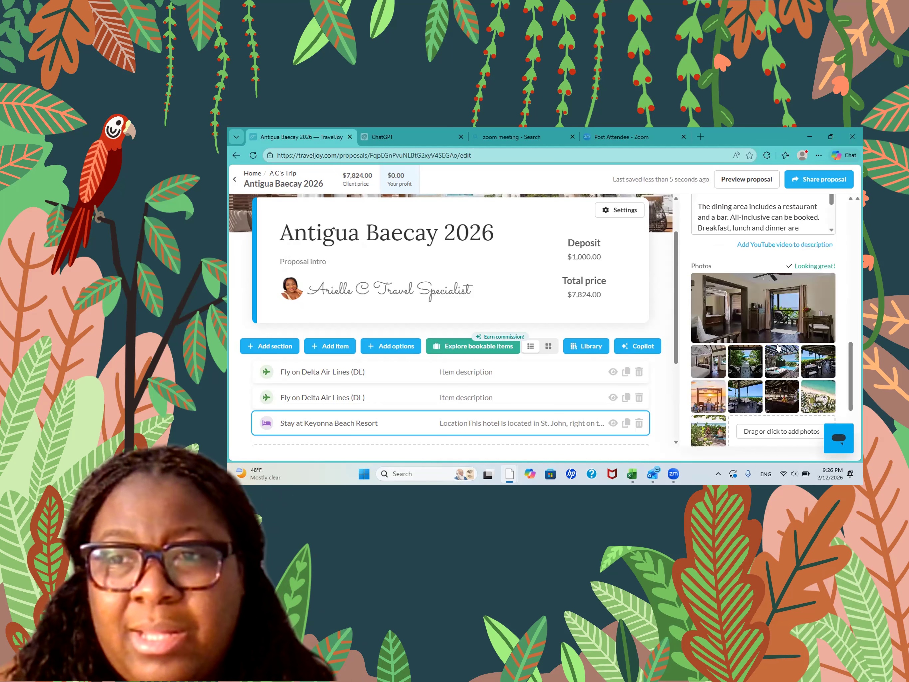
pyautogui.scroll(-3, 762, 351)
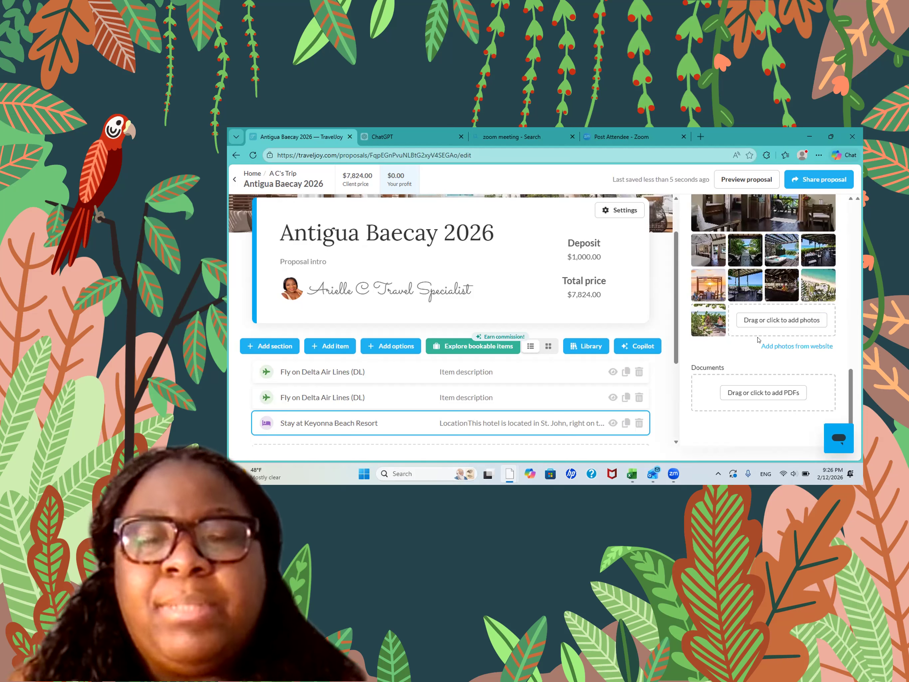
pyautogui.moveTo(754, 296)
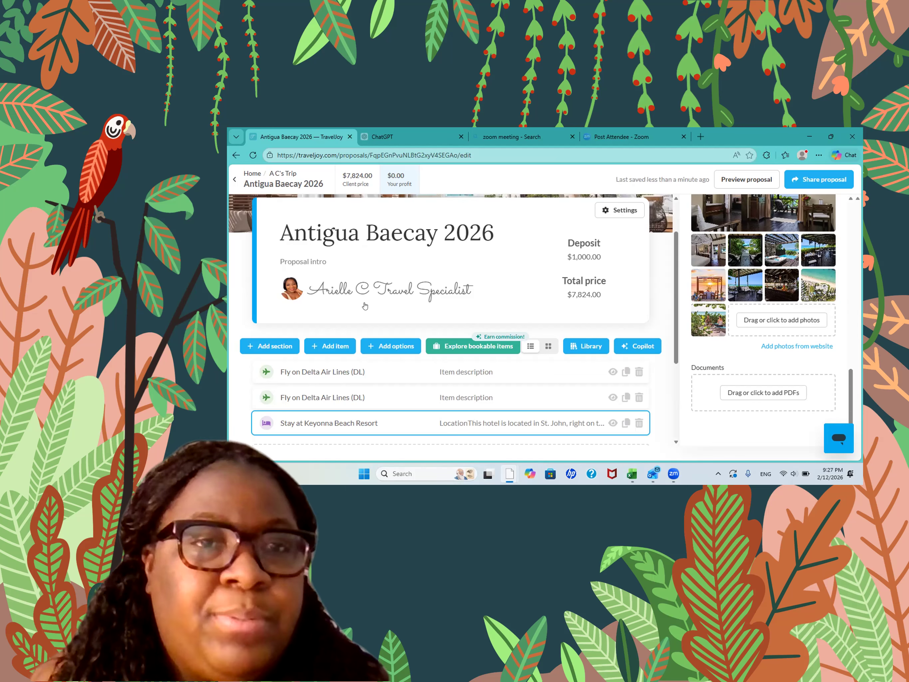
pyautogui.click(336, 345)
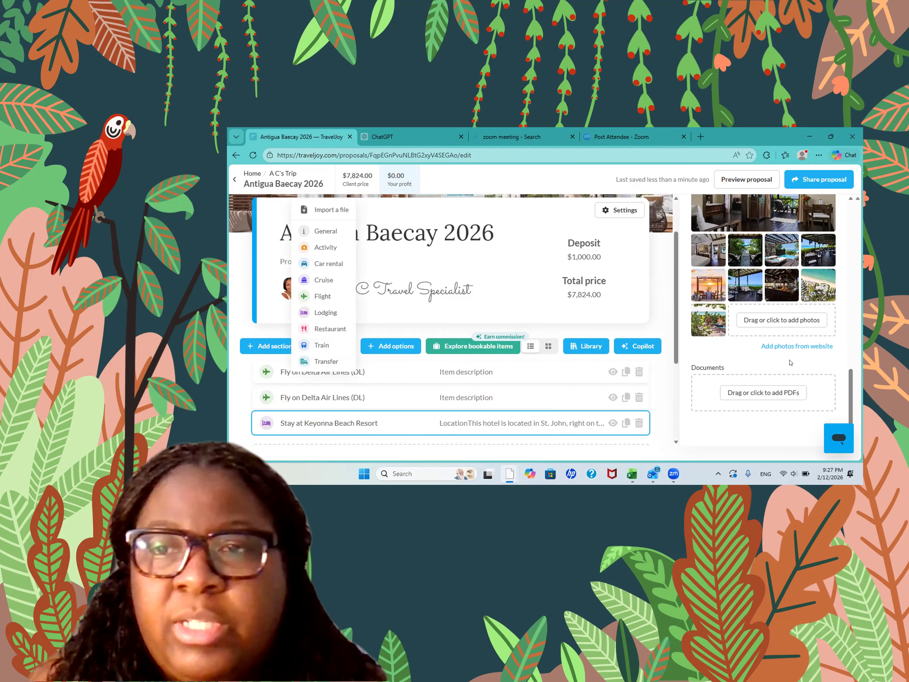
pyautogui.scroll(15, 784, 363)
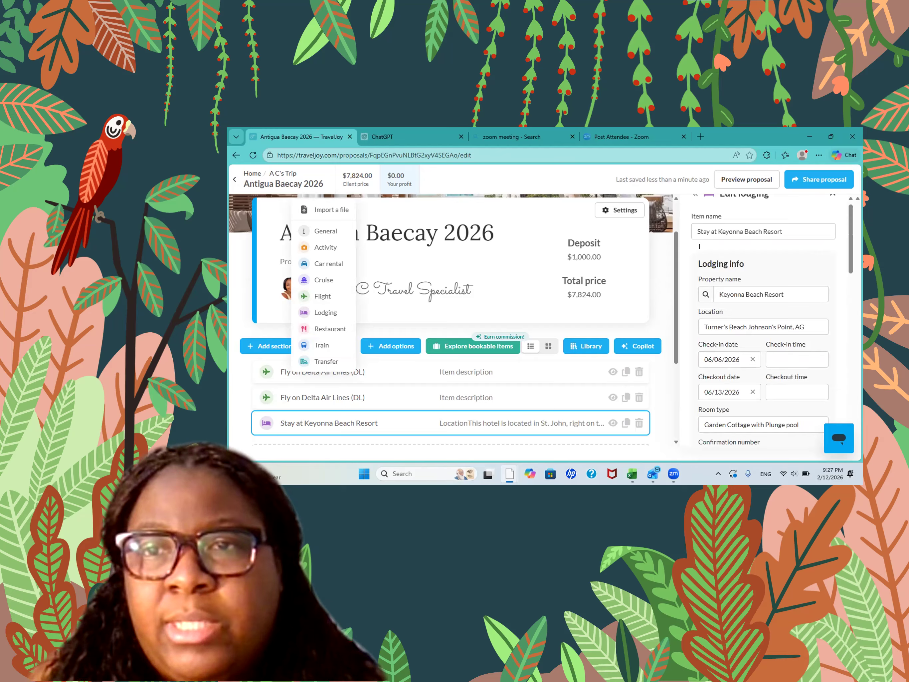
pyautogui.tripleClick(694, 250)
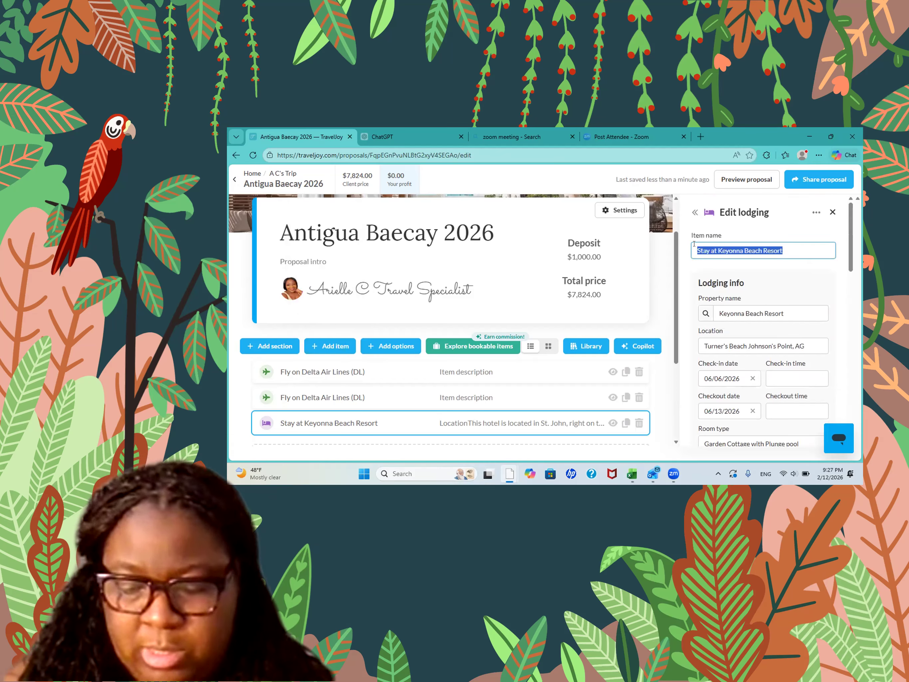
pyautogui.click(693, 249)
pyautogui.write('Option ')
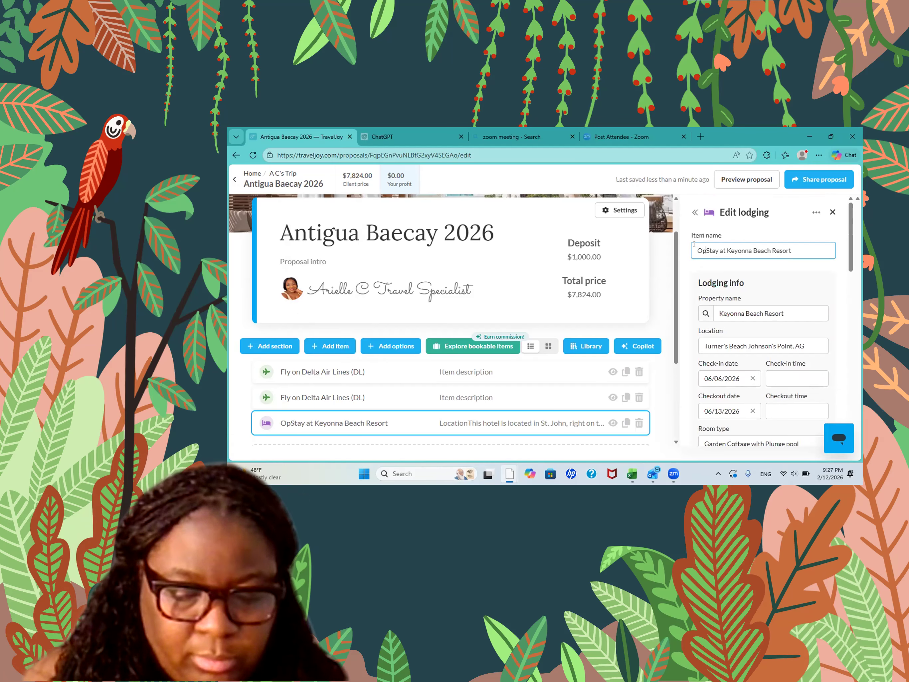
pyautogui.write('#1')
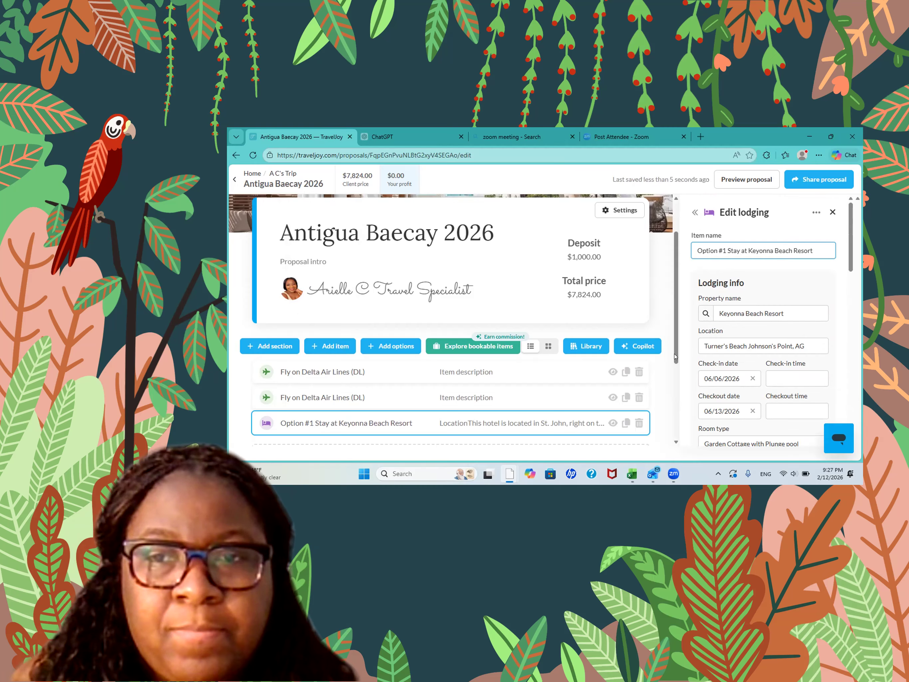
# - Add another lodging item to the proposal and choose Galley Bay Resort & Spa in Antigua and Barbuda as its property
pyautogui.scroll(-1, 324, 346)
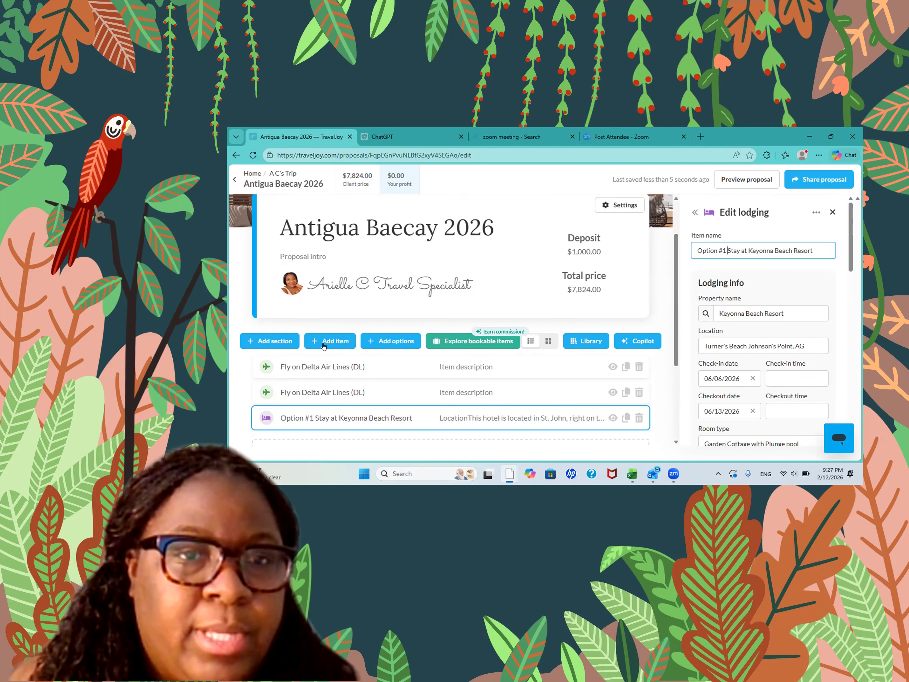
pyautogui.click(324, 345)
pyautogui.click(320, 316)
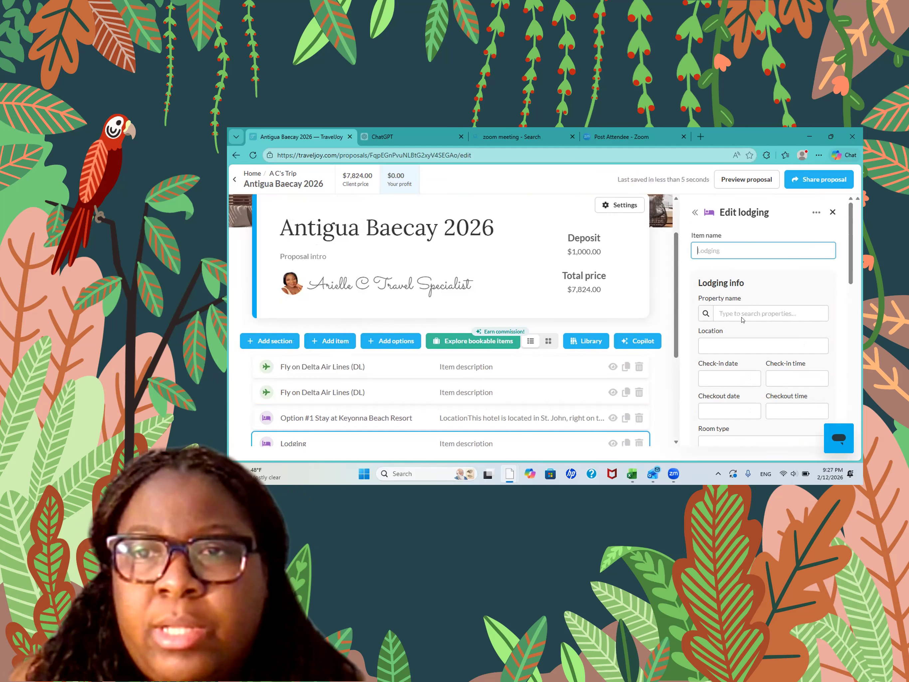
pyautogui.click(733, 312)
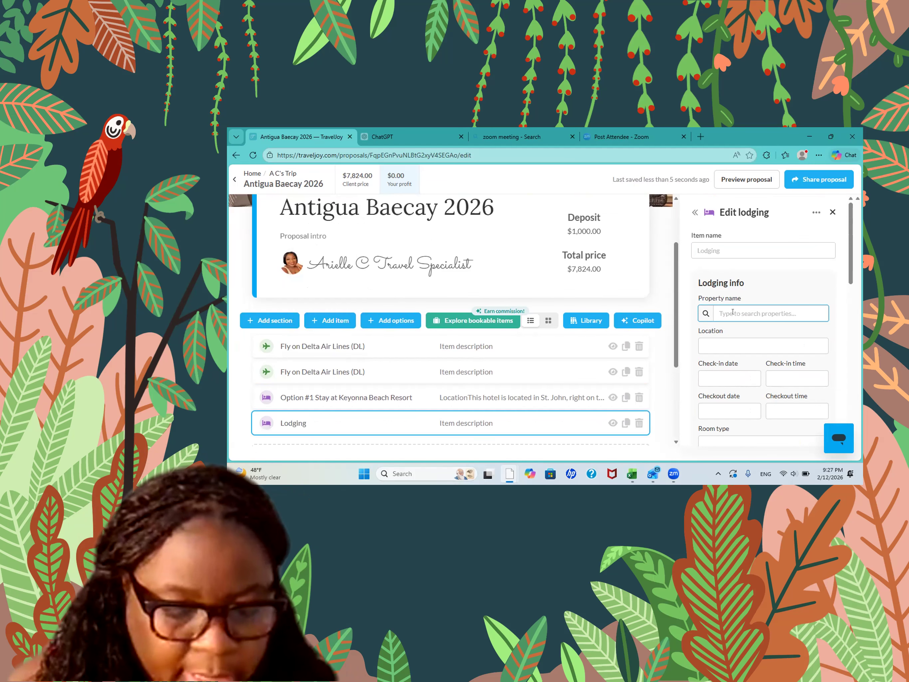
pyautogui.write('ga')
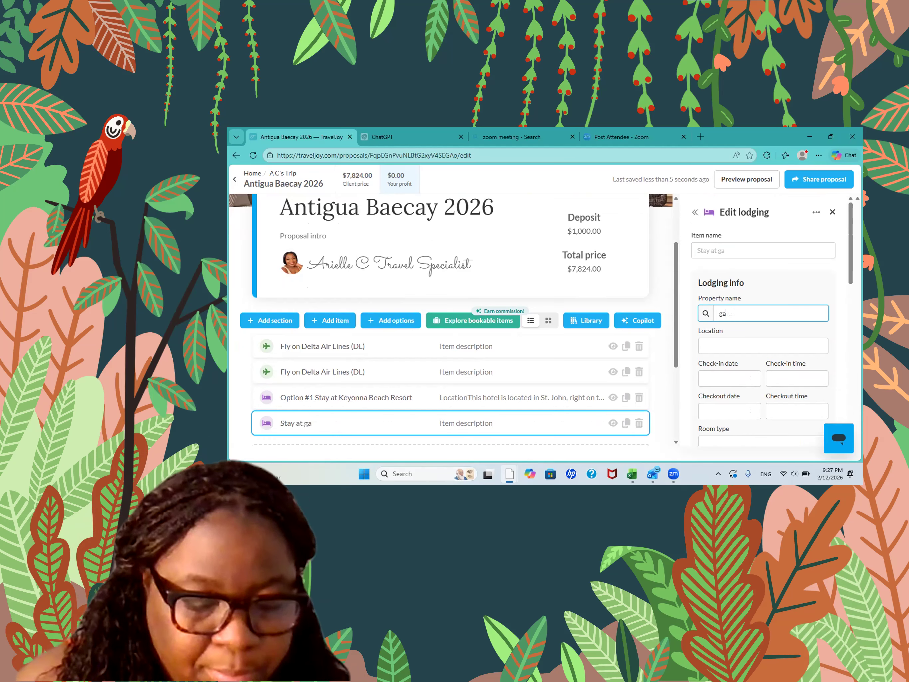
pyautogui.write('lley bay')
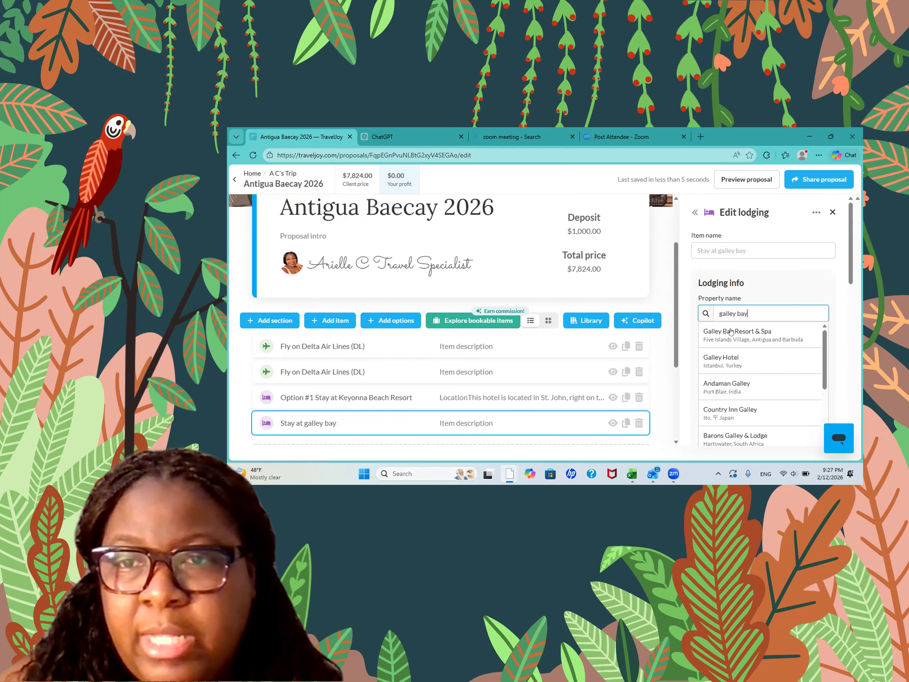
pyautogui.click(733, 337)
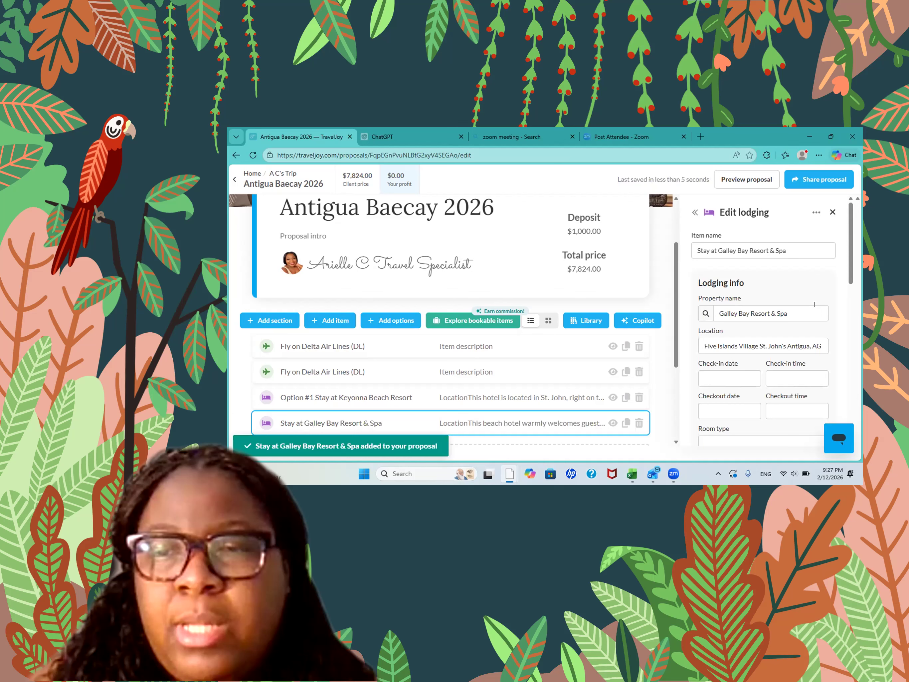
# - Set the Galley Bay Resort & Spa stay's check-in date to 06/06/2026
pyautogui.scroll(-2, 805, 304)
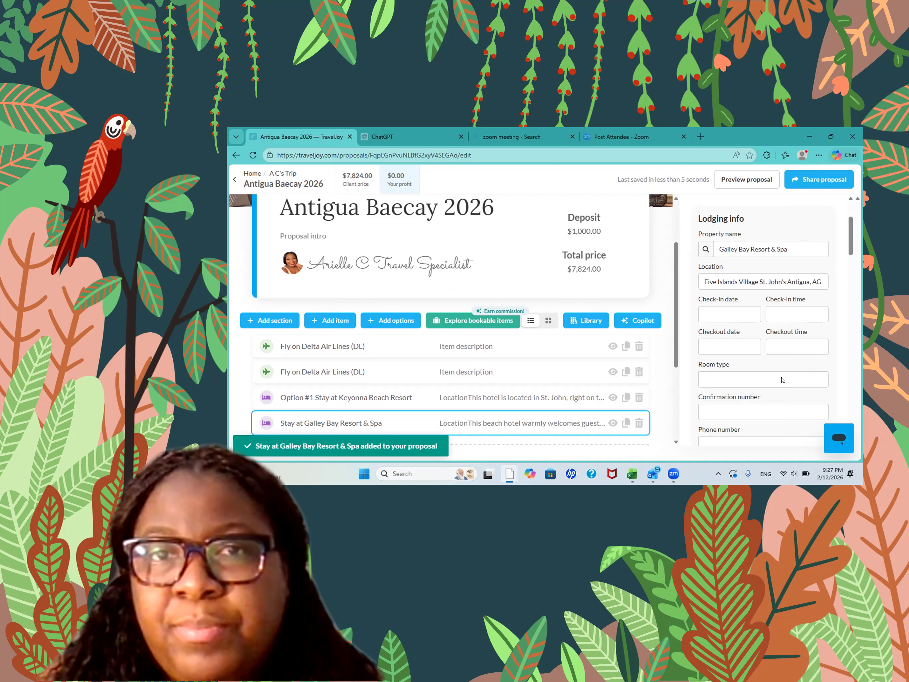
pyautogui.scroll(-5, 782, 379)
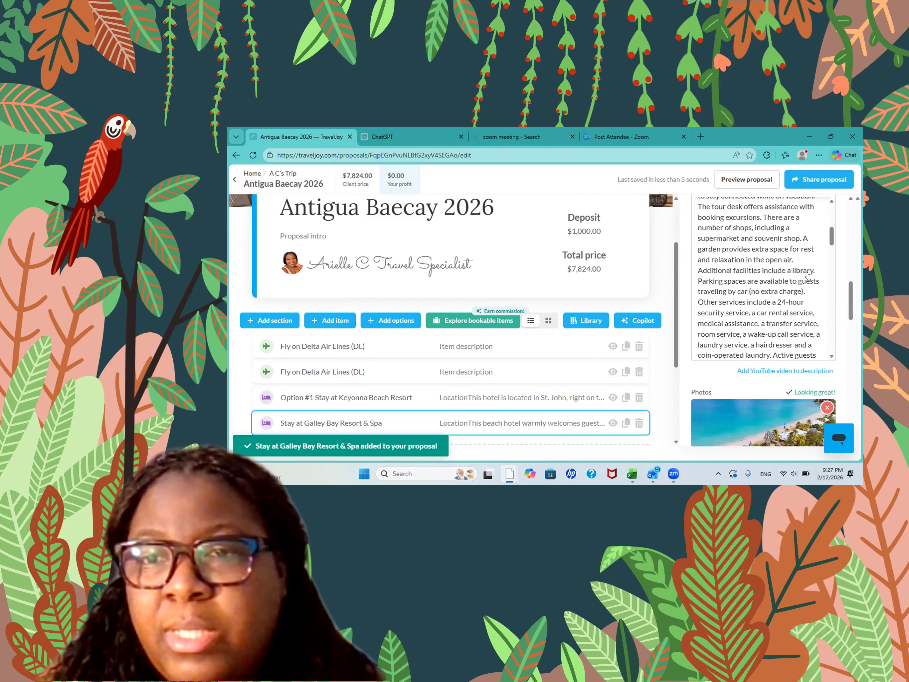
pyautogui.scroll(-5, 808, 276)
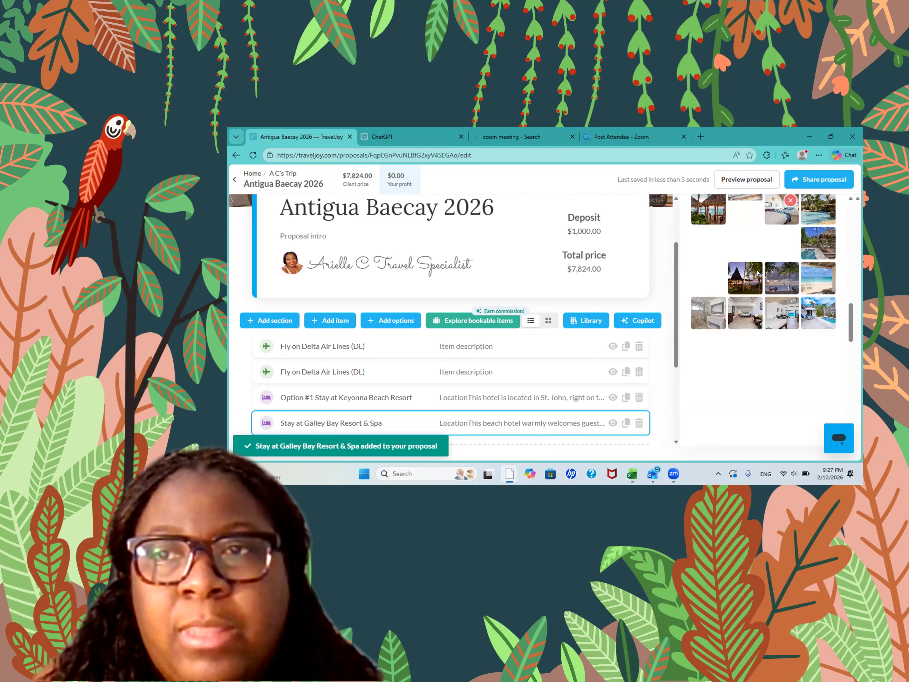
pyautogui.scroll(5, 758, 273)
pyautogui.scroll(2, 733, 284)
pyautogui.click(733, 284)
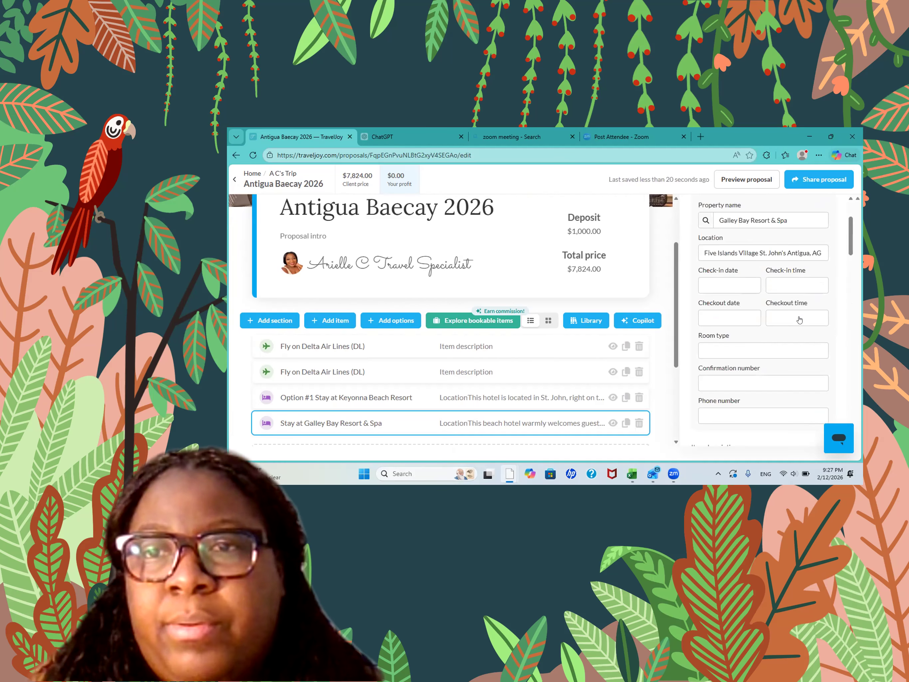
pyautogui.click(800, 313)
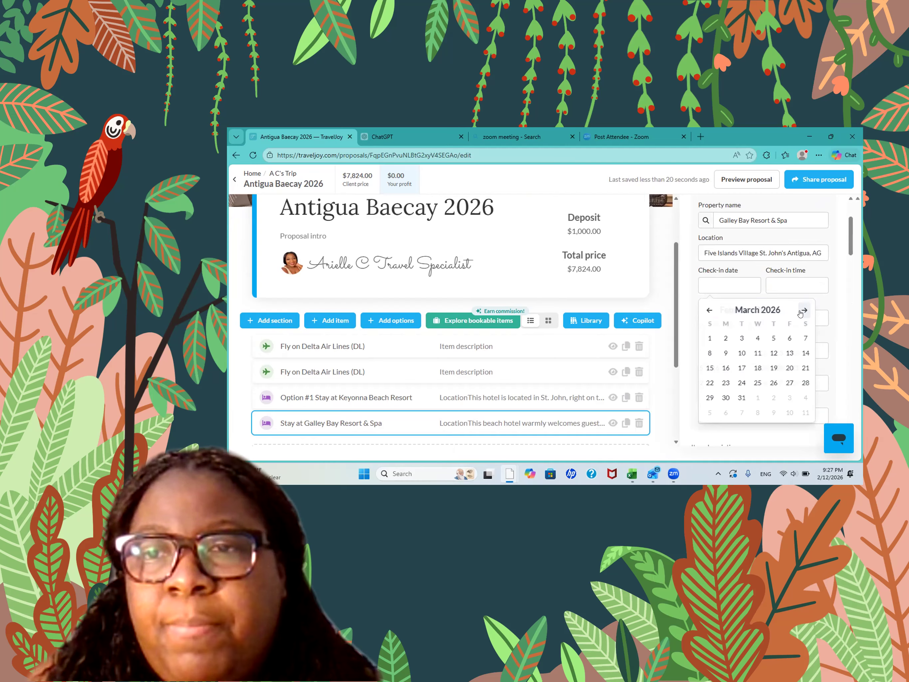
pyautogui.click(803, 310)
pyautogui.click(803, 310)
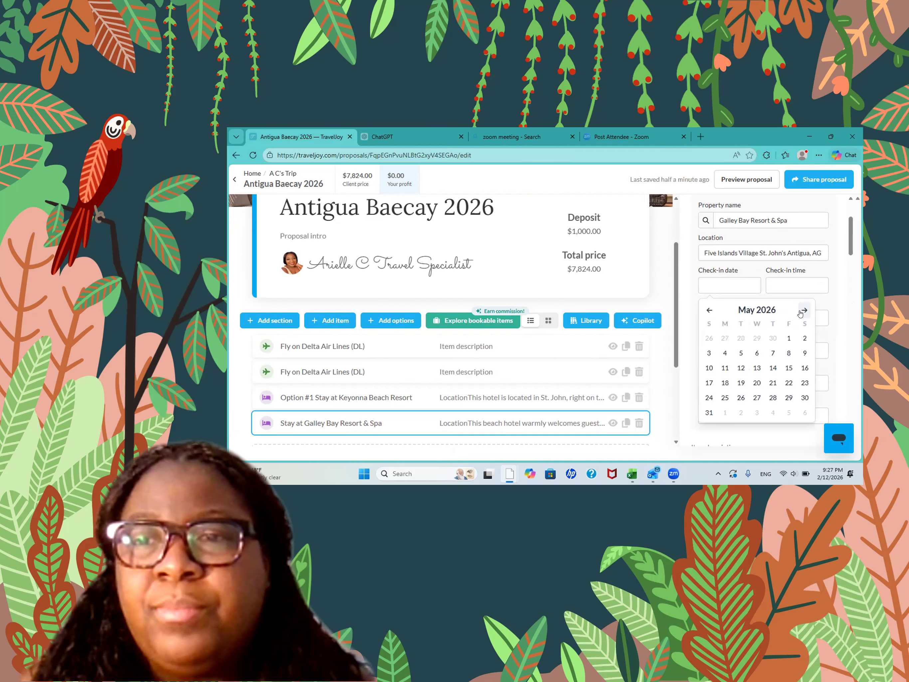
pyautogui.click(803, 310)
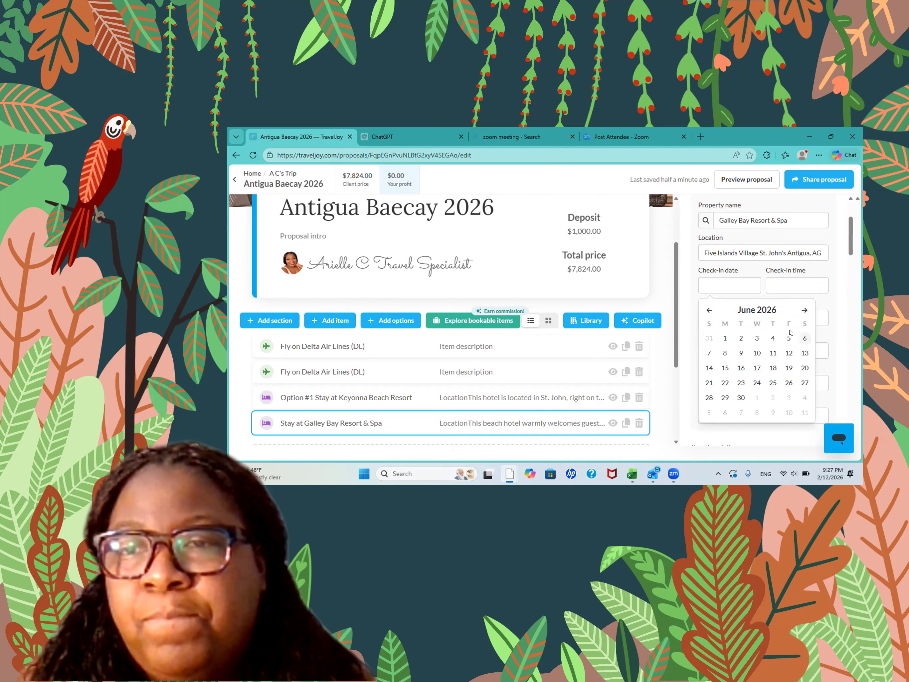
pyautogui.click(805, 339)
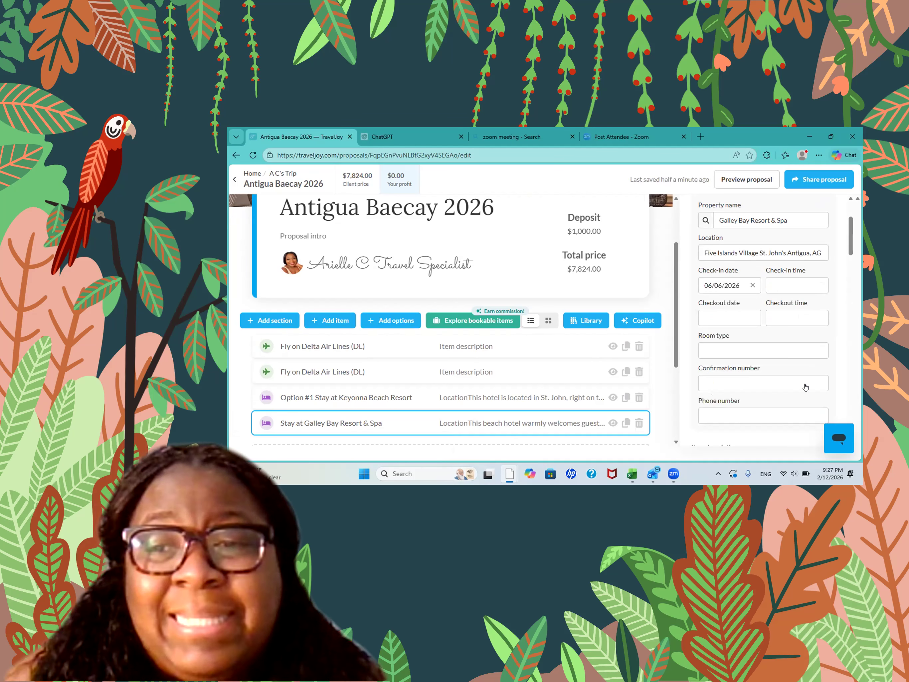
# - Set the Galley Bay Resort & Spa stay's checkout date to 06/13/2026 and its room type to "Oceanfront Suite"
pyautogui.click(721, 319)
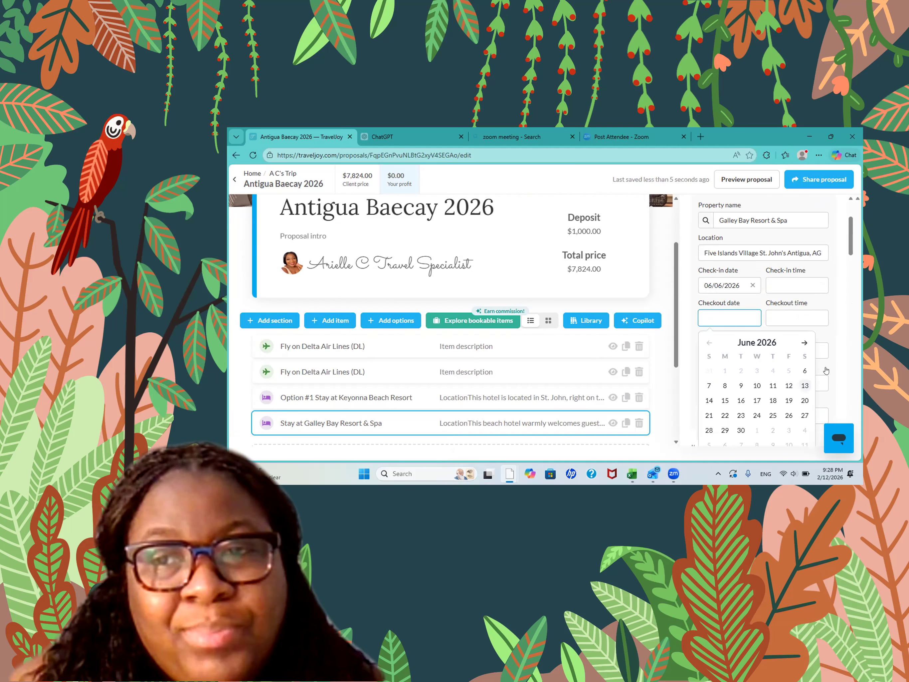
pyautogui.click(804, 385)
pyautogui.click(741, 348)
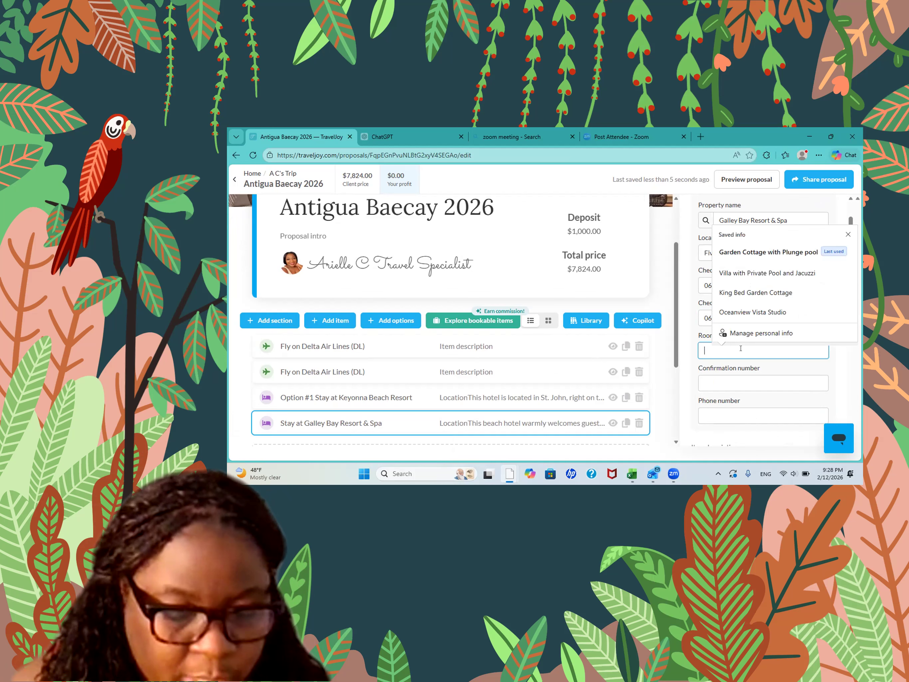
pyautogui.write('Oceanfr')
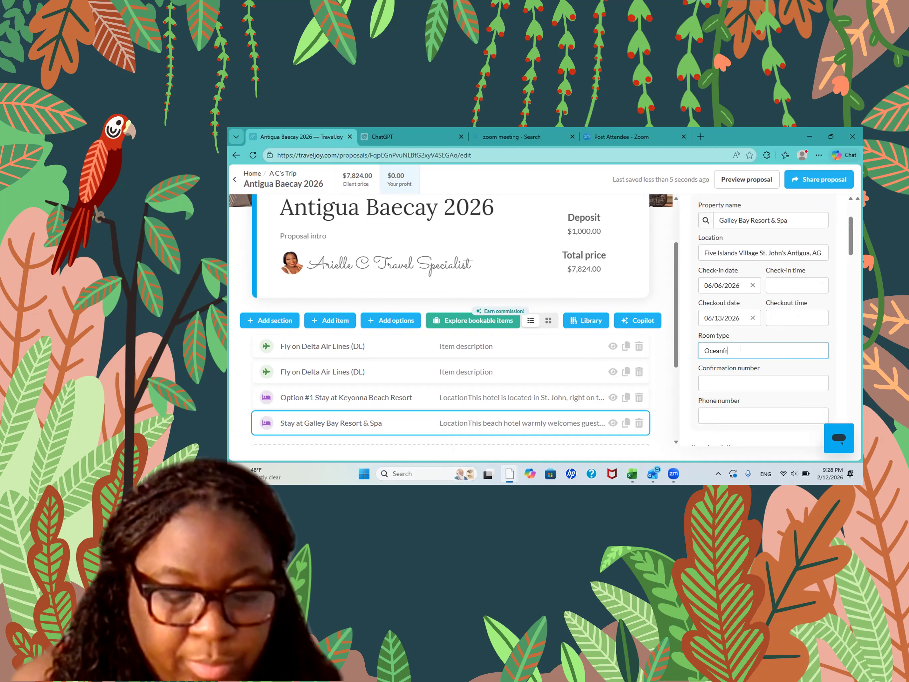
pyautogui.write('ont')
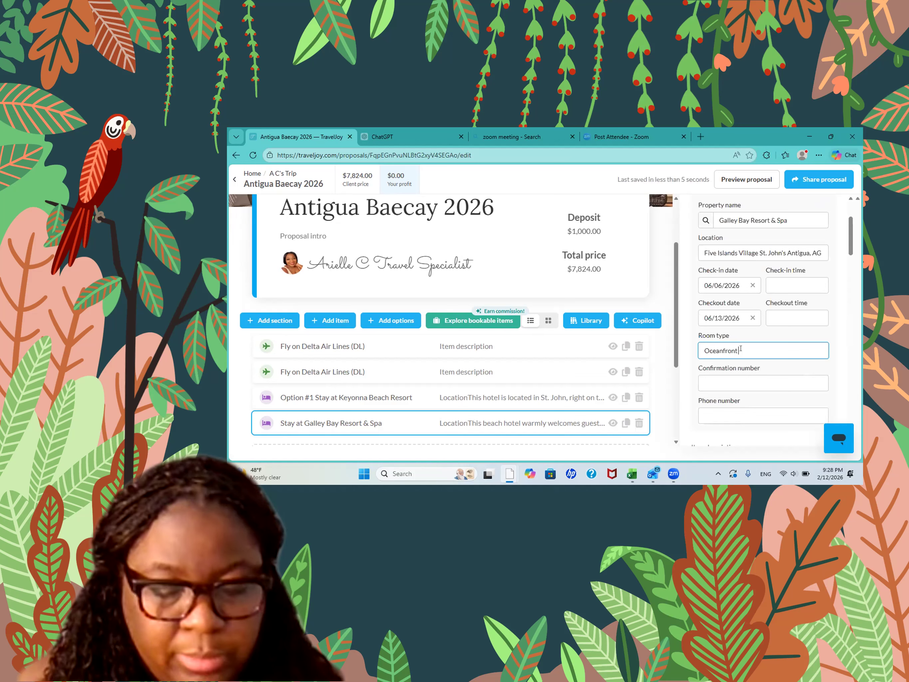
pyautogui.write(' Suite')
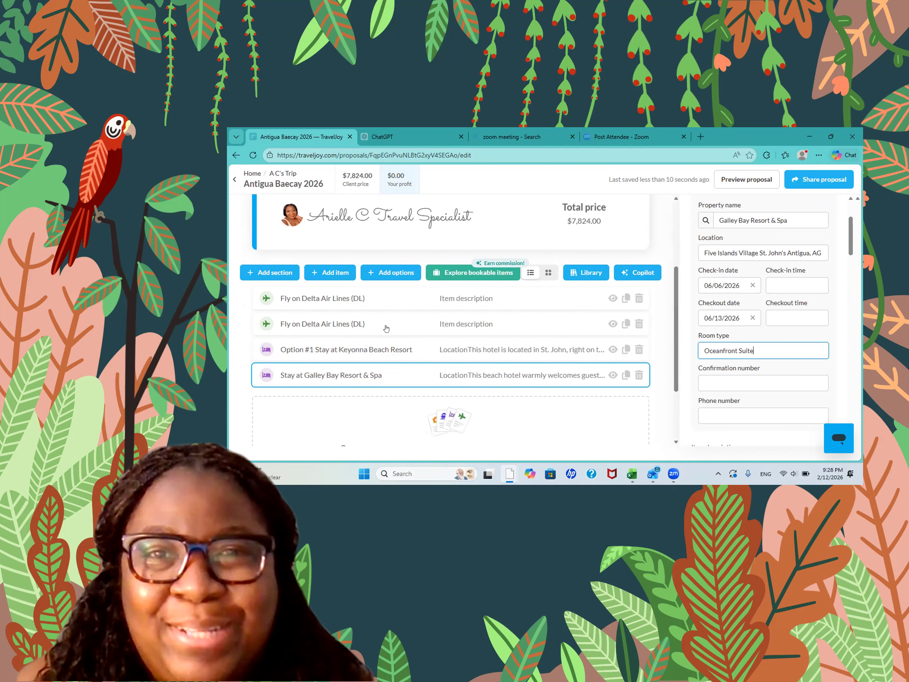
# - Rename the Galley Bay lodging item as "Option #2 Stay at Galley Bay Resort & Spa"
pyautogui.scroll(-1, 454, 351)
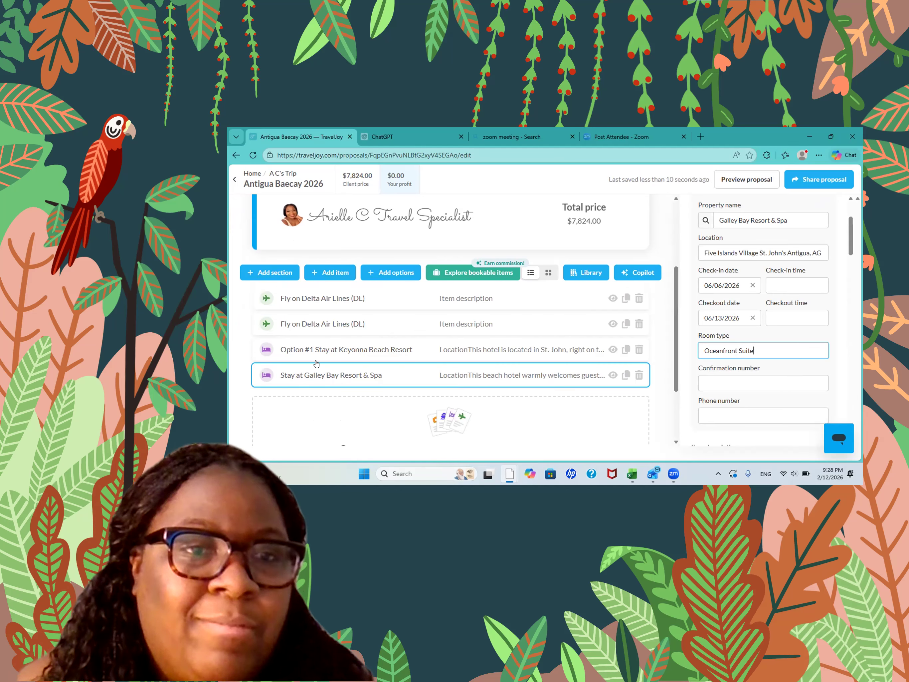
pyautogui.scroll(2, 701, 247)
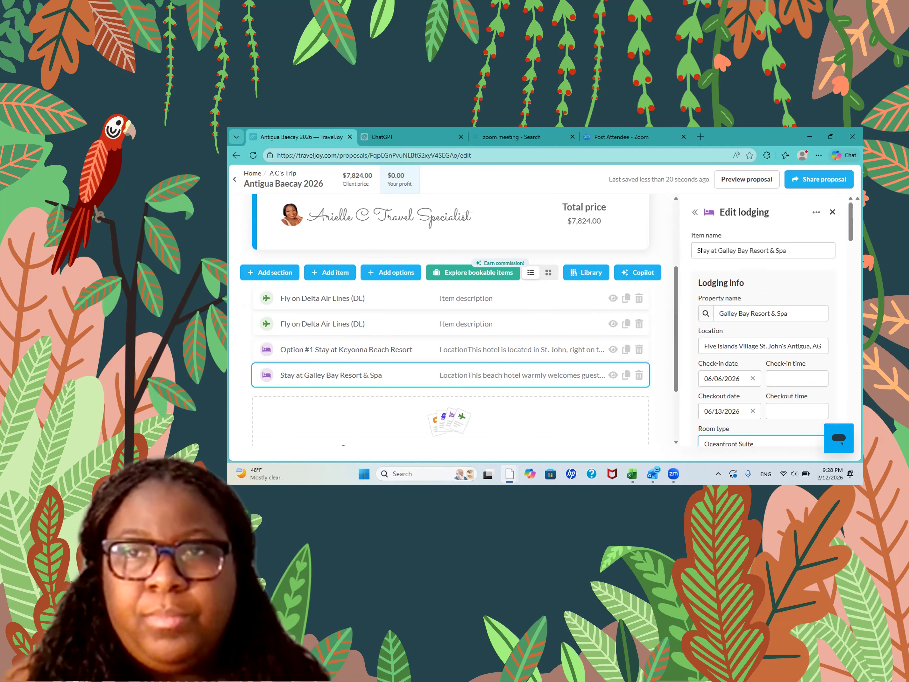
pyautogui.tripleClick(694, 246)
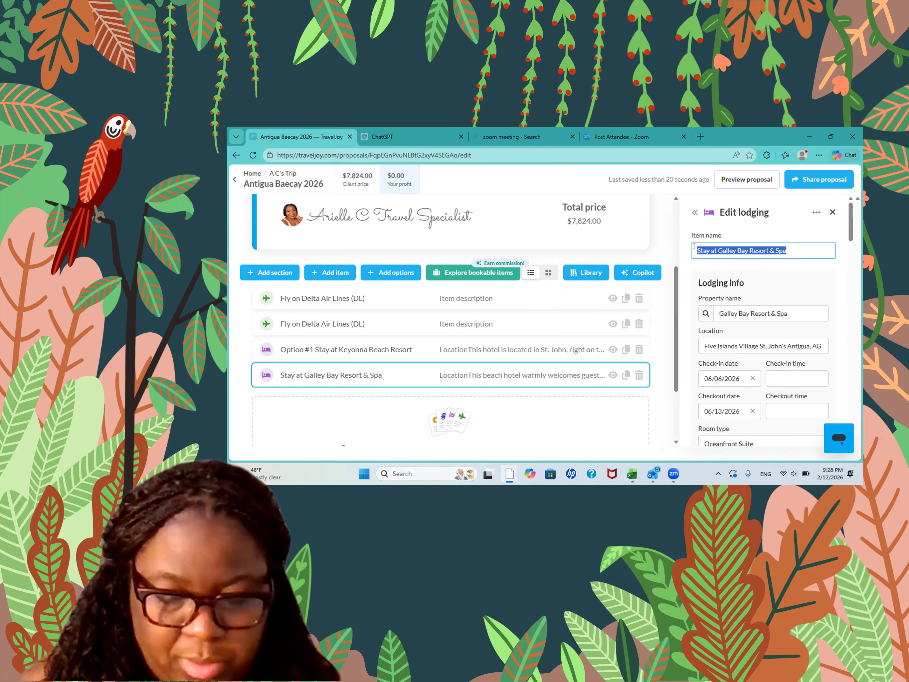
pyautogui.click(694, 246)
pyautogui.write('Opi')
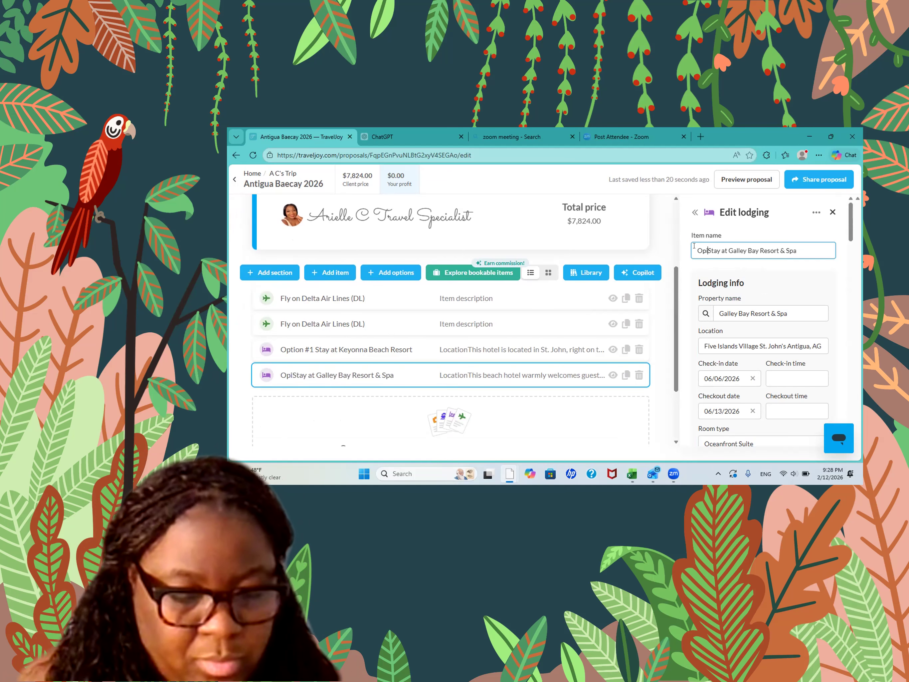
pyautogui.write('ion #2')
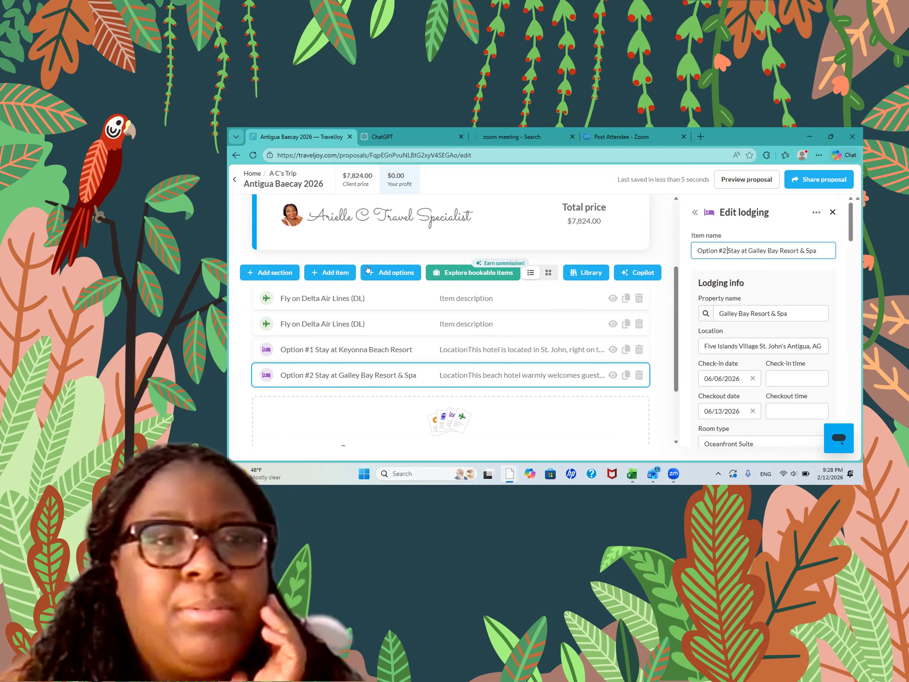
# - Add a transfer item to the proposal and name it "Roundtrip airport Transportation"
pyautogui.click(329, 272)
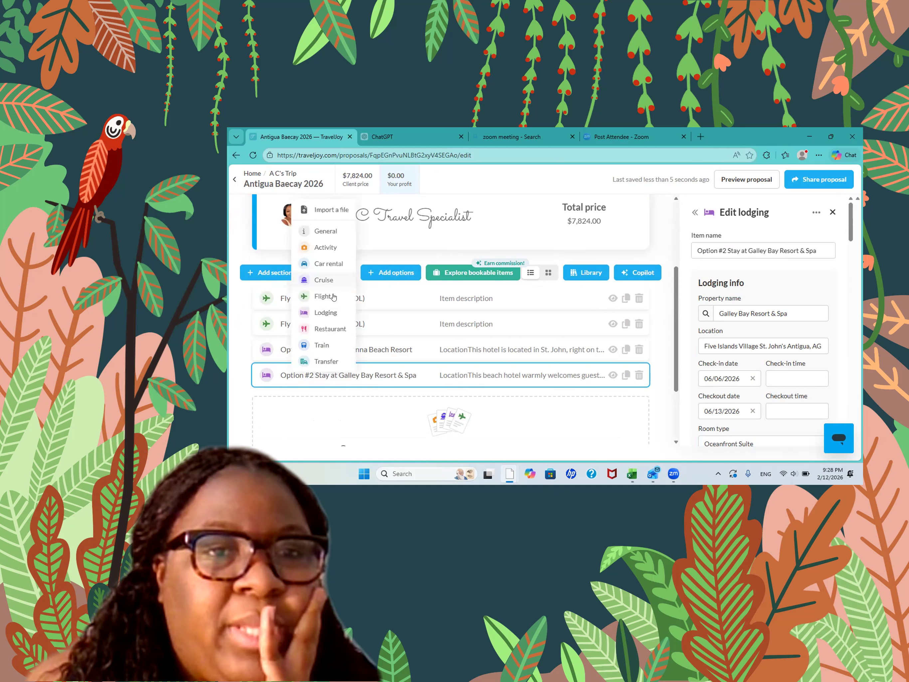
pyautogui.click(331, 362)
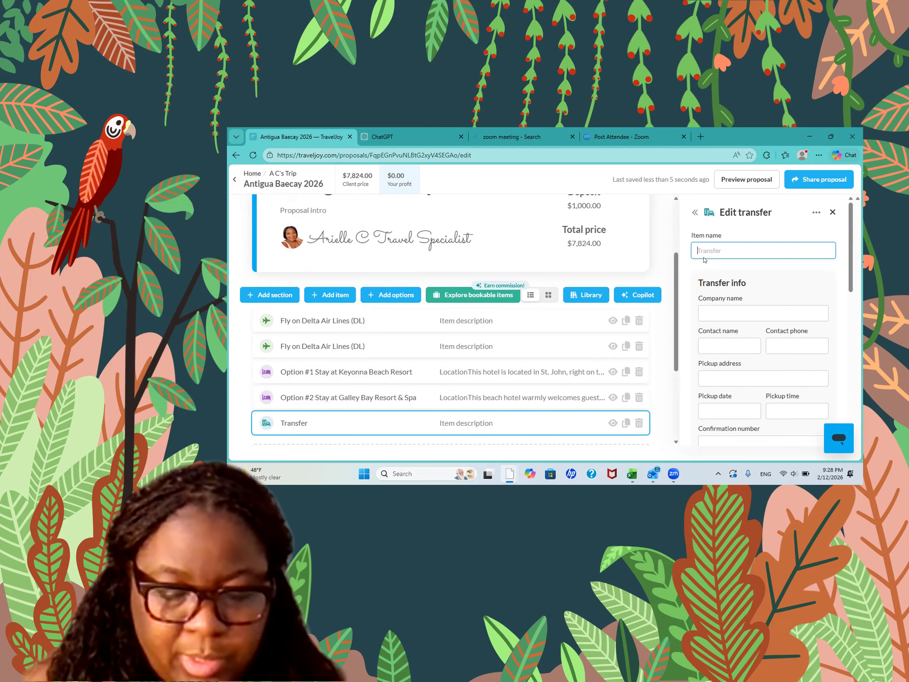
pyautogui.write('Roundtr')
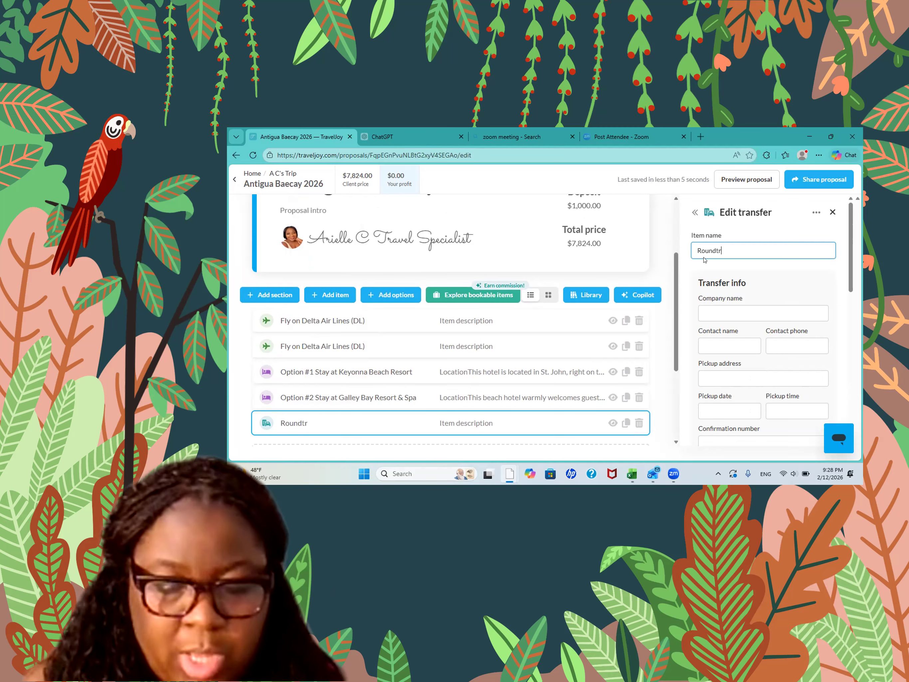
pyautogui.write('ip ')
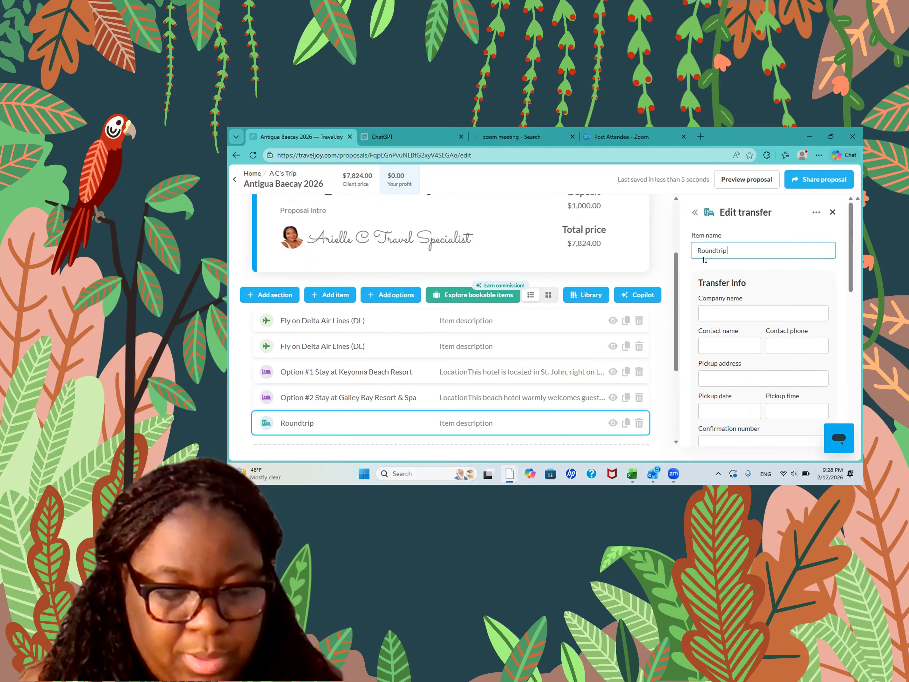
pyautogui.write('airpor')
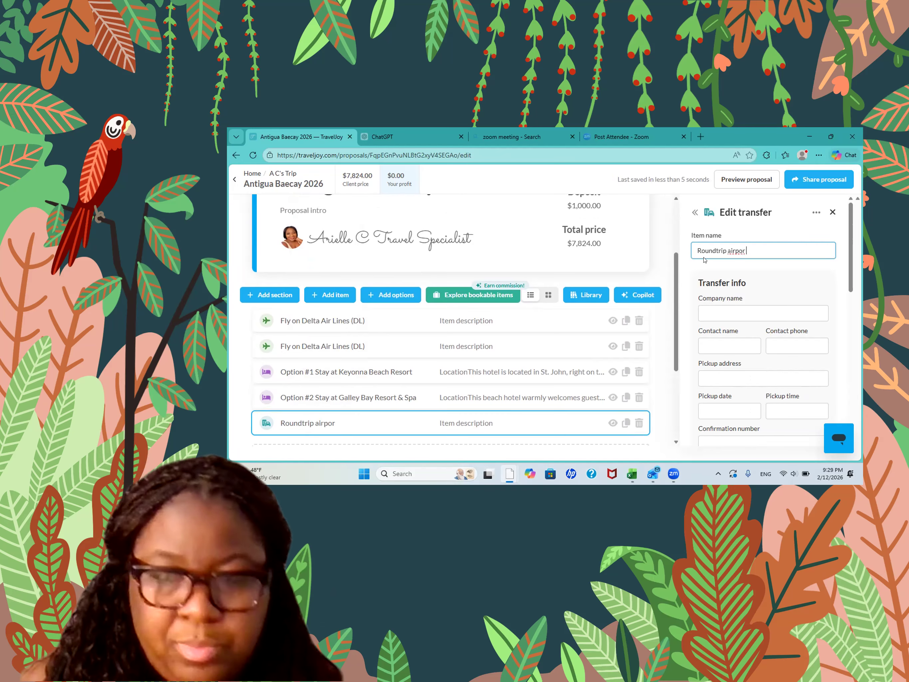
pyautogui.press('BackSpace')
pyautogui.press('BackSpace')
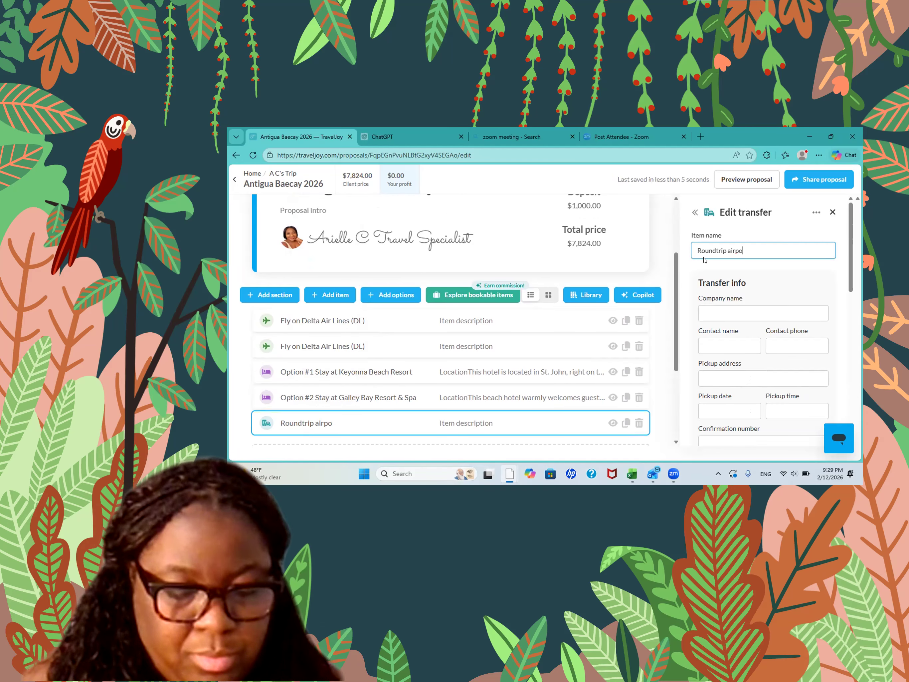
pyautogui.write('rt Tran')
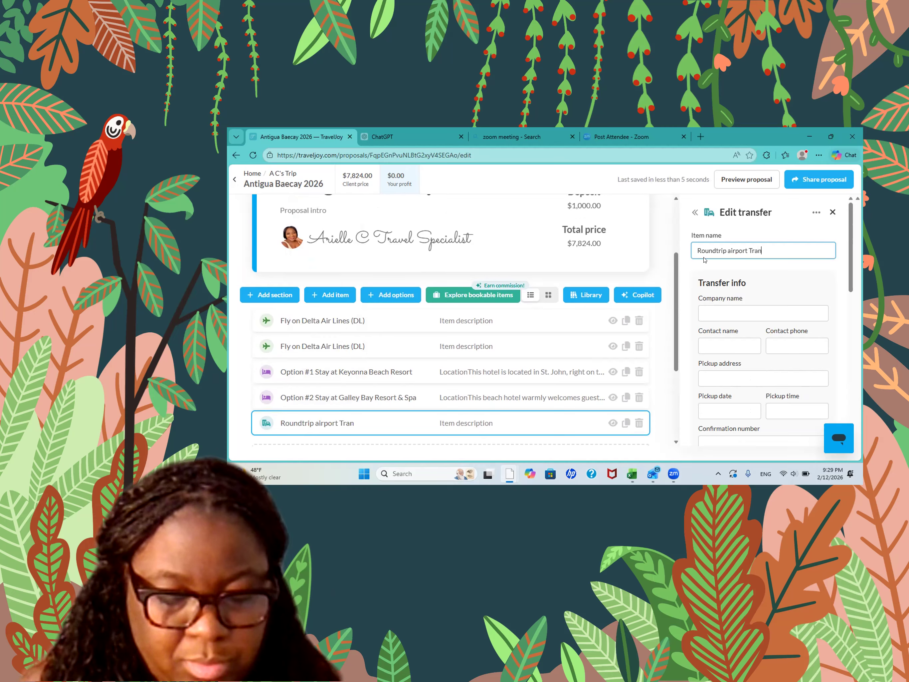
pyautogui.write('sportation')
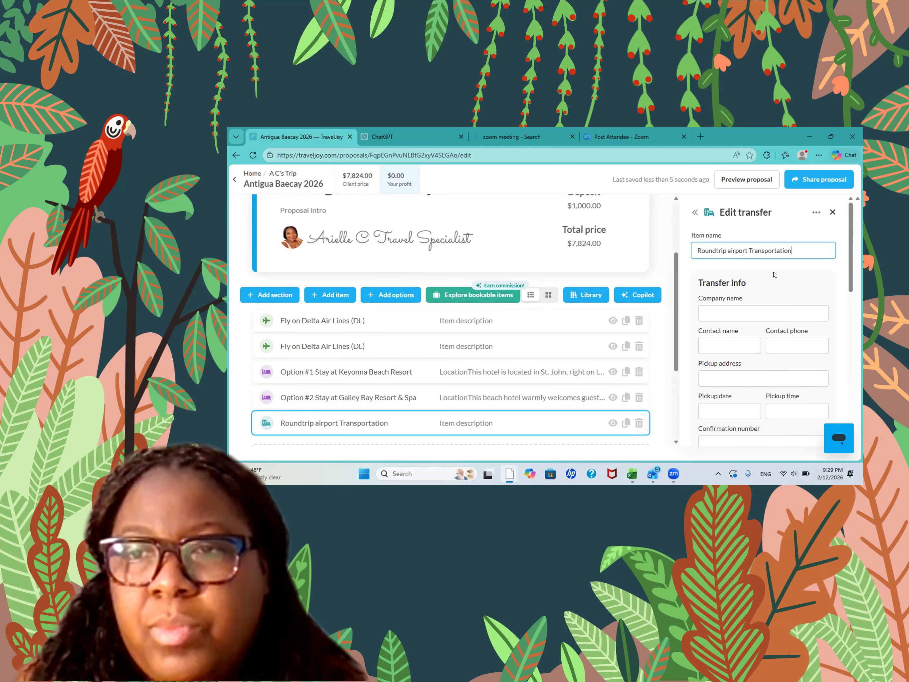
pyautogui.scroll(-10, 772, 289)
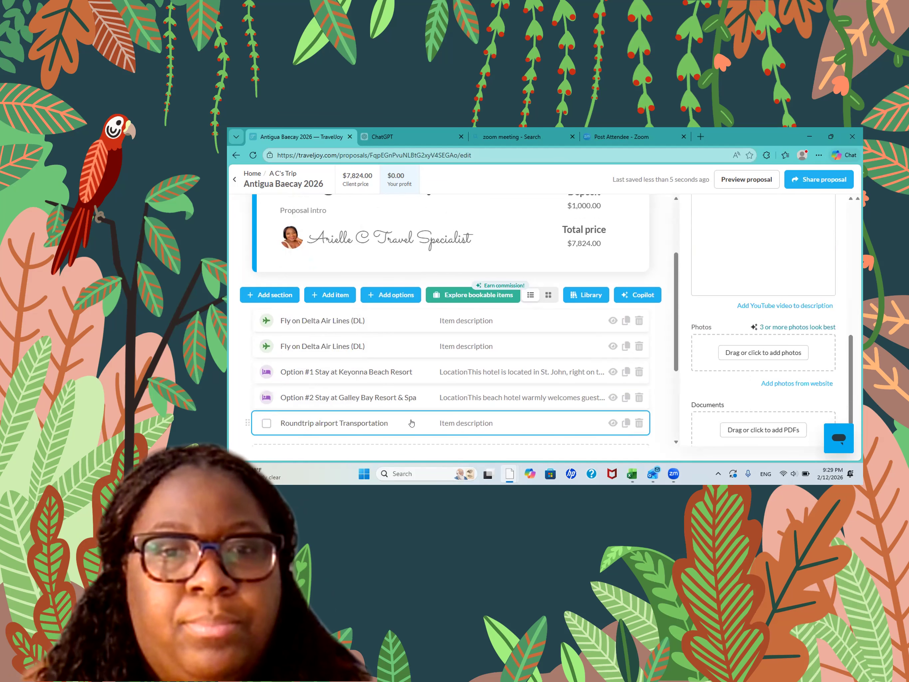
# - Add a general item to the proposal and name it "Insurance Options"
pyautogui.scroll(-1, 418, 384)
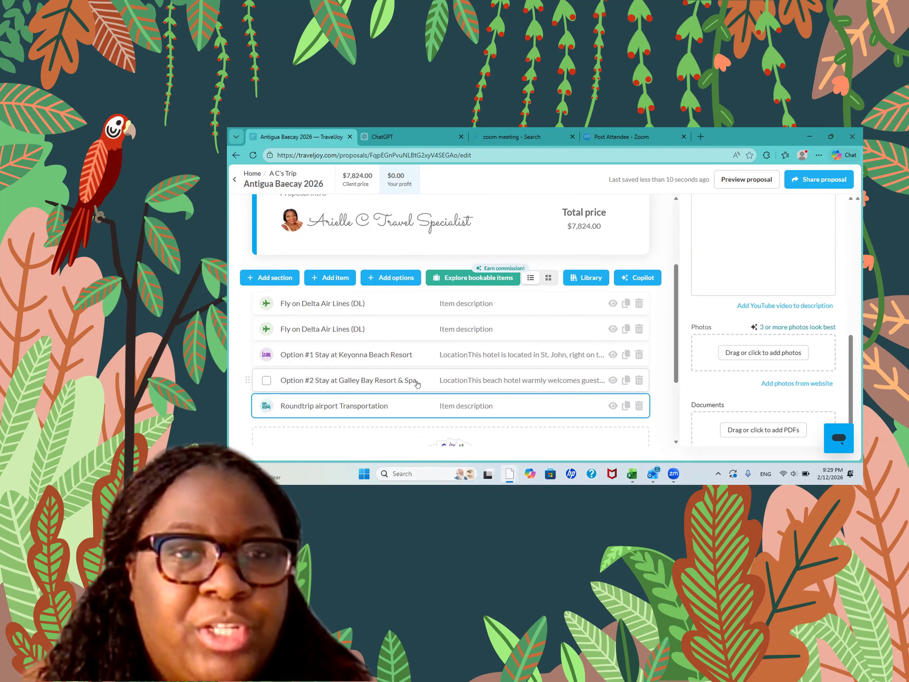
pyautogui.scroll(-2, 417, 384)
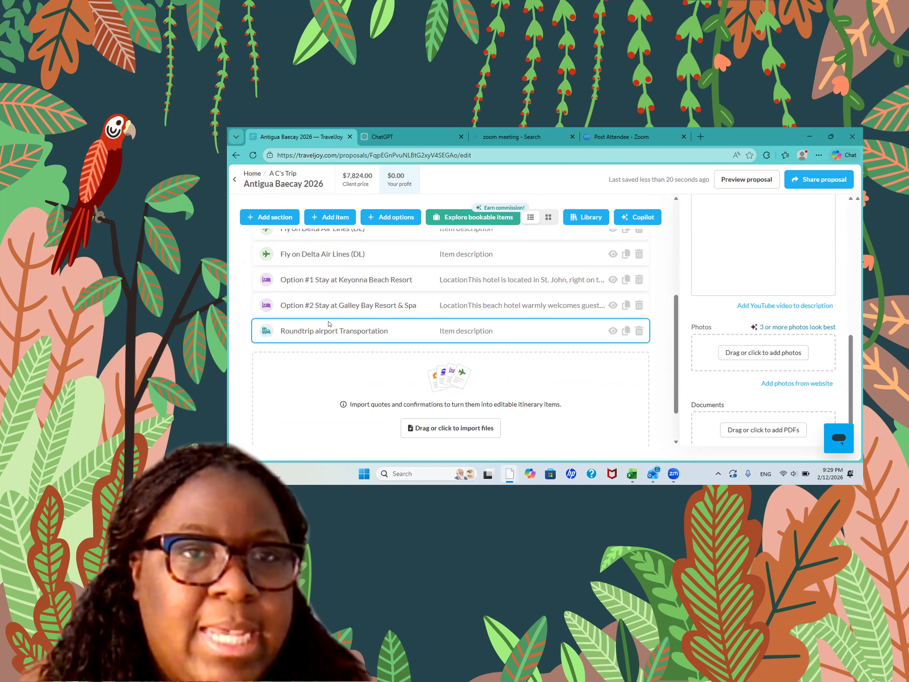
pyautogui.scroll(4, 340, 347)
pyautogui.click(341, 348)
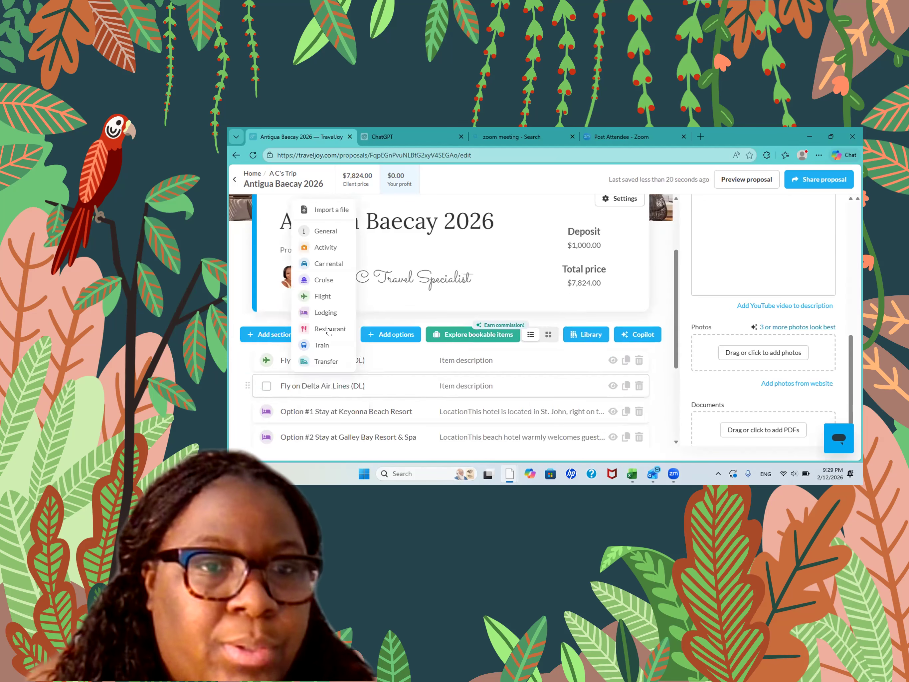
pyautogui.scroll(-2, 328, 331)
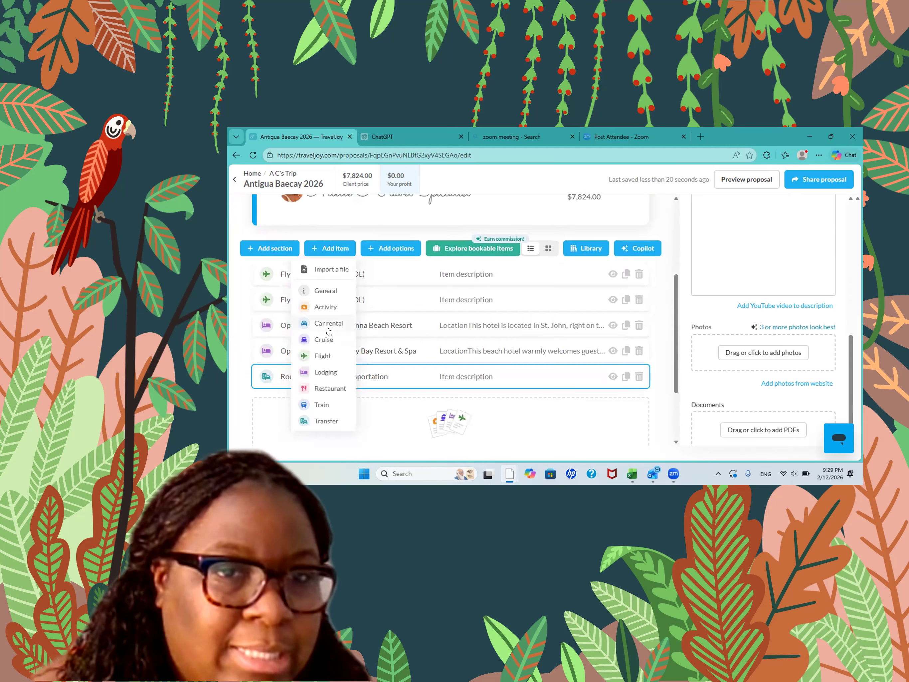
pyautogui.click(317, 291)
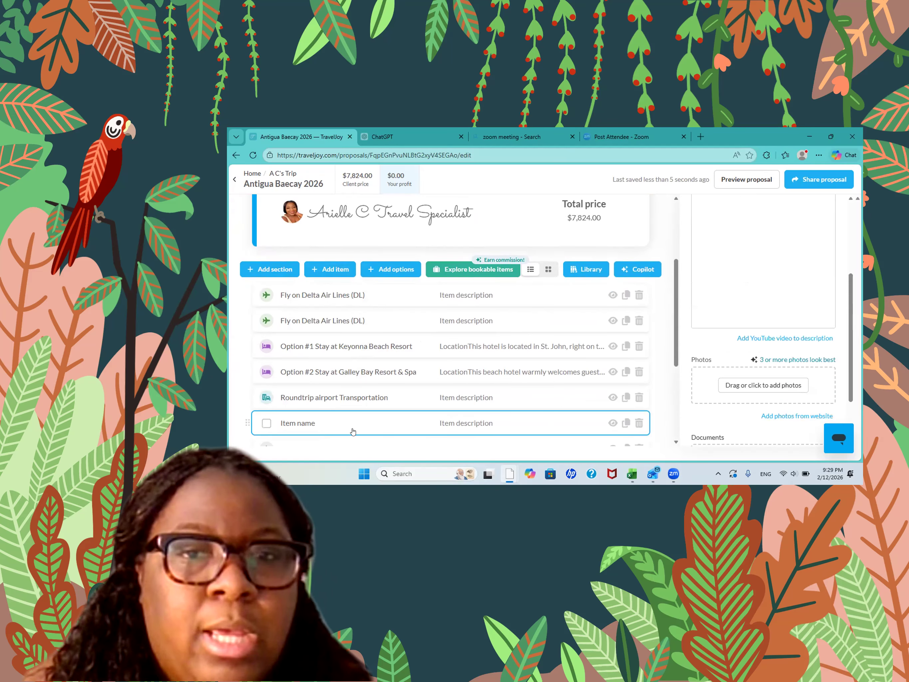
pyautogui.scroll(1, 765, 279)
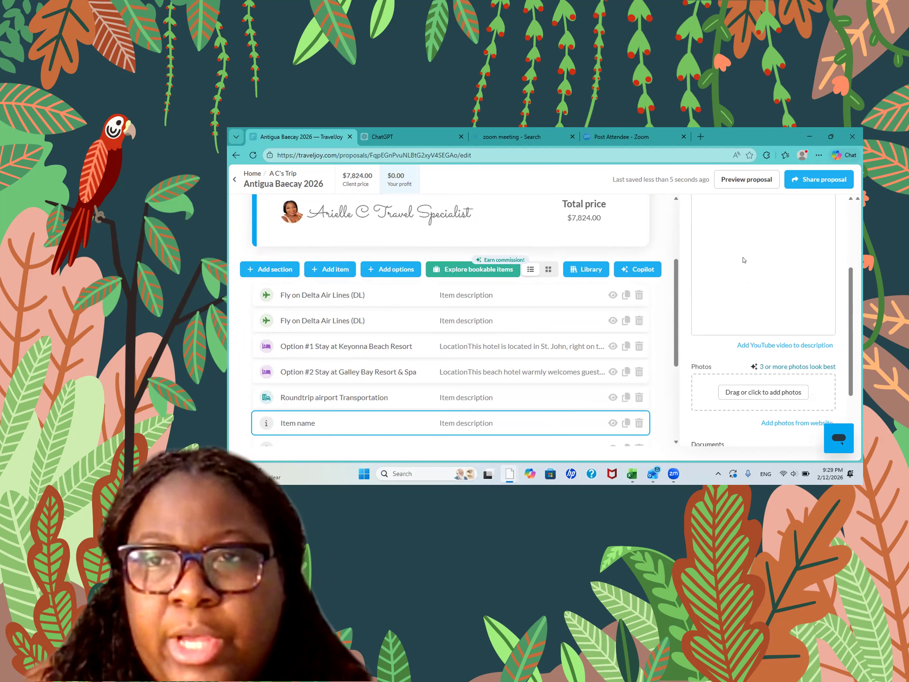
pyautogui.scroll(4, 718, 252)
pyautogui.click(718, 252)
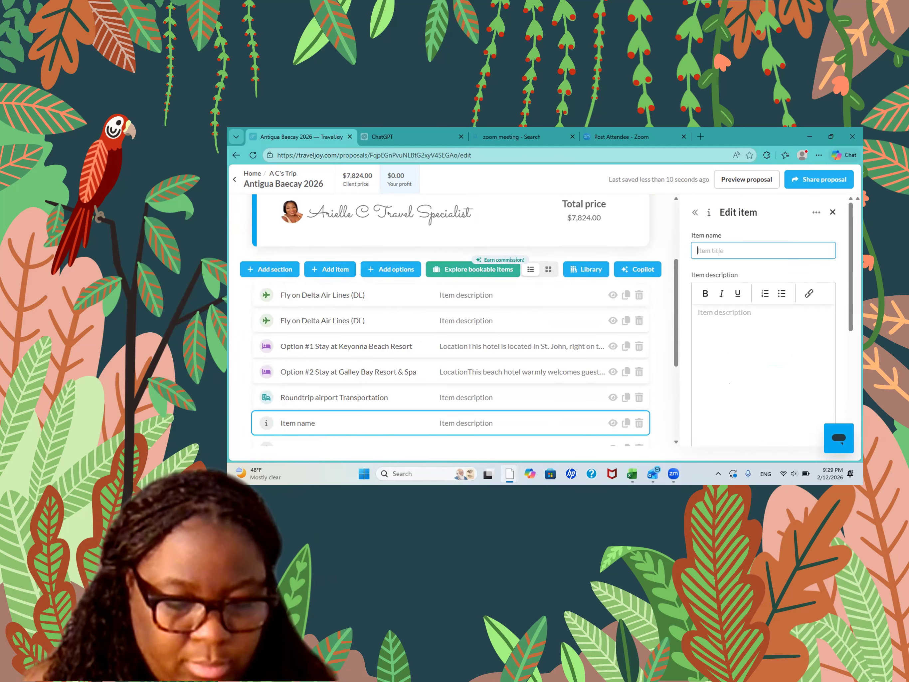
pyautogui.write('Insuran')
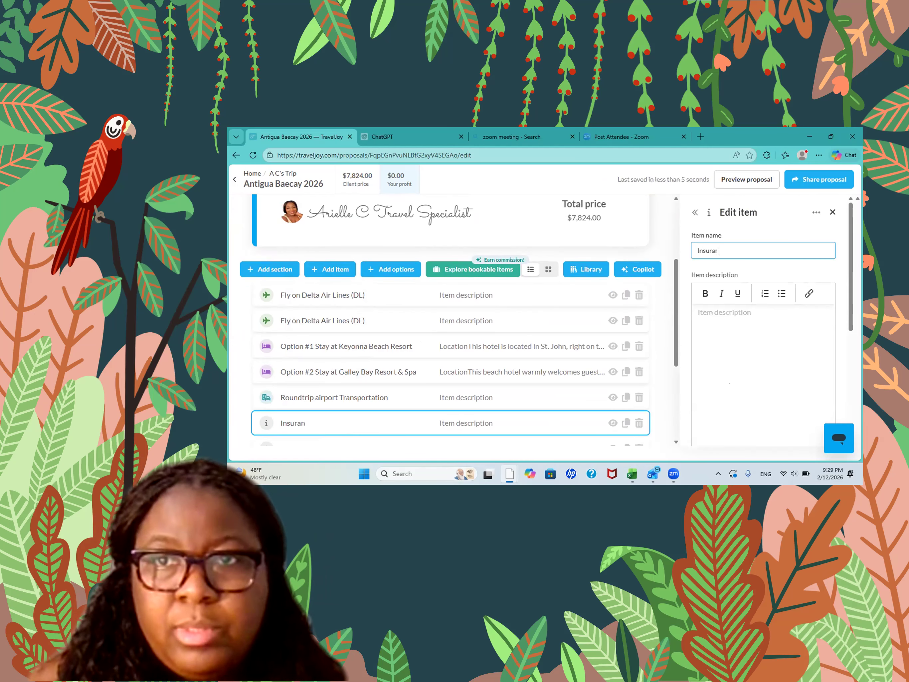
pyautogui.write('ce O')
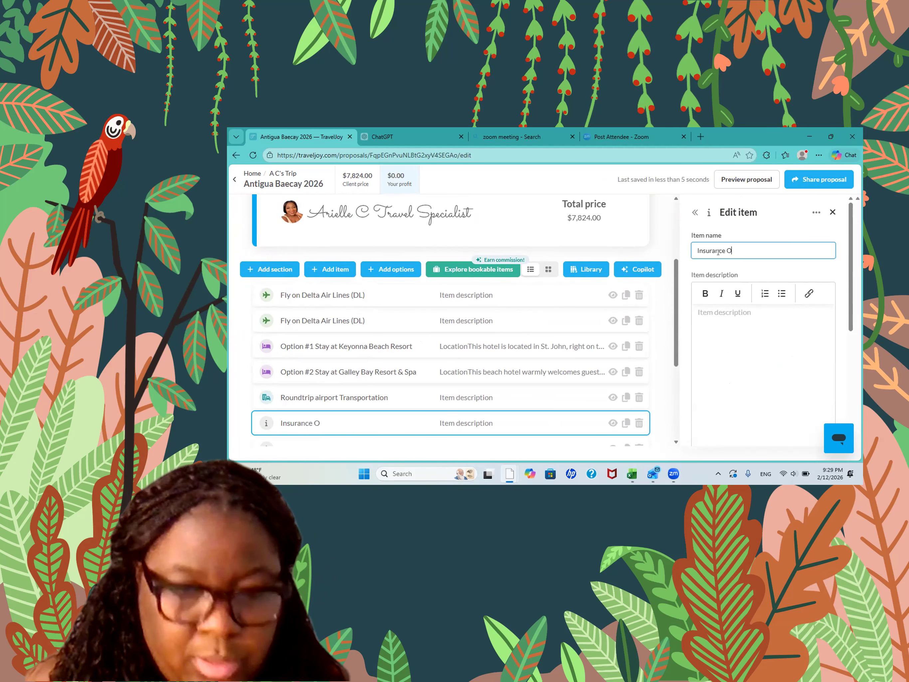
pyautogui.write('ptions')
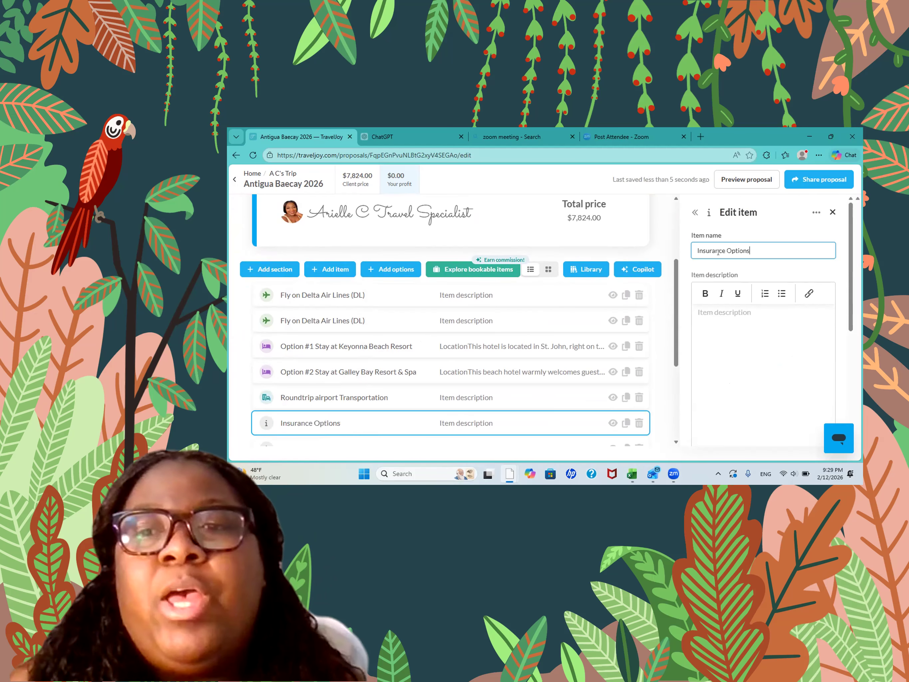
# - Begin the Insurance Options item's description with "Travel insurance for travel credit is included"
pyautogui.click(709, 317)
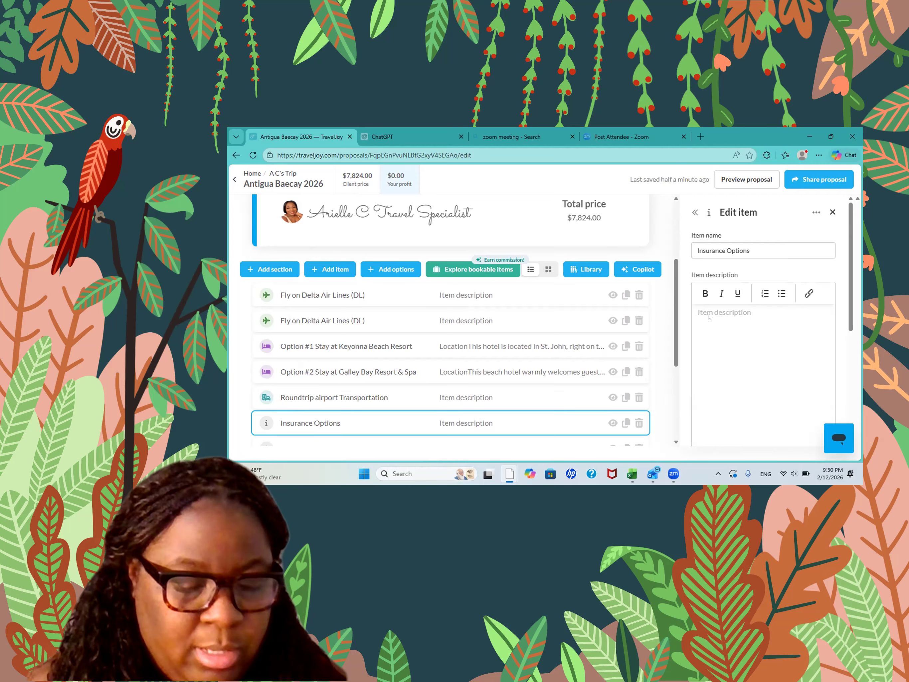
pyautogui.write('Tra')
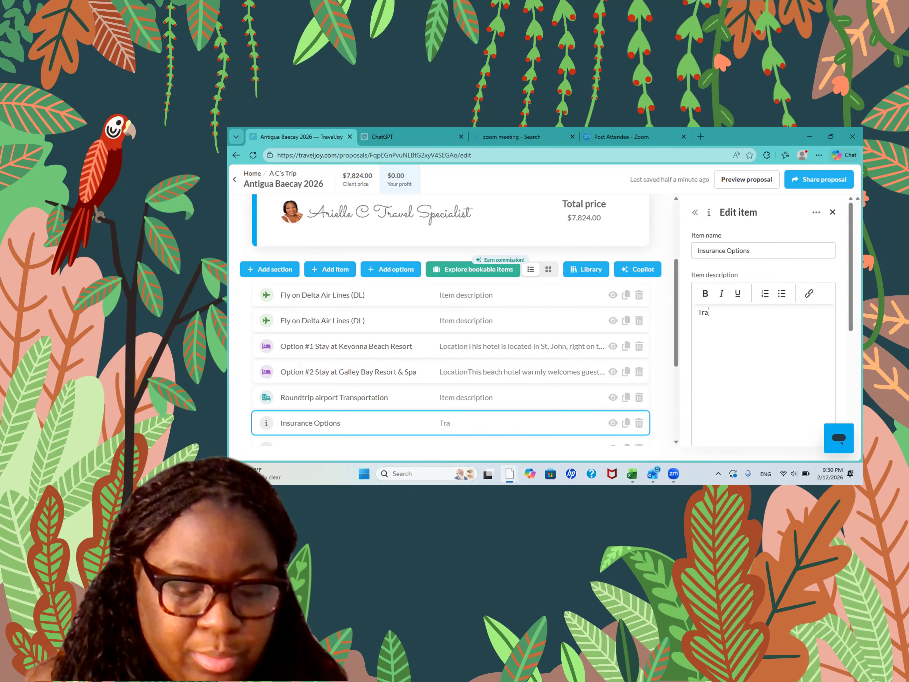
pyautogui.write('vel i')
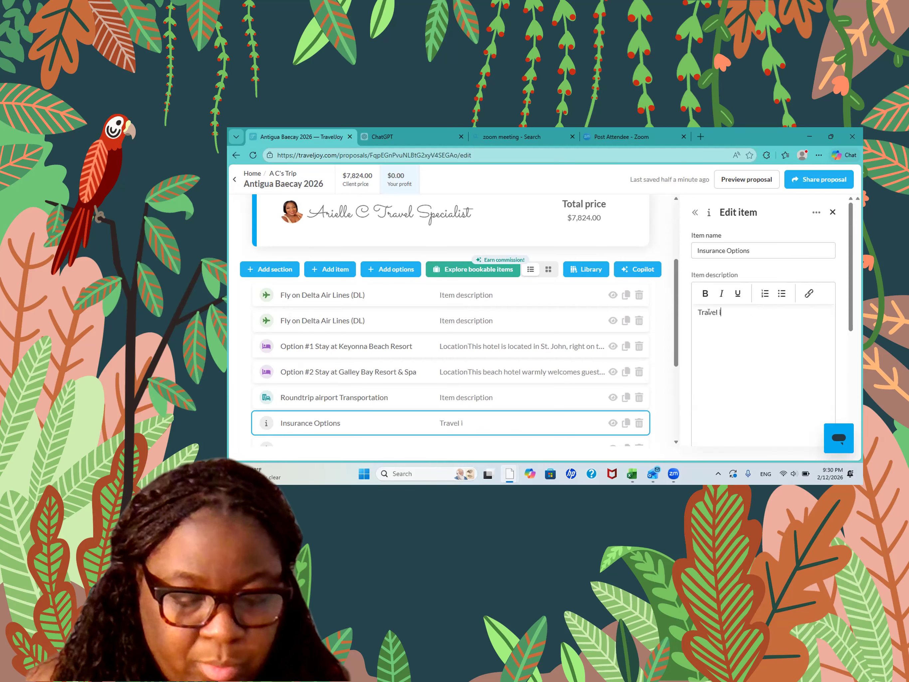
pyautogui.write('nsurance for travel credit ')
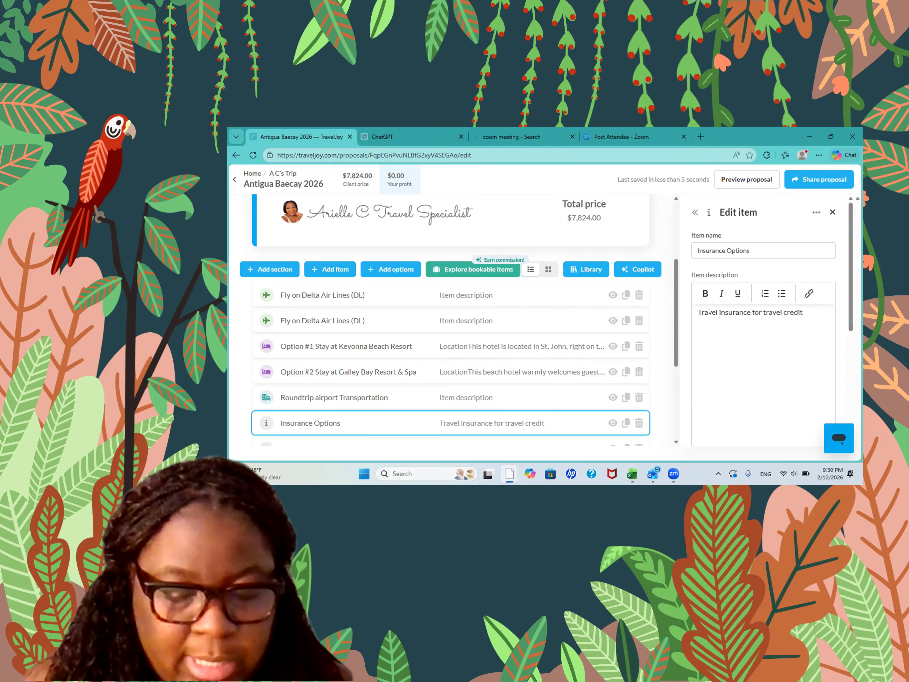
pyautogui.write('is included')
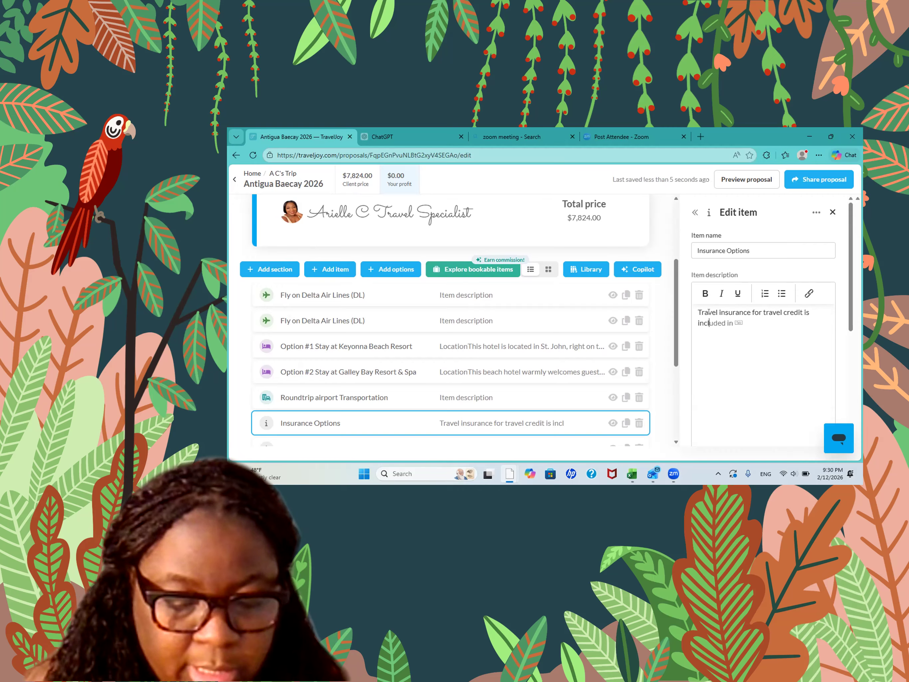
# - Add the sentence "Please review the file attached for all insurance options and advise if you would like to upgrade." to the insurance description
pyautogui.write('. Please re')
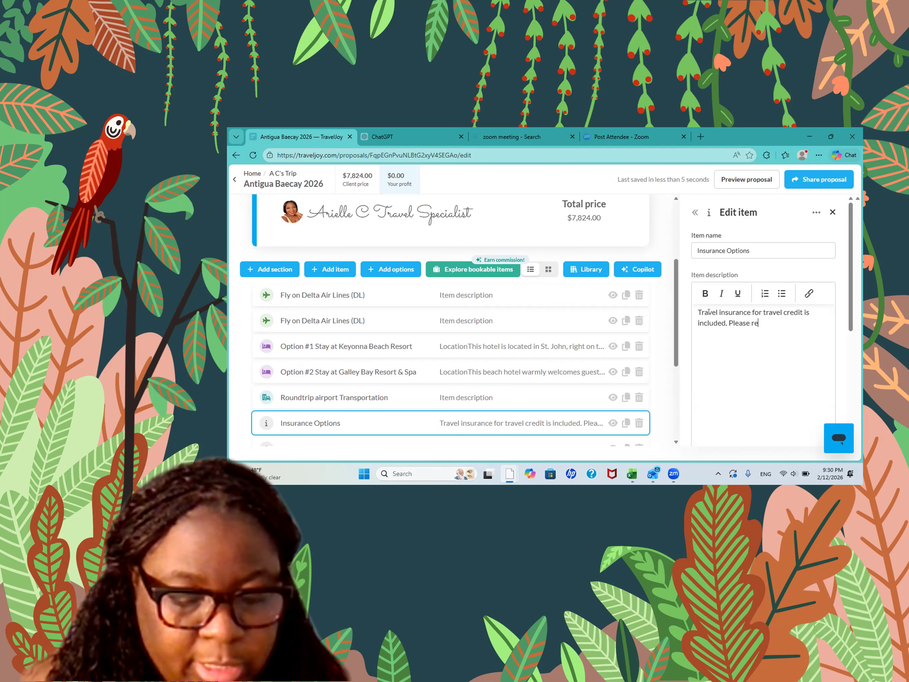
pyautogui.write('view the file attahed')
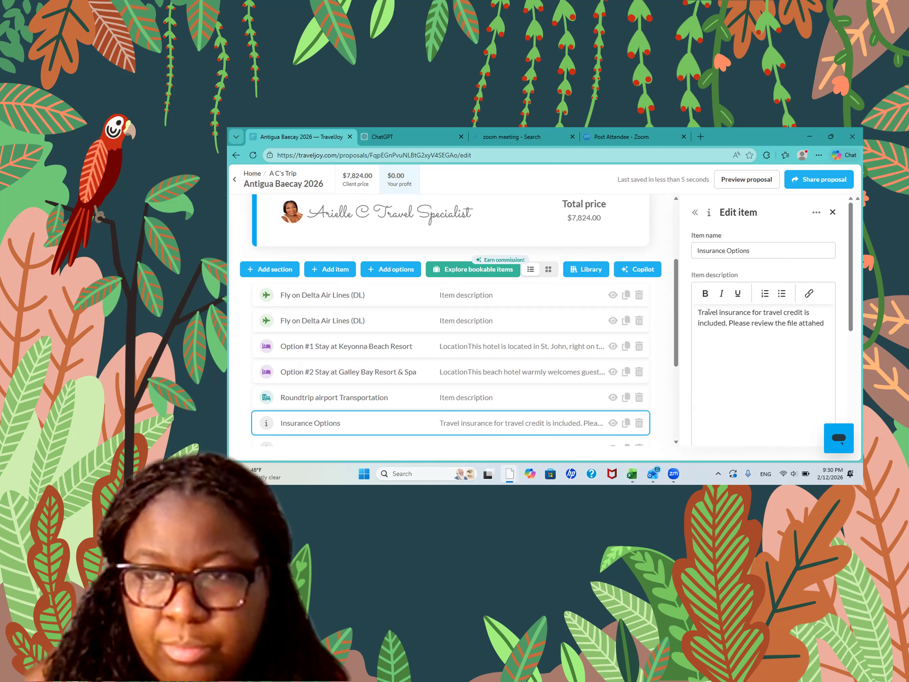
pyautogui.press('BackSpace')
pyautogui.press('BackSpace')
pyautogui.press('BackSpace')
pyautogui.press('BackSpace')
pyautogui.write('ched')
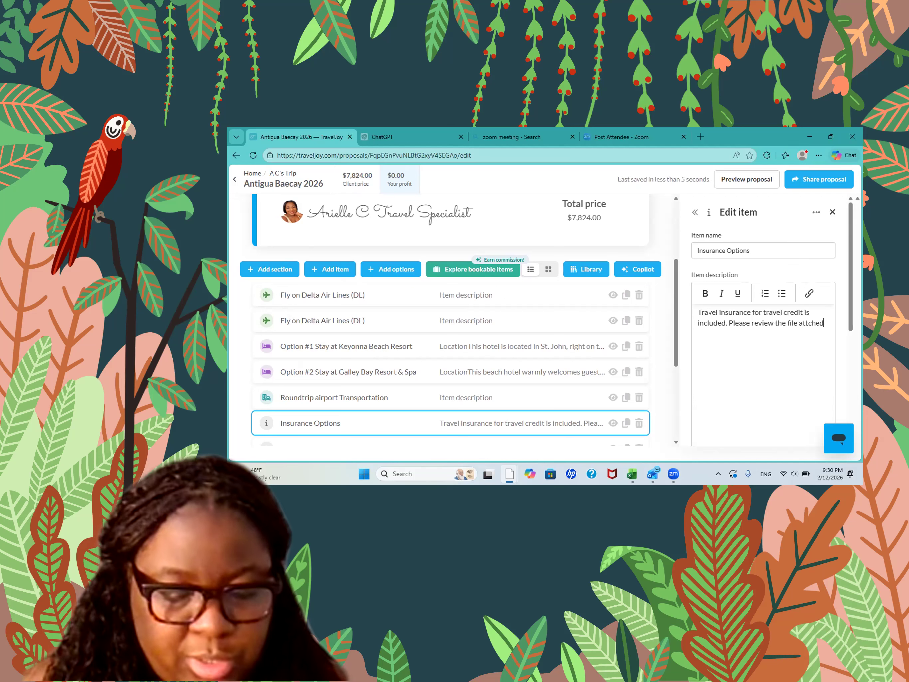
pyautogui.write(' for all insuran')
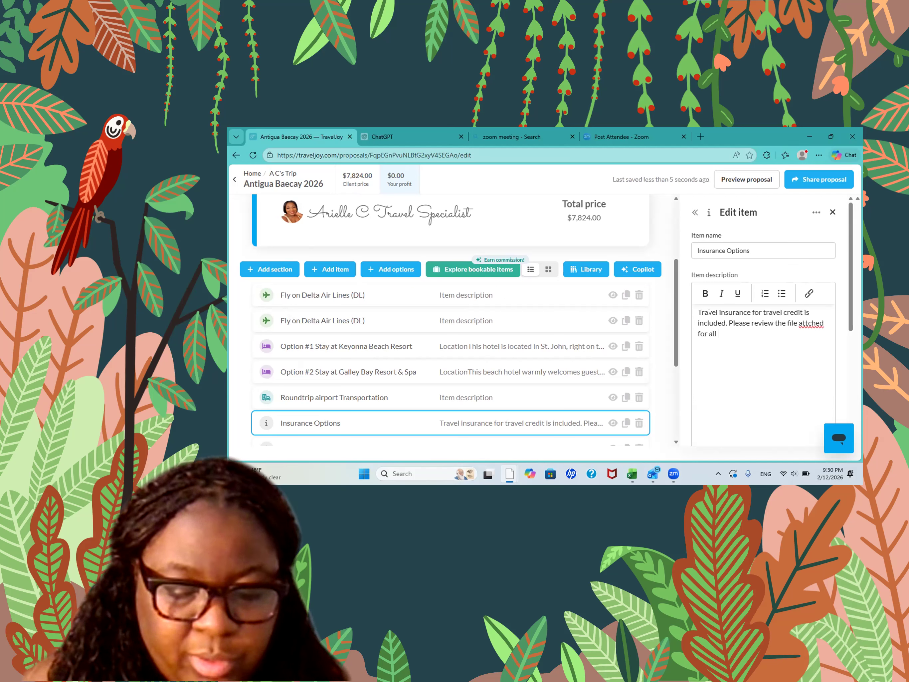
pyautogui.write('ce ')
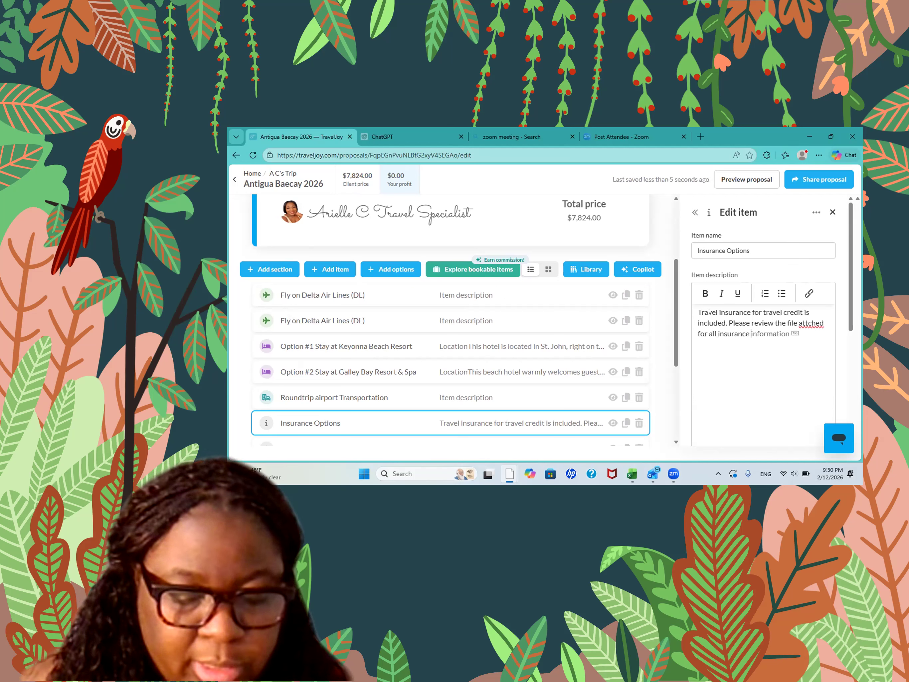
pyautogui.write('options and adv')
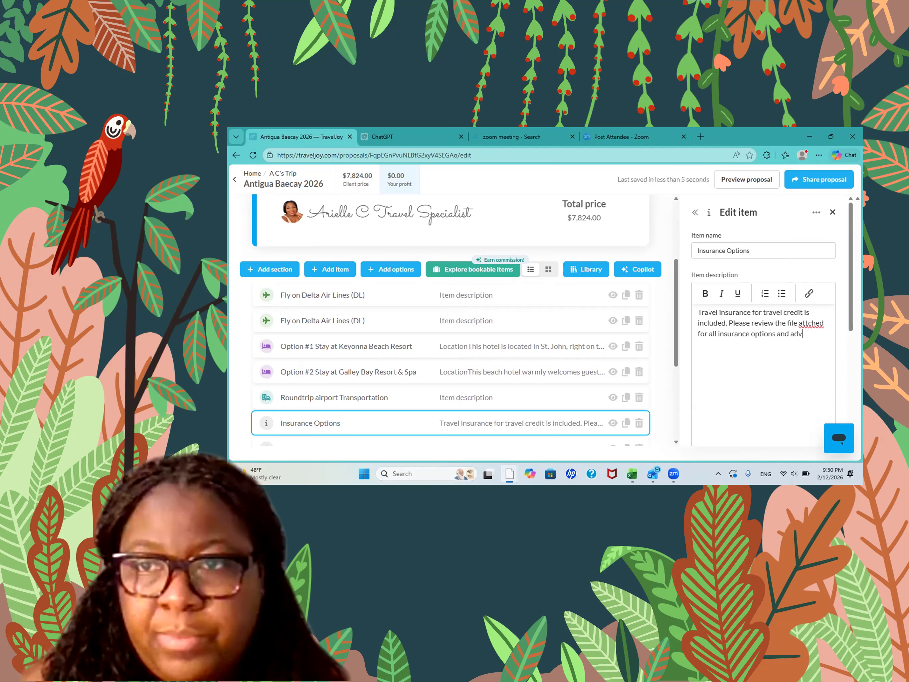
pyautogui.write('ise if you wou')
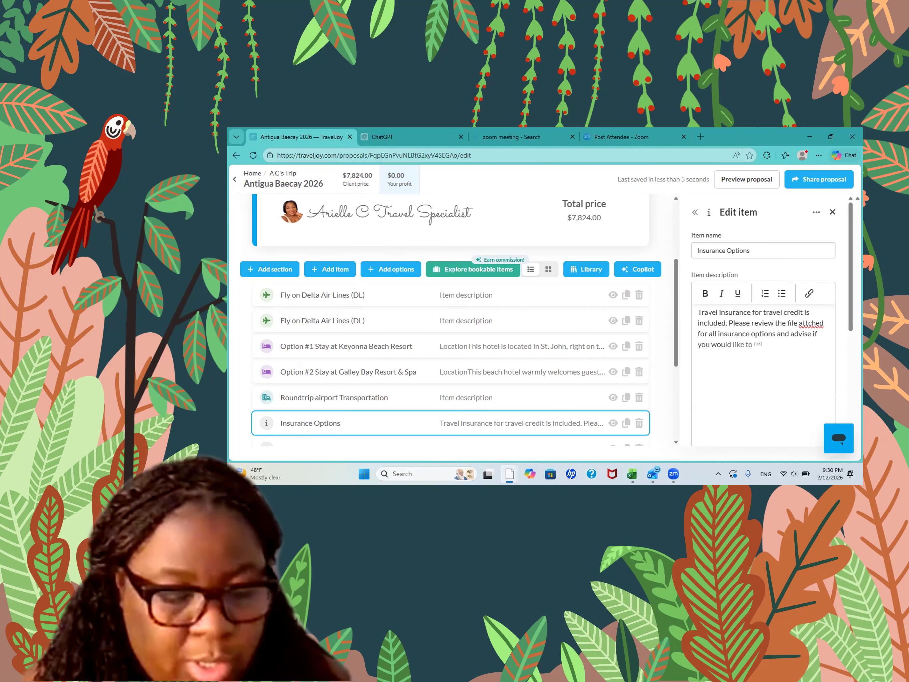
pyautogui.press('Tab')
pyautogui.write('add a')
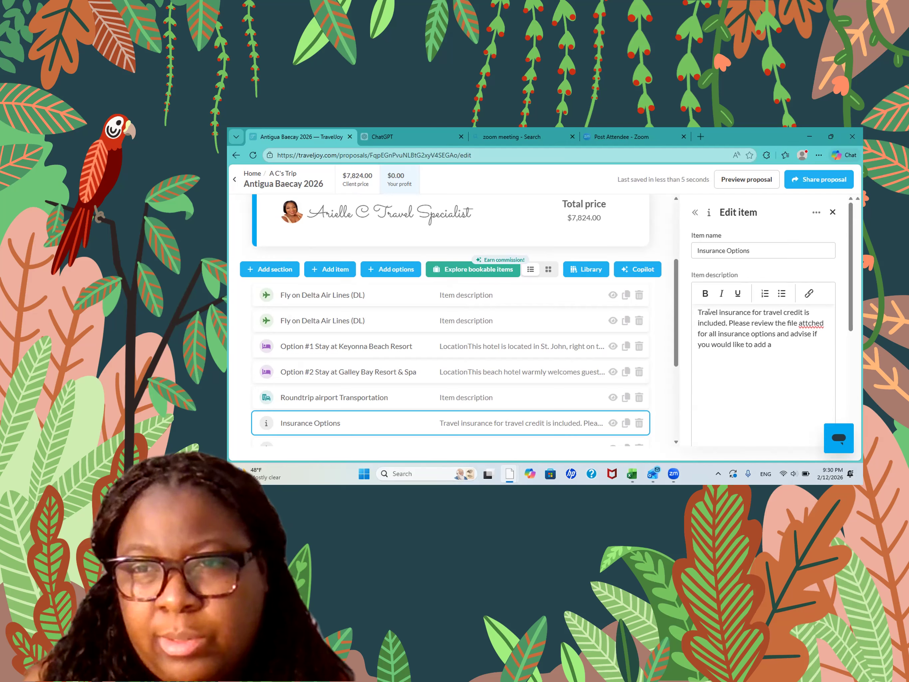
pyautogui.press('BackSpace')
pyautogui.press('BackSpace')
pyautogui.press('BackSpace')
pyautogui.press('BackSpace')
pyautogui.press('BackSpace')
pyautogui.press('BackSpace')
pyautogui.write('upgrade')
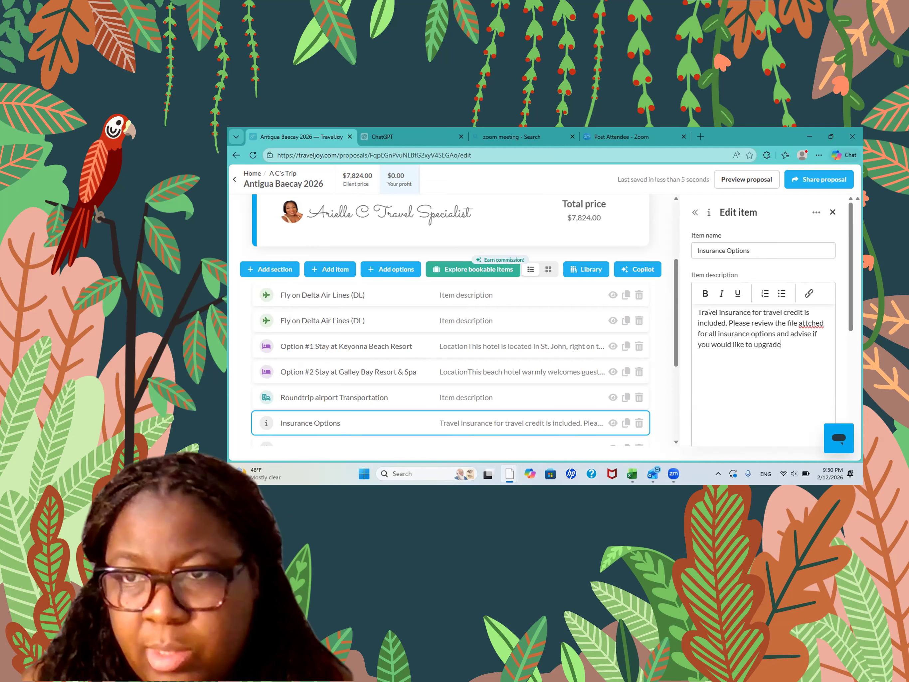
pyautogui.write('.')
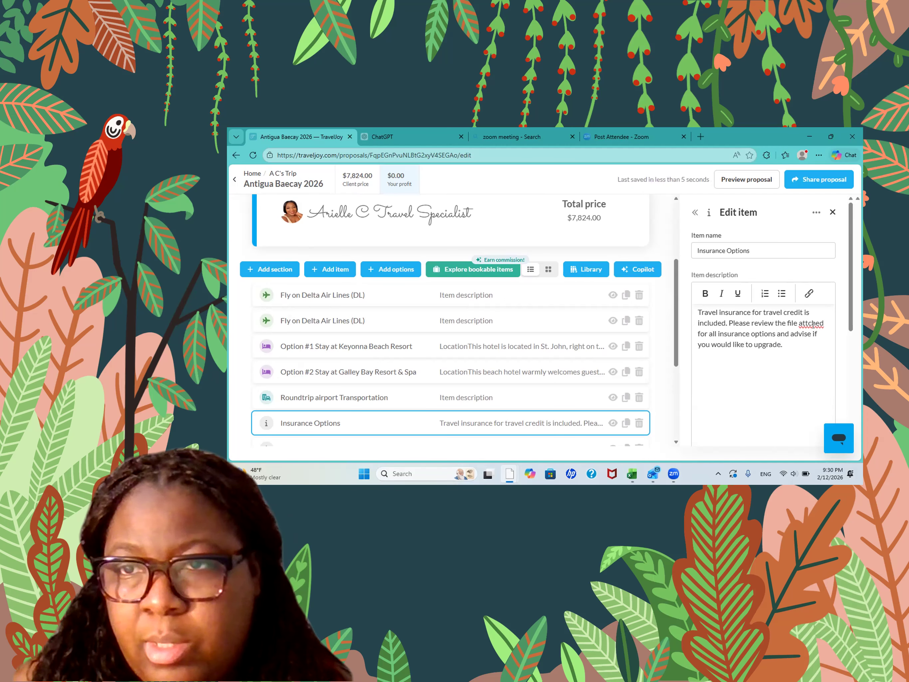
pyautogui.click(812, 323)
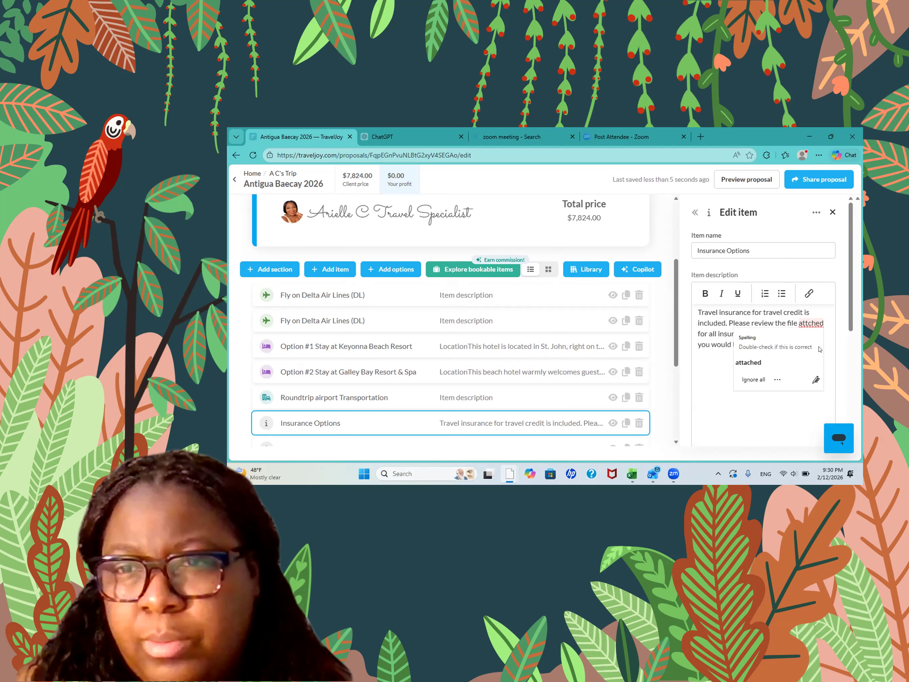
pyautogui.click(763, 362)
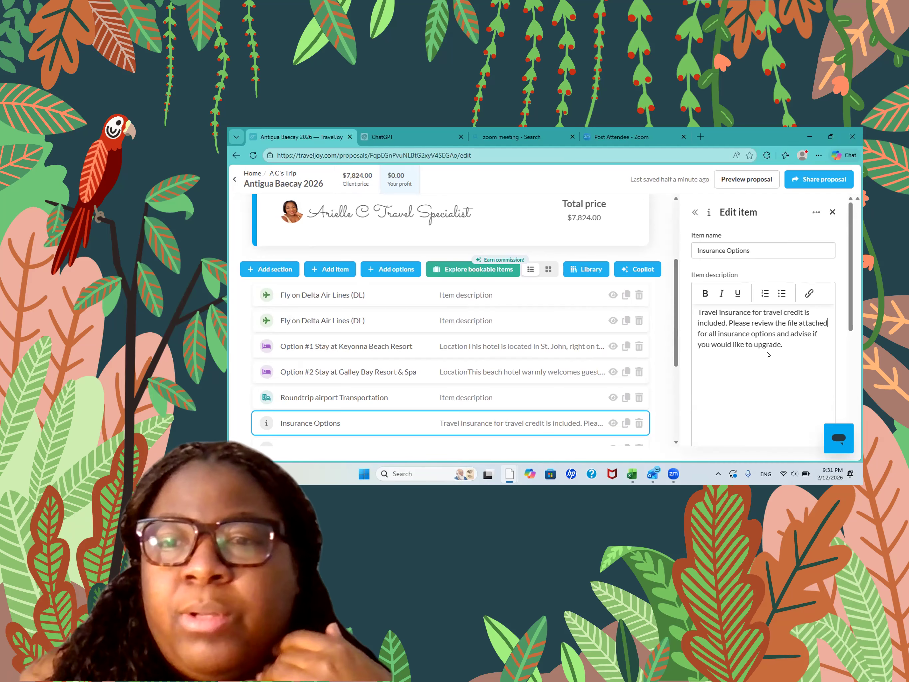
# - Search the documents folder for "insu" and attach the "VE insurance plans" PDF to the Insurance Options item
pyautogui.scroll(-5, 763, 355)
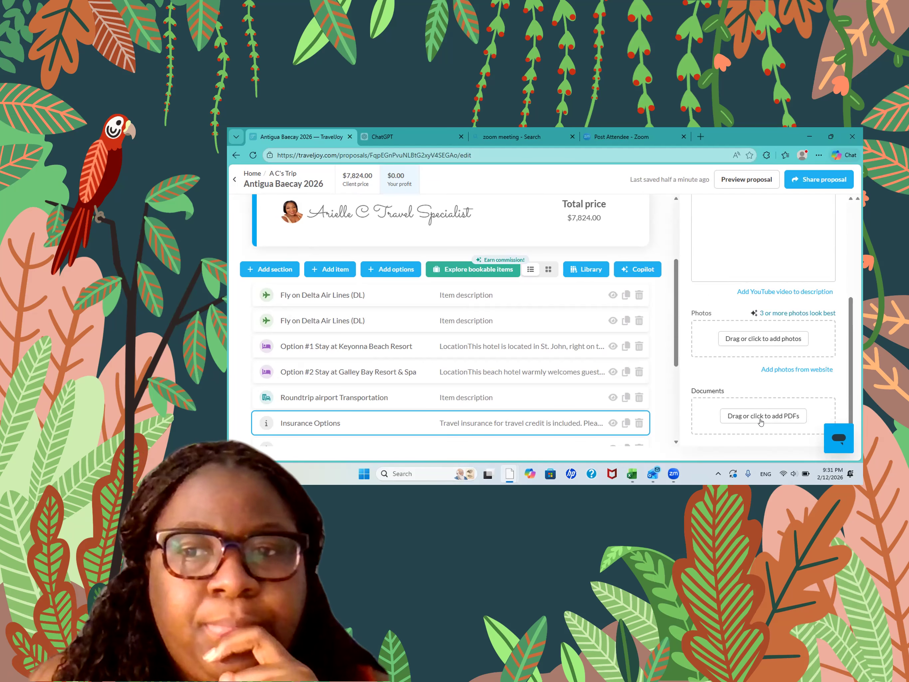
pyautogui.click(761, 420)
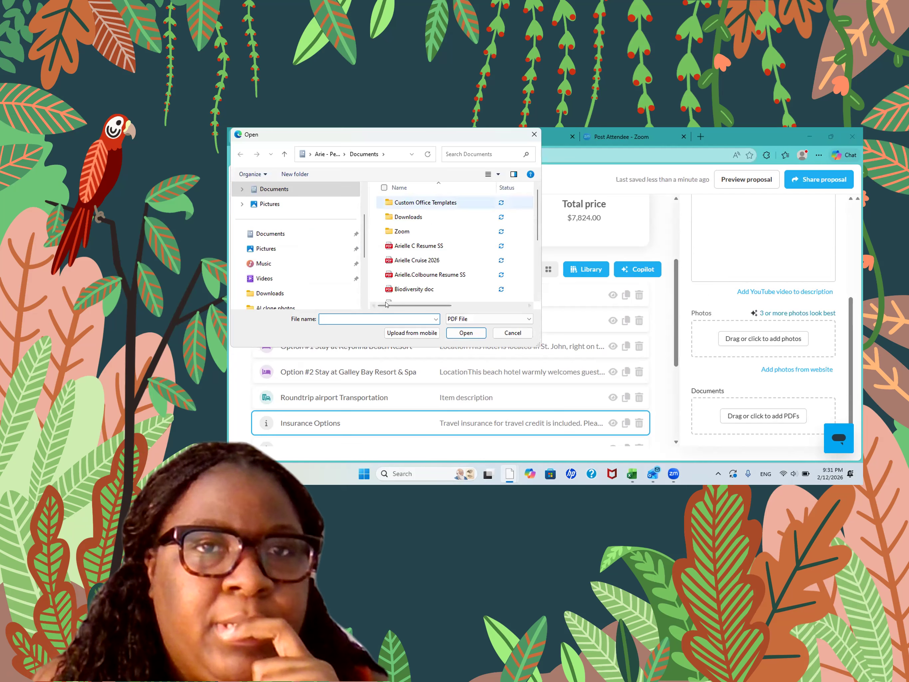
pyautogui.hotkey('ctrl', 'f')
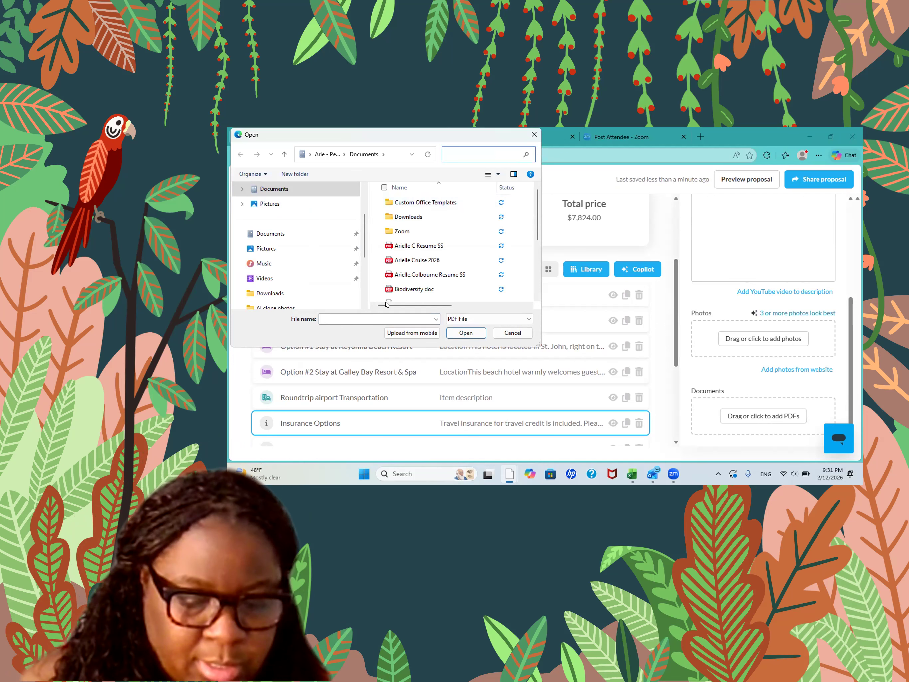
pyautogui.write('insu')
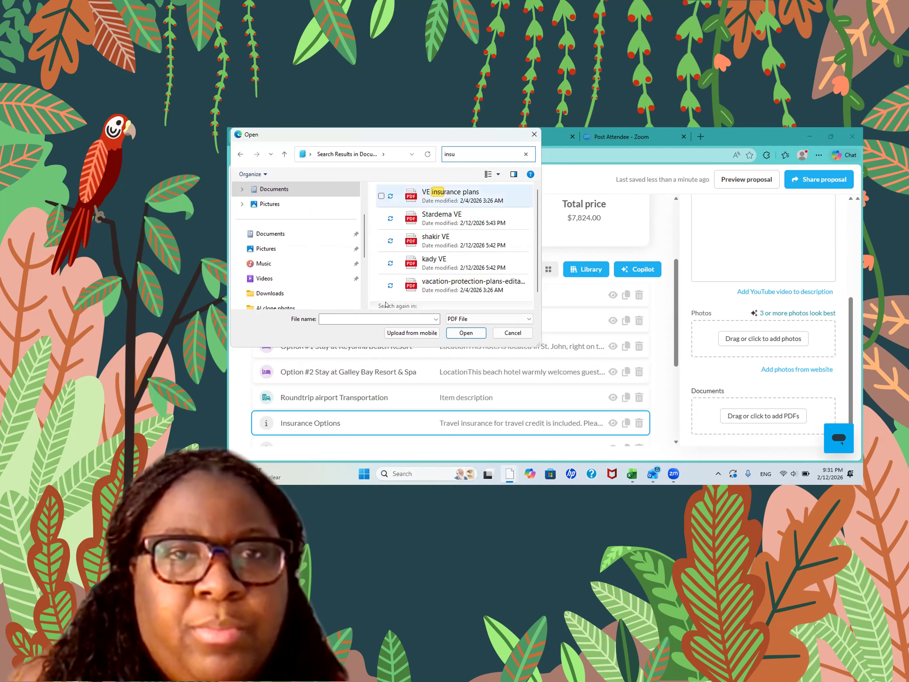
pyautogui.click(450, 197)
pyautogui.click(467, 334)
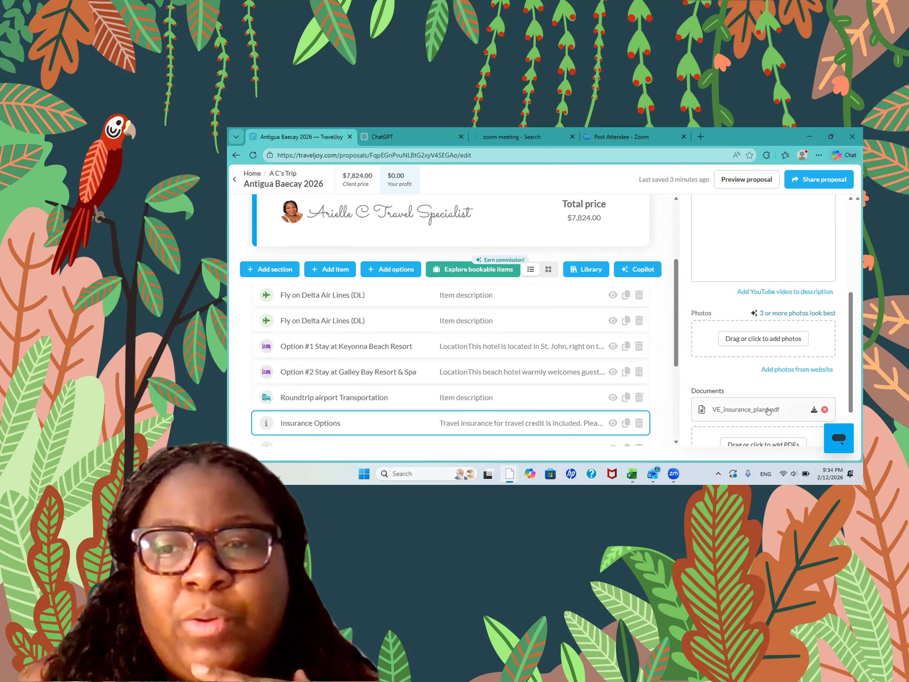
# - Name the blank general item below Insurance Options "Let's Talk Money + Travel Advisor Notes"
pyautogui.scroll(-2, 454, 363)
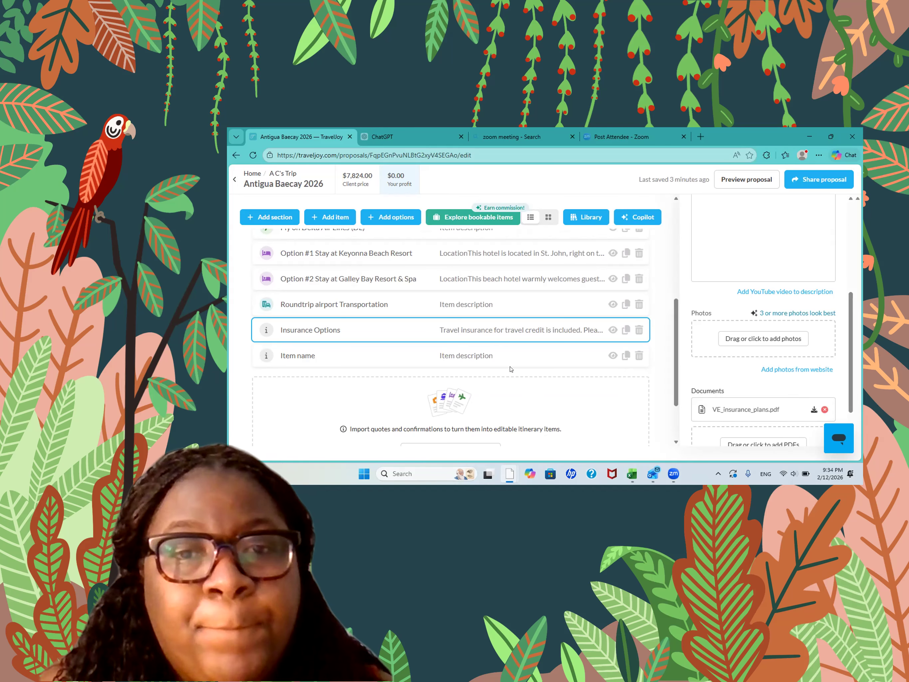
pyautogui.click(456, 355)
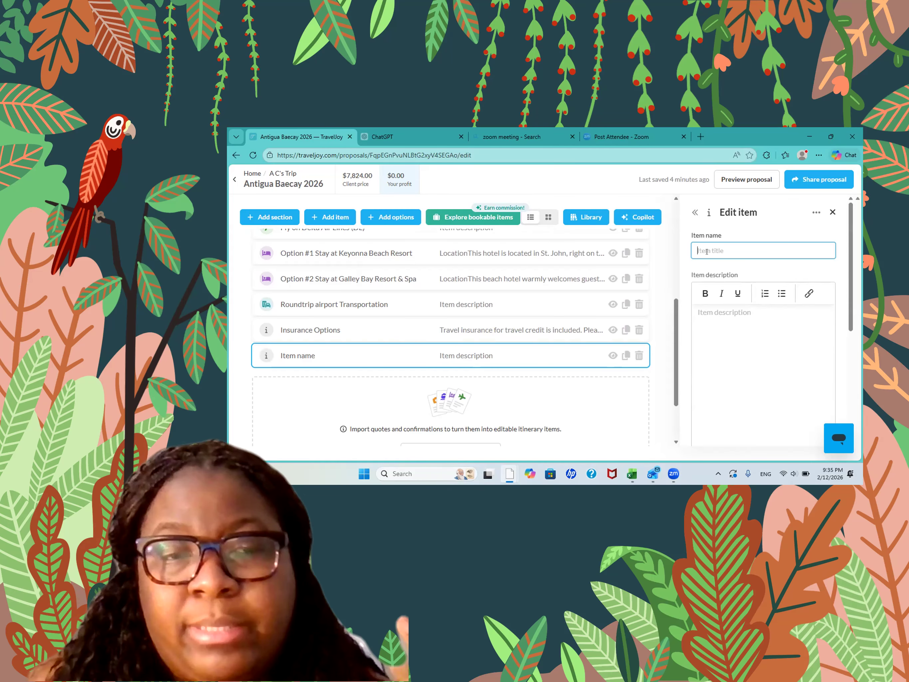
pyautogui.write('Lets')
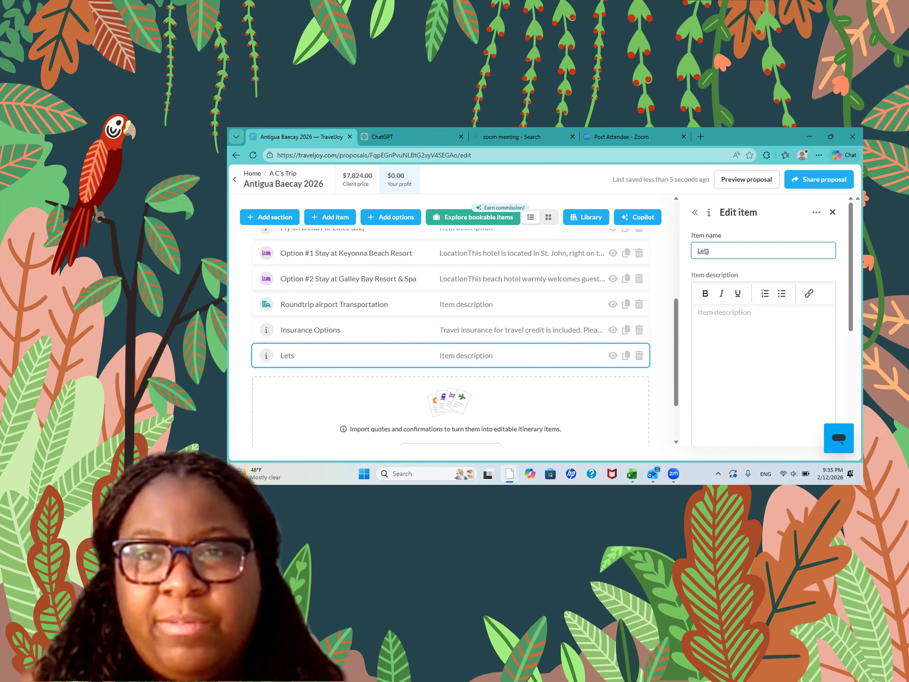
pyautogui.write('T')
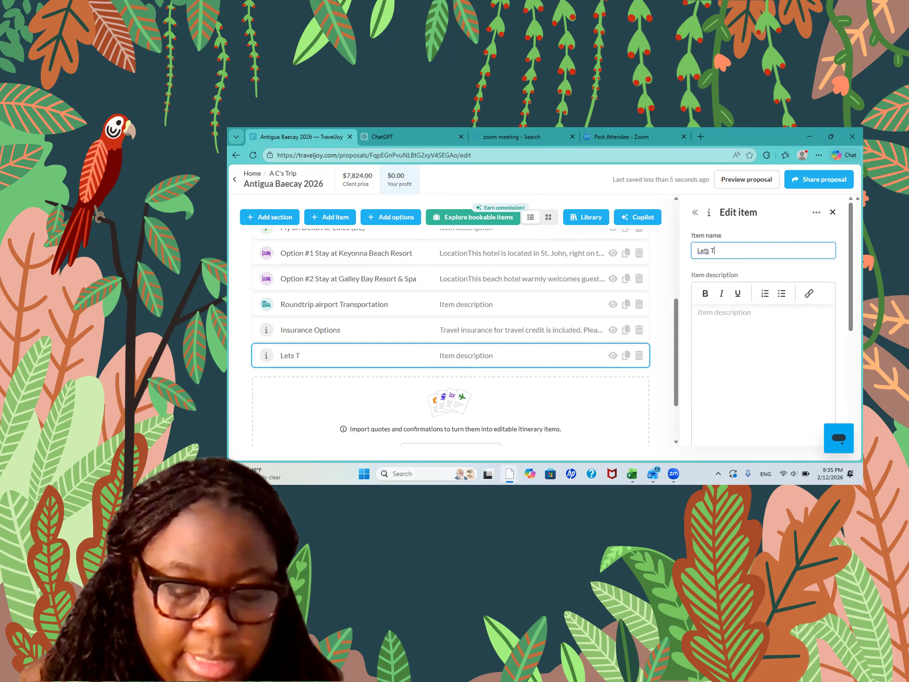
pyautogui.write('alk Money')
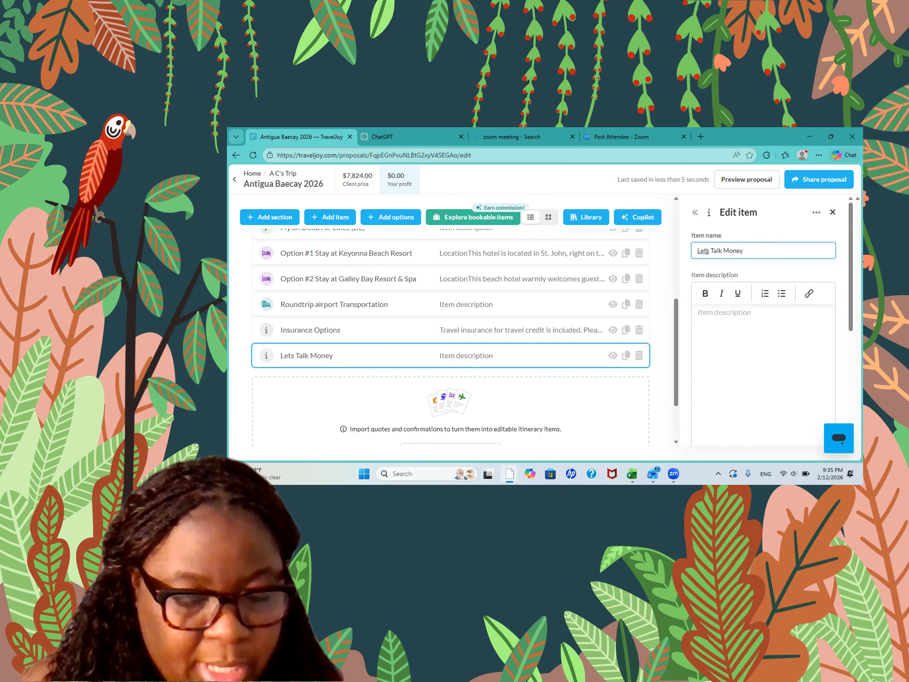
pyautogui.write(' +')
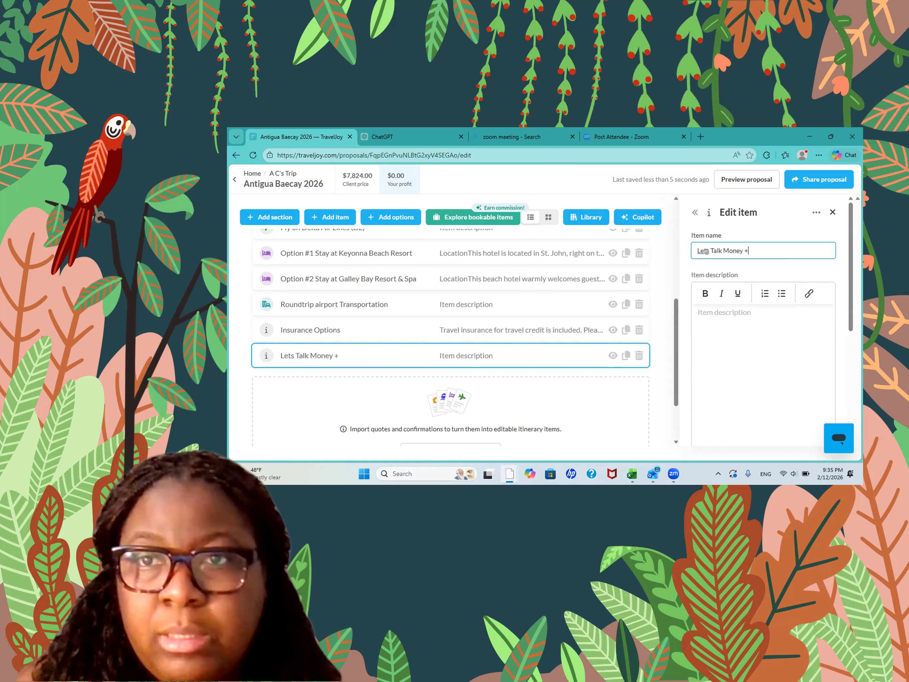
pyautogui.write(' Travel')
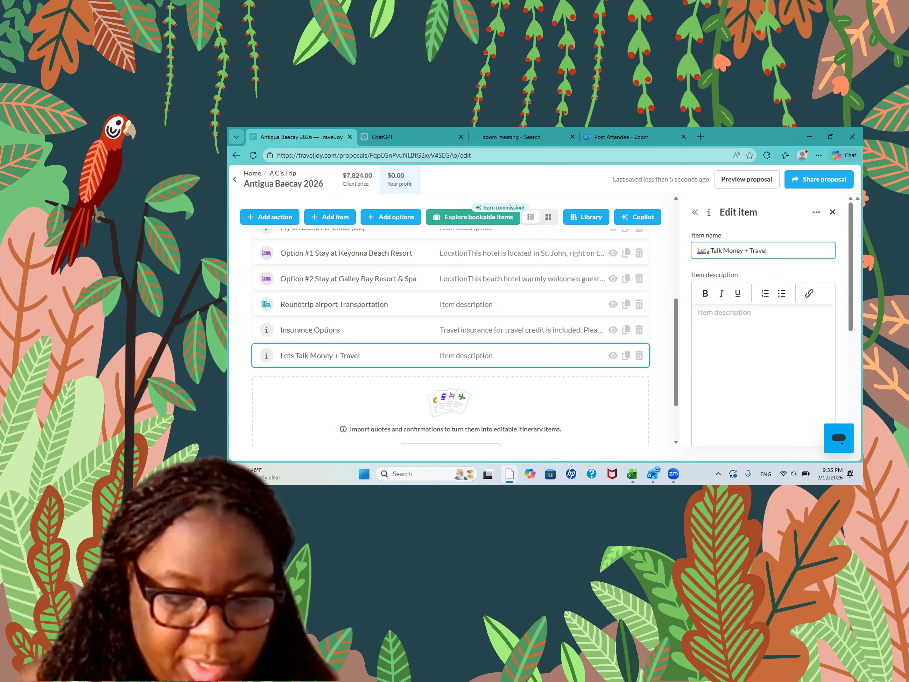
pyautogui.write(' Adviso')
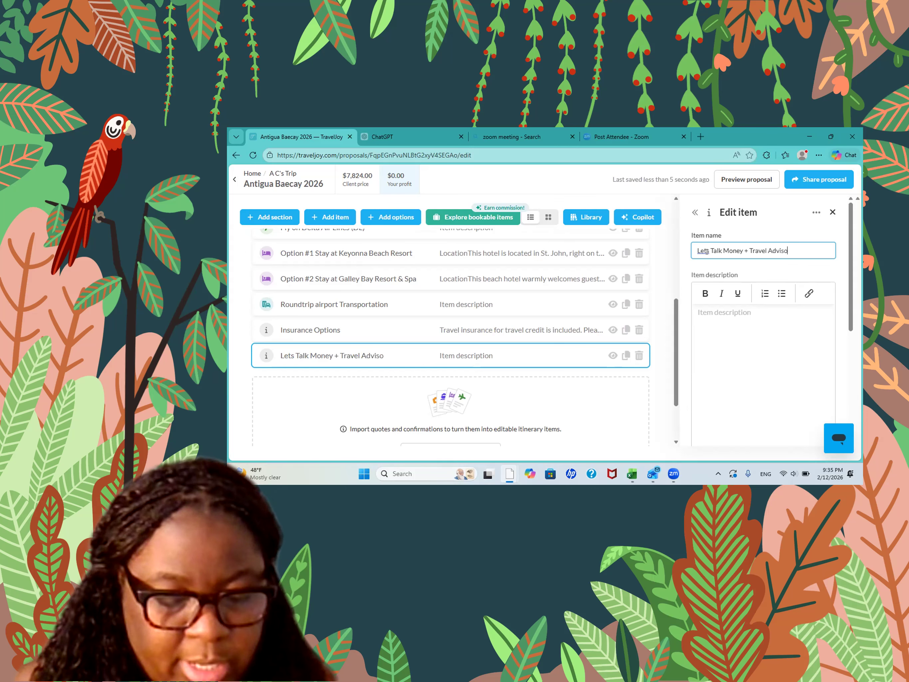
pyautogui.write('r N')
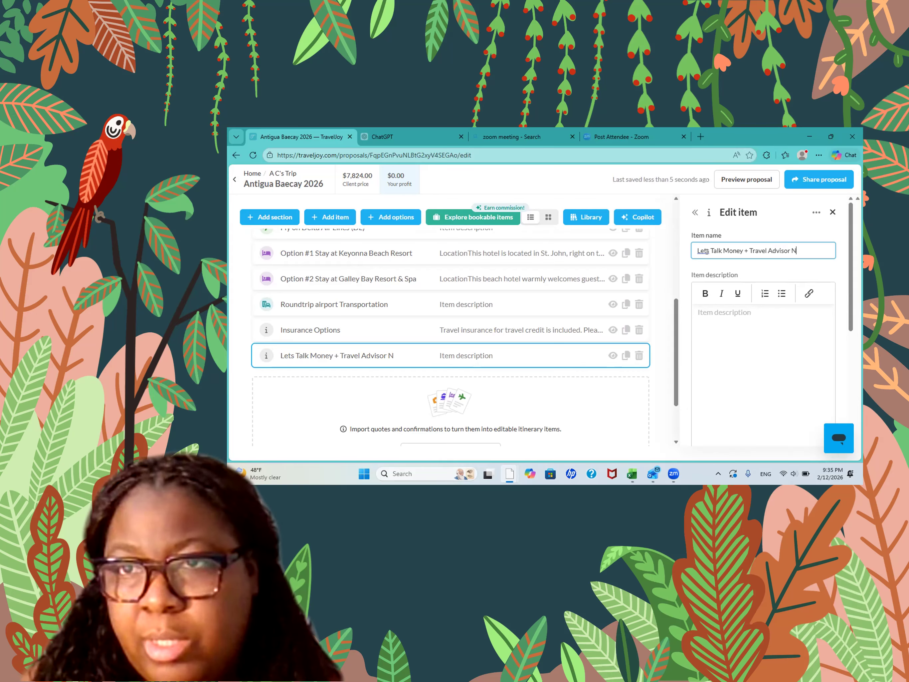
pyautogui.write('otes')
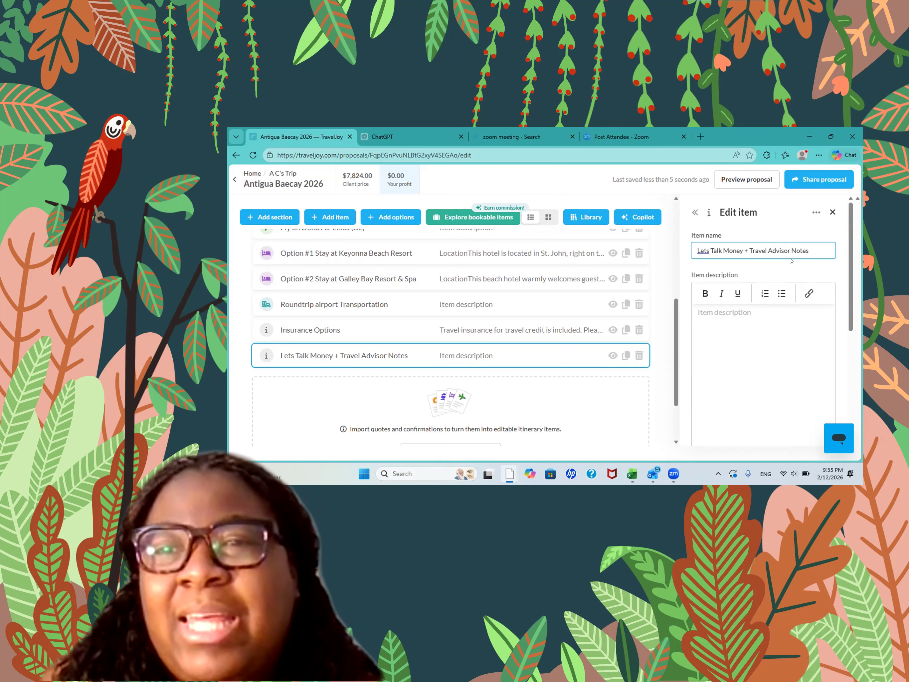
pyautogui.click(706, 251)
pyautogui.click(710, 291)
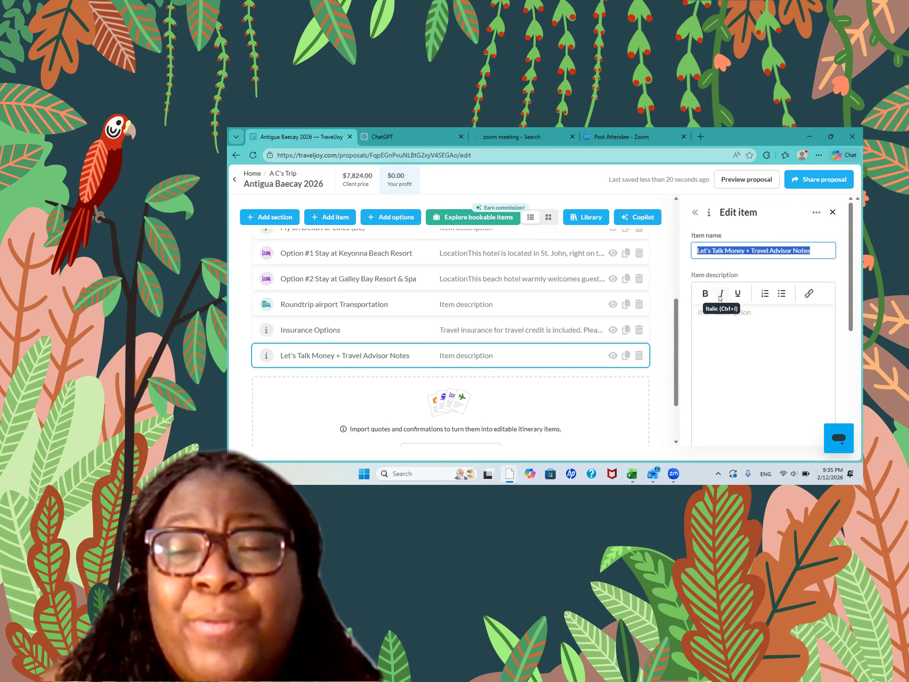
# - Switch to ChatGPT and begin a prompt about doing a money breakdown and travel agent notes section
pyautogui.click(722, 327)
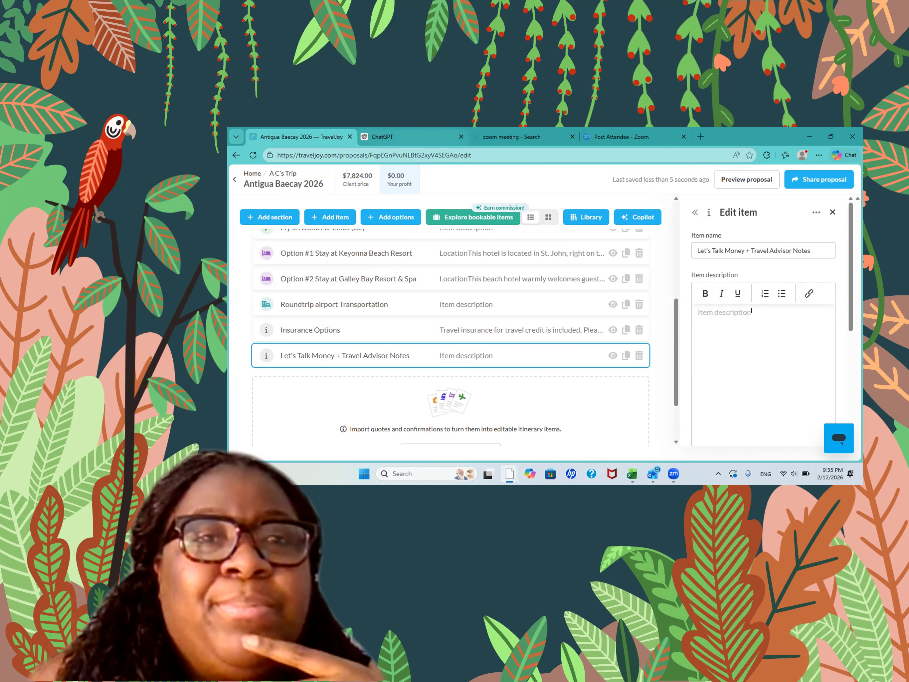
pyautogui.hotkey('ctrl', 'Tab')
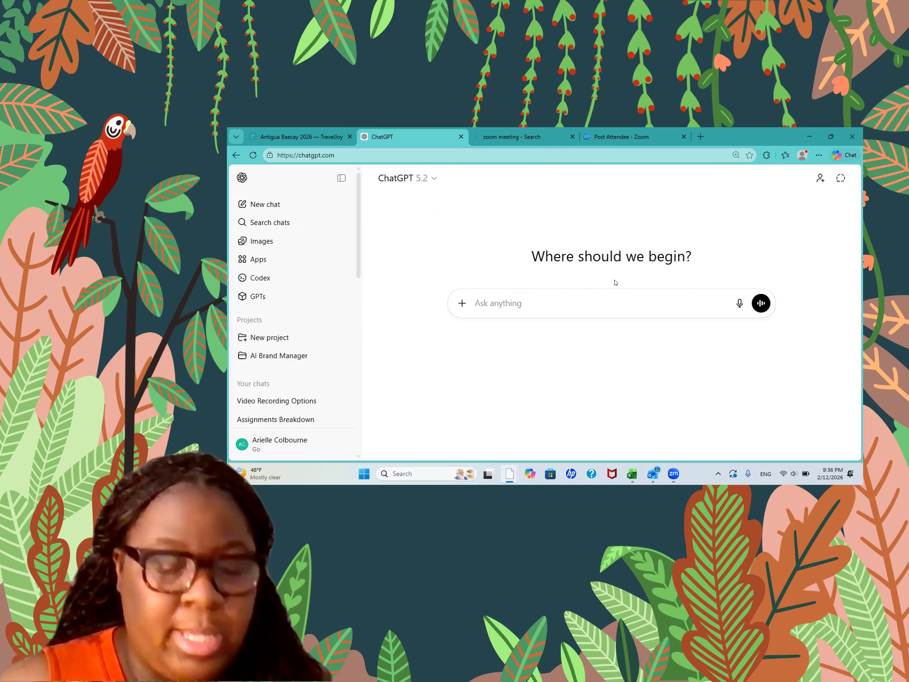
pyautogui.write('i am ')
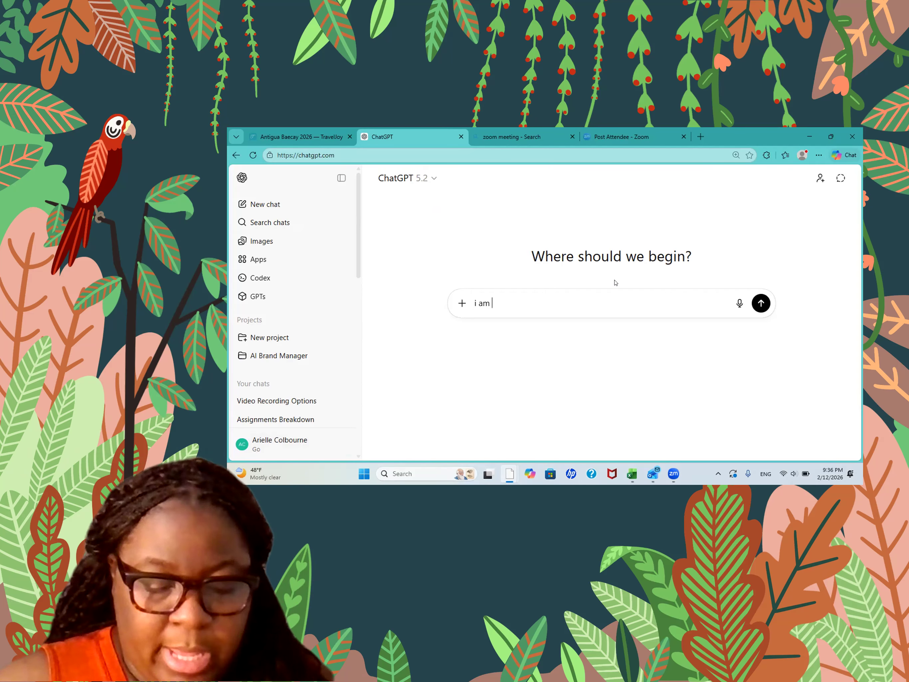
pyautogui.write('doing a')
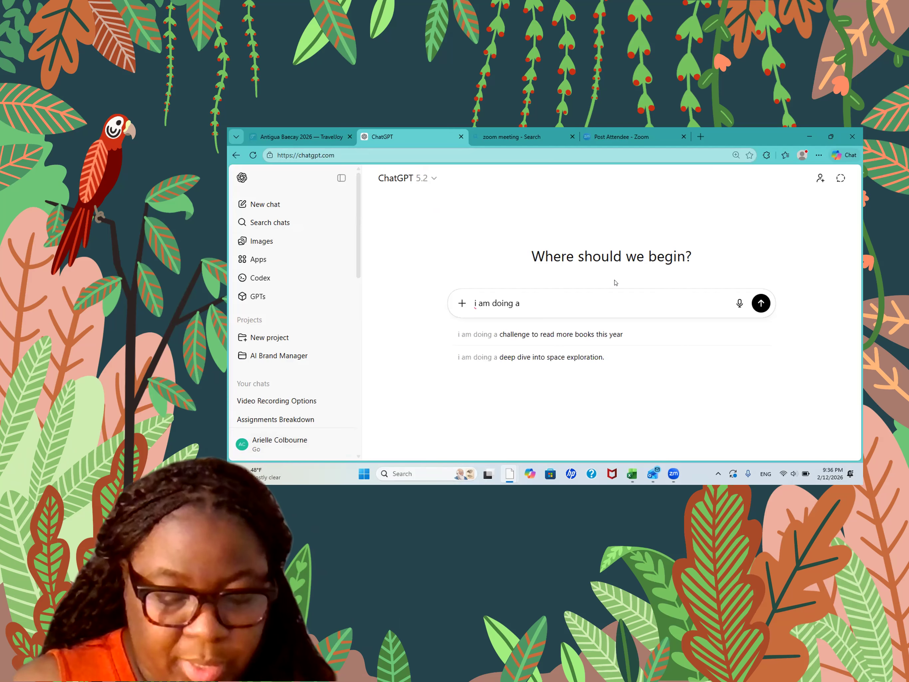
pyautogui.write(' money b')
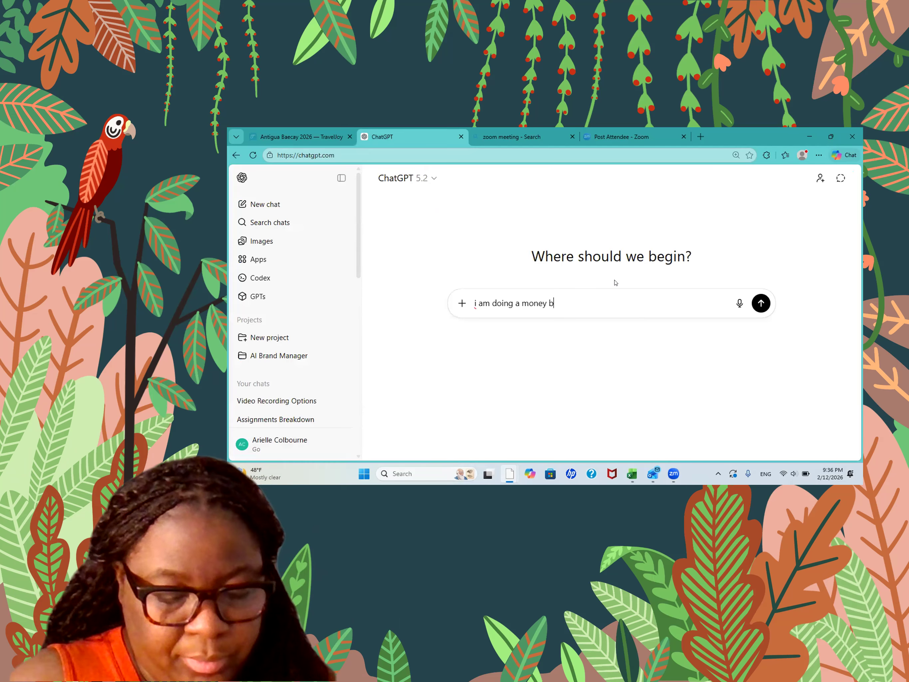
pyautogui.write('reakdown ')
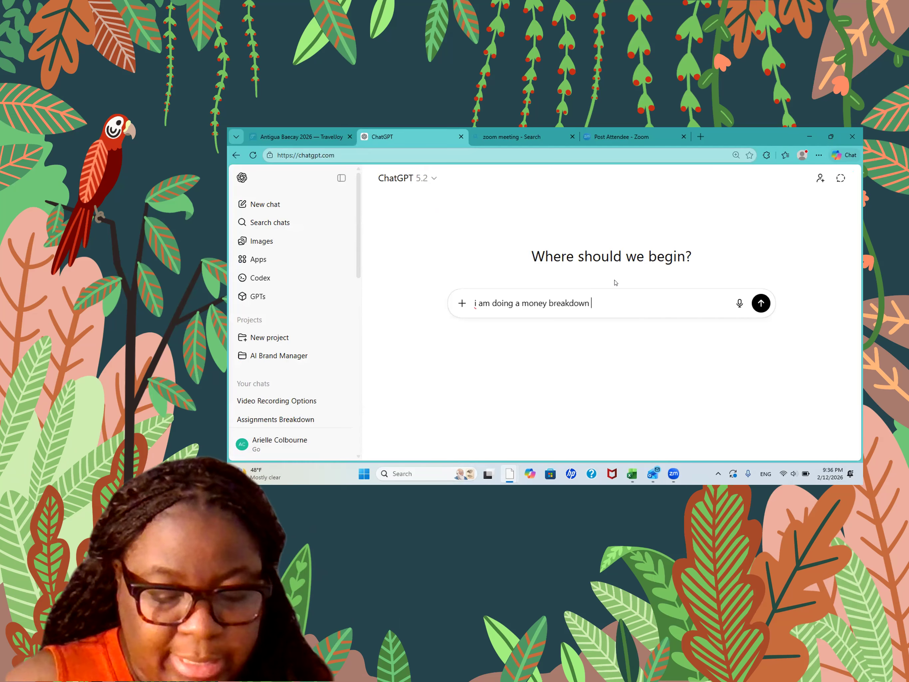
pyautogui.write('and trave age')
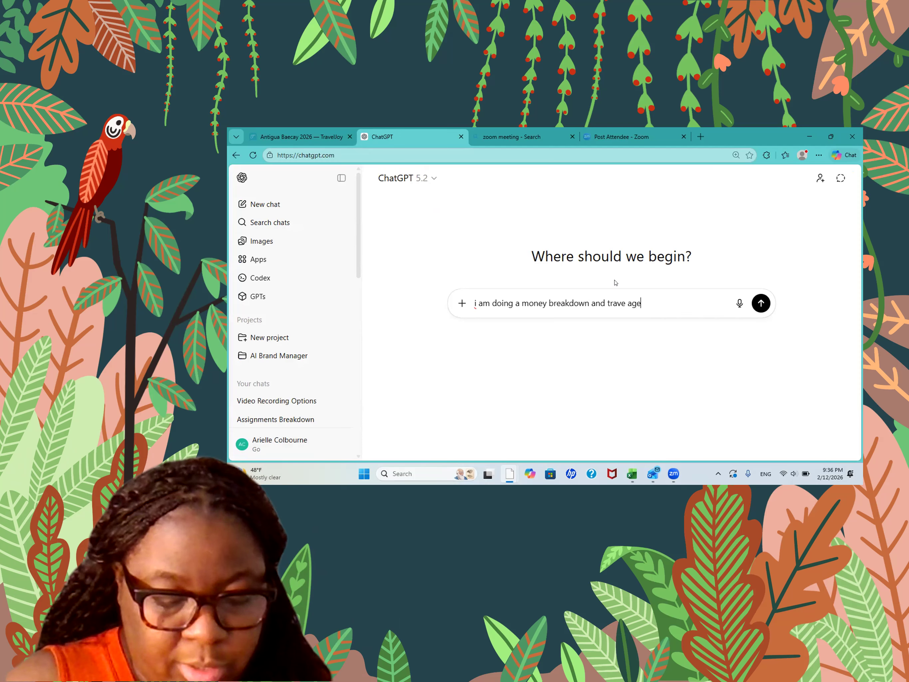
pyautogui.write('nt note')
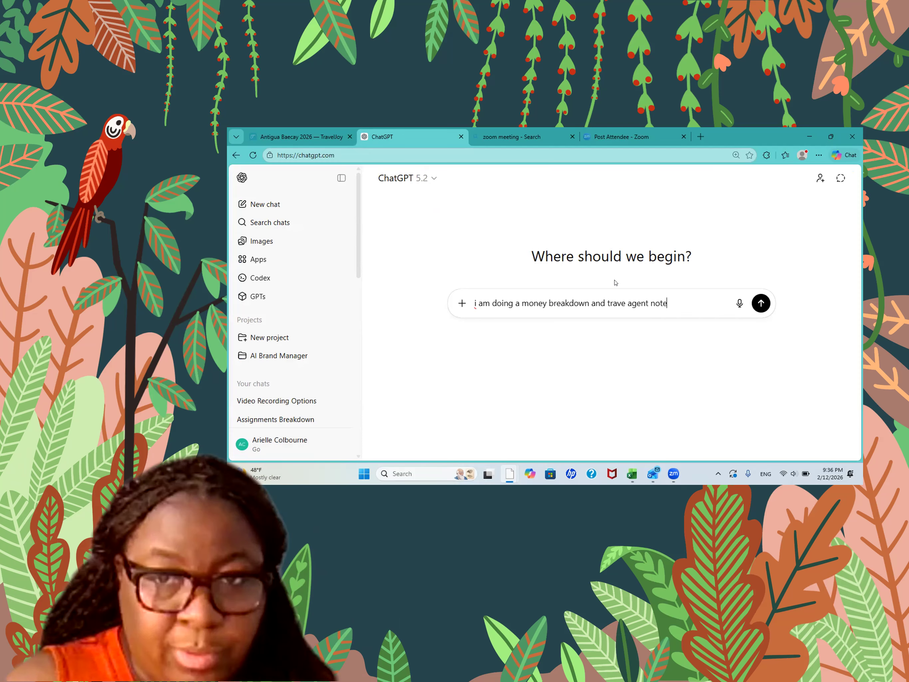
pyautogui.write('s setion')
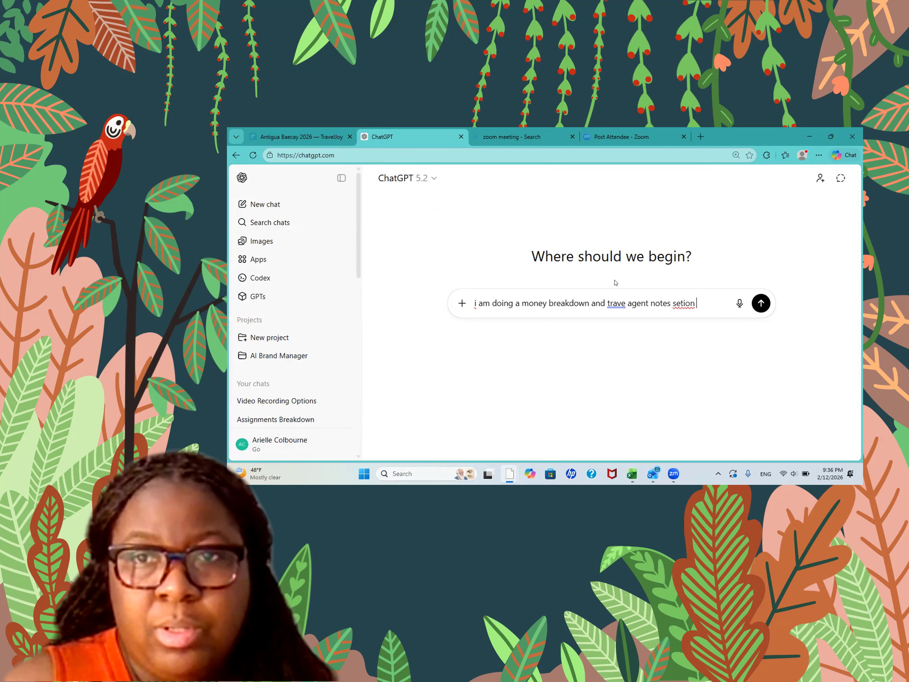
# - Correct the misspelled words in the prompt to "section" and "travel"
pyautogui.press('BackSpace')
pyautogui.press('BackSpace')
pyautogui.press('BackSpace')
pyautogui.press('BackSpace')
pyautogui.press('BackSpace')
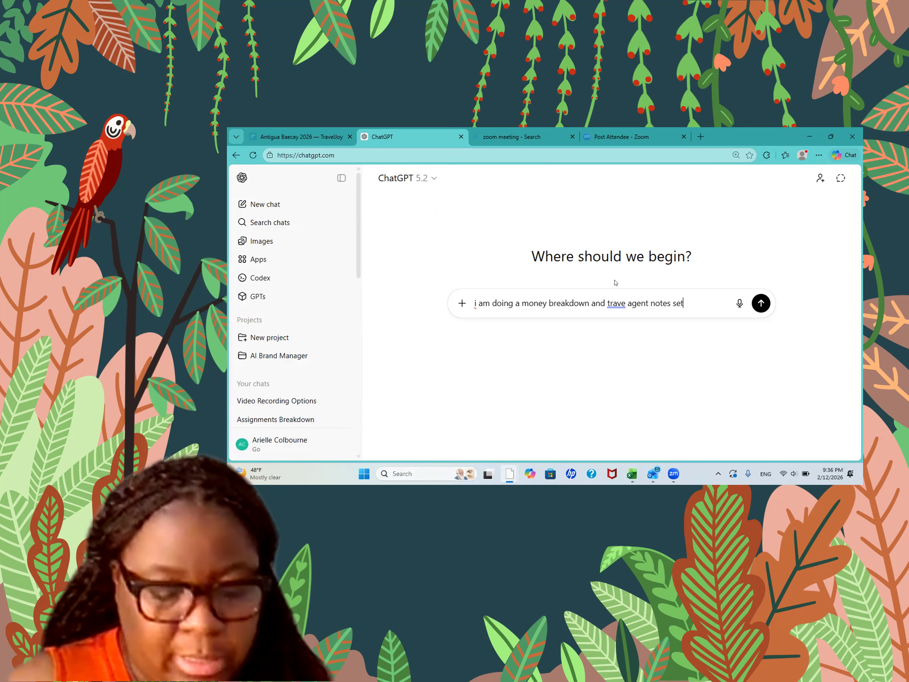
pyautogui.write('tion')
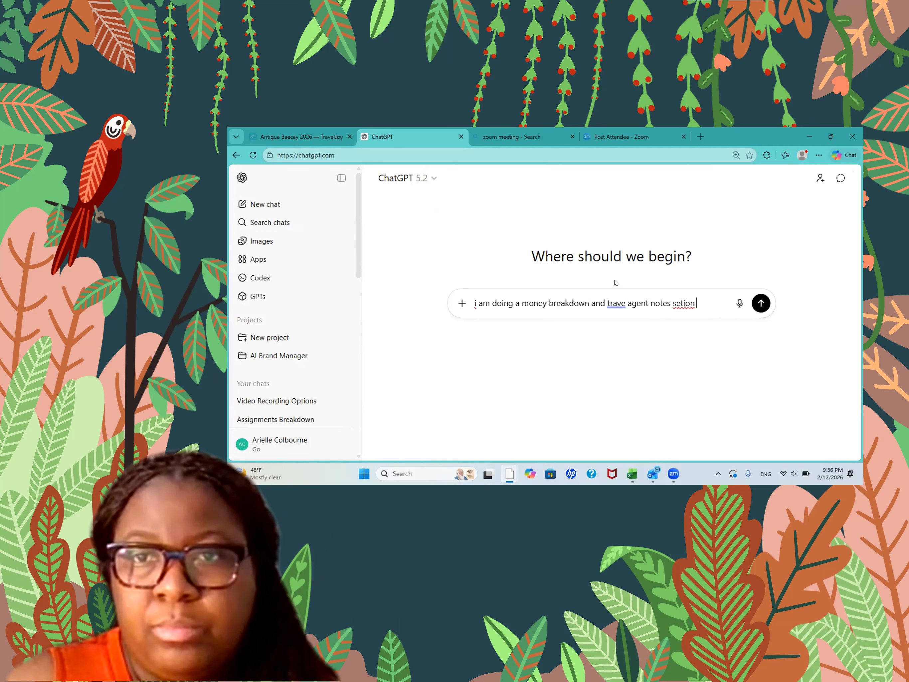
pyautogui.click(682, 303)
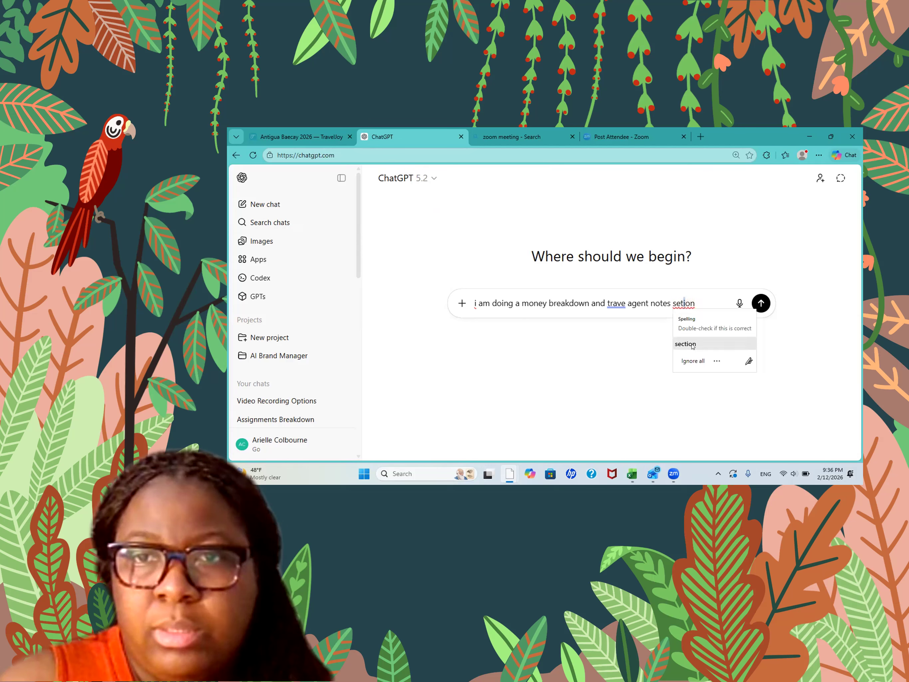
pyautogui.click(685, 343)
pyautogui.click(621, 303)
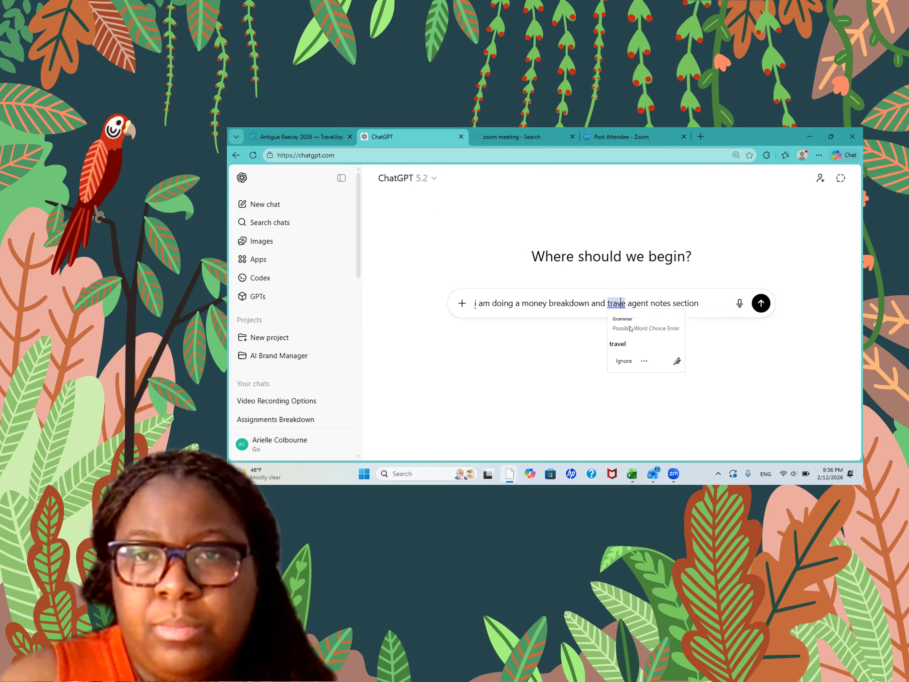
pyautogui.click(644, 343)
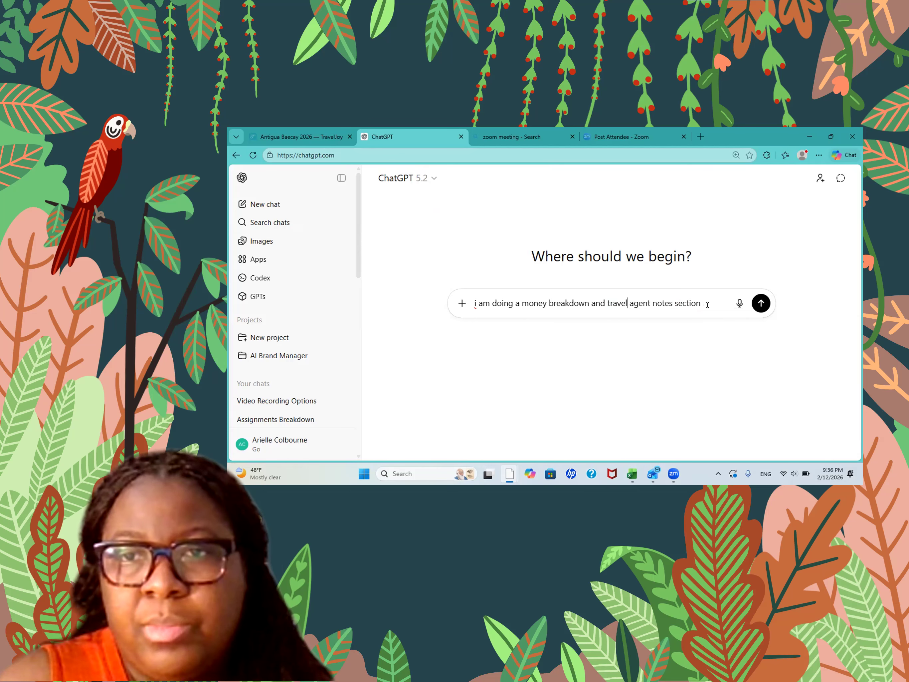
# - Complete the prompt's first sentence with "on a travel quote."
pyautogui.write('o')
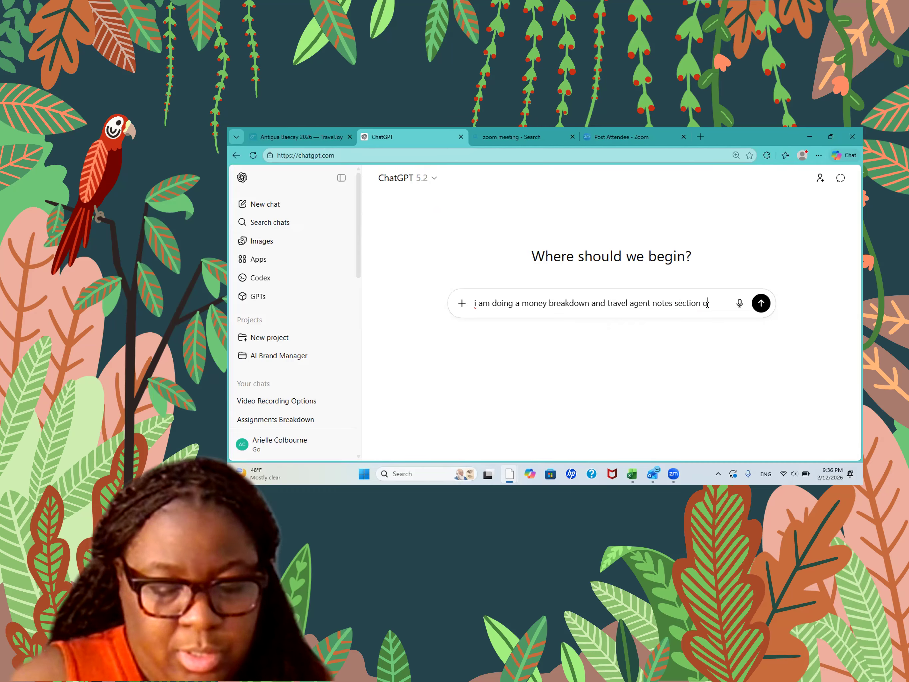
pyautogui.write('n a travel q')
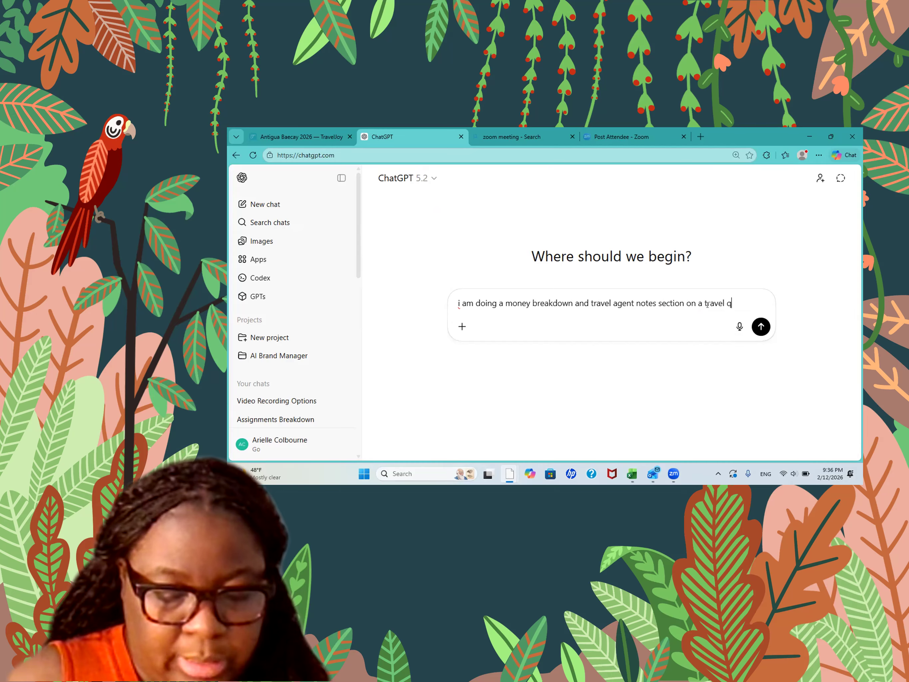
pyautogui.write('uote')
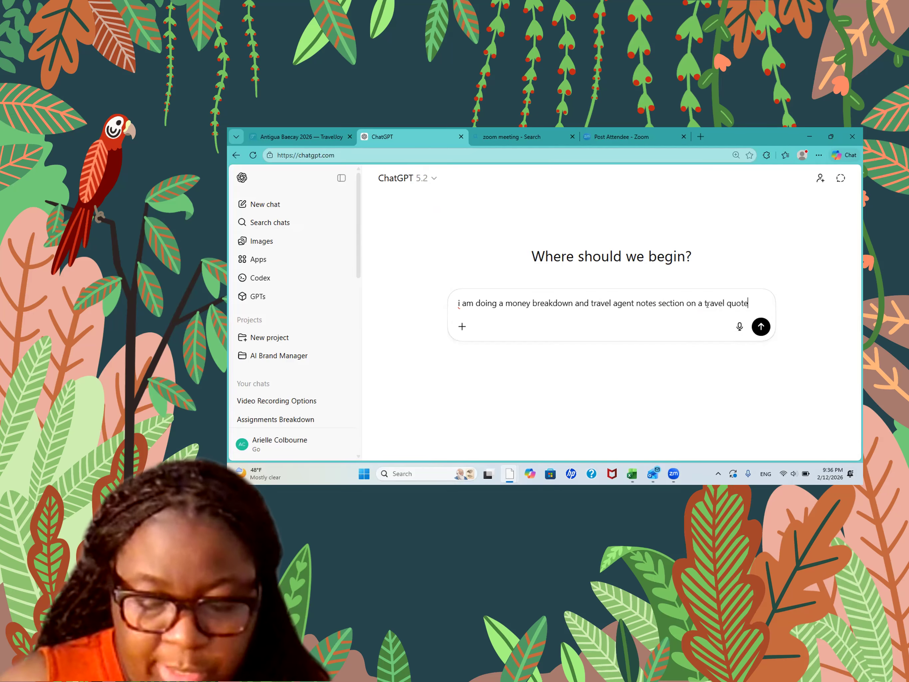
pyautogui.write('. ')
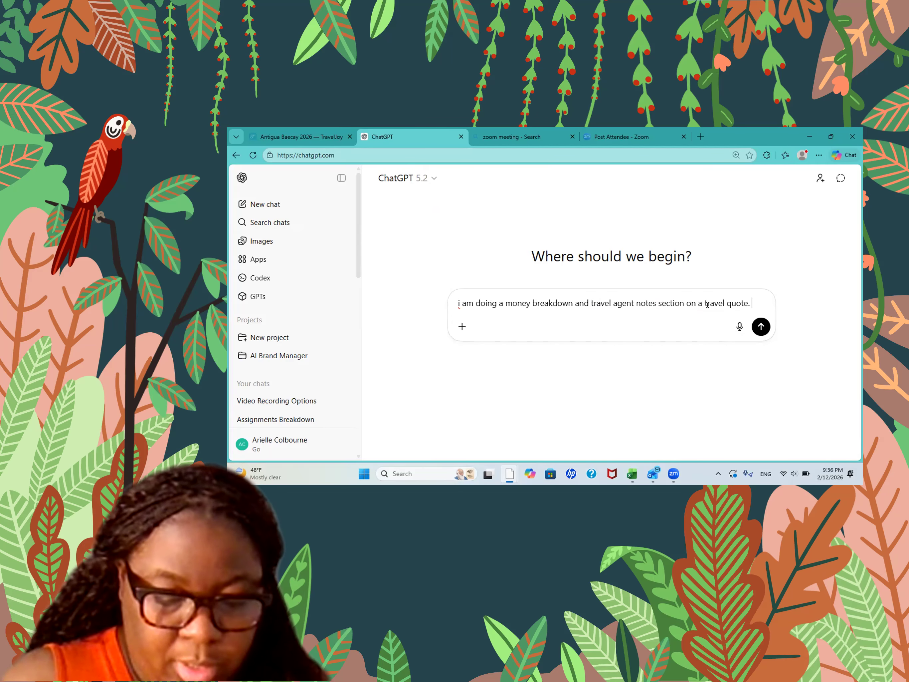
# - Add to the prompt that hotel 1 is Keyonna Beach Resort, continuing with "and that"
pyautogui.write('hote')
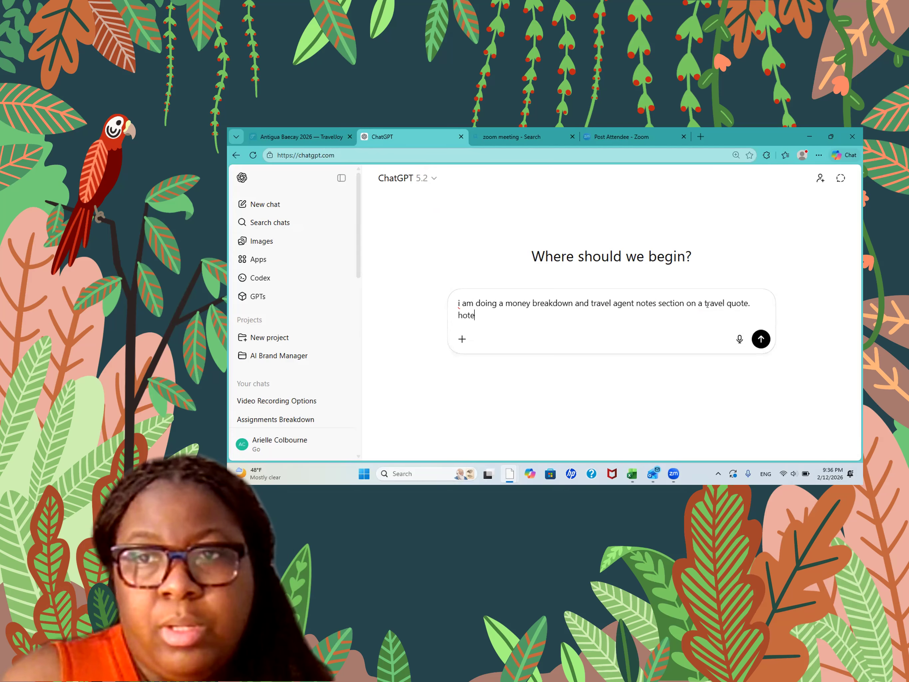
pyautogui.write('l 1 i')
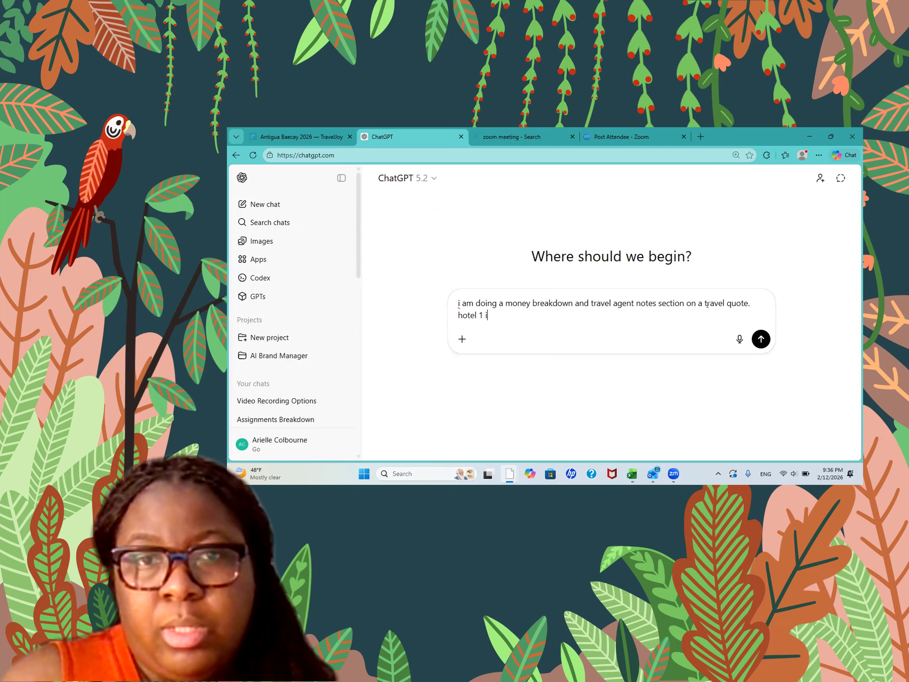
pyautogui.write('s ')
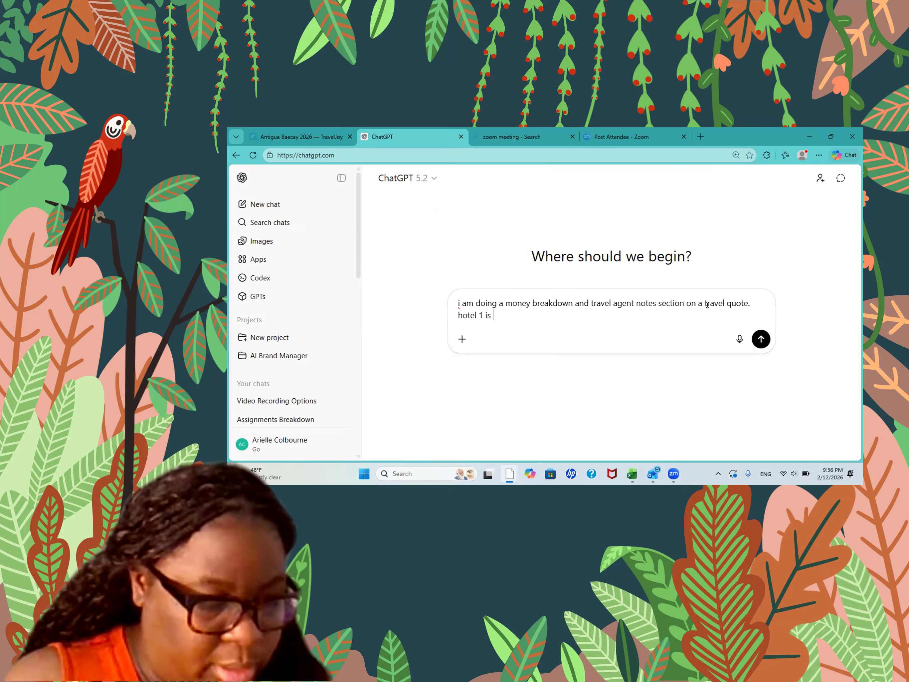
pyautogui.write('Keyon')
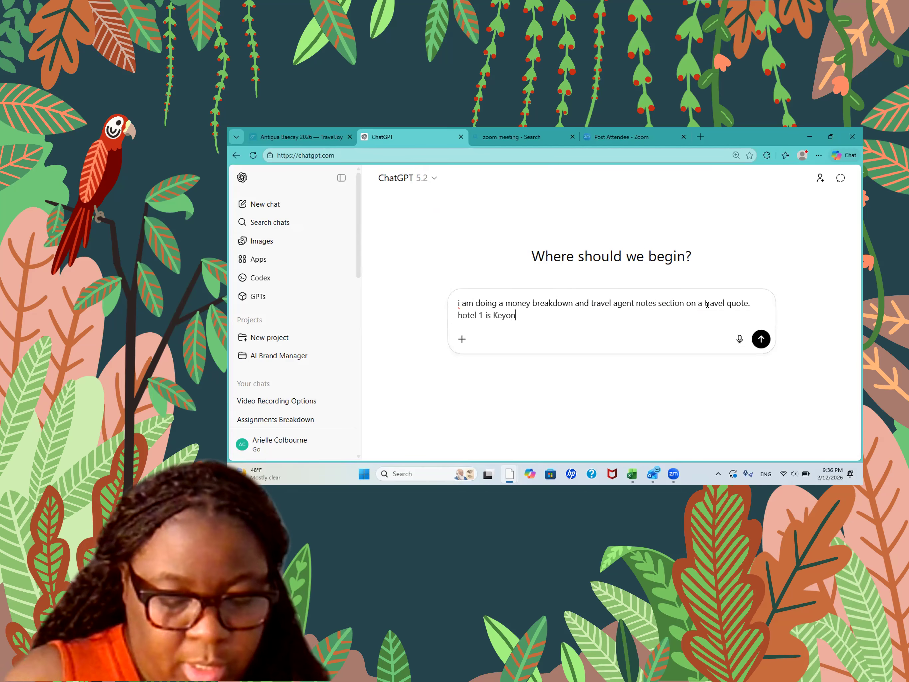
pyautogui.write('na Bea')
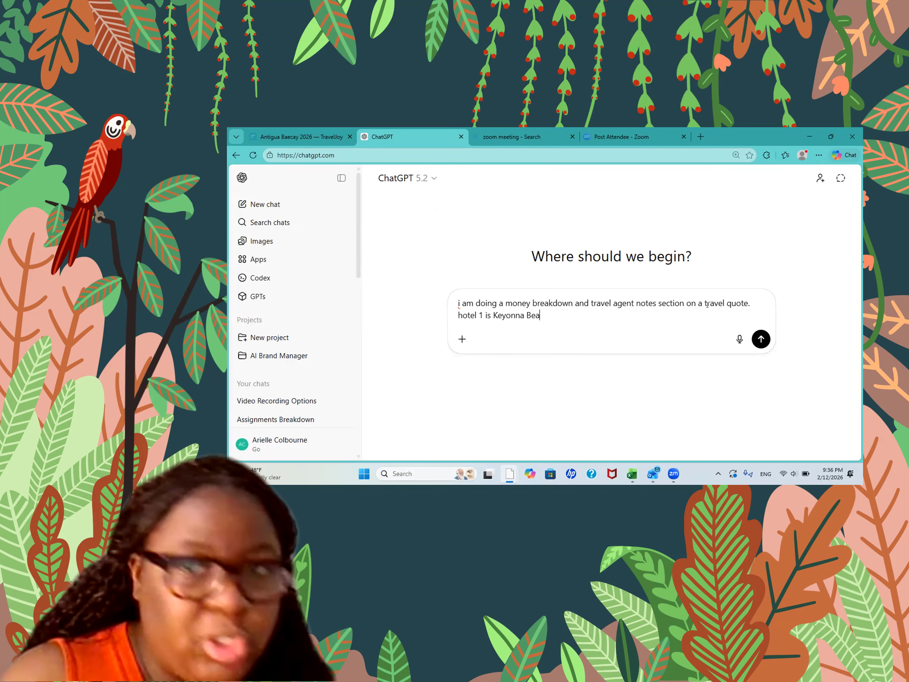
pyautogui.write('ch Re')
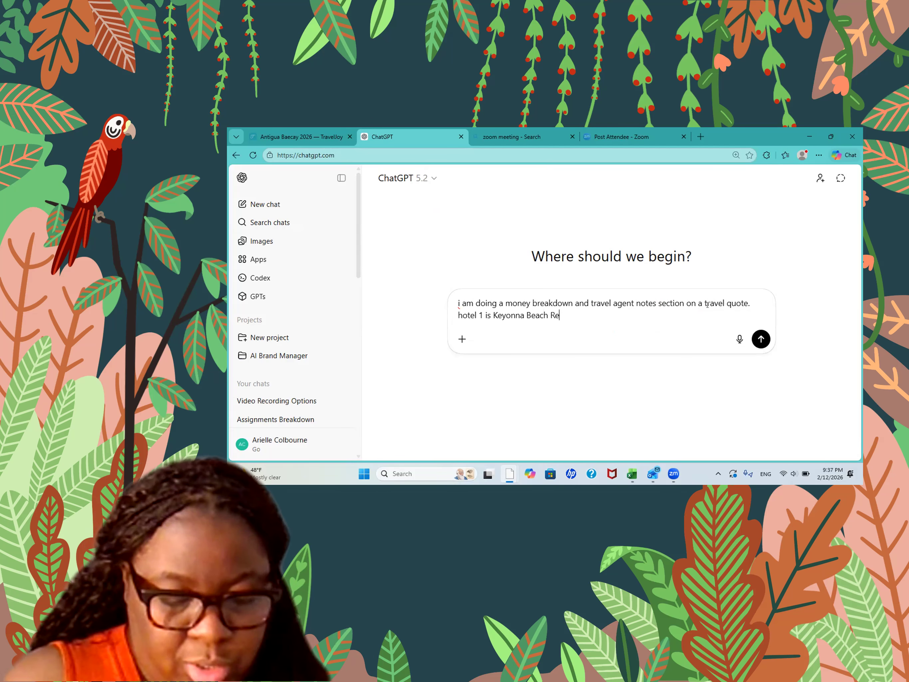
pyautogui.write('sort and that ')
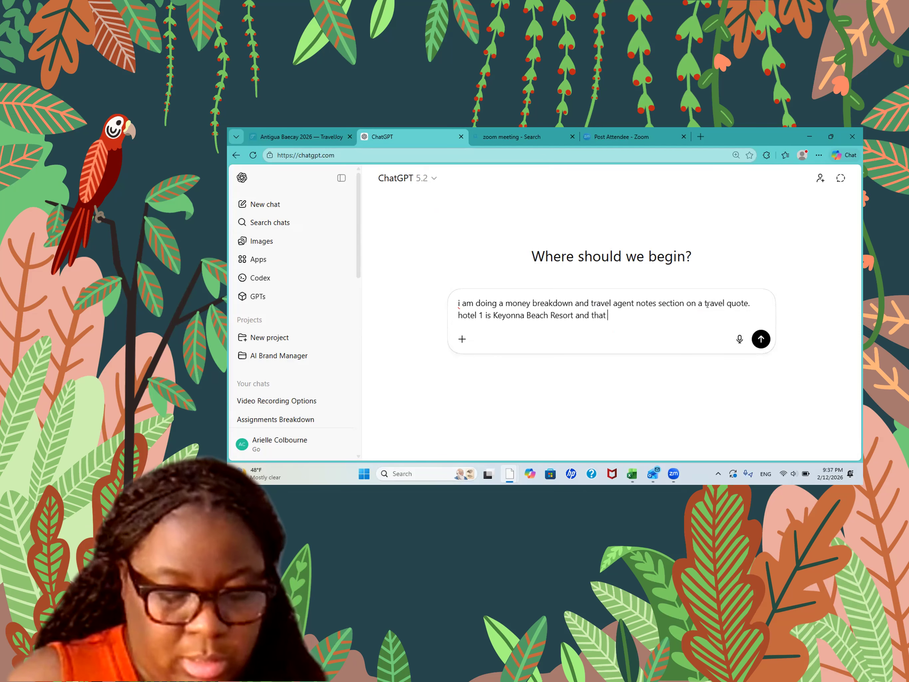
# - State hotel 1's price in the prompt as "$3912 per person"
pyautogui.write('is $')
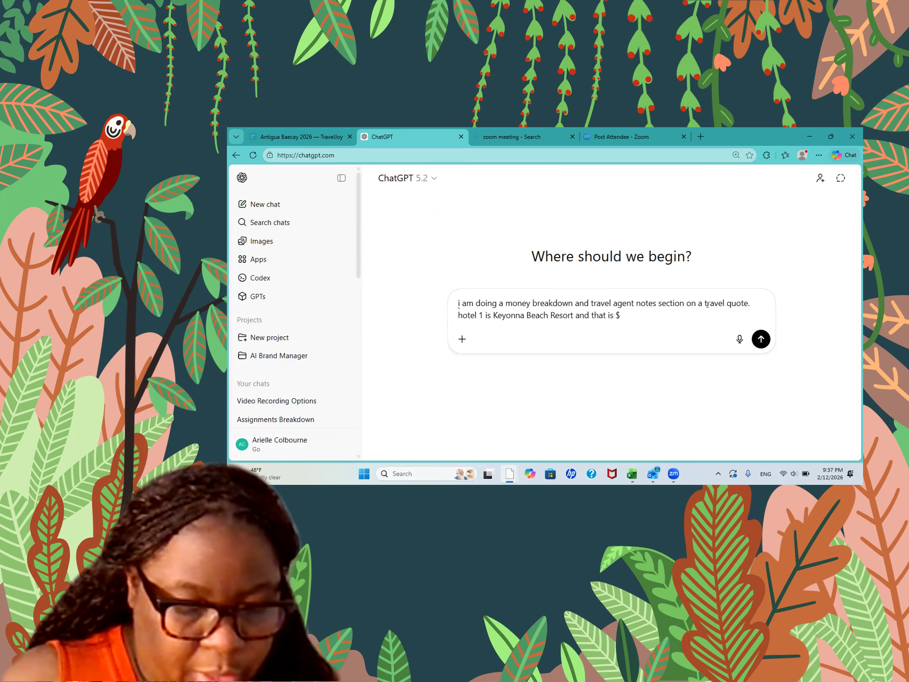
pyautogui.write('31')
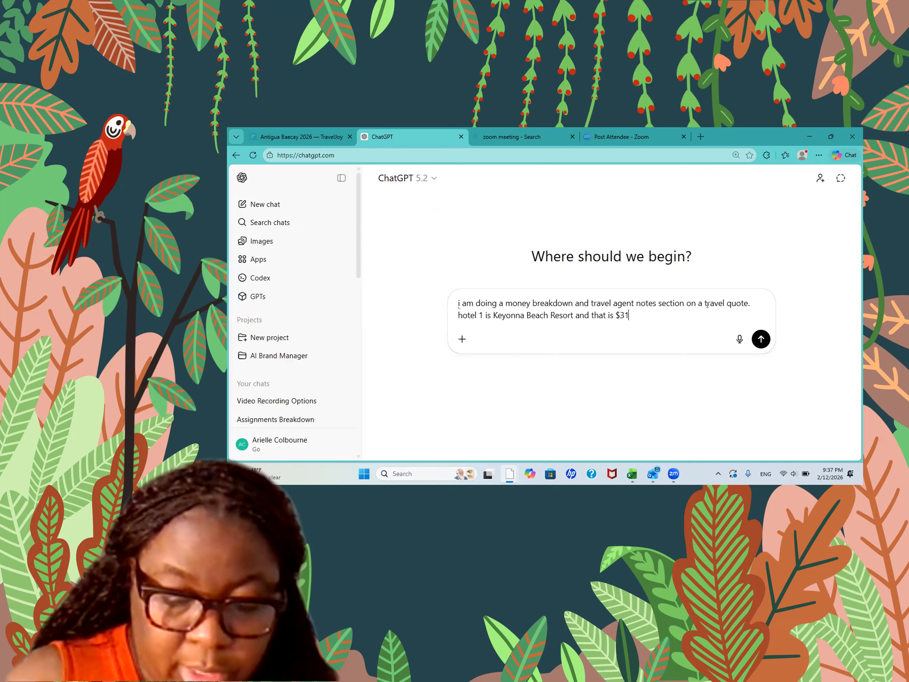
pyautogui.press('BackSpace')
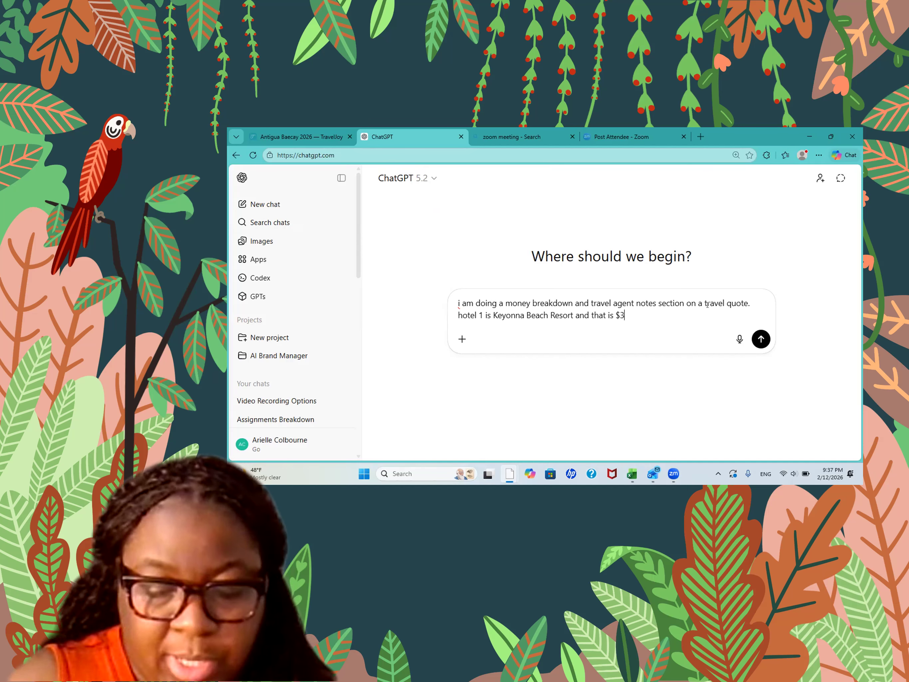
pyautogui.write('912')
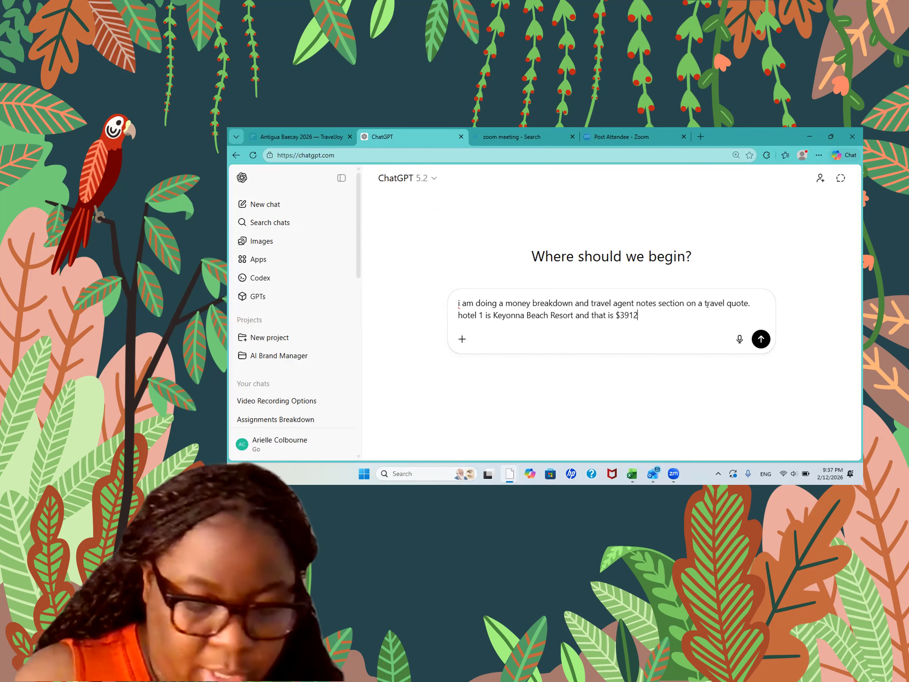
pyautogui.write(' per')
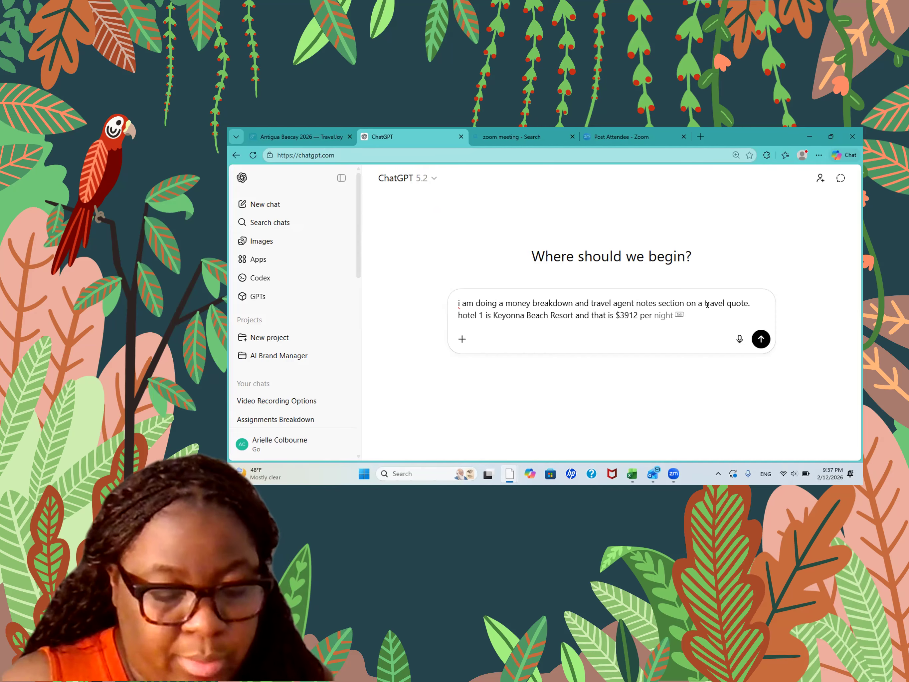
pyautogui.write(' person')
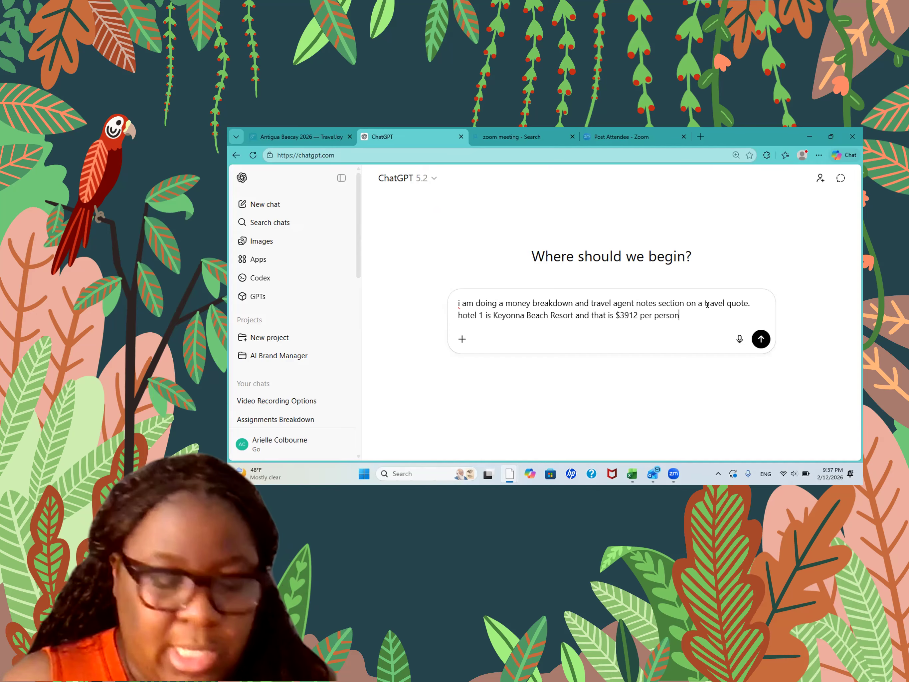
# - Add hotel 1's deposit to the prompt as "deposit is 500 per person"
pyautogui.write(' depsoit')
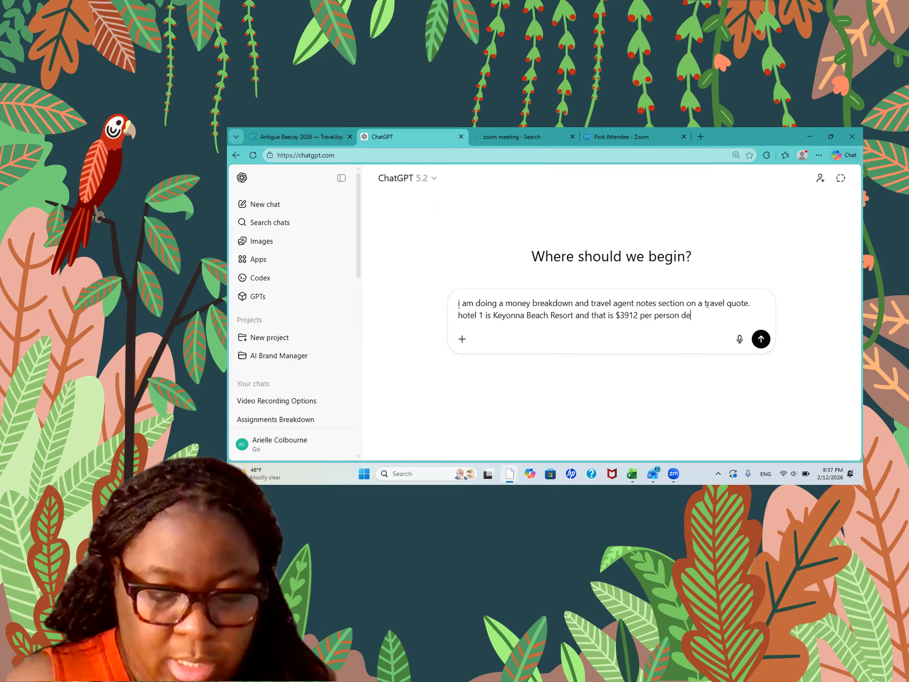
pyautogui.press('BackSpace')
pyautogui.press('BackSpace')
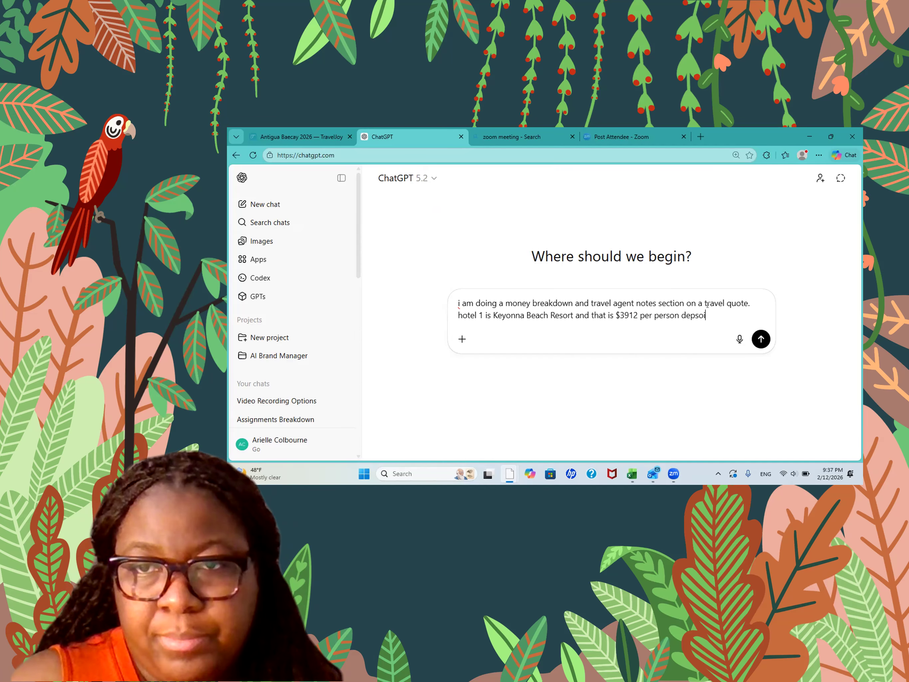
pyautogui.press('BackSpace')
pyautogui.press('BackSpace')
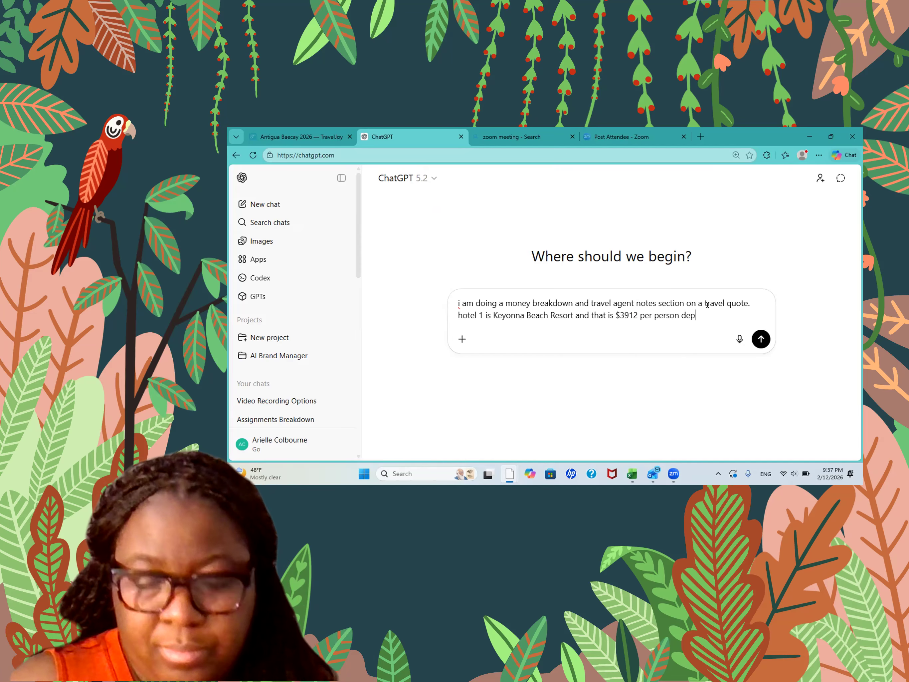
pyautogui.write('osit i')
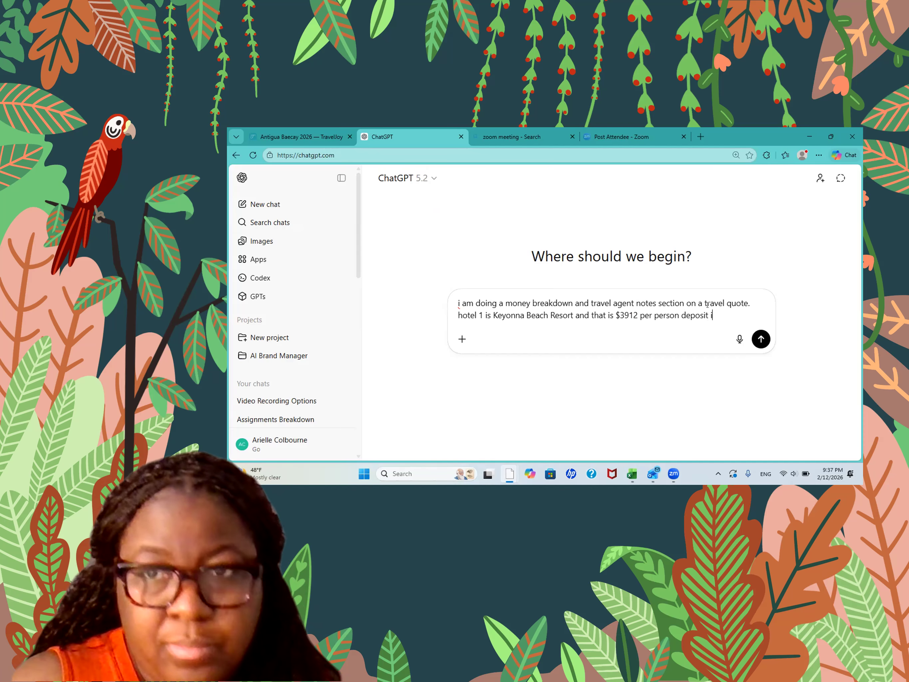
pyautogui.write('s 500')
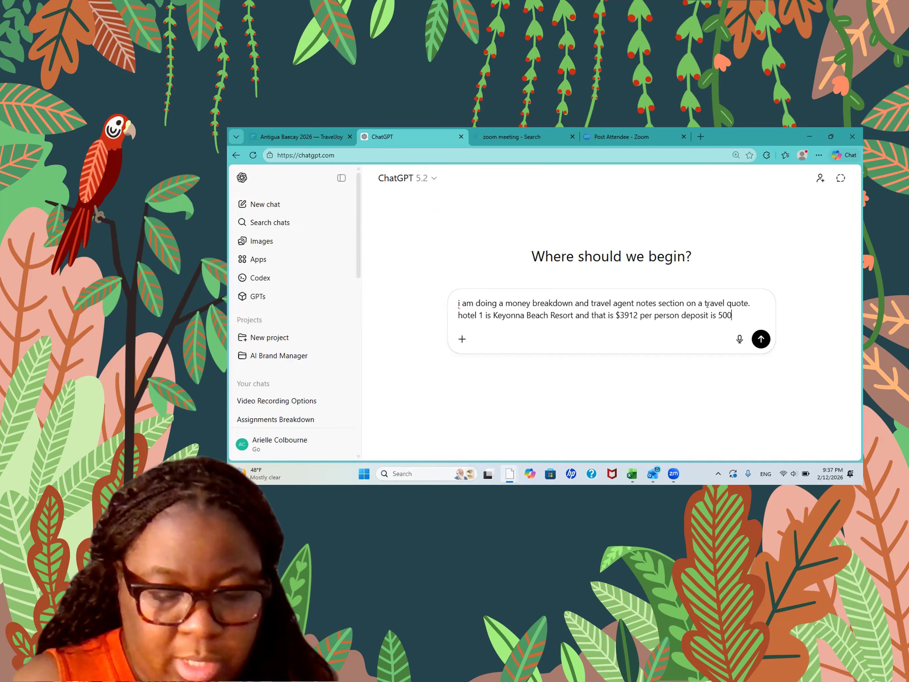
pyautogui.write(' per person')
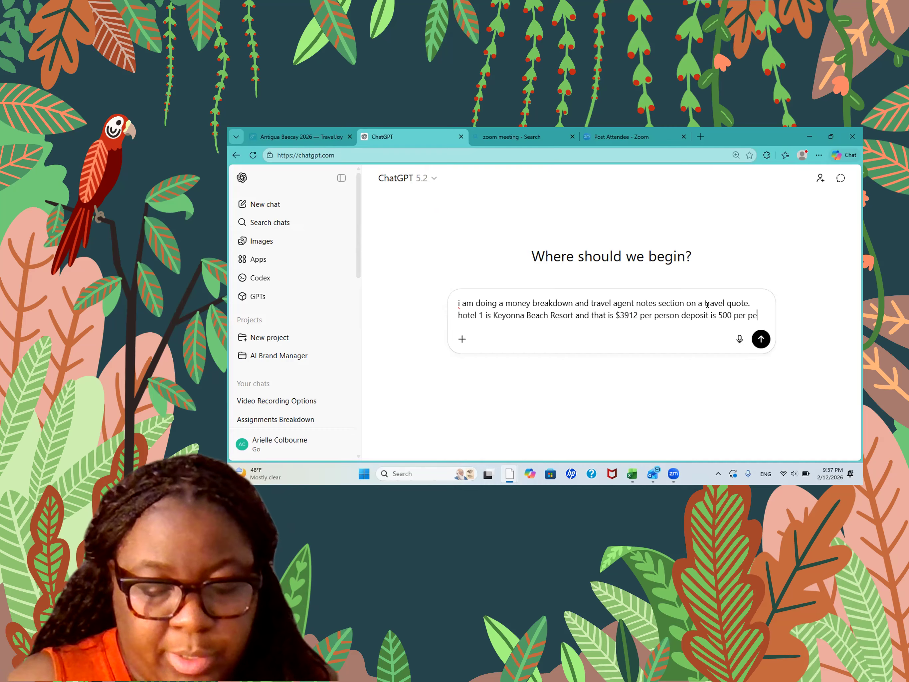
# - Continue the prompt with hotel 1's payment deadline, "final payment is May 20th", followed by a comma
pyautogui.write(', fi')
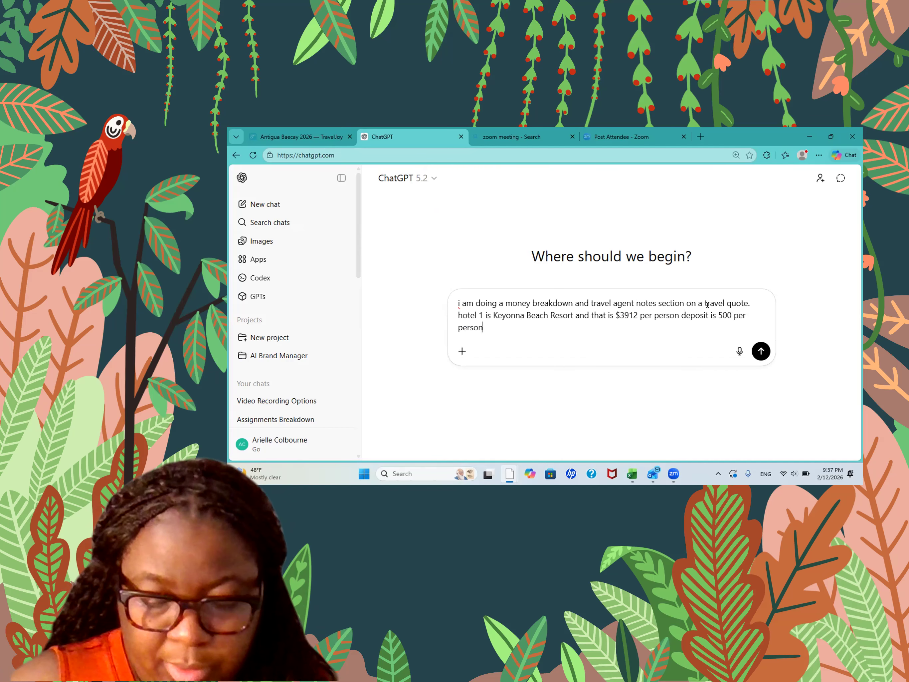
pyautogui.write('nal ')
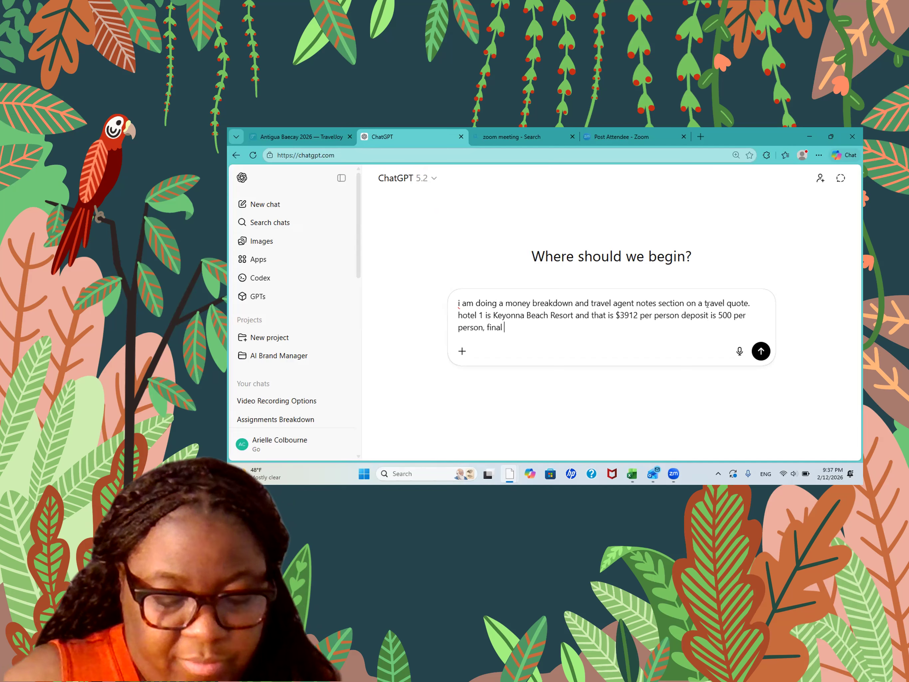
pyautogui.write('payment is')
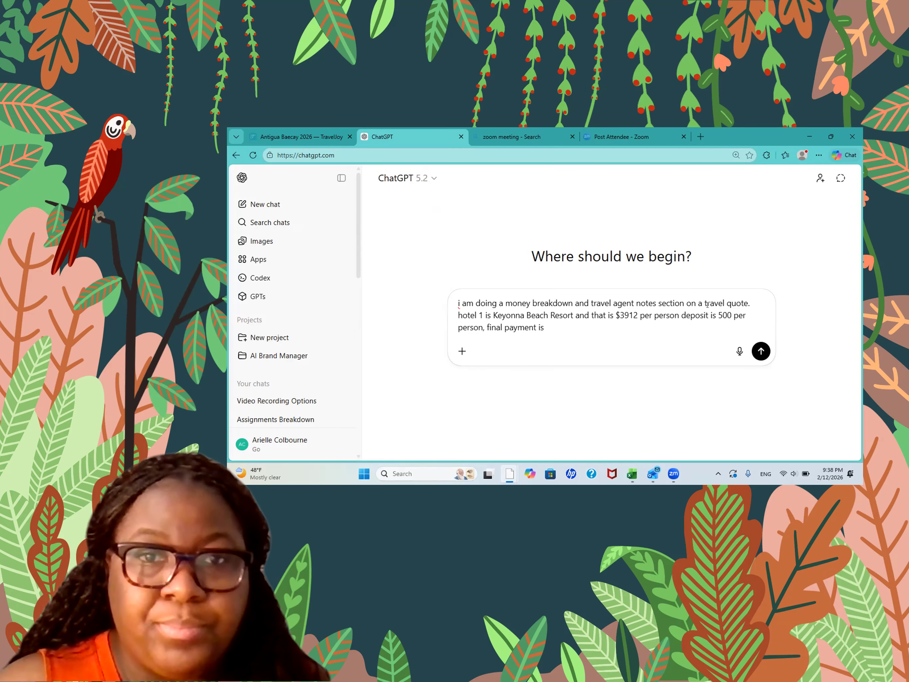
pyautogui.write('M')
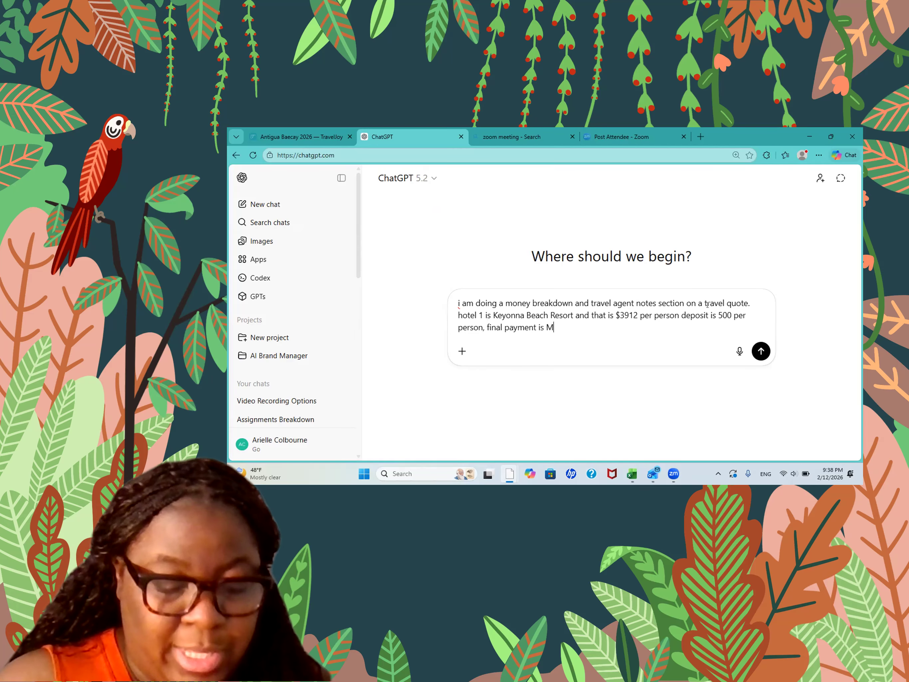
pyautogui.write('ay 20th')
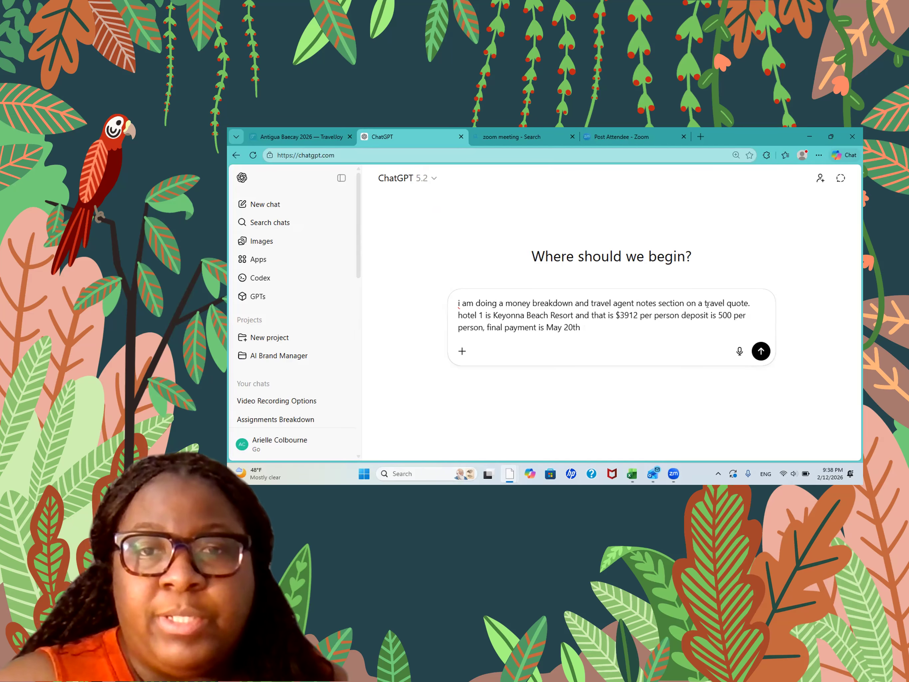
pyautogui.write(',')
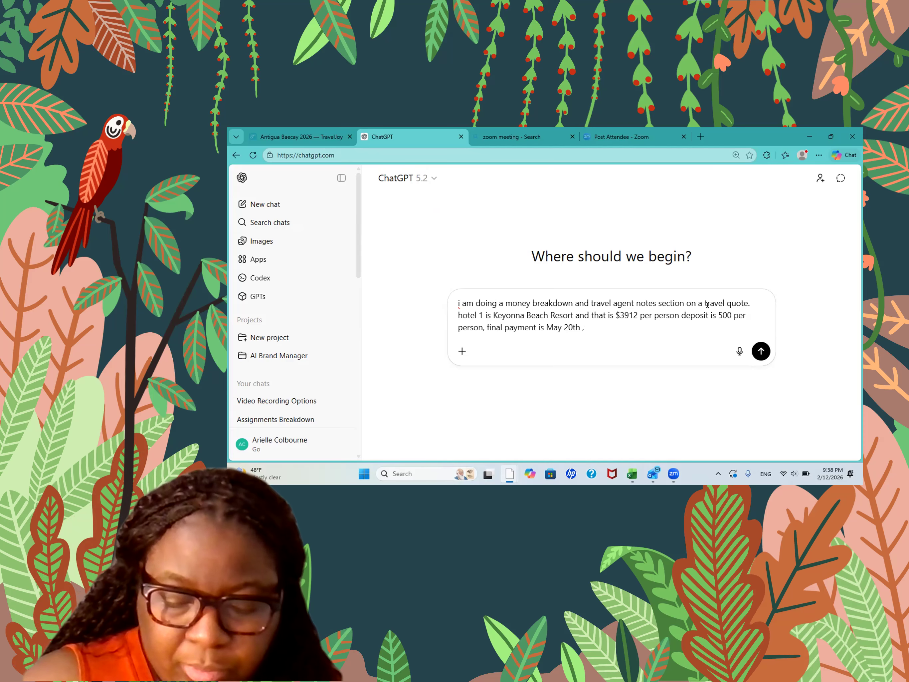
# - Add to the prompt that hotel 2 is Galley bay resort, priced at $4111
pyautogui.write(' hoe')
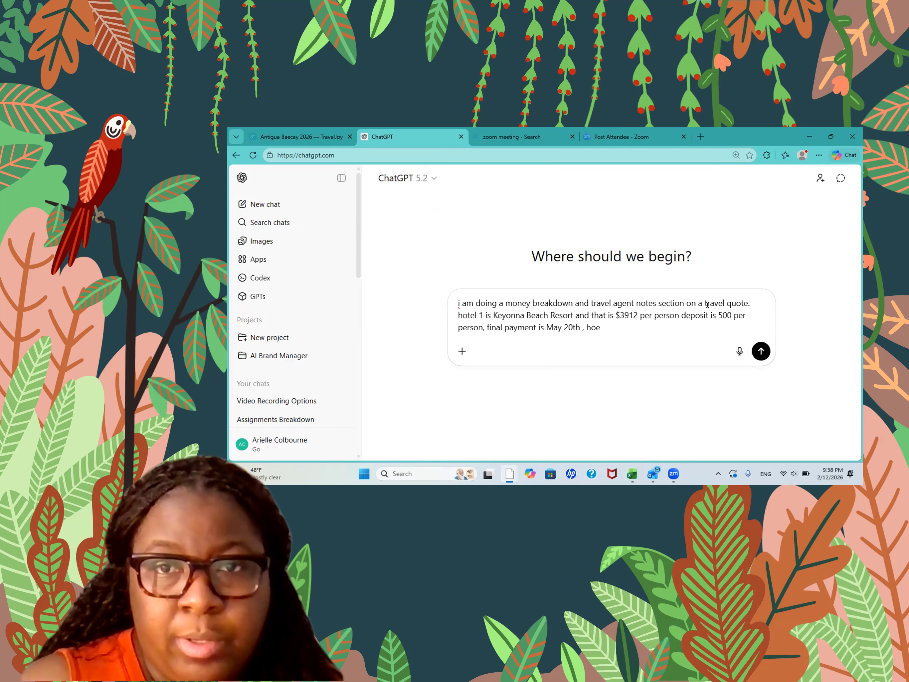
pyautogui.press('BackSpace')
pyautogui.write('tel 2 ')
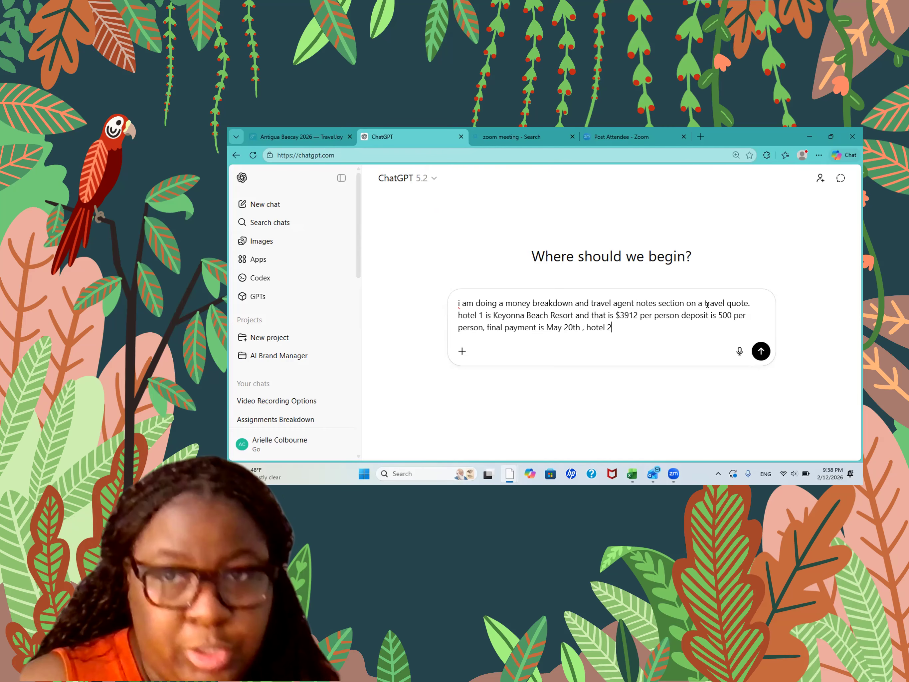
pyautogui.write('Galle')
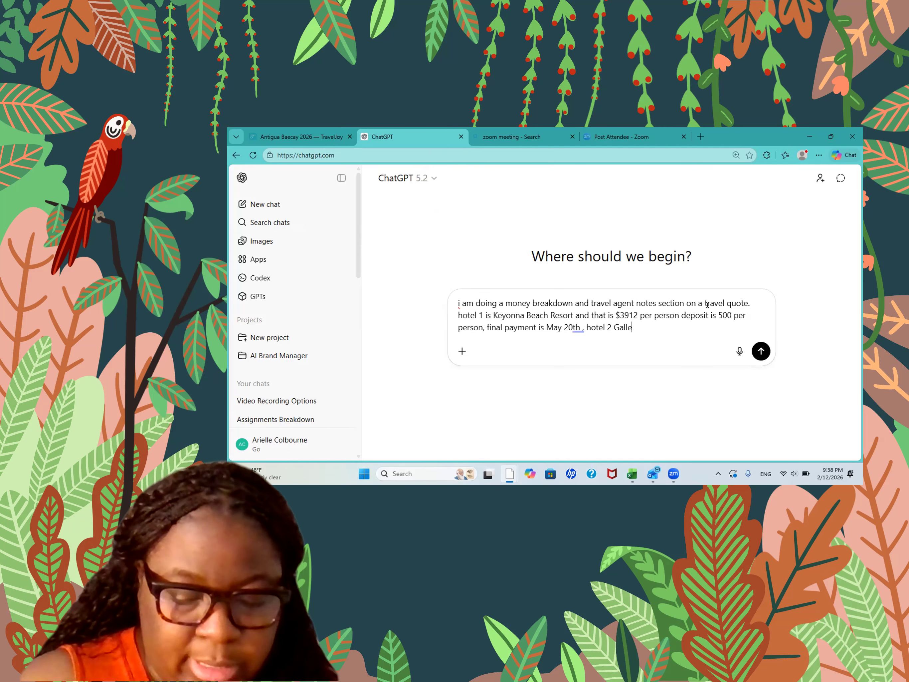
pyautogui.write('y bay resort')
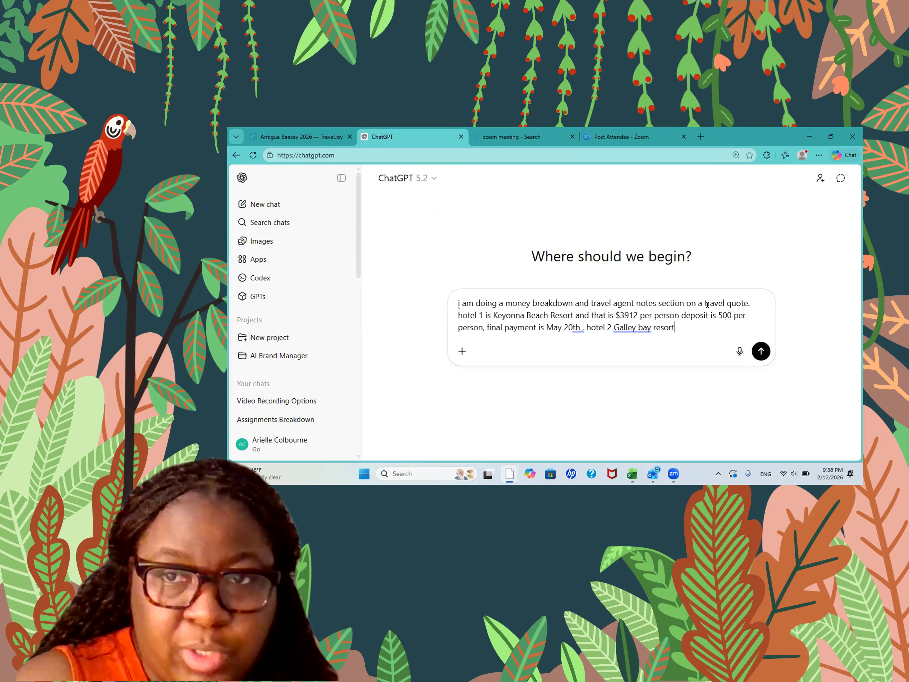
pyautogui.write(' $41')
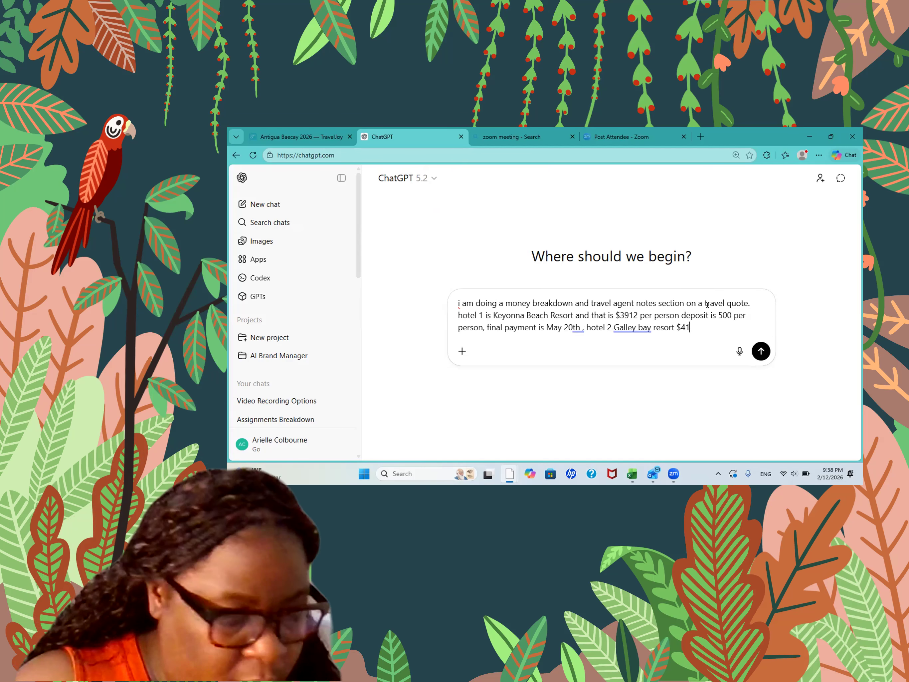
pyautogui.write('11')
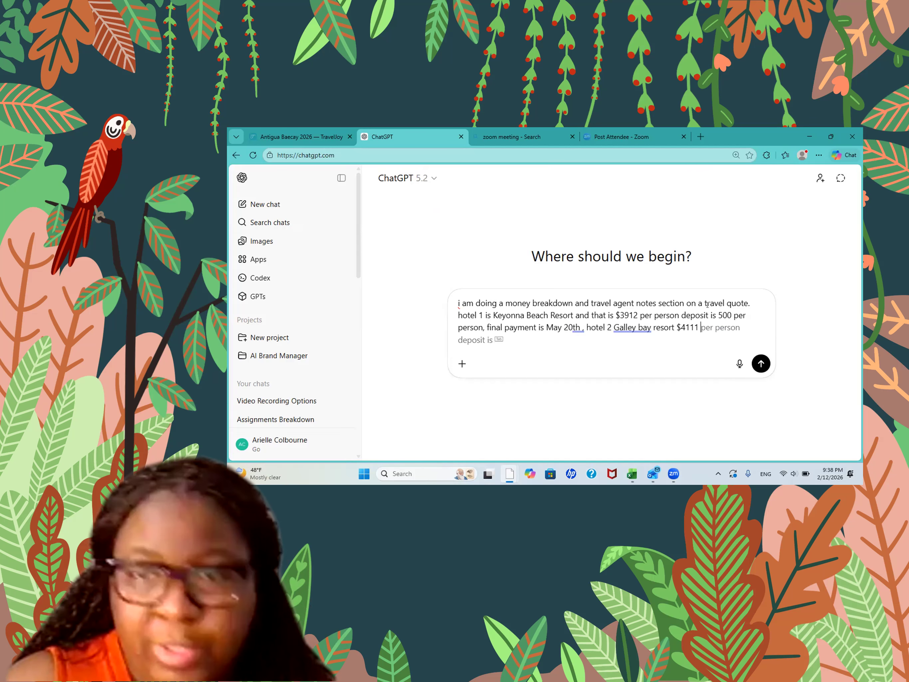
# - Specify hotel 2's price as per person, and state that its deposit and final payment are the same as hotel 1's
pyautogui.write('p')
pyautogui.press('Tab')
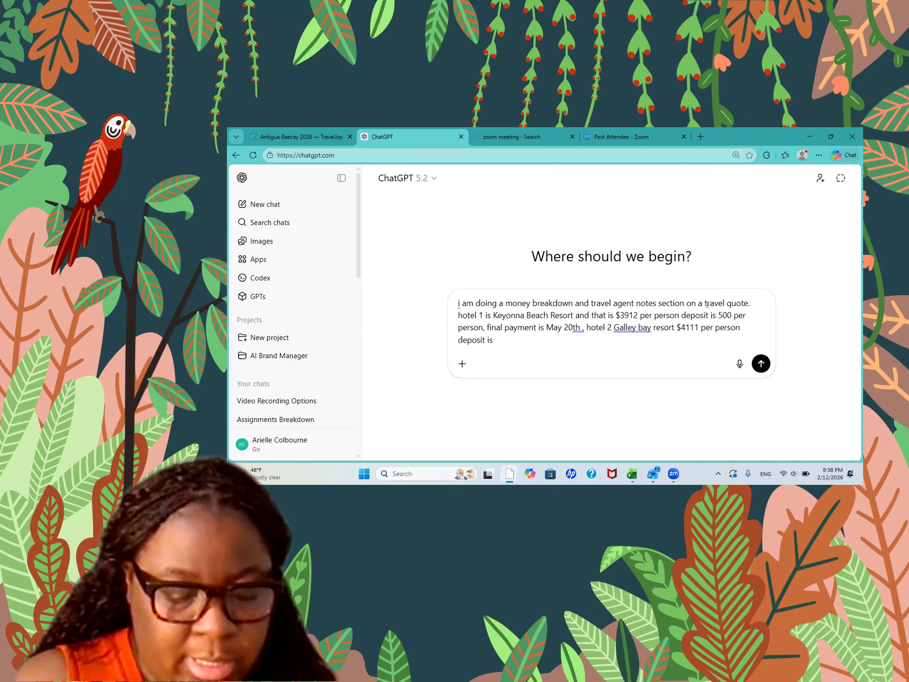
pyautogui.write('the same')
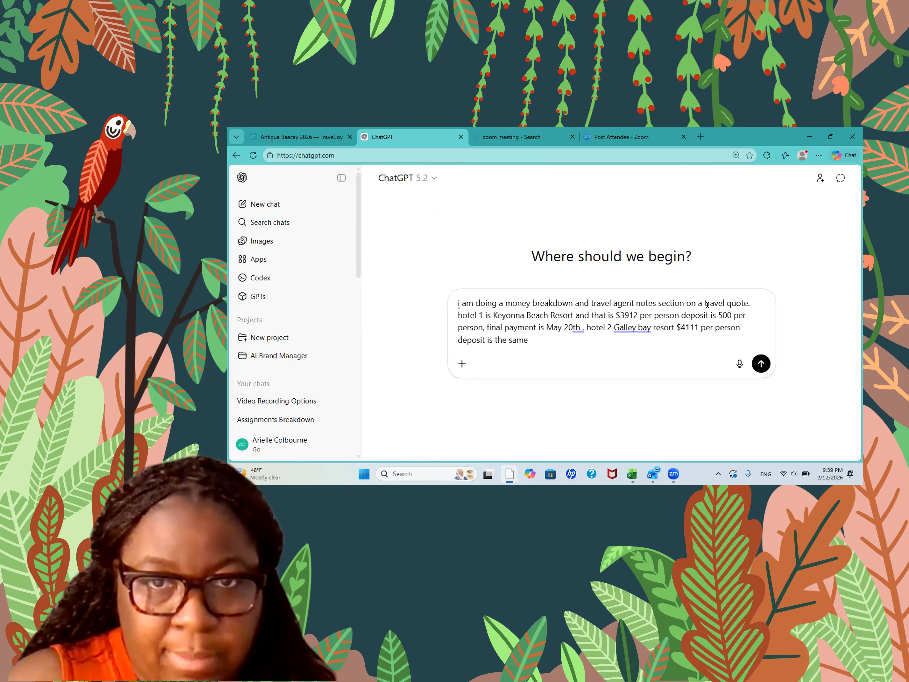
pyautogui.write(' an f')
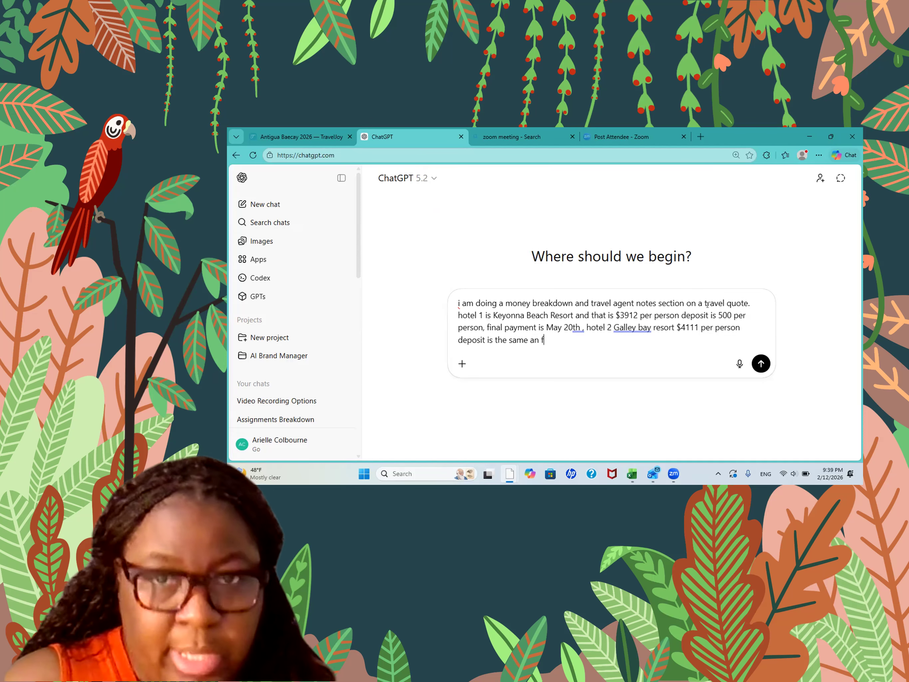
pyautogui.write('inal payment ')
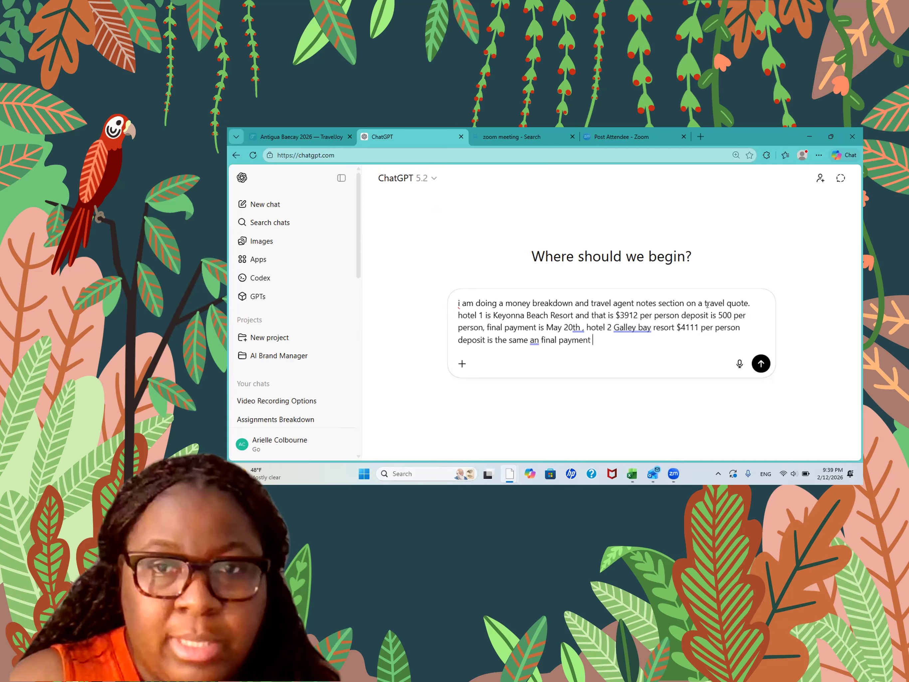
pyautogui.write('is the same')
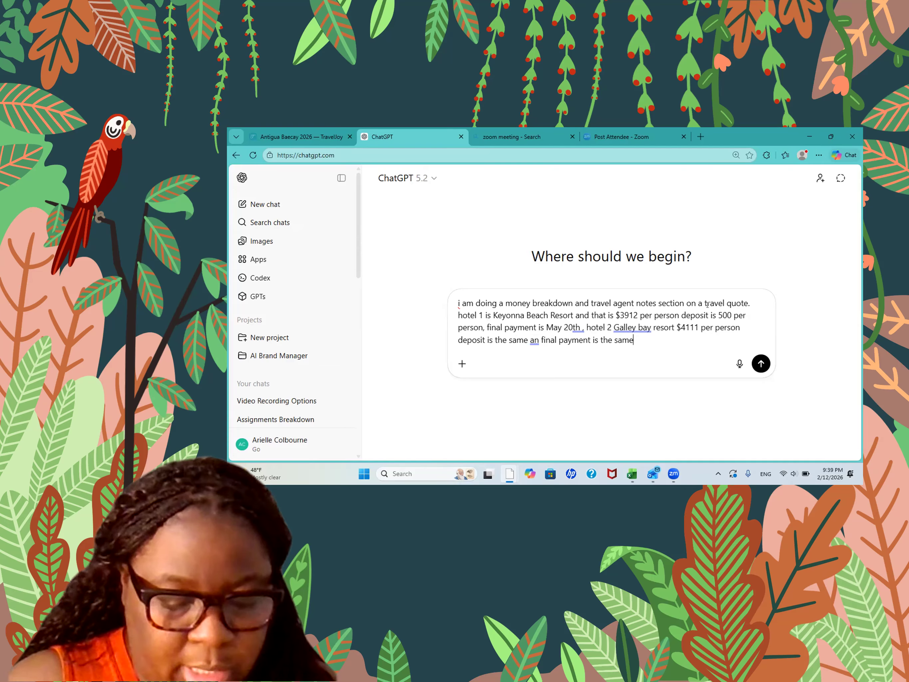
pyautogui.write('.')
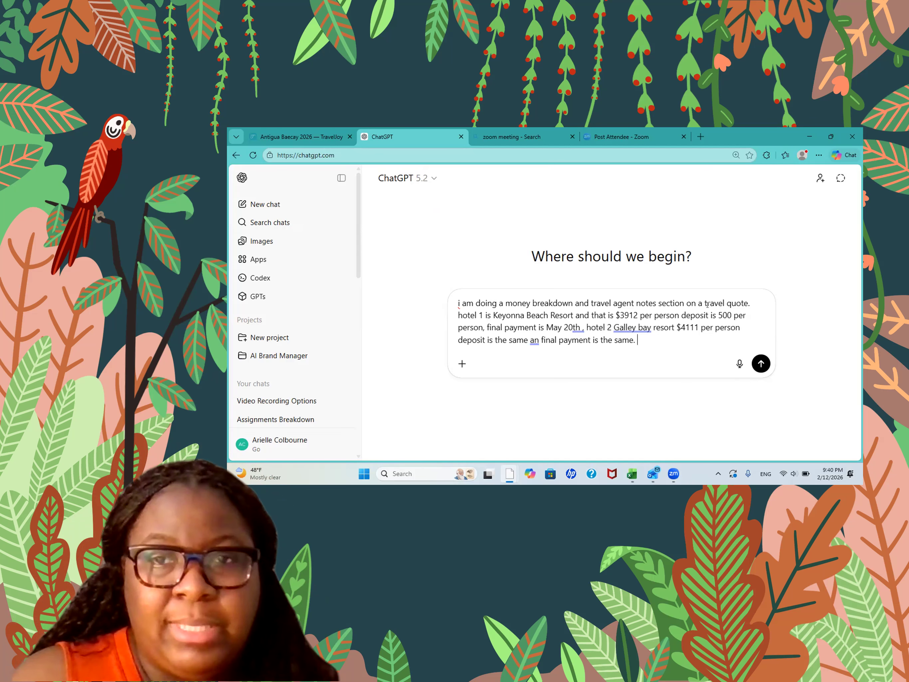
# - Ask to also add that galley bay is closer to most of the major attractions and keyonna is more of a secluded vibe
pyautogui.write('a')
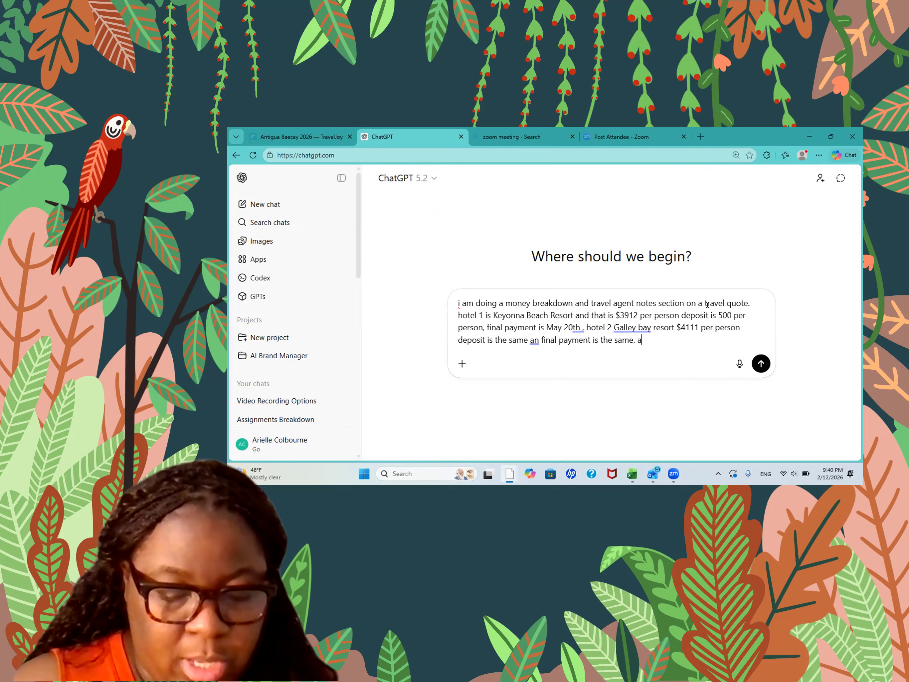
pyautogui.write('lso add')
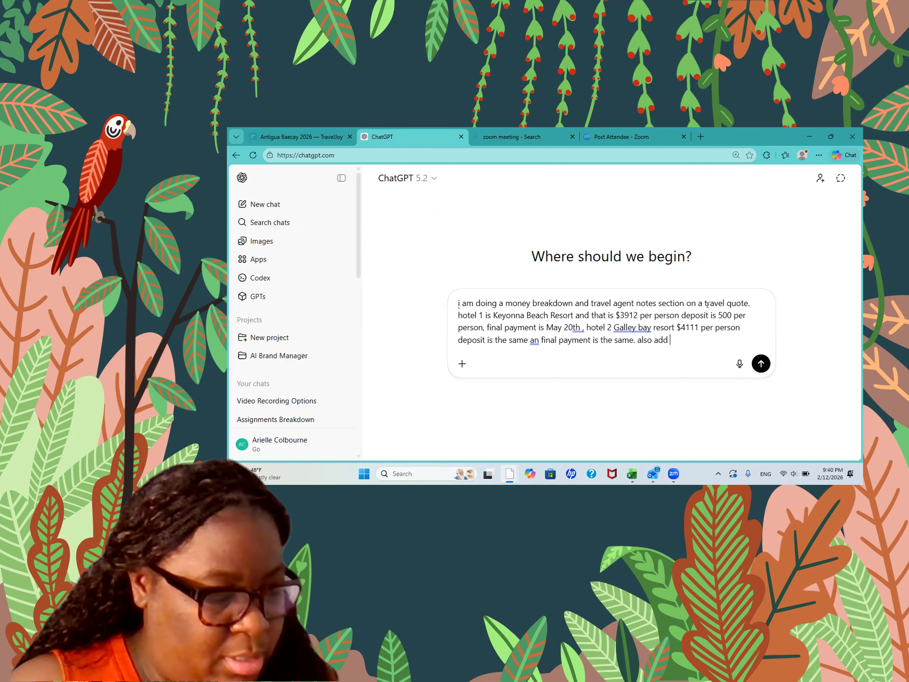
pyautogui.write(' that galley ')
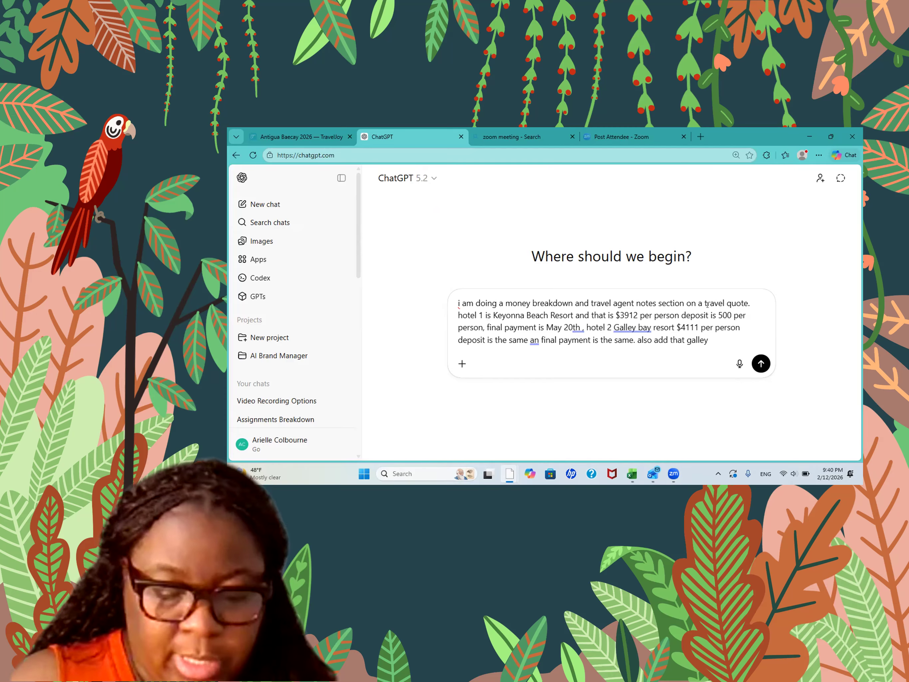
pyautogui.write('bay ')
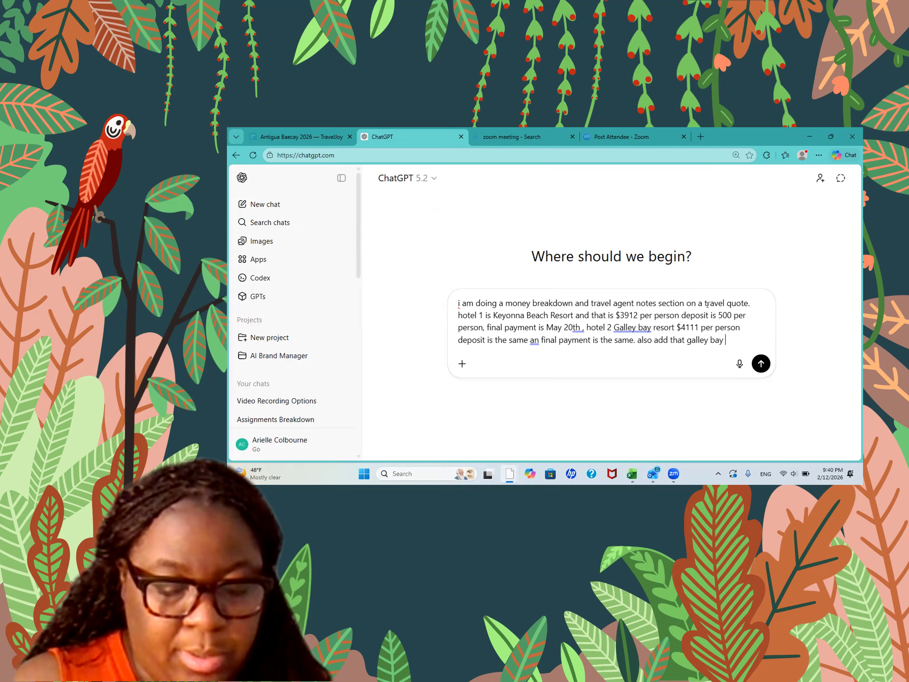
pyautogui.write('is ')
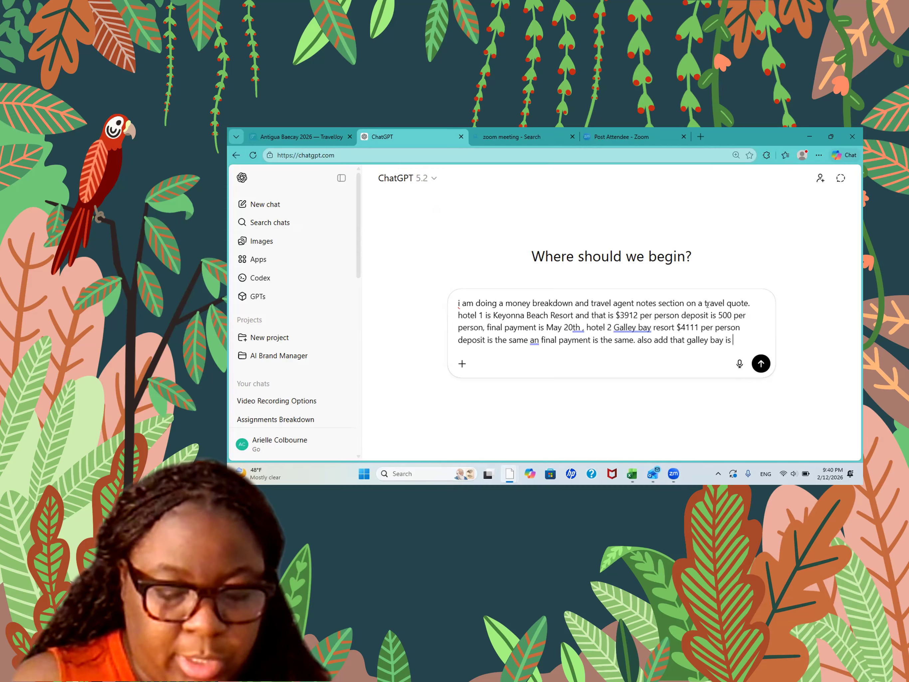
pyautogui.write('closer to')
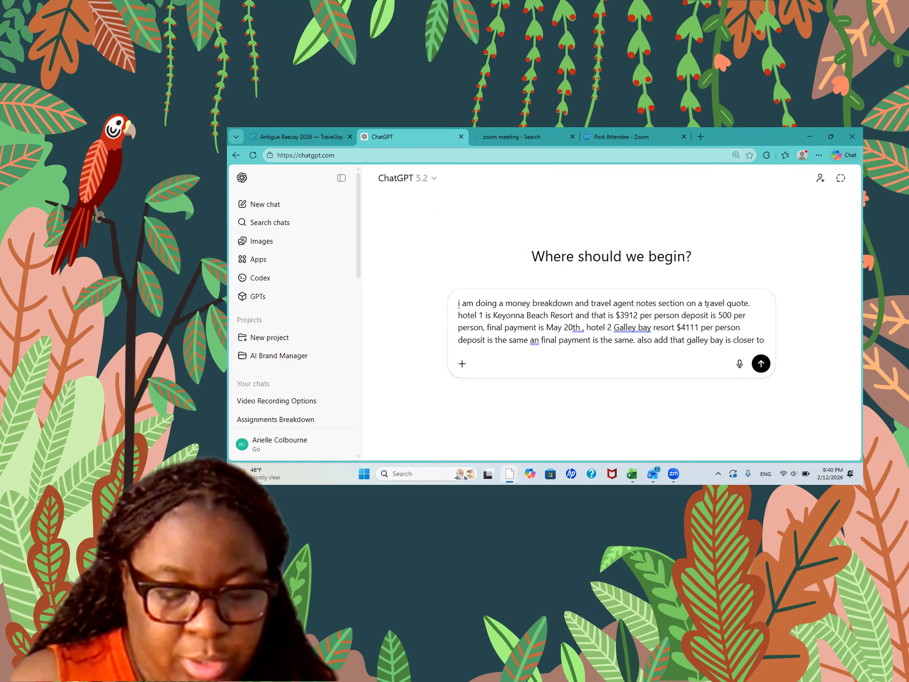
pyautogui.write(' most of the ')
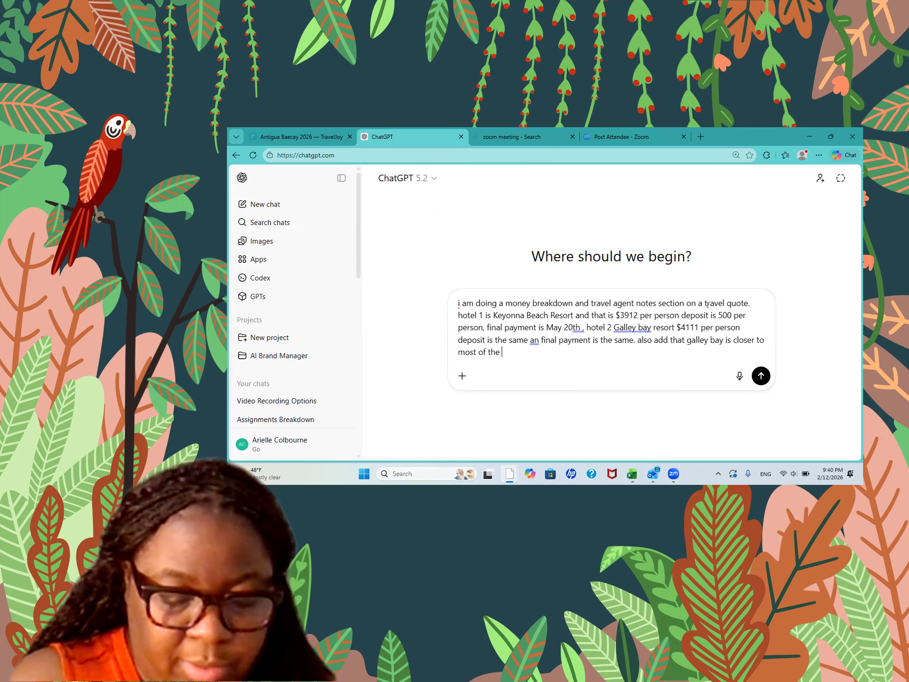
pyautogui.write('majot')
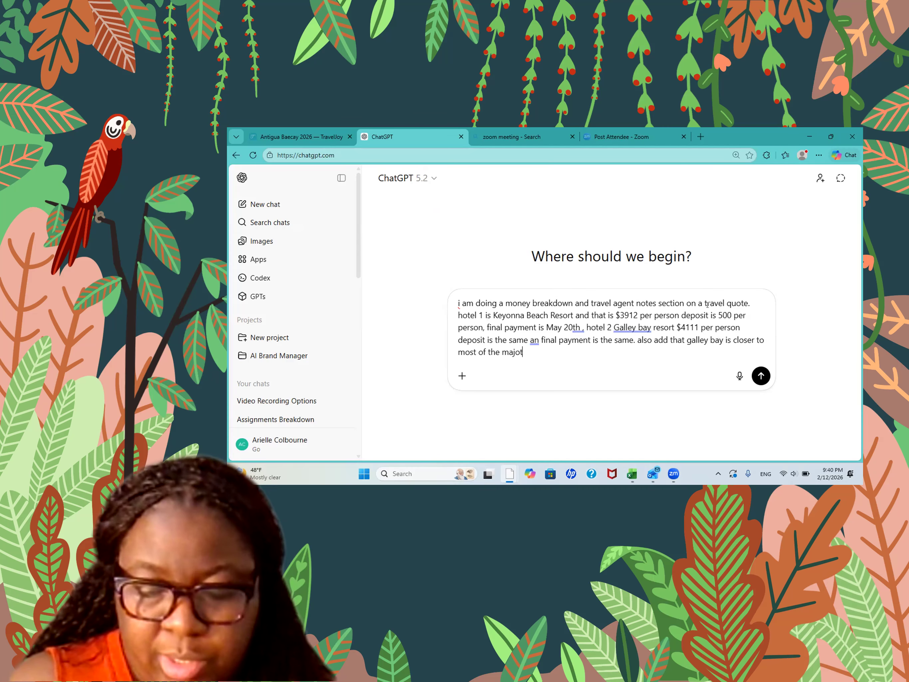
pyautogui.press('BackSpace')
pyautogui.write('r attractions and ke')
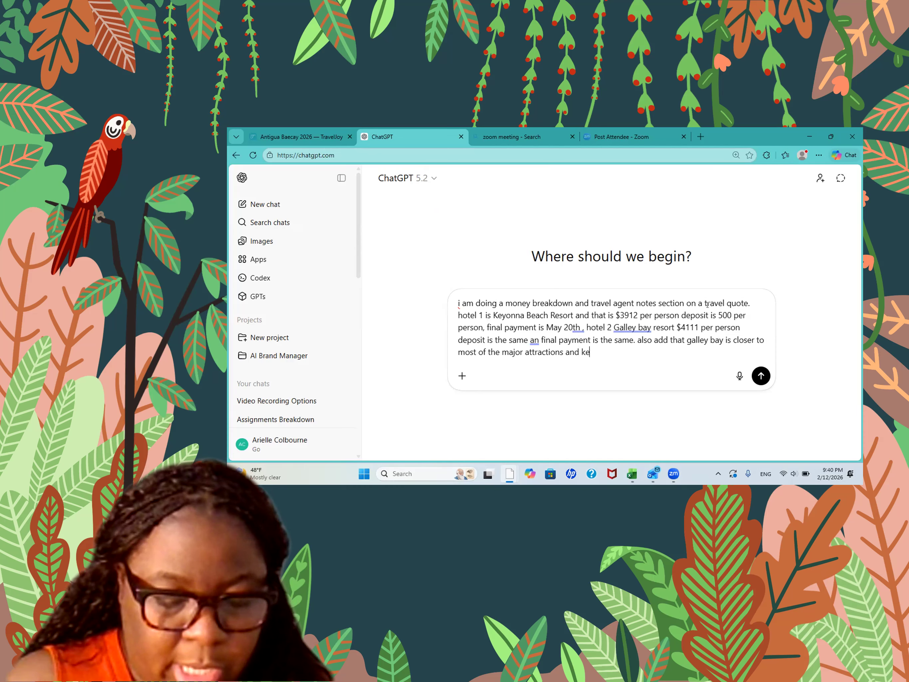
pyautogui.write('yonna is more')
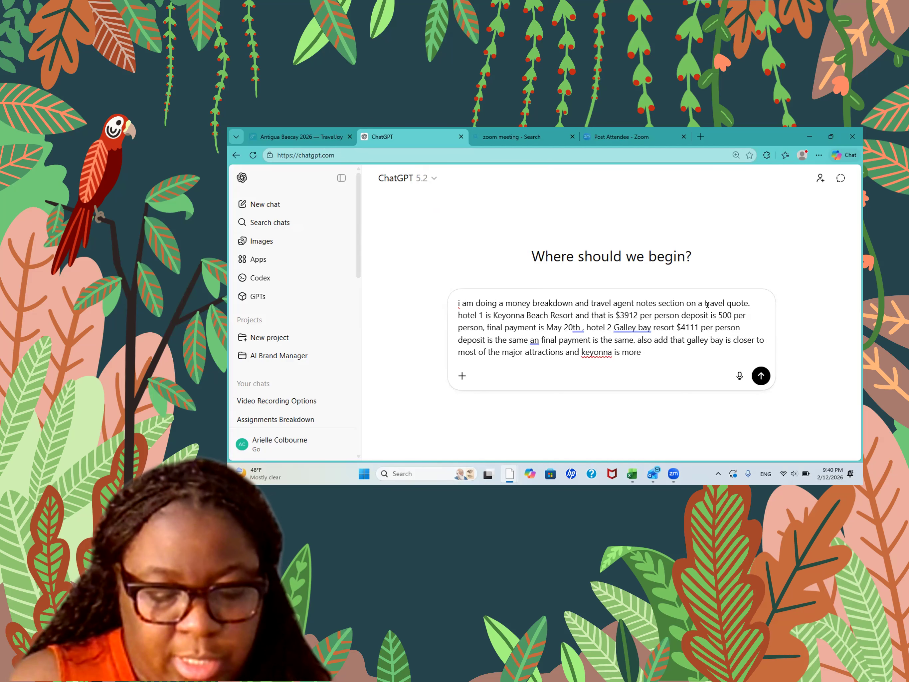
pyautogui.write(' of a secluded vibe')
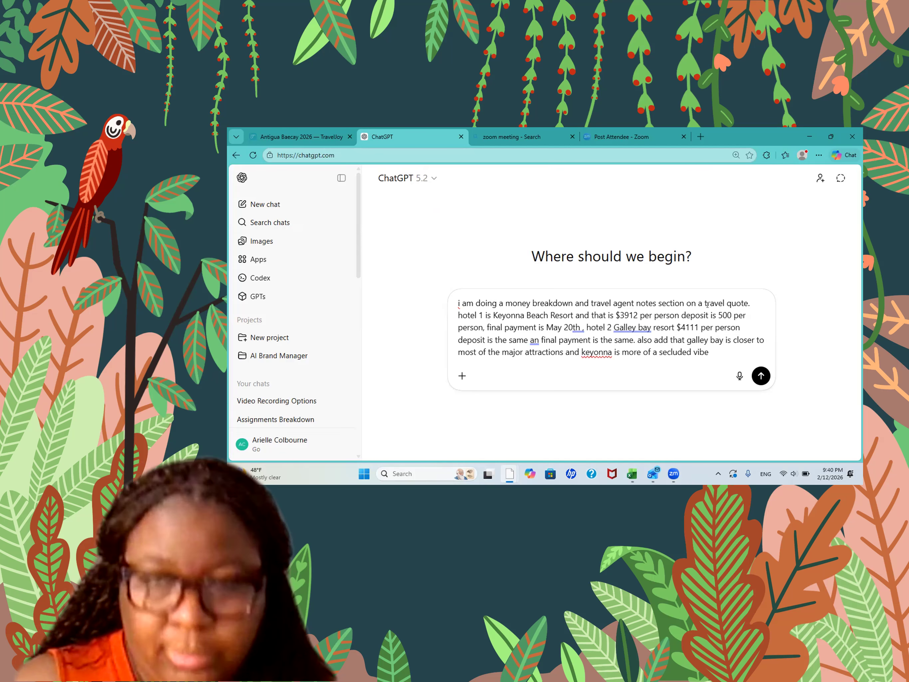
# - End the secluded vibe sentence with a period and add that Galley bay also had the ocean front as requested
pyautogui.write('. ')
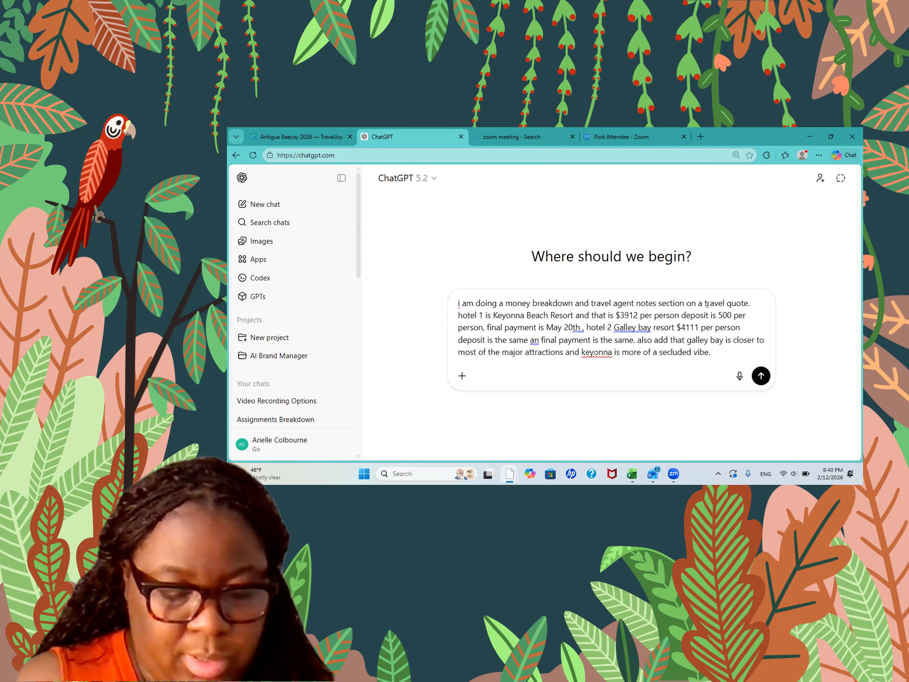
pyautogui.write('Pa')
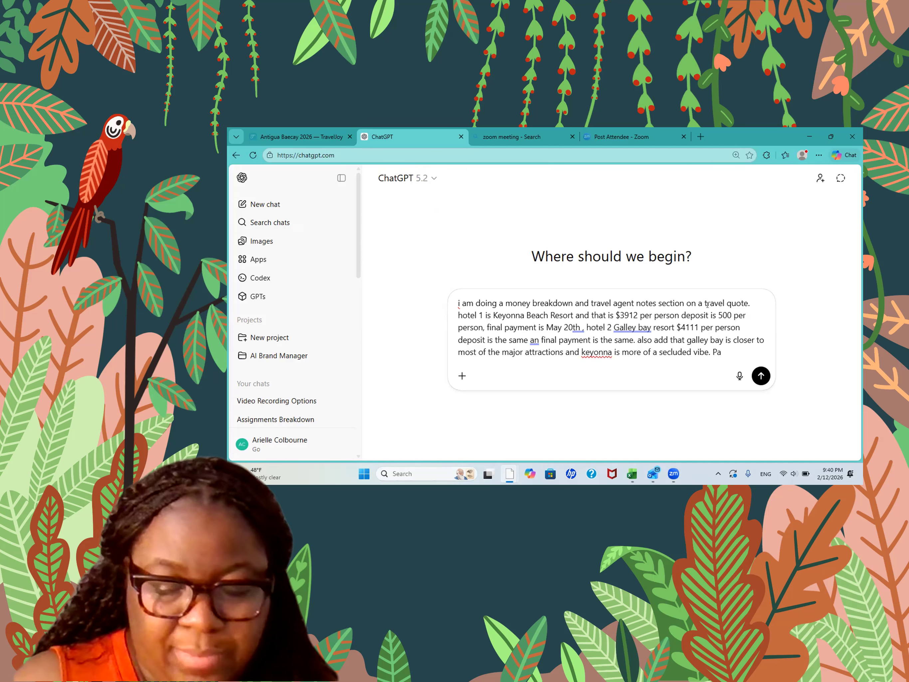
pyautogui.press('BackSpace')
pyautogui.press('BackSpace')
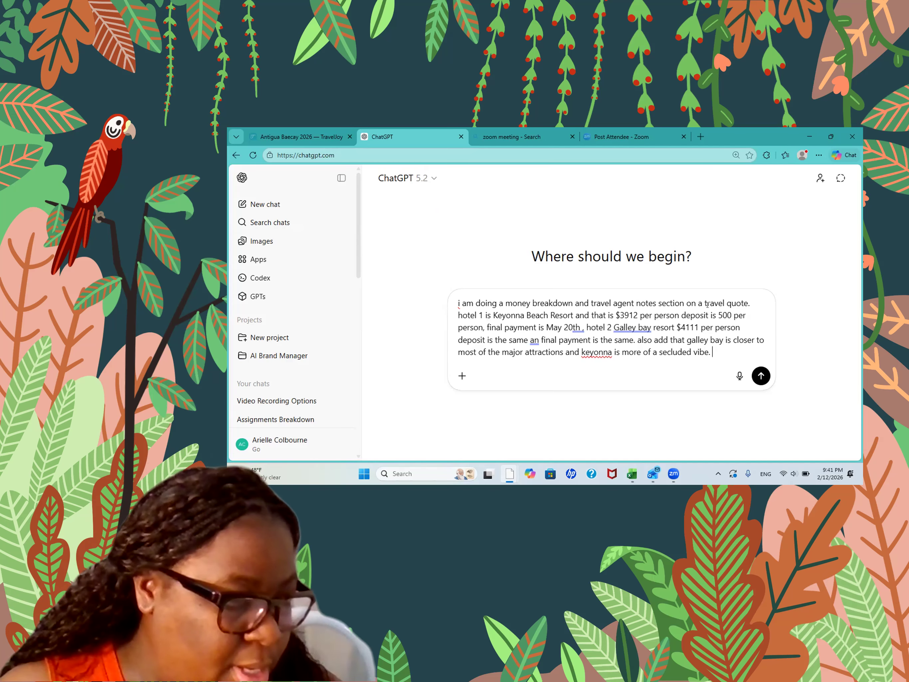
pyautogui.write('Gal')
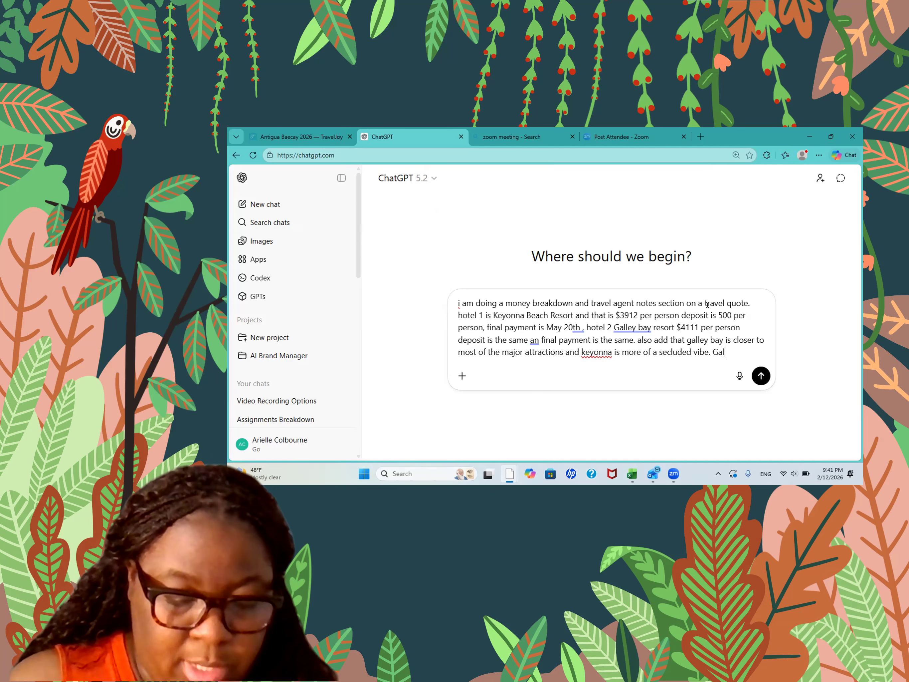
pyautogui.write('ley ba')
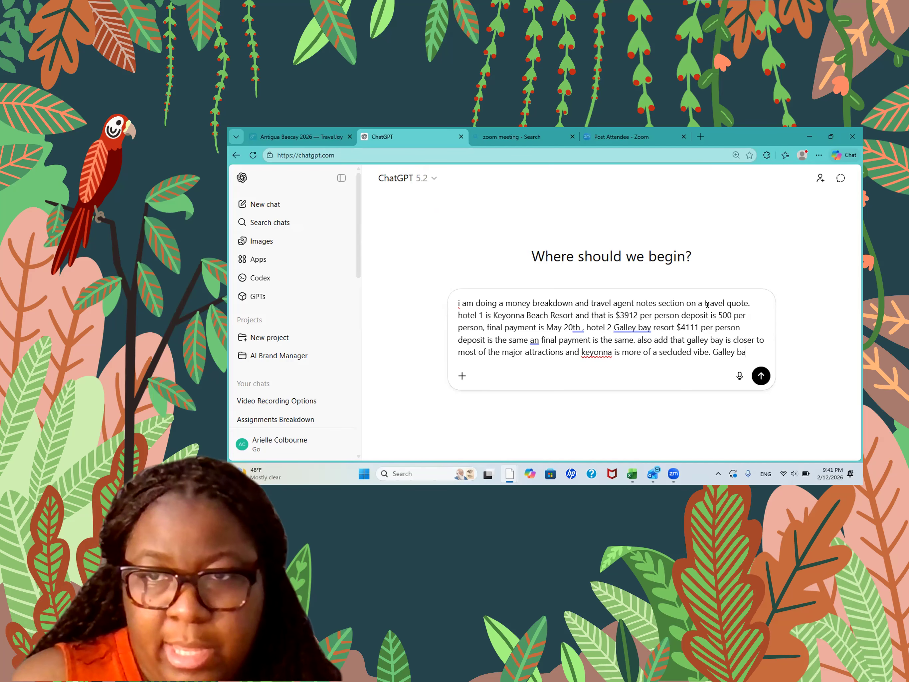
pyautogui.write('ty also')
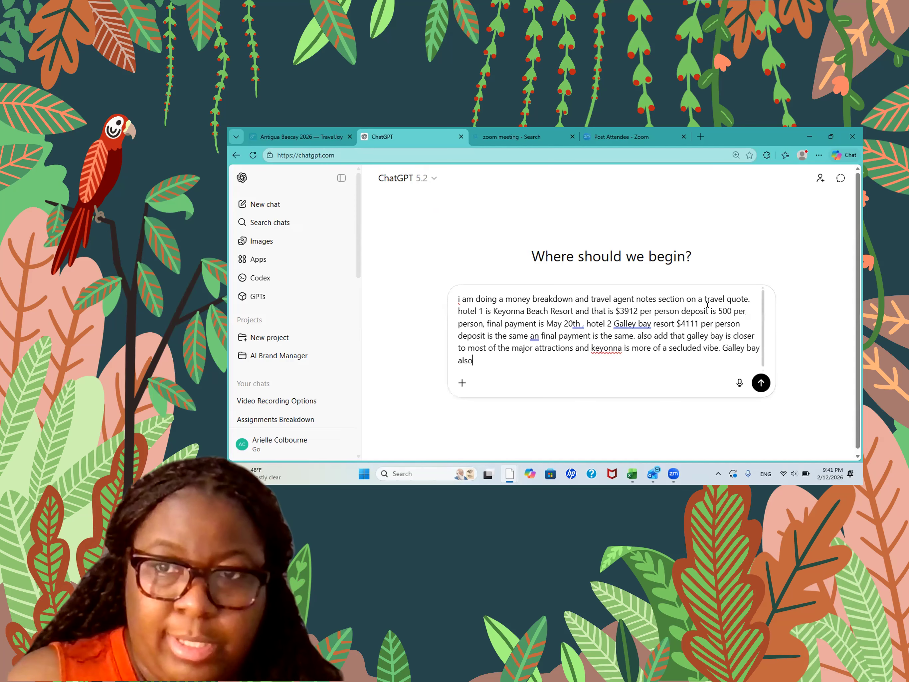
pyautogui.write(' hd the oea')
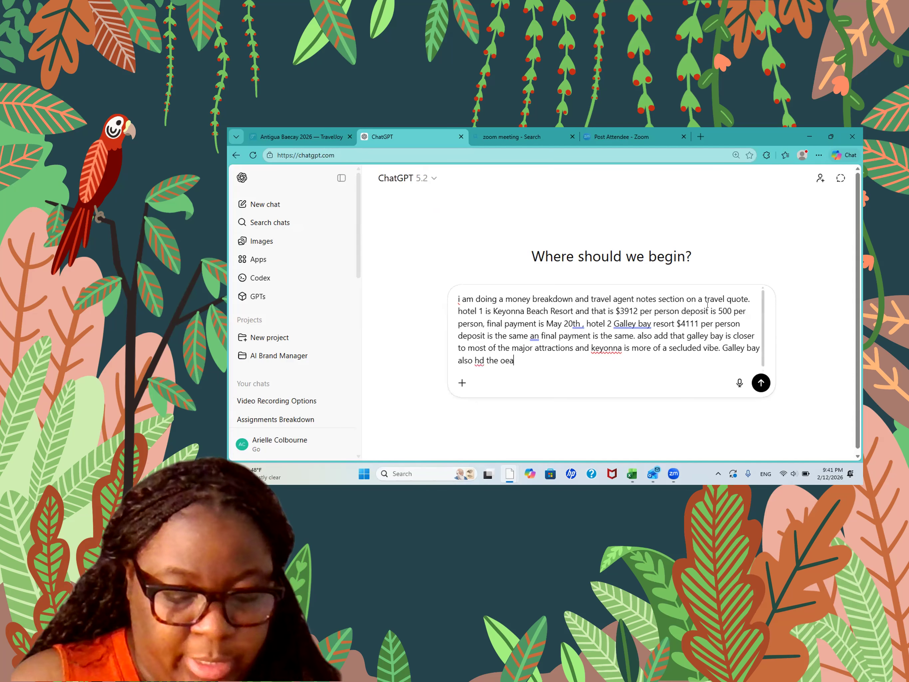
pyautogui.write('n front ')
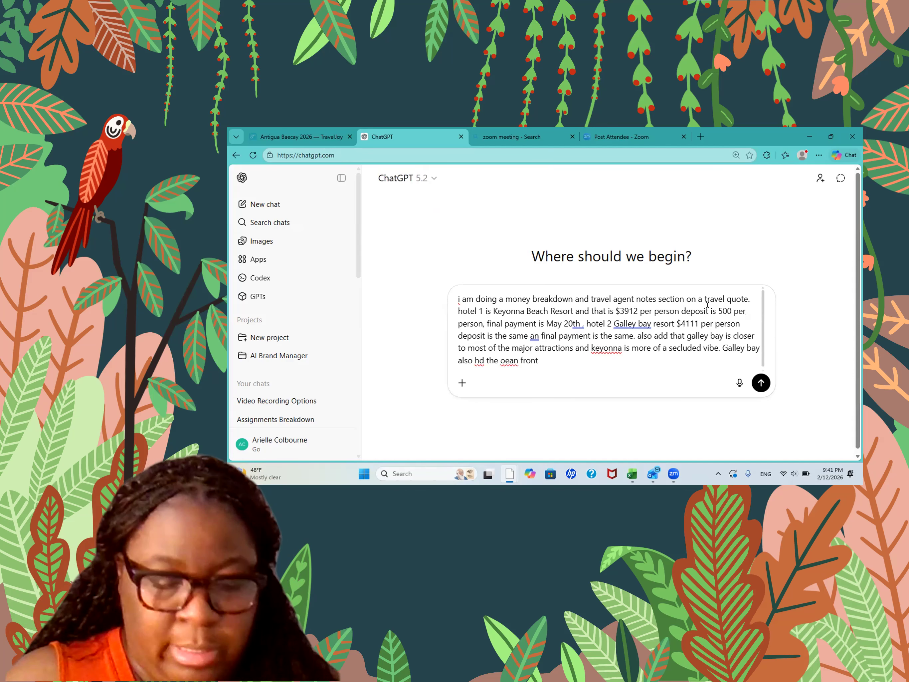
pyautogui.write('as re')
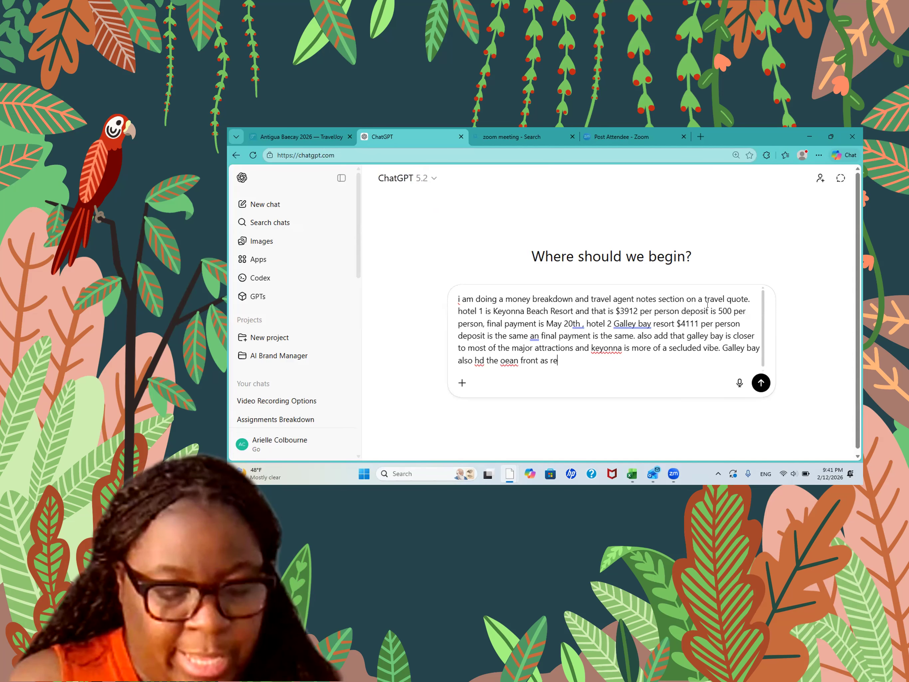
pyautogui.write('quested')
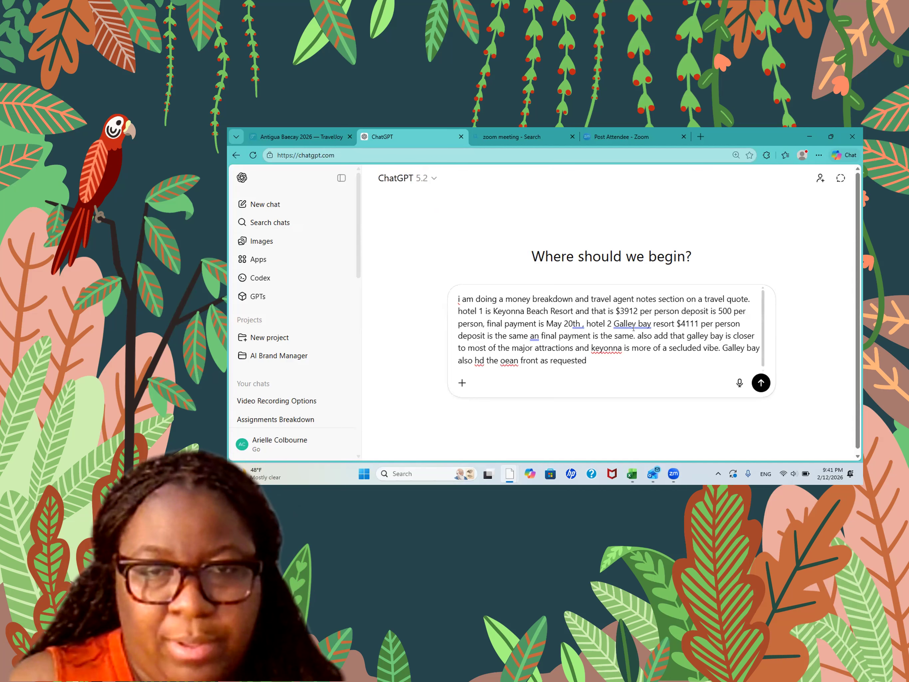
# - Correct the misspelled words in the last sentence of the prompt to "ocean" and "had"
pyautogui.click(510, 361)
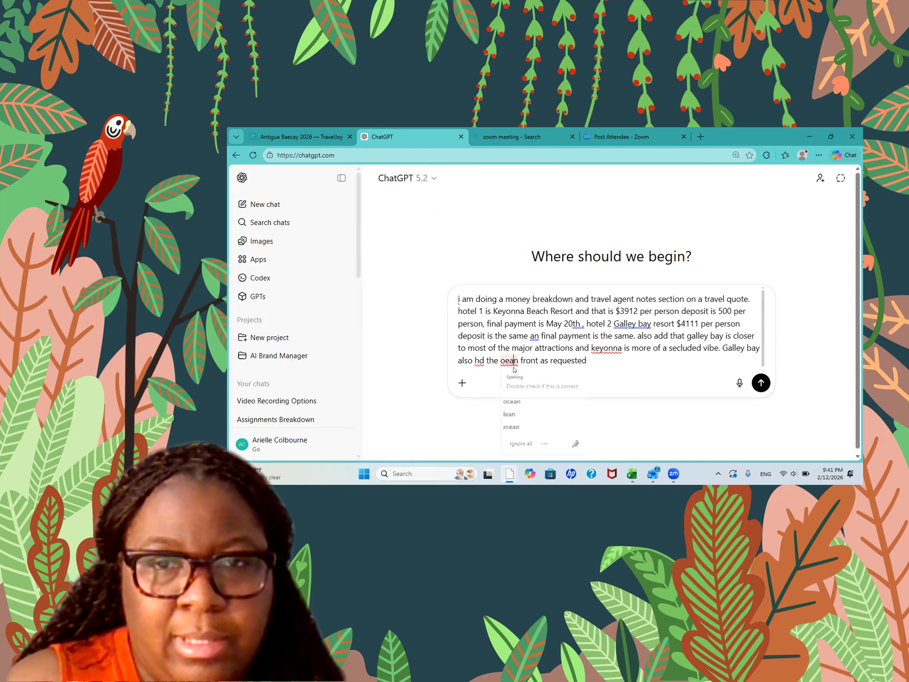
pyautogui.press('Return')
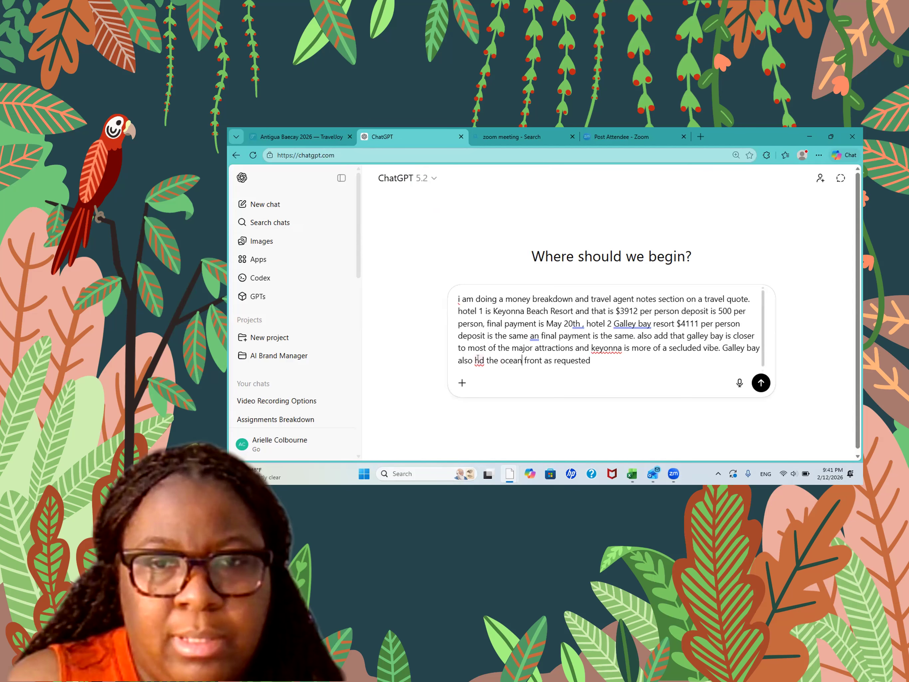
pyautogui.click(488, 365)
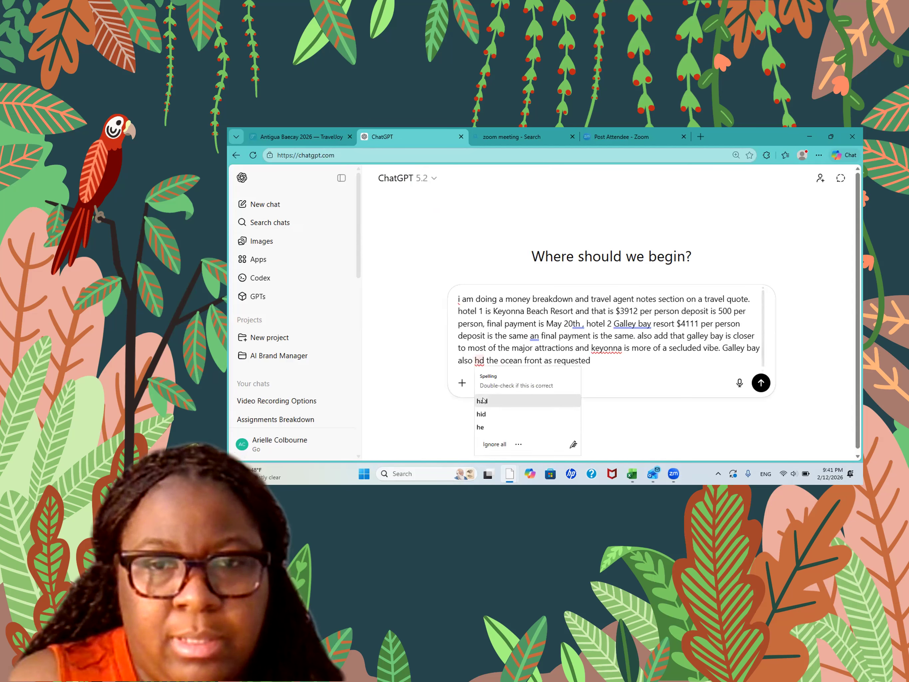
pyautogui.press('Return')
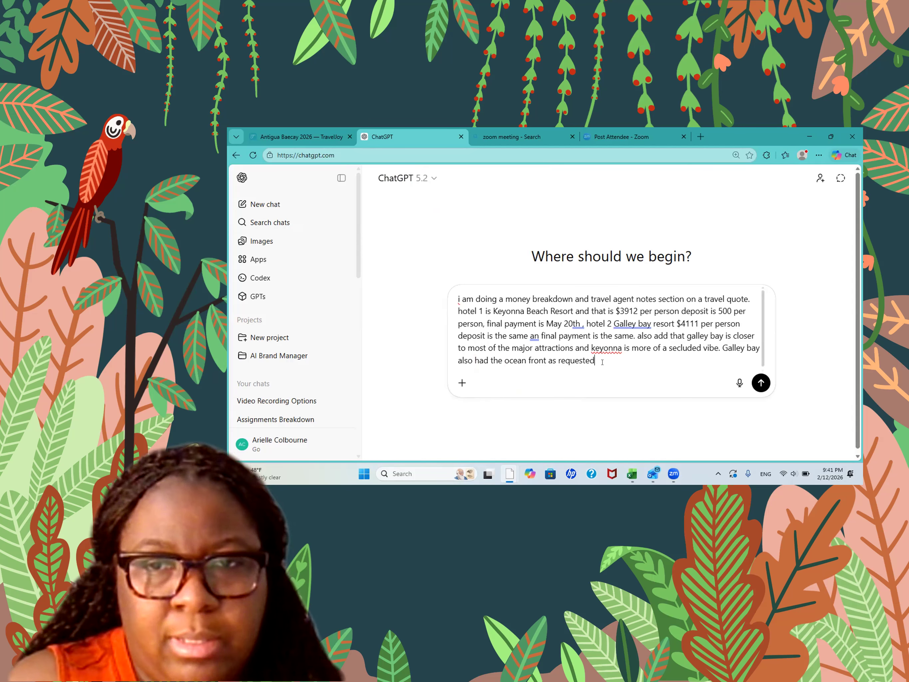
# - Add the sentence "keyonna only has garden views left." to the prompt
pyautogui.write('keyo')
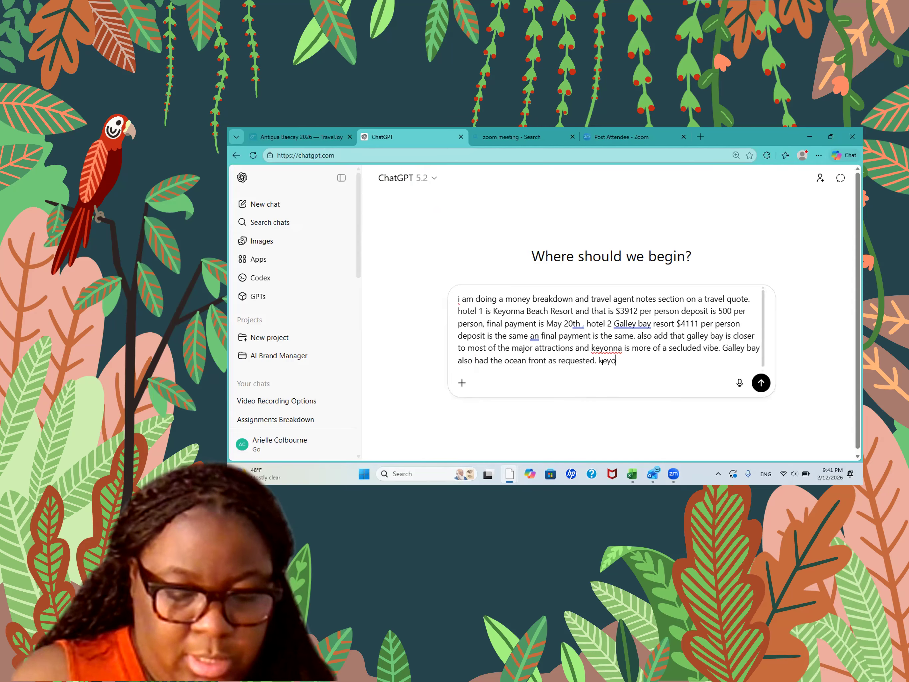
pyautogui.write('nna only has')
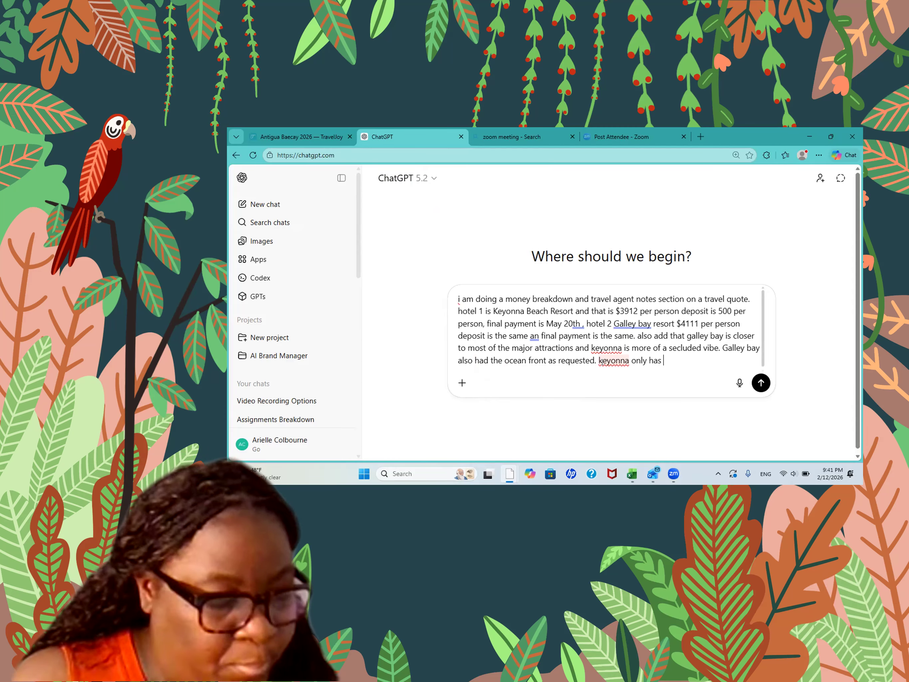
pyautogui.write(' gard')
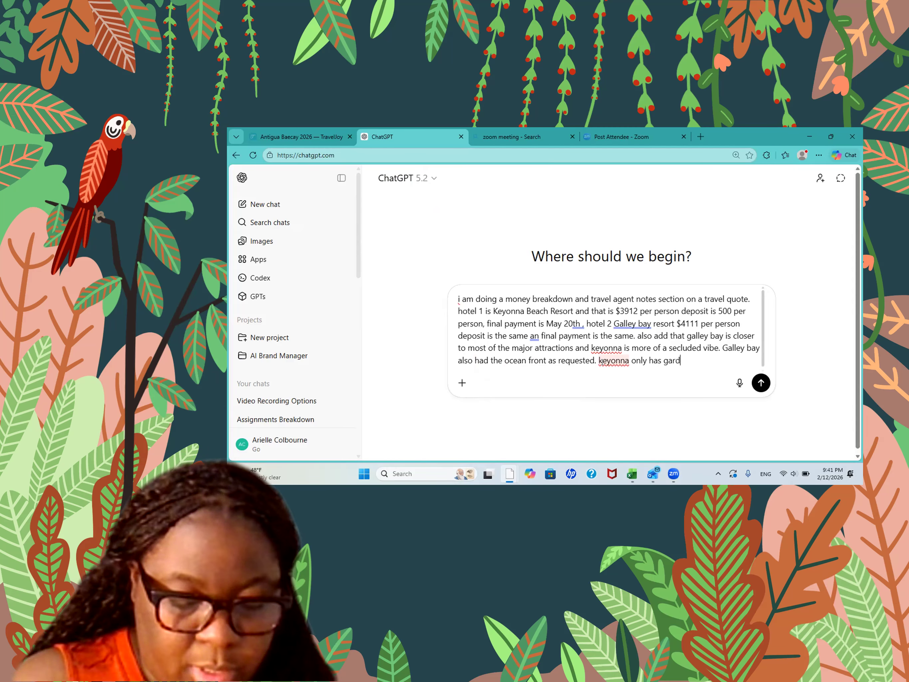
pyautogui.write('en views')
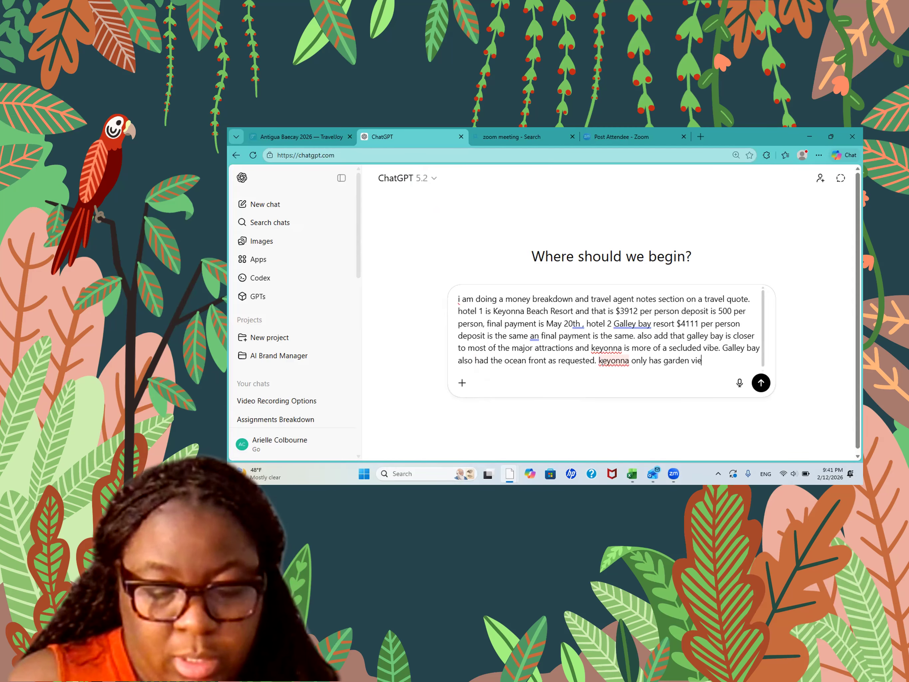
pyautogui.write('eft.')
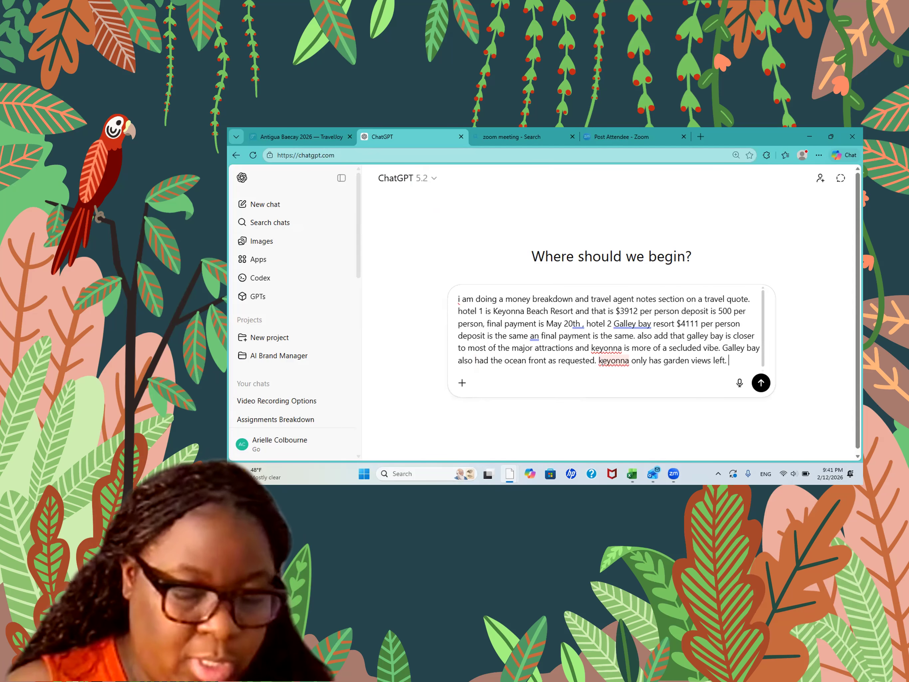
# - Continue the prompt with "Galley bay is ocean front resort"
pyautogui.write('Galley ')
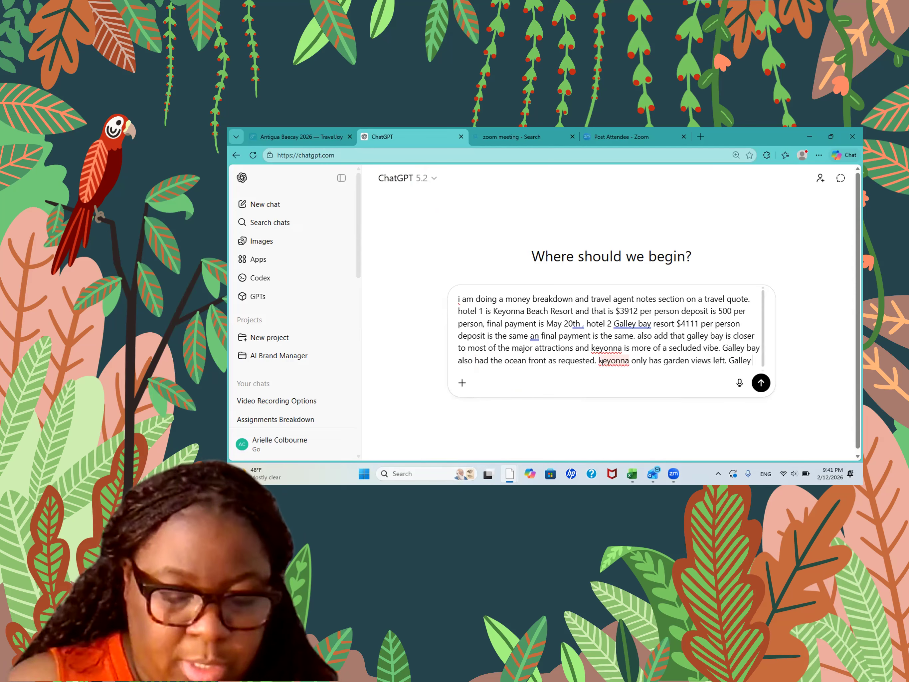
pyautogui.write('bay is ')
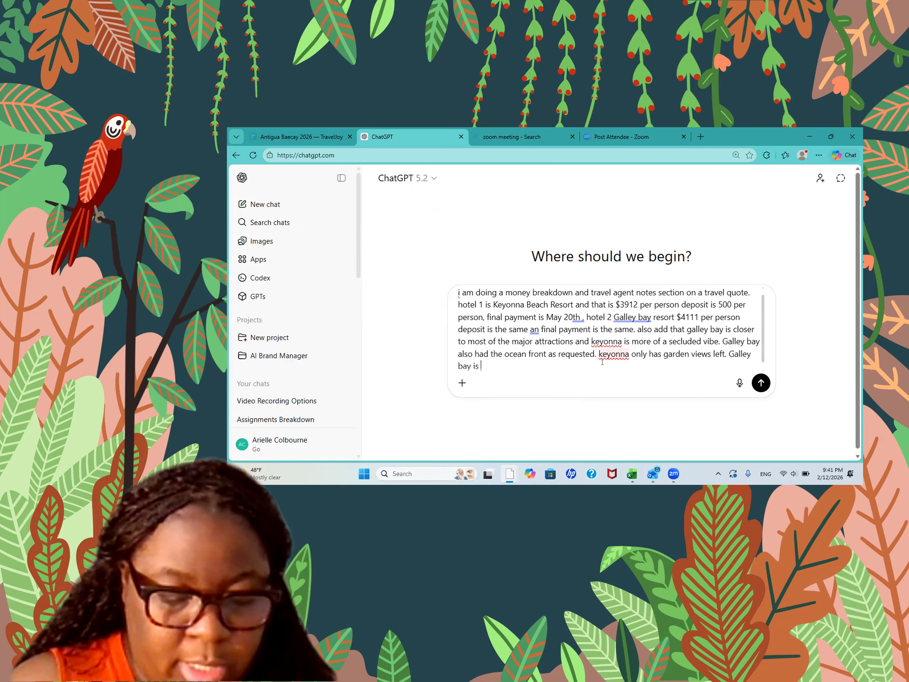
pyautogui.write('ocean front')
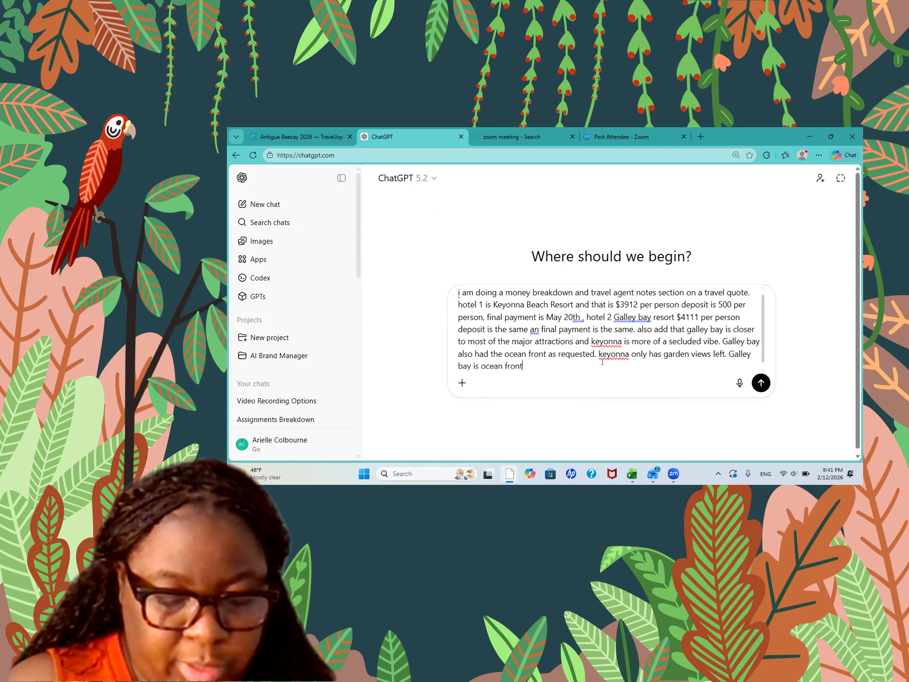
pyautogui.write(' resort ')
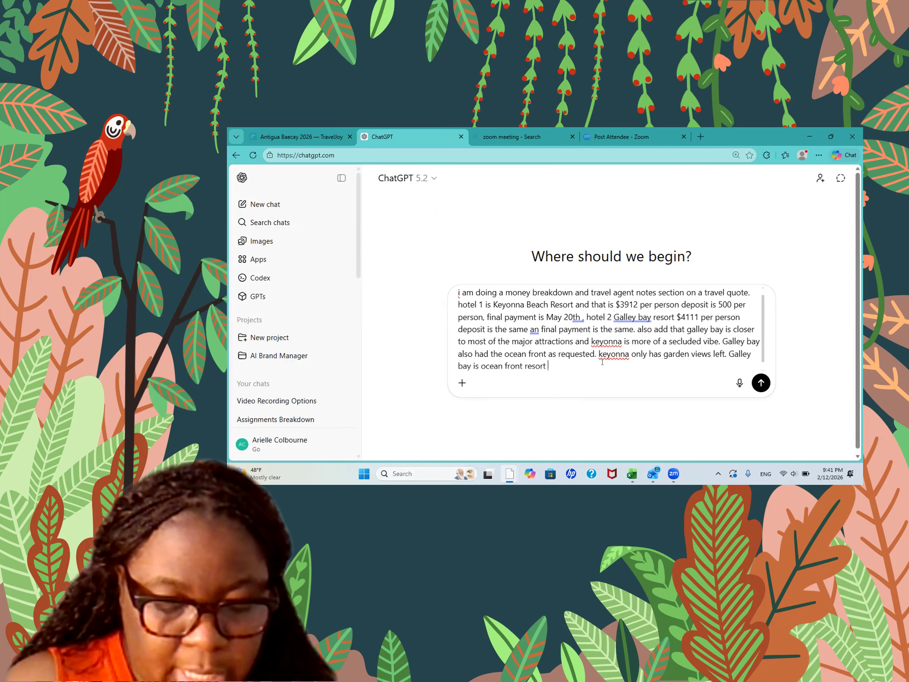
# - Finish the prompt with "and keyonna is 10 min walk to the beach" and send it
pyautogui.write('and keyonna ')
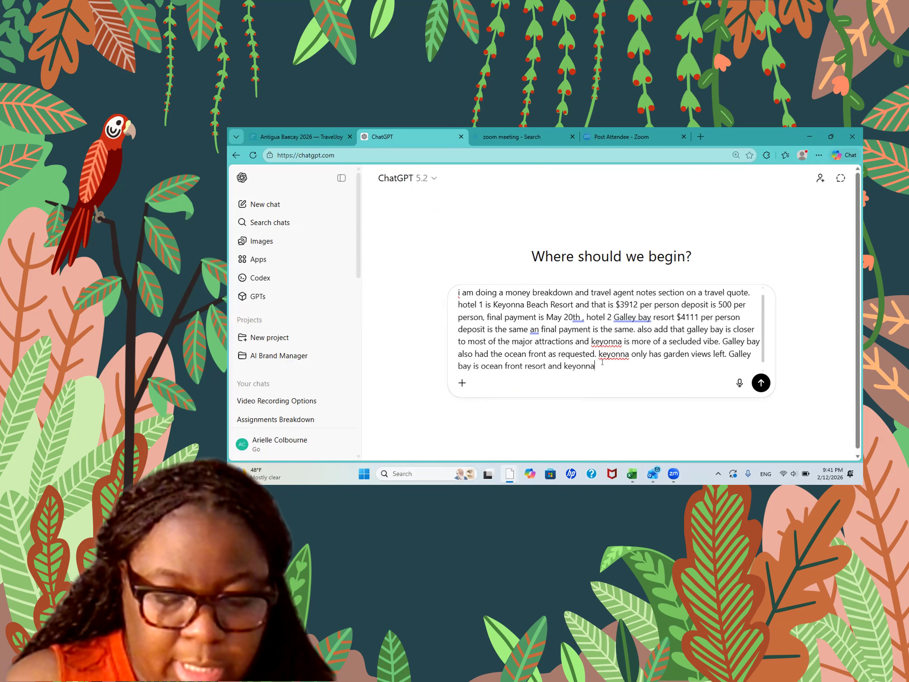
pyautogui.write('is')
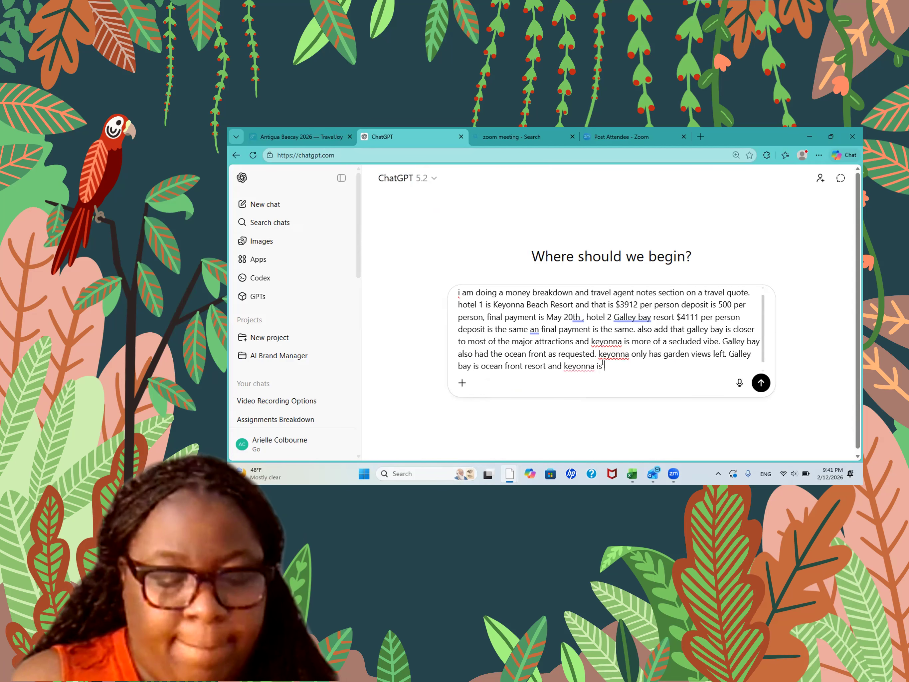
pyautogui.write(' 10 min ')
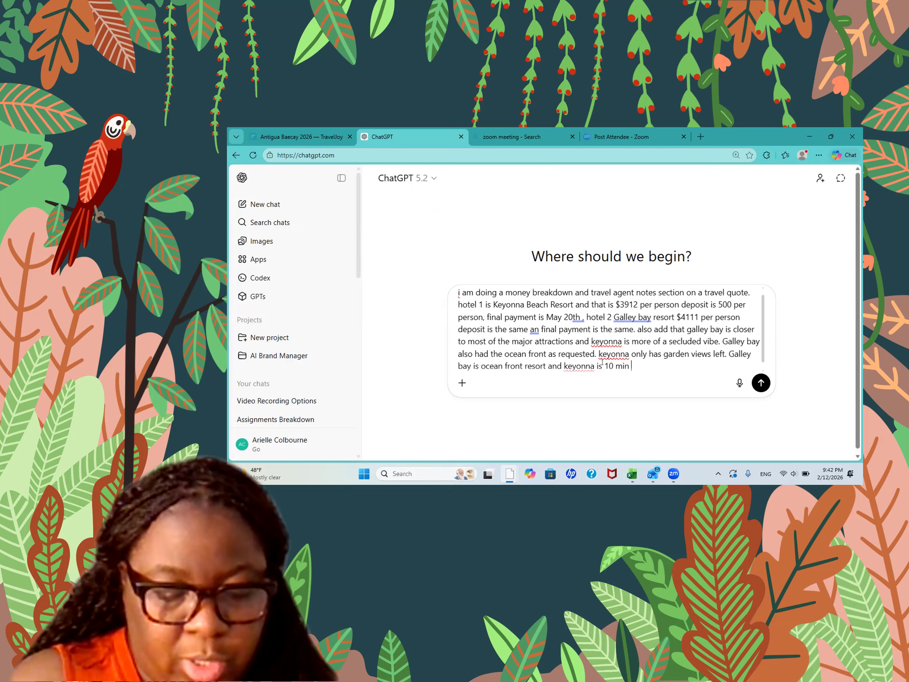
pyautogui.write('walk o')
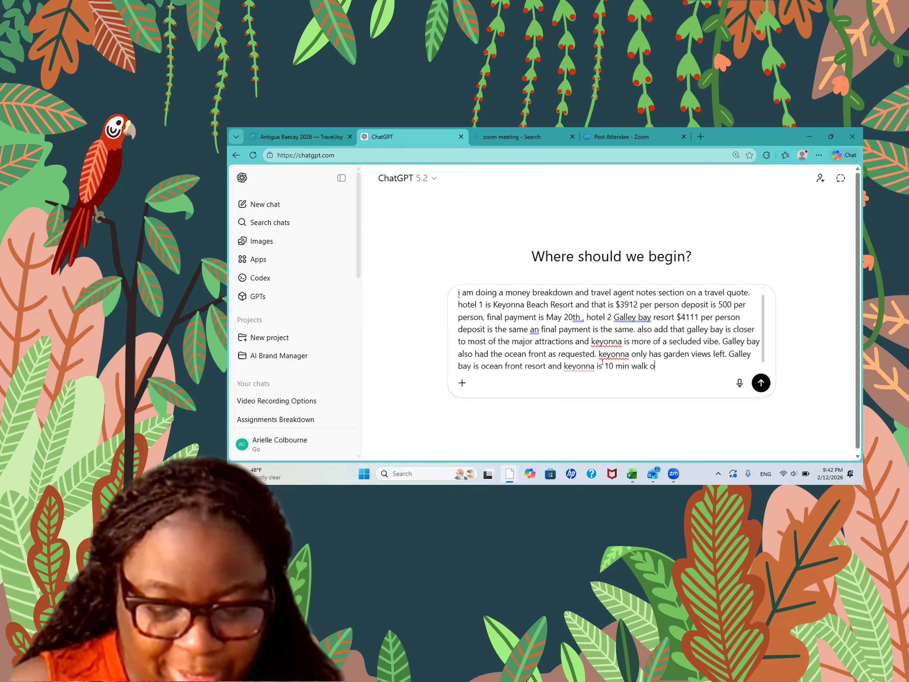
pyautogui.press('BackSpace')
pyautogui.write('to the d')
pyautogui.press('BackSpace')
pyautogui.write('be')
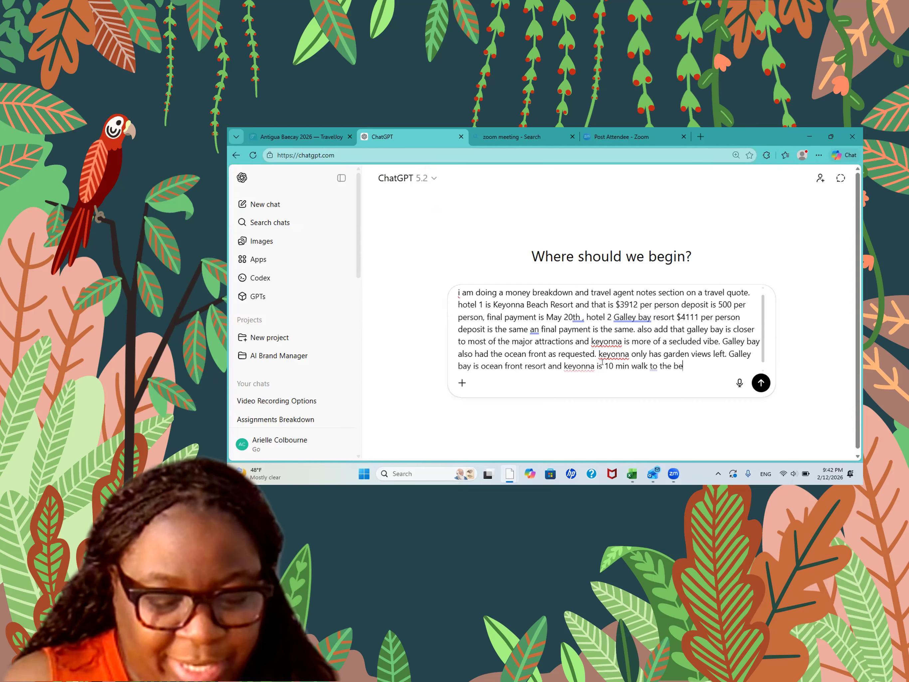
pyautogui.write('ah')
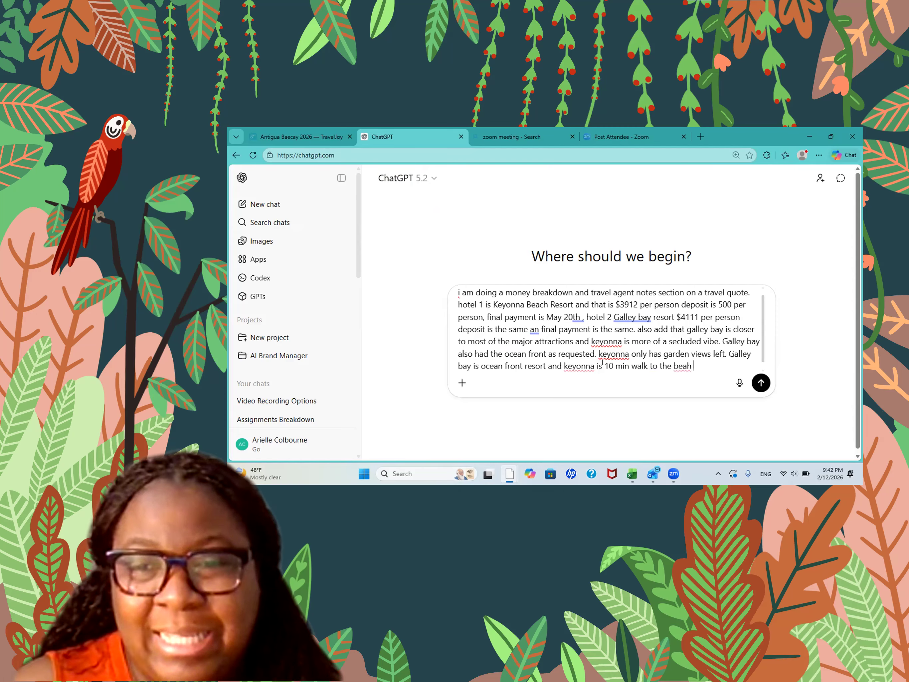
pyautogui.press('BackSpace')
pyautogui.press('BackSpace')
pyautogui.write('ch')
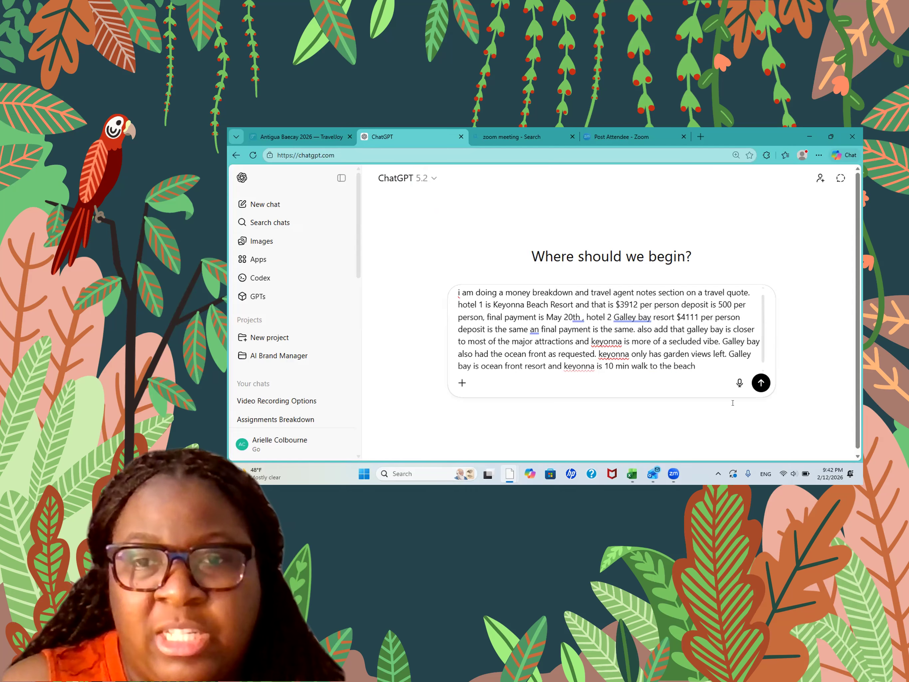
pyautogui.press('Return')
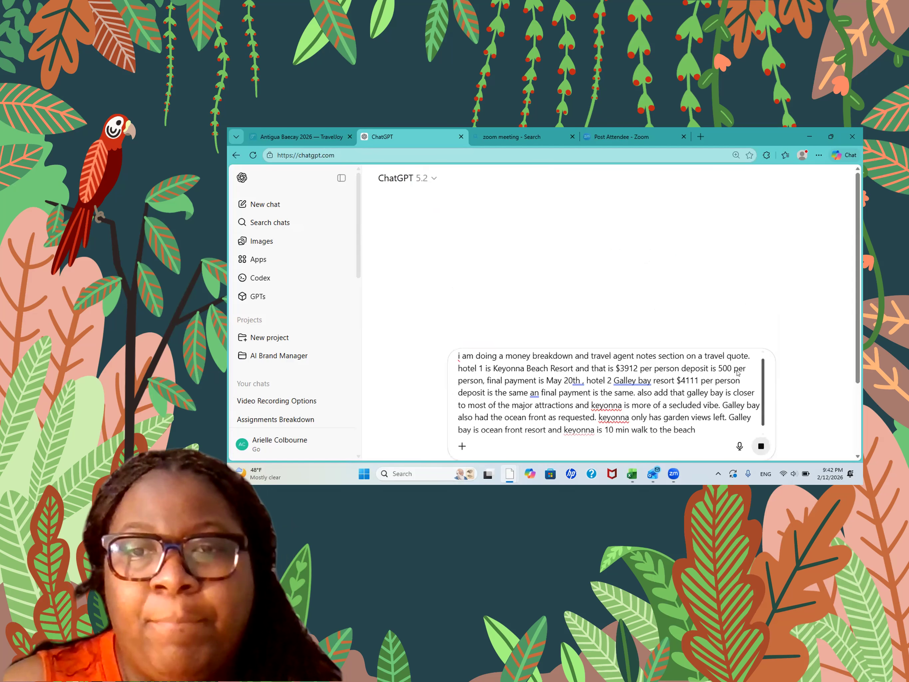
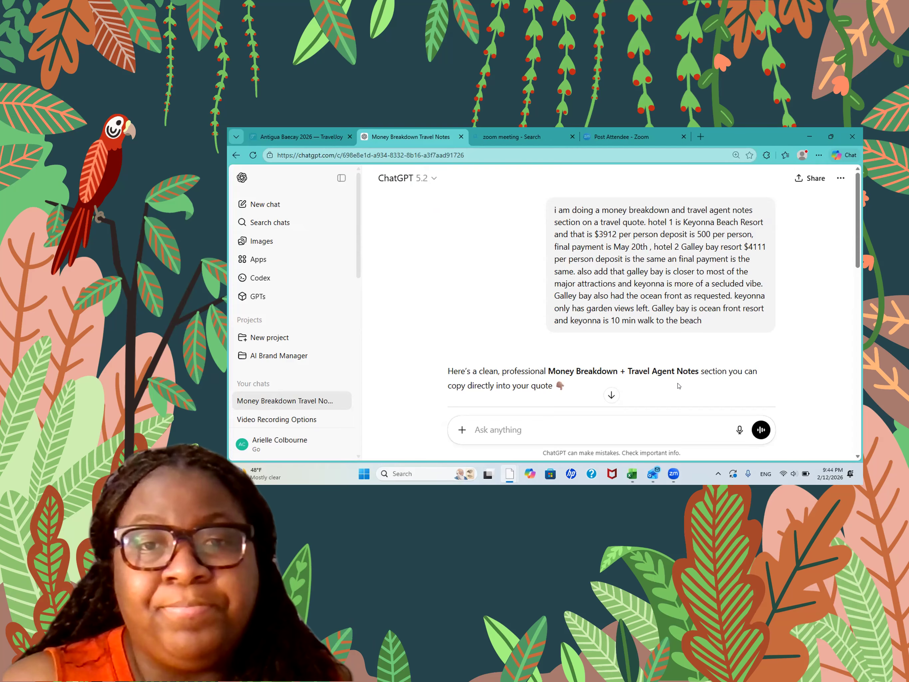
# - Review the drafted money breakdown and travel agent notes for both resorts in the reply
pyautogui.scroll(-5, 642, 356)
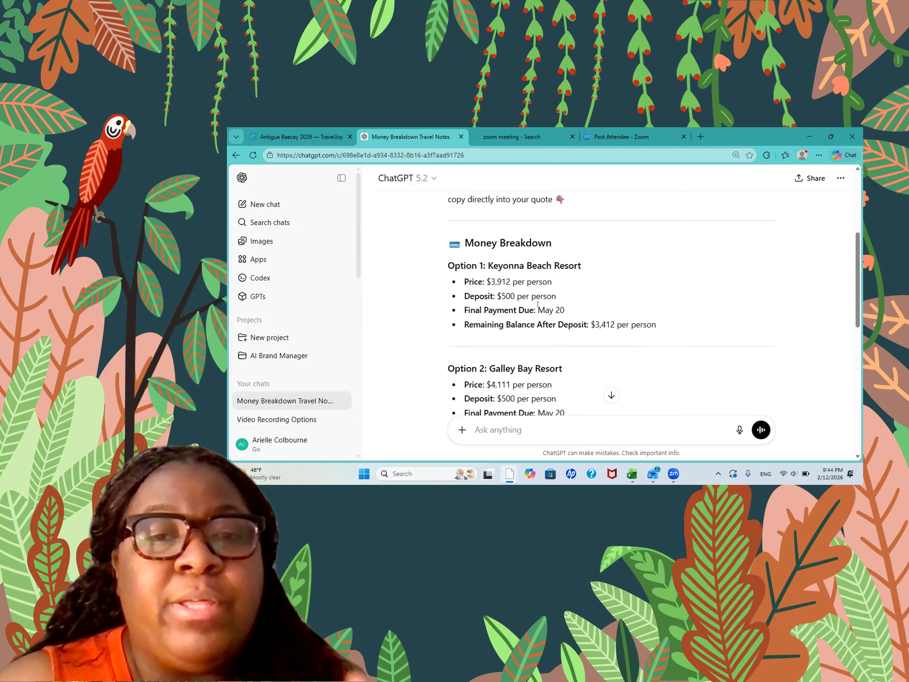
pyautogui.scroll(-1, 593, 332)
pyautogui.scroll(-3, 592, 333)
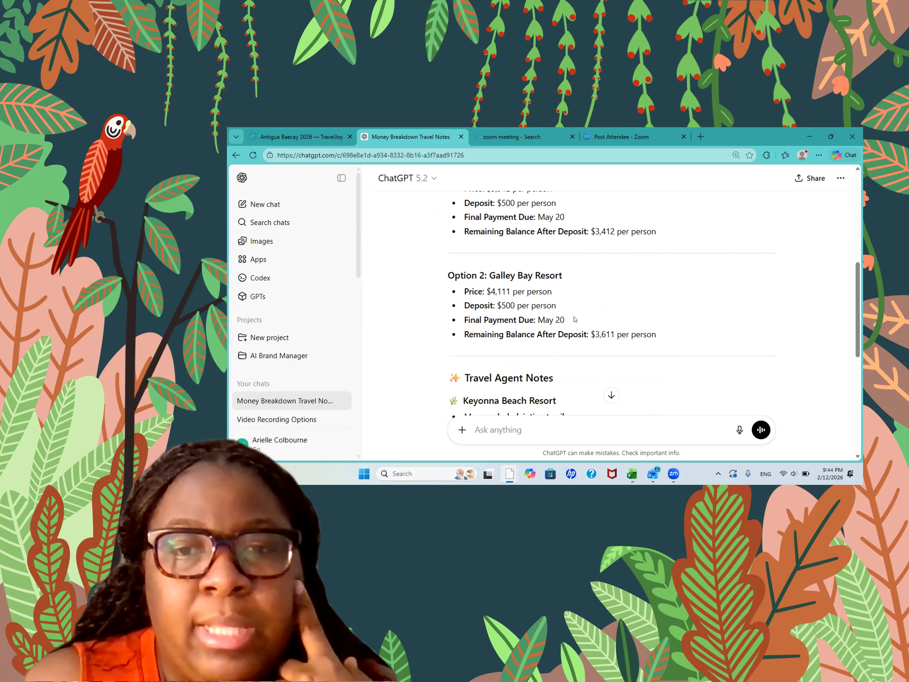
pyautogui.scroll(2, 582, 317)
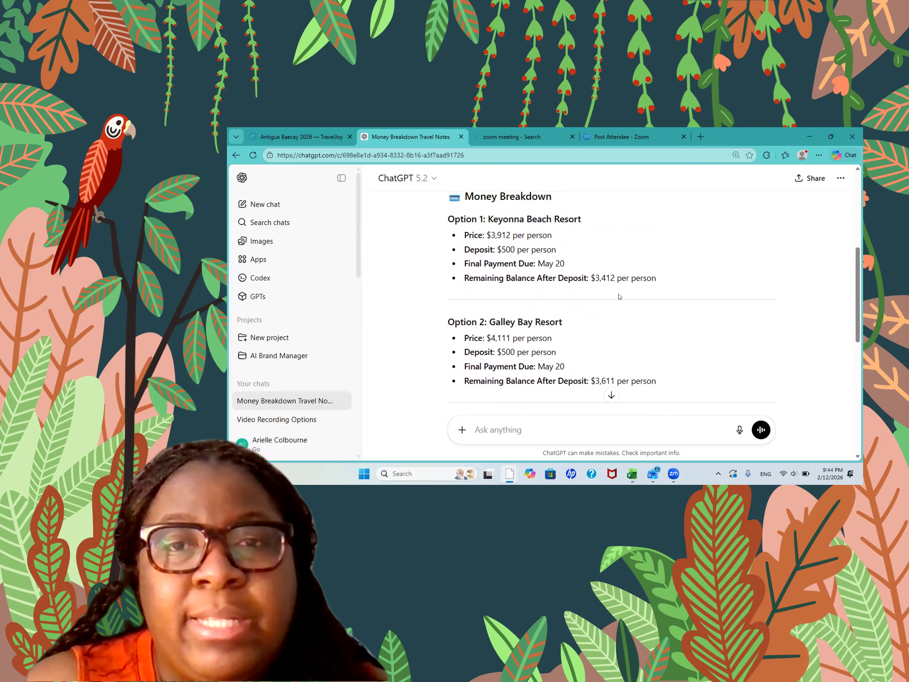
pyautogui.scroll(1, 597, 261)
pyautogui.scroll(3, 597, 260)
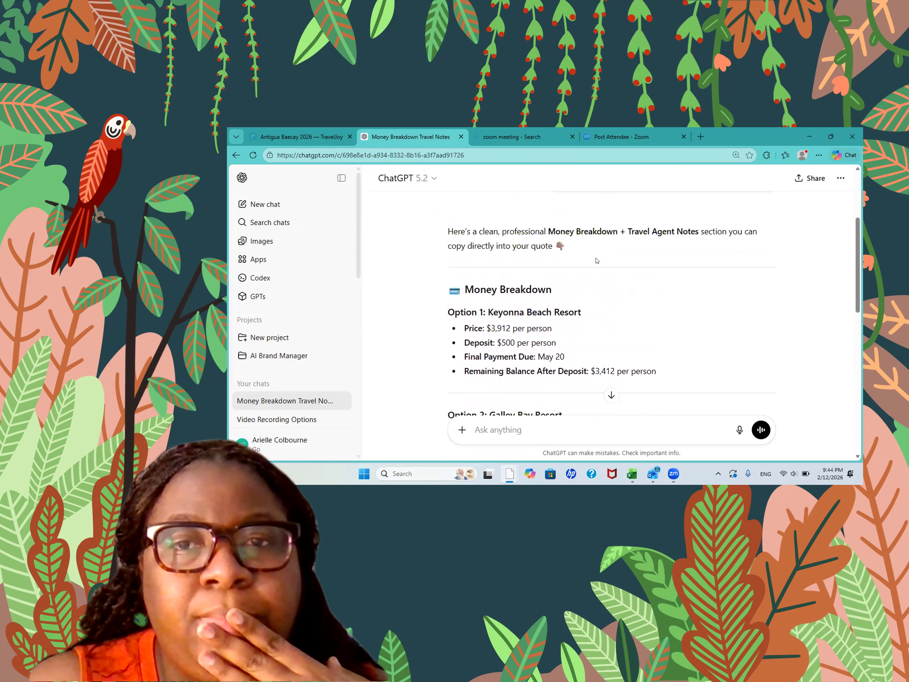
pyautogui.scroll(-4, 660, 301)
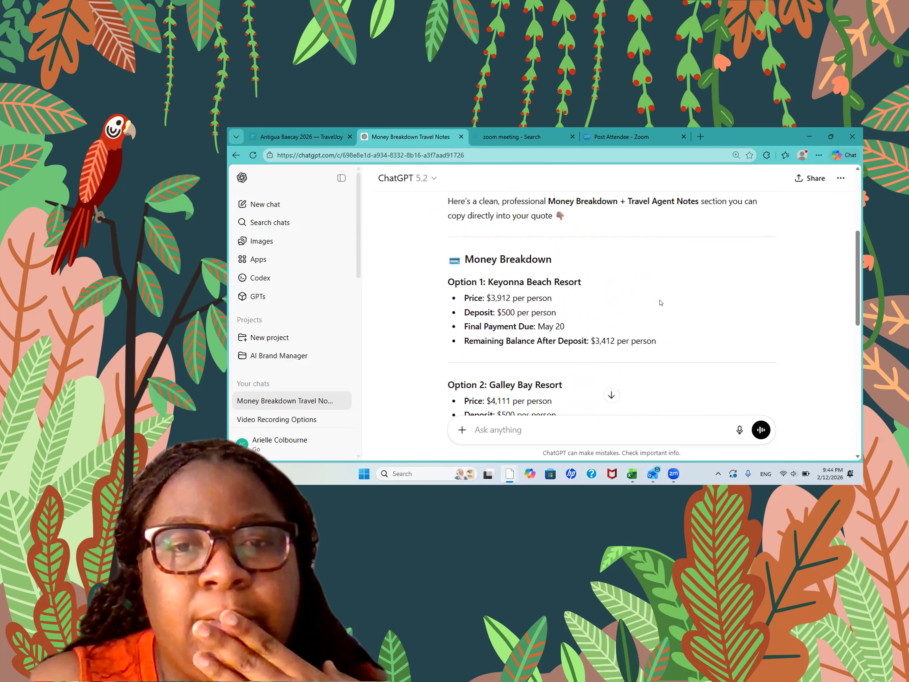
pyautogui.scroll(-3, 663, 305)
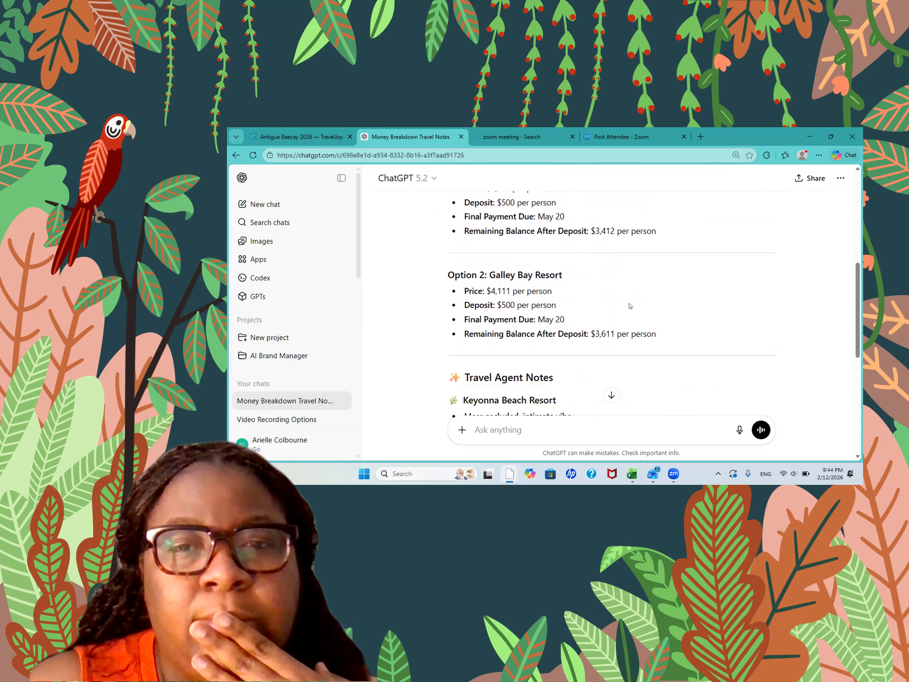
pyautogui.scroll(-5, 641, 297)
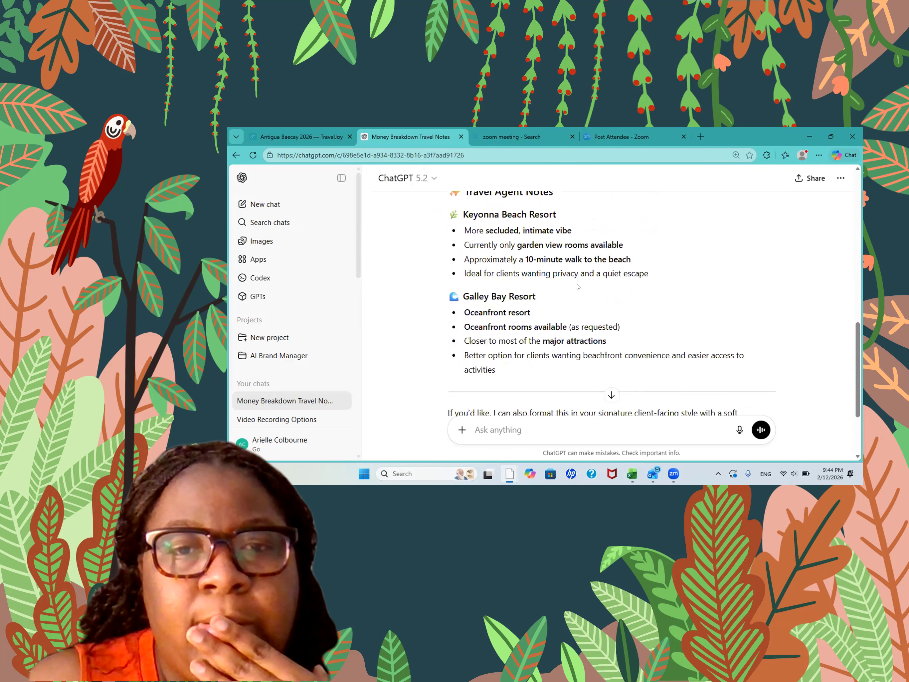
pyautogui.scroll(-1, 660, 284)
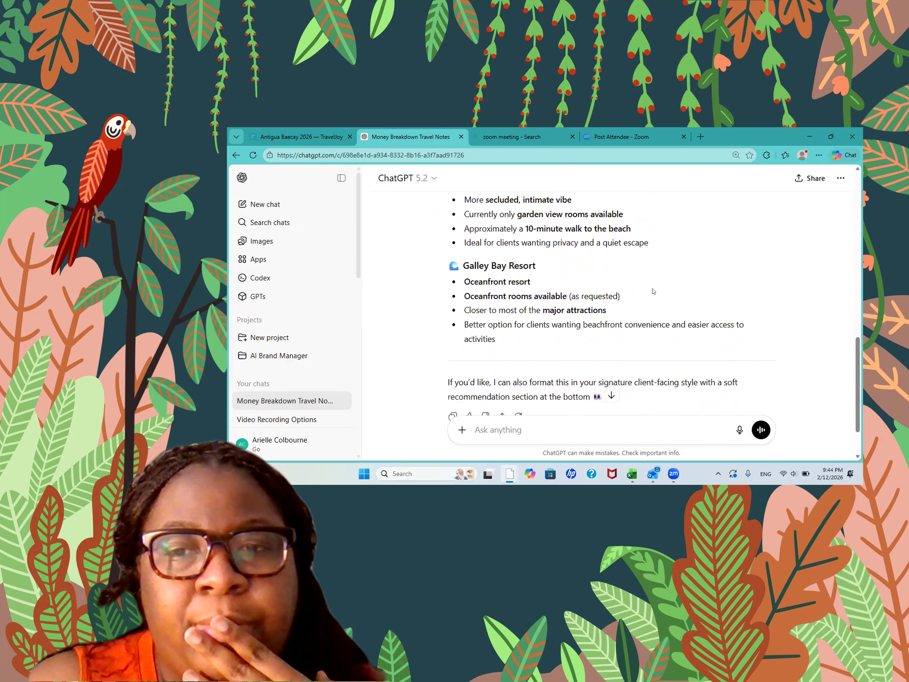
pyautogui.scroll(1, 660, 293)
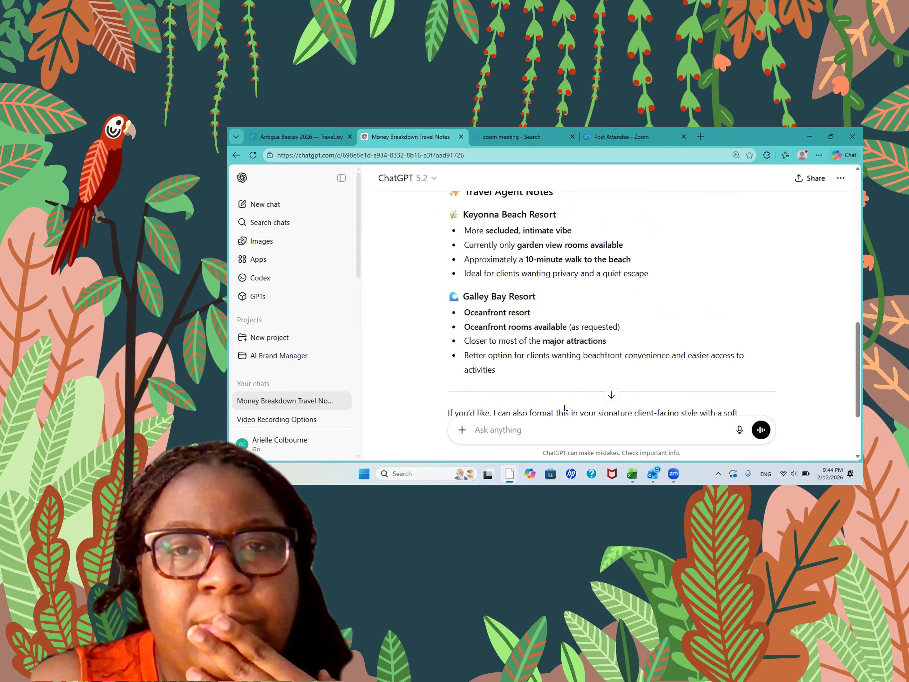
# - Start a follow-up prompt with "remove the bold text," and correct the misspelled word to "bold"
pyautogui.click(528, 430)
pyautogui.write('re')
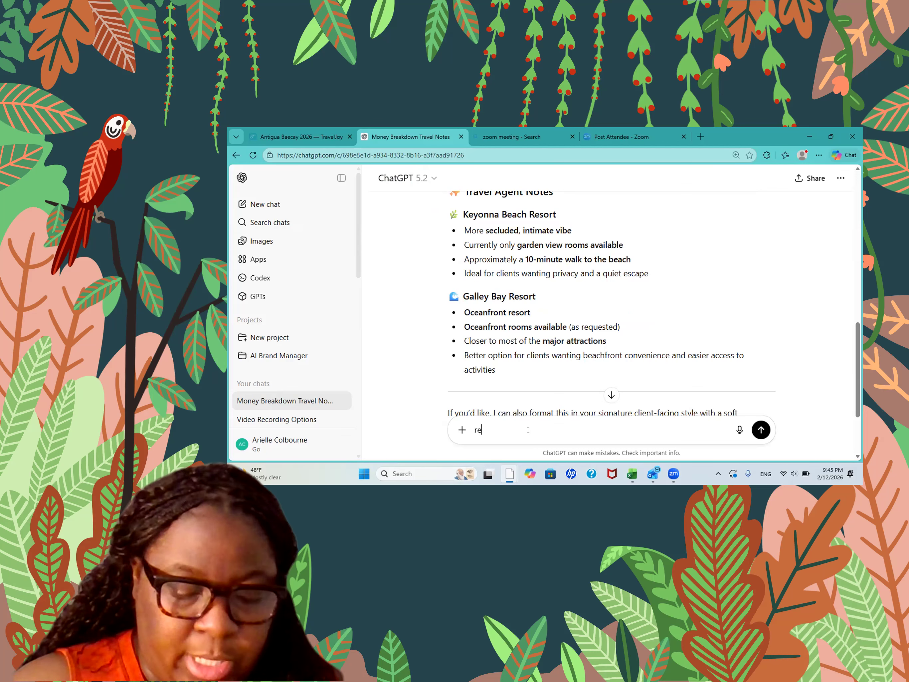
pyautogui.write('move the b')
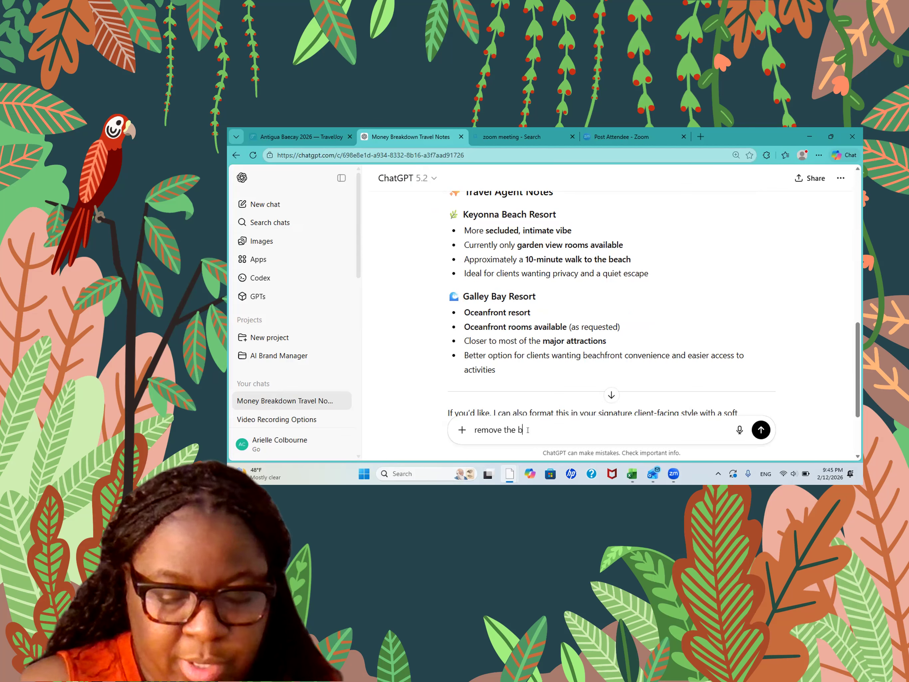
pyautogui.write('old text,')
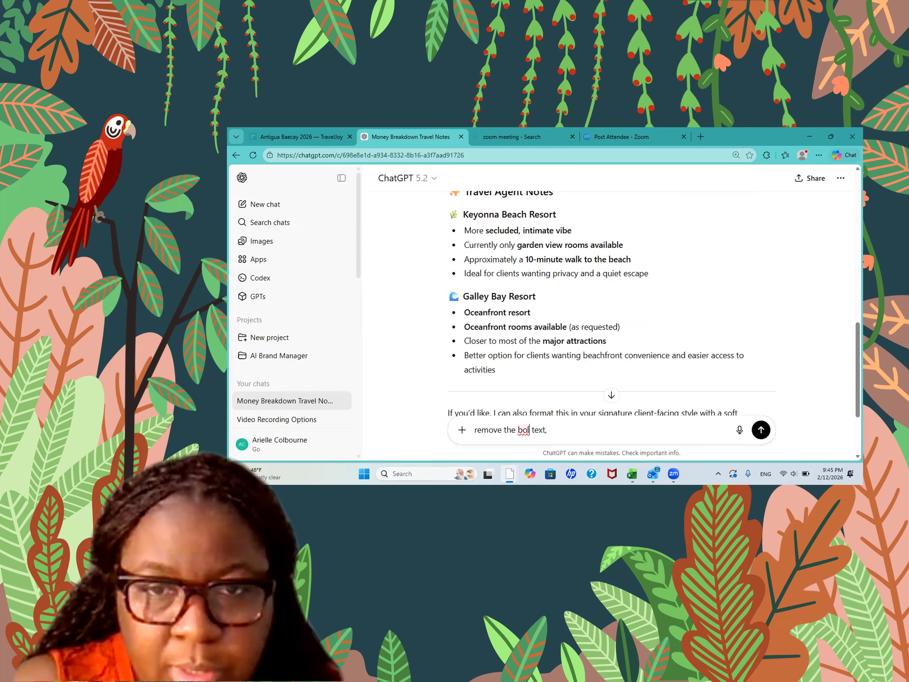
pyautogui.rightClick(524, 429)
pyautogui.click(527, 382)
pyautogui.click(562, 429)
# - Complete the follow-up prompt with "remove the remaining balance after deposit option" and send it
pyautogui.write('remove')
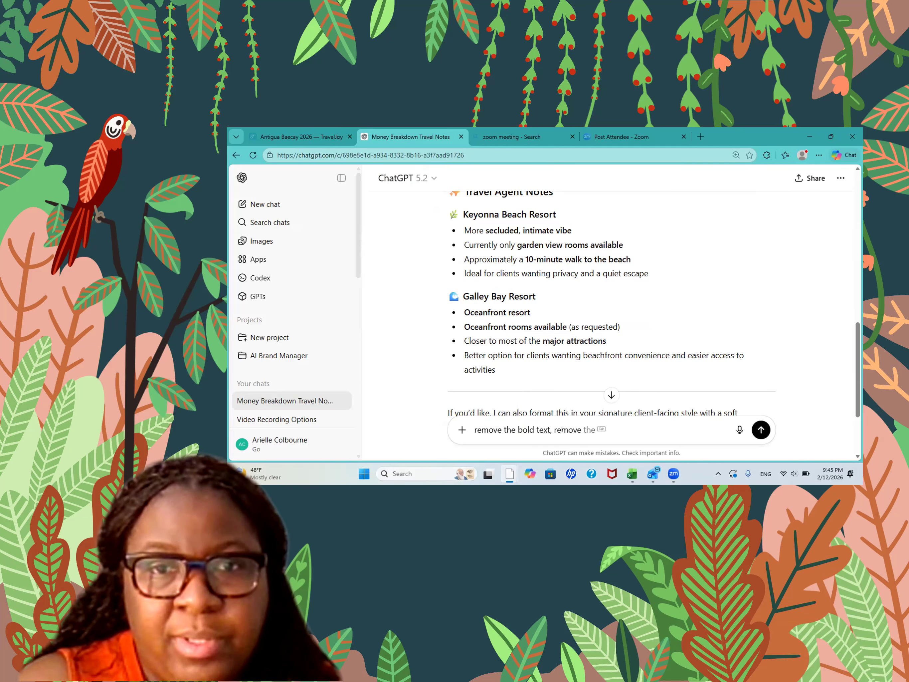
pyautogui.write(' the')
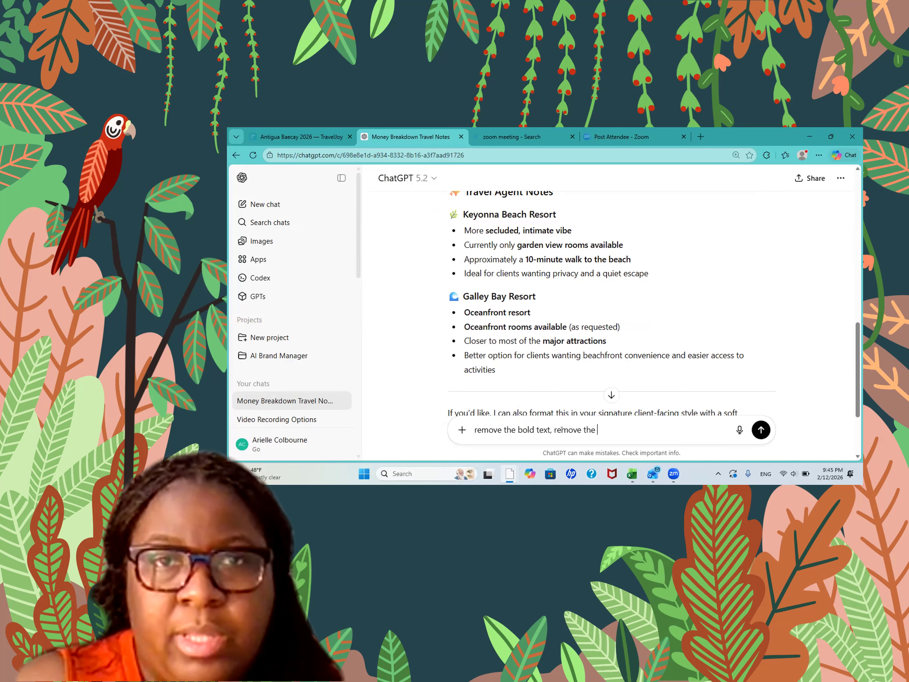
pyautogui.scroll(3, 694, 255)
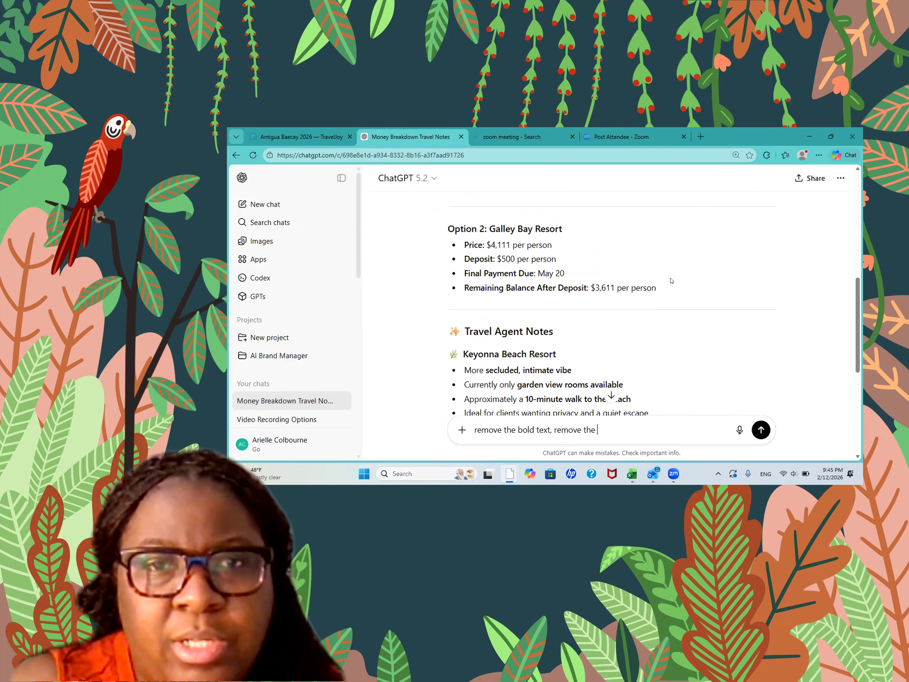
pyautogui.scroll(-5, 679, 347)
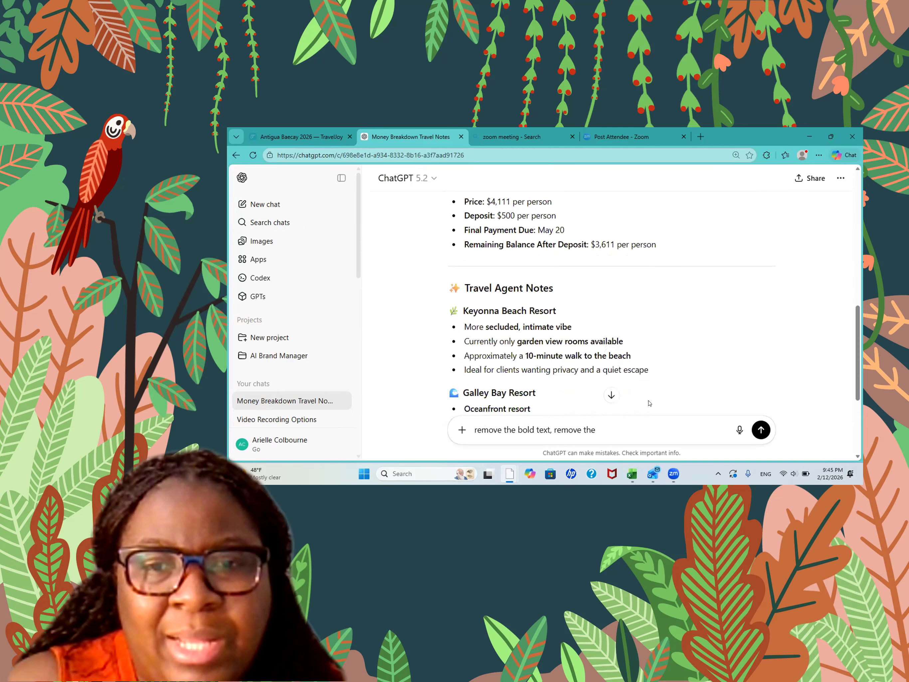
pyautogui.write('remai')
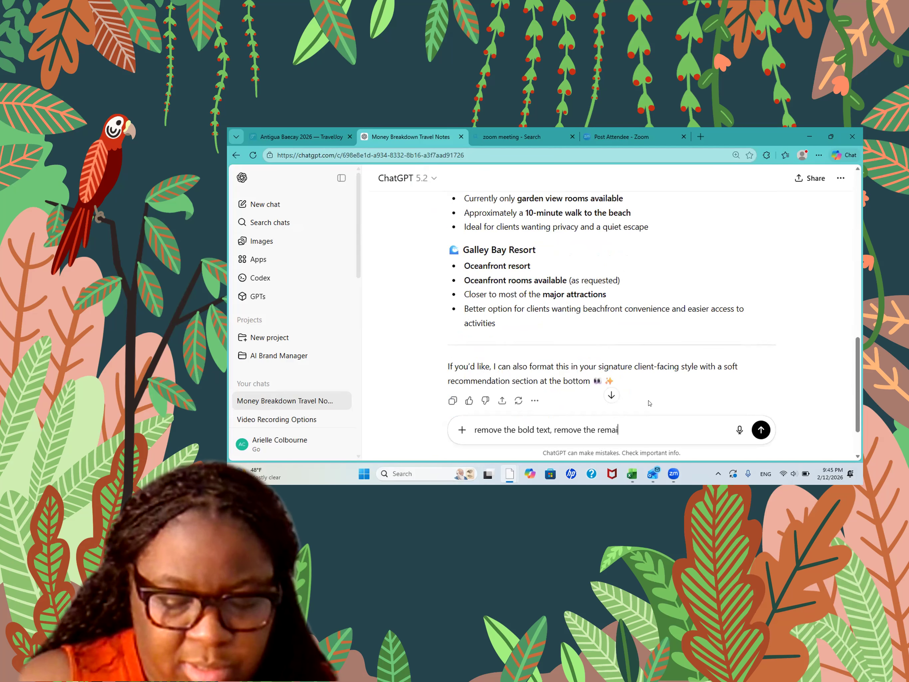
pyautogui.write('ning balance')
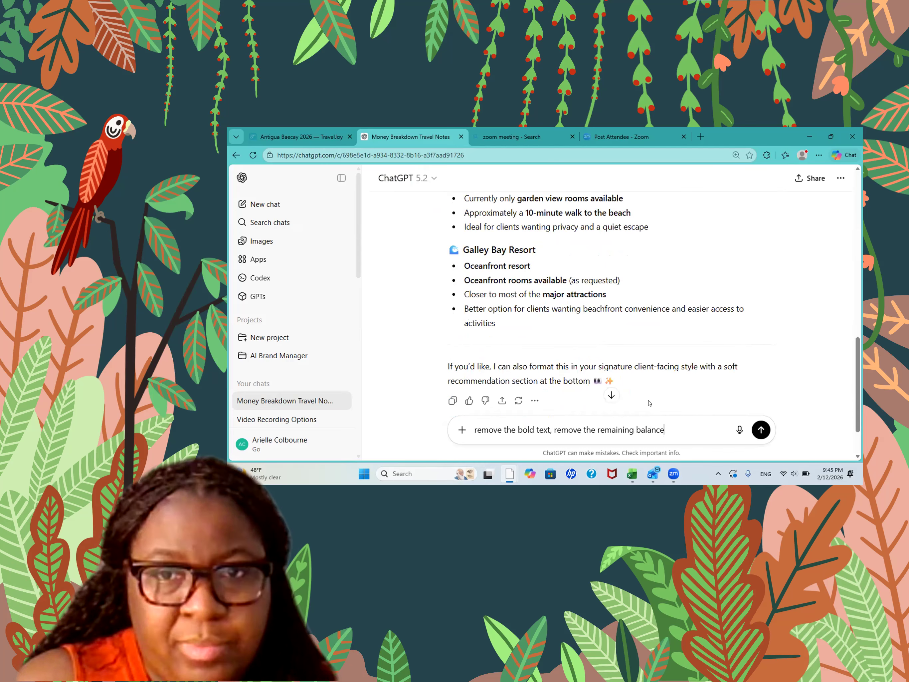
pyautogui.write(' after d')
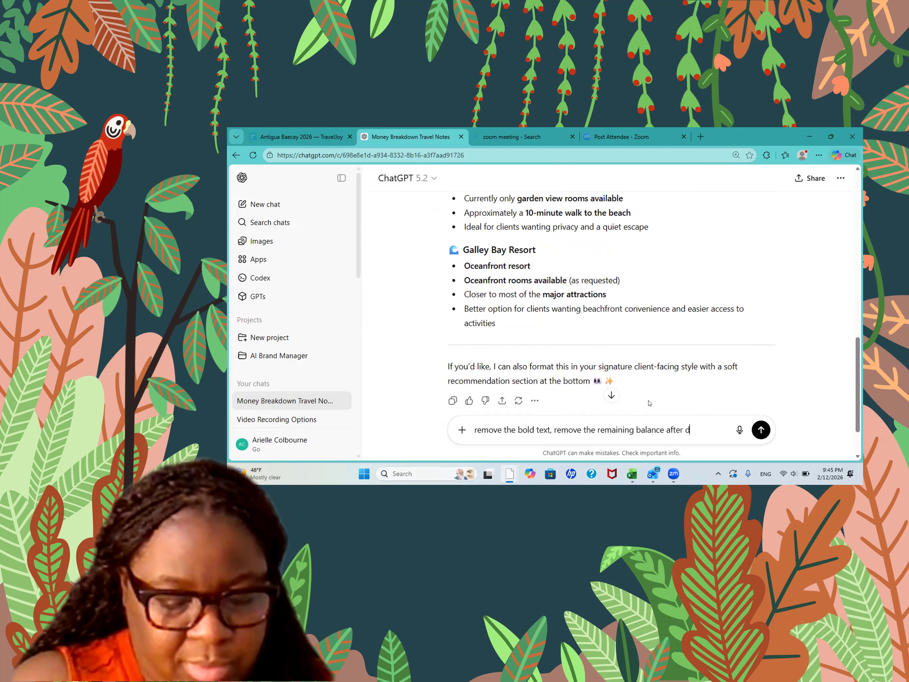
pyautogui.write('eposit option')
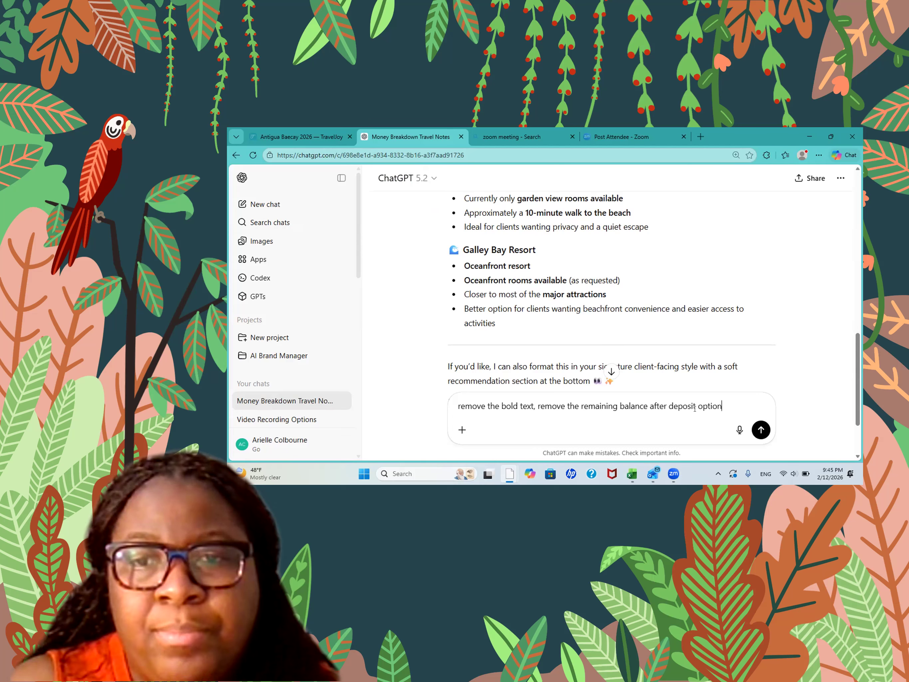
pyautogui.scroll(1, 602, 281)
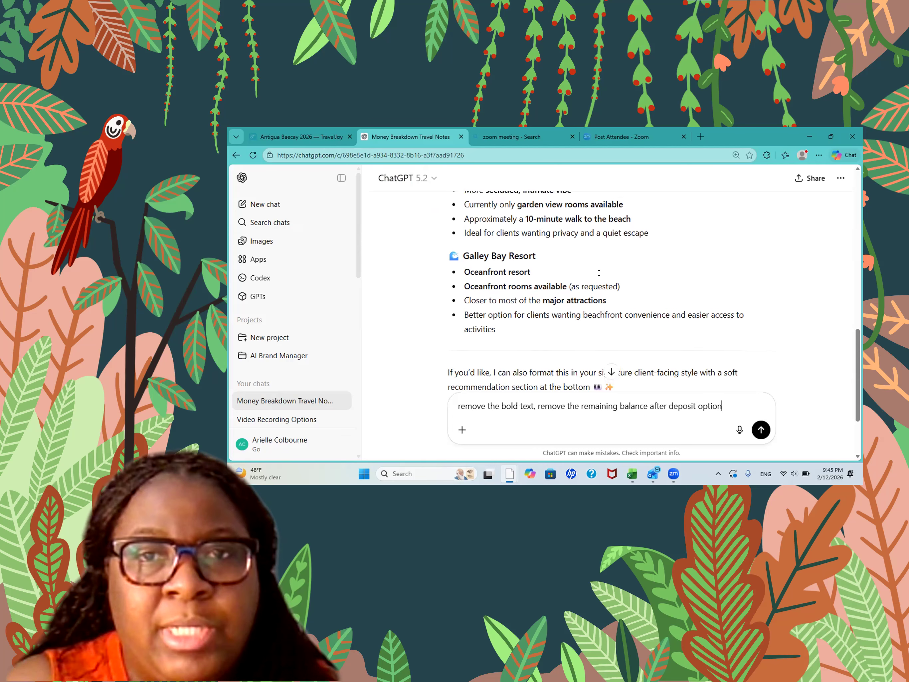
pyautogui.scroll(4, 601, 276)
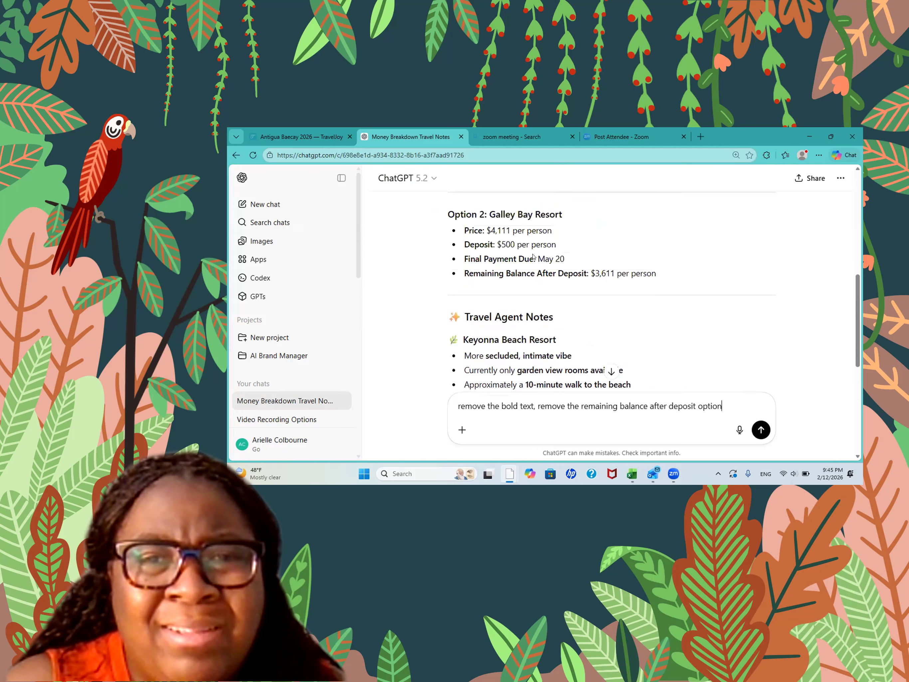
pyautogui.scroll(1, 544, 272)
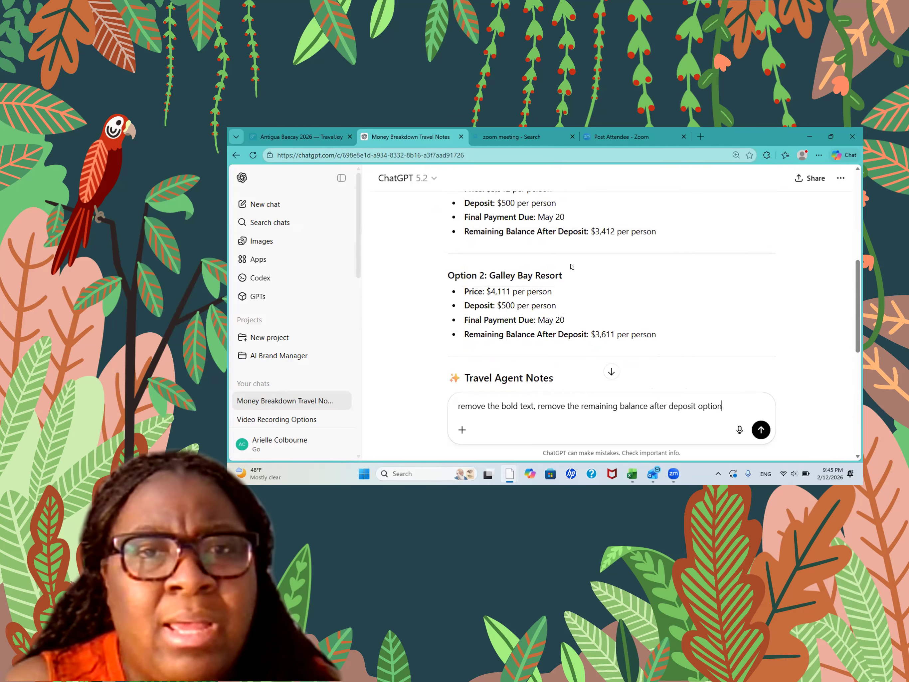
pyautogui.scroll(2, 572, 266)
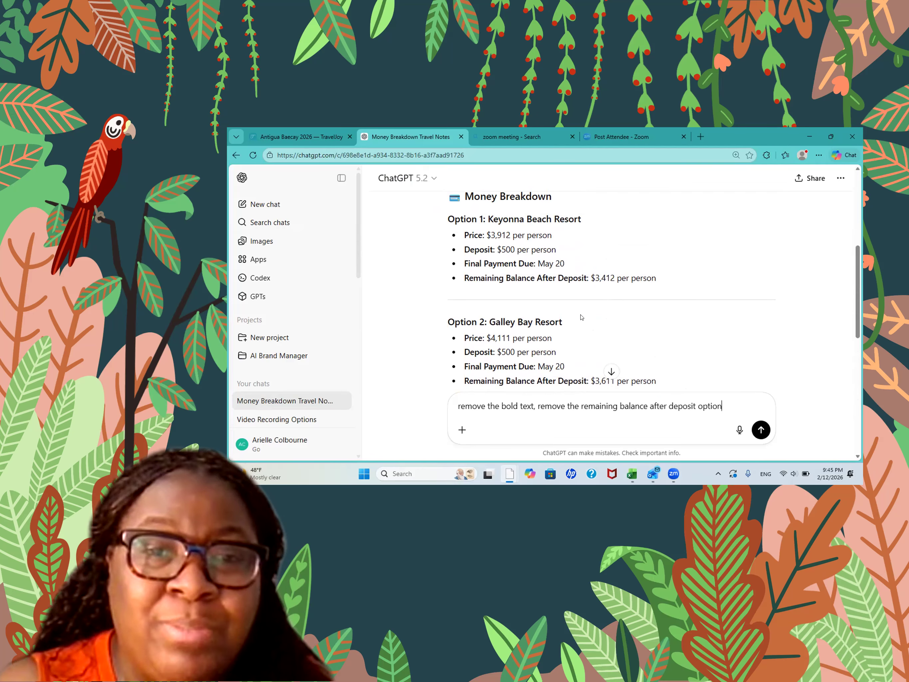
pyautogui.click(758, 426)
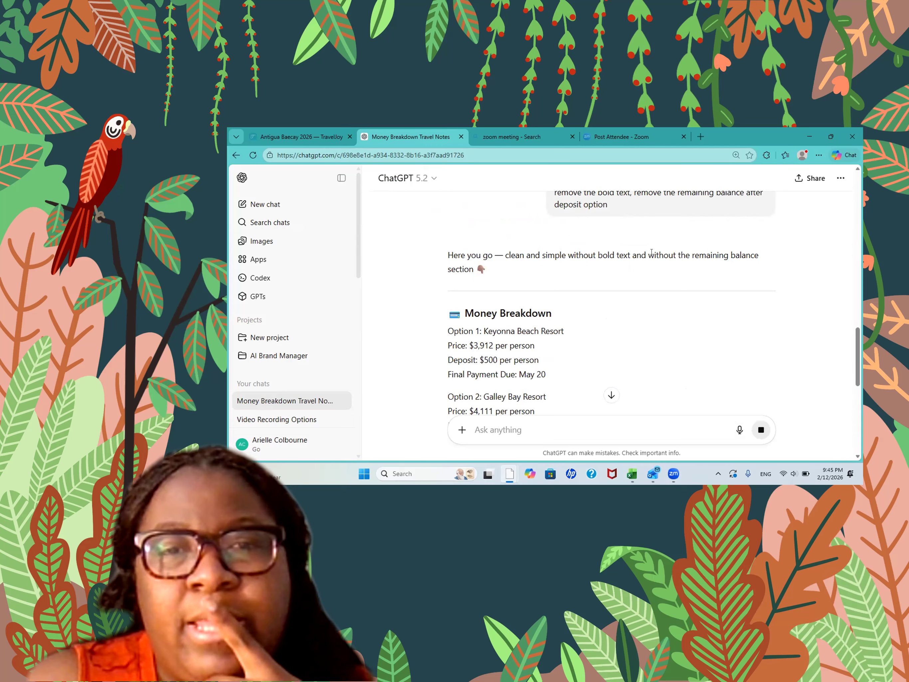
# - Copy the revised reply from the Money Breakdown heading through the last Galley Bay Resort note
pyautogui.scroll(-3, 649, 281)
pyautogui.scroll(-2, 607, 305)
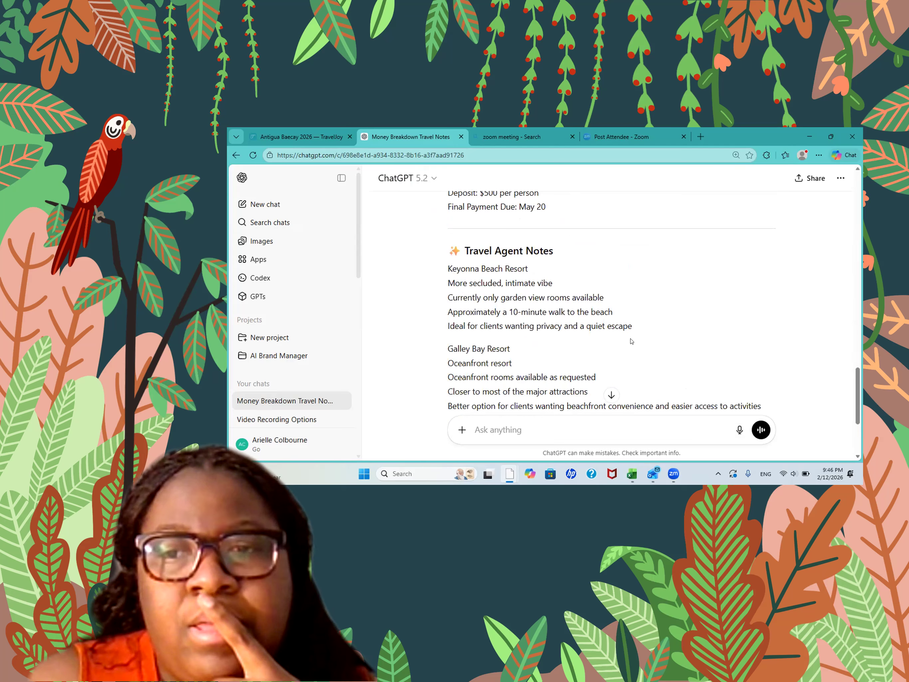
pyautogui.scroll(-2, 640, 343)
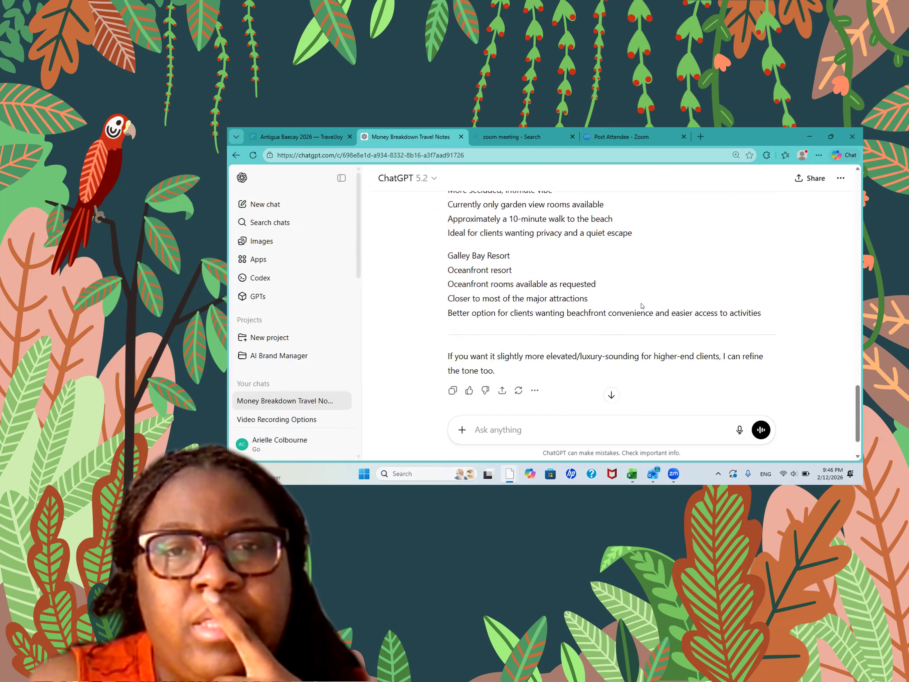
pyautogui.scroll(6, 641, 305)
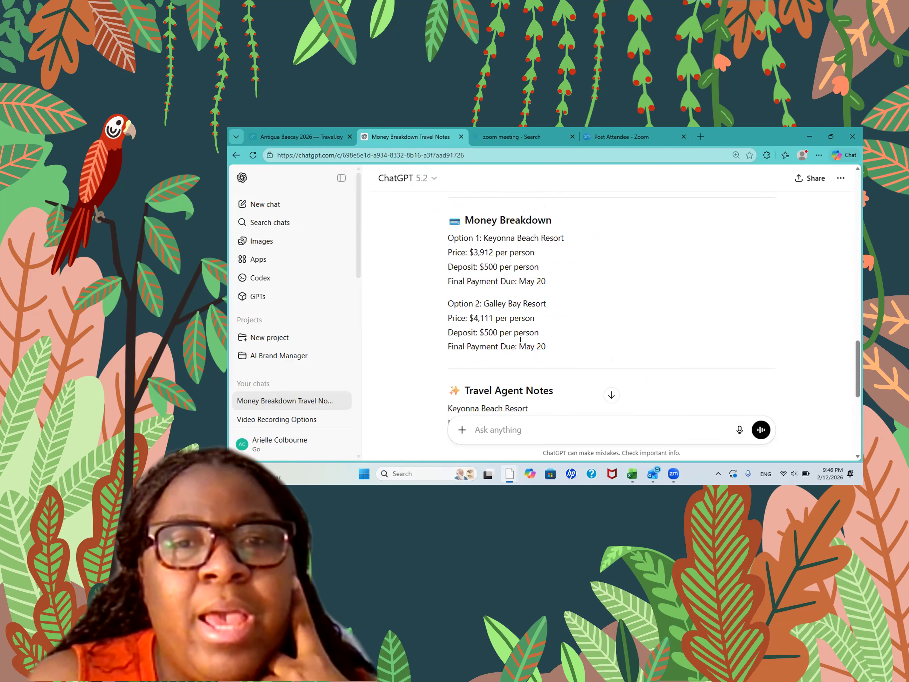
pyautogui.scroll(2, 524, 298)
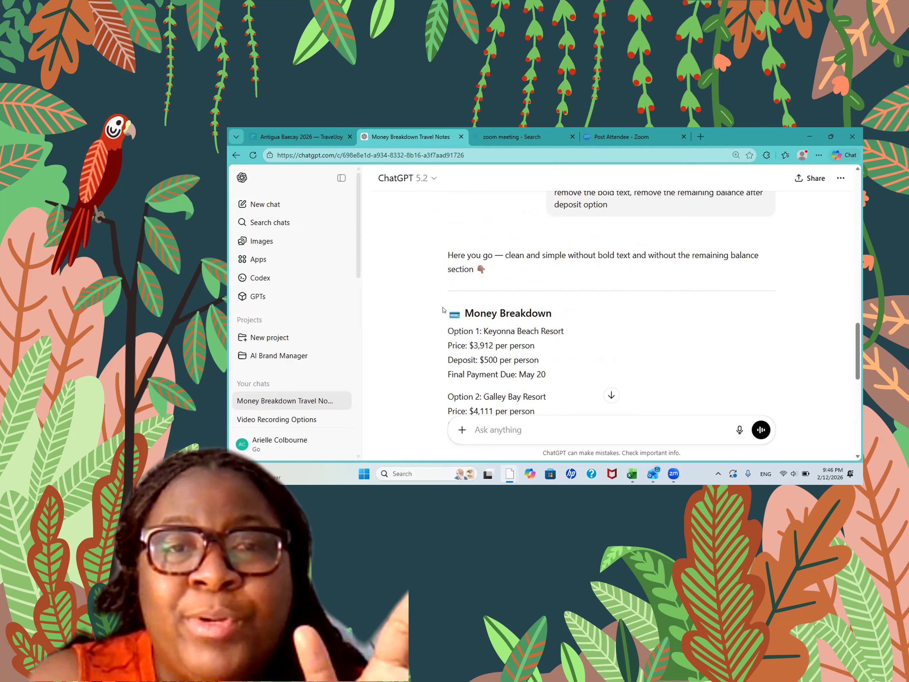
pyautogui.moveTo(444, 310); pyautogui.dragTo(598, 467)
pyautogui.moveTo(631, 354); pyautogui.dragTo(766, 266)
pyautogui.scroll(-3, 761, 284)
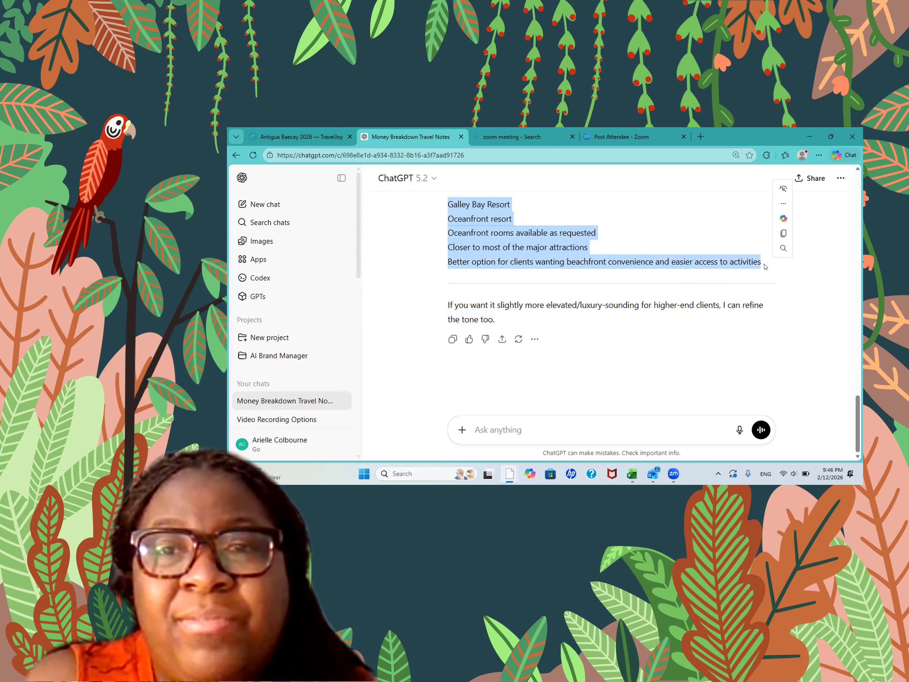
pyautogui.click(783, 232)
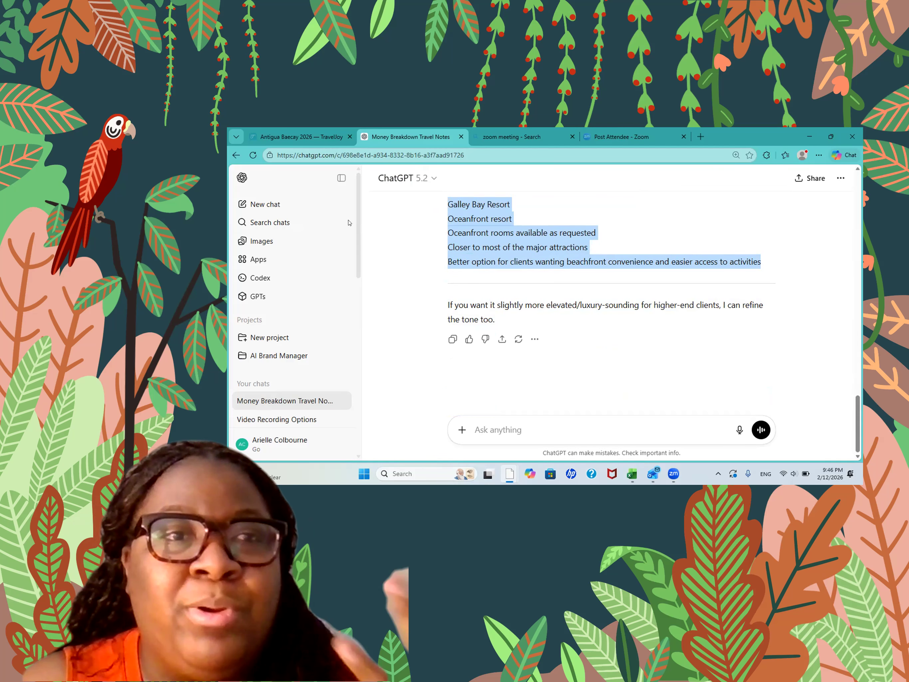
# - Switch to the TravelJoy proposal and paste the copied text into the "Let's Talk Money + Travel Advisor Notes" item description
pyautogui.click(280, 139)
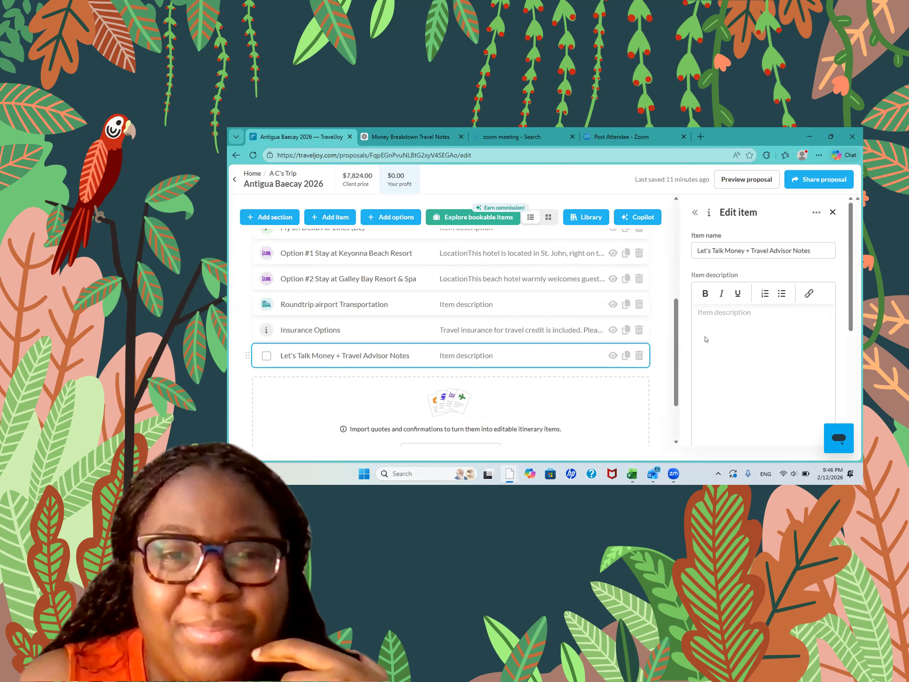
pyautogui.rightClick(729, 332)
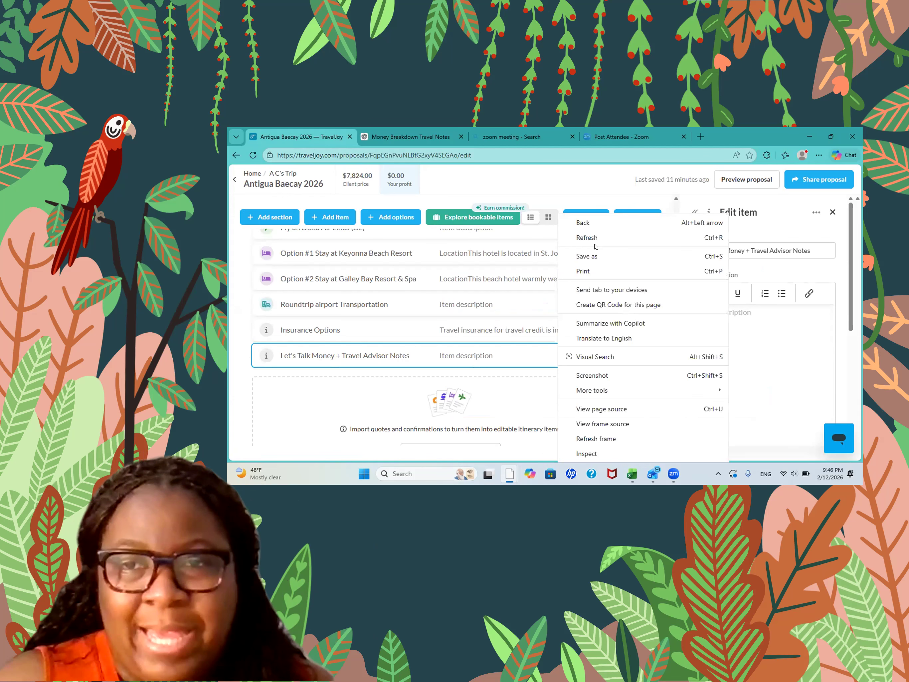
pyautogui.click(761, 334)
pyautogui.hotkey('ctrl', 'v')
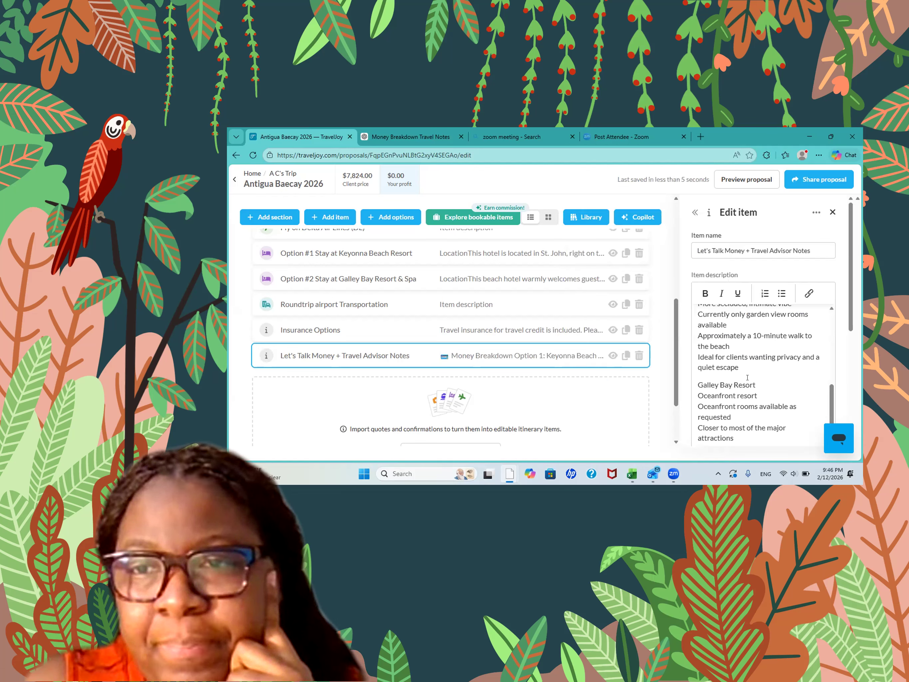
pyautogui.scroll(10, 740, 385)
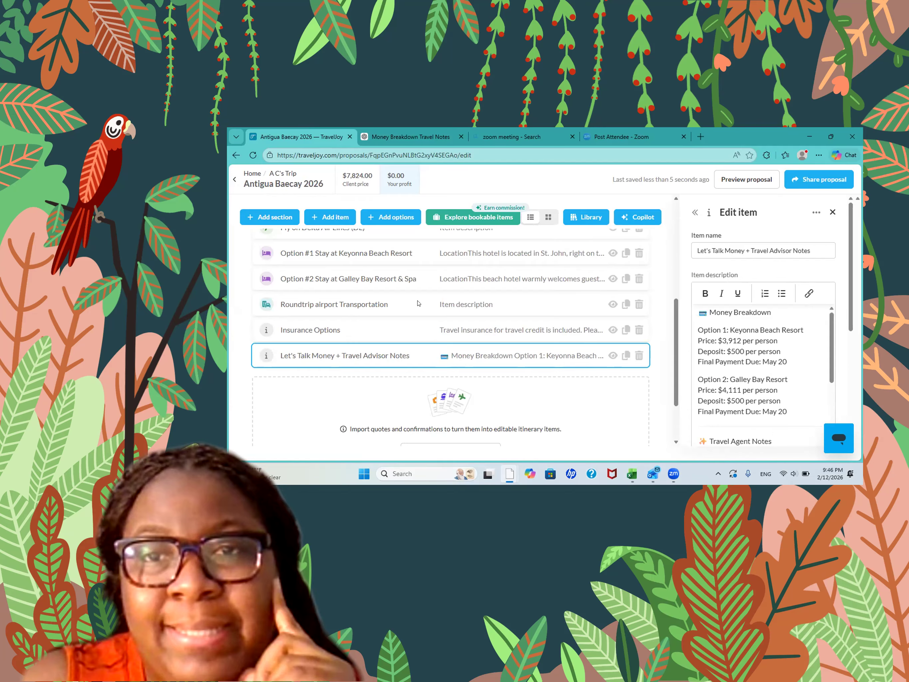
# - Preview the Antigua Baecay 2026 proposal as the client and examine its cover, deposit, total price and Delta flight details
pyautogui.scroll(1, 418, 303)
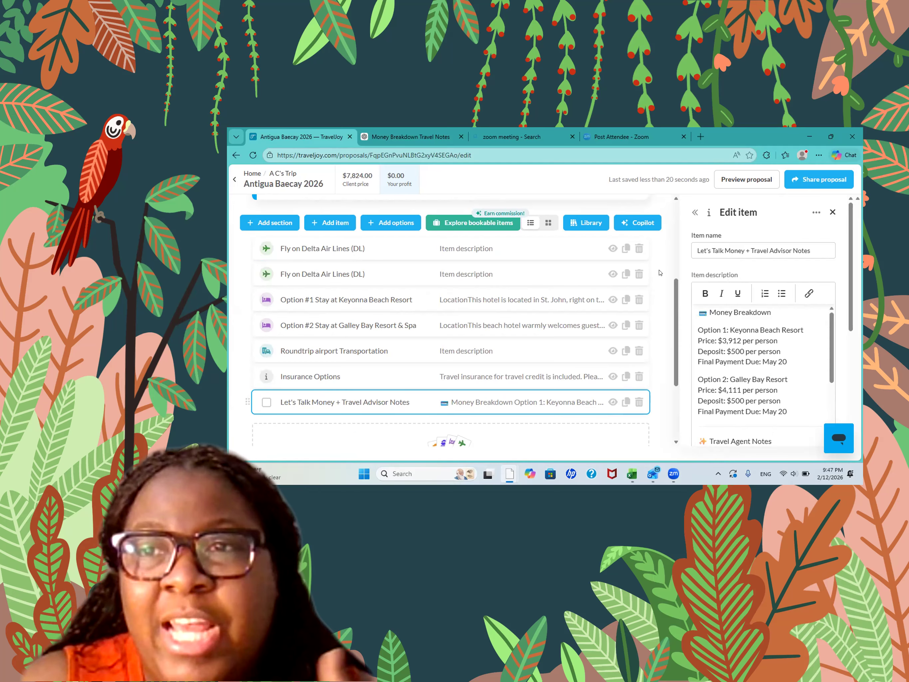
pyautogui.moveTo(675, 284); pyautogui.dragTo(675, 257)
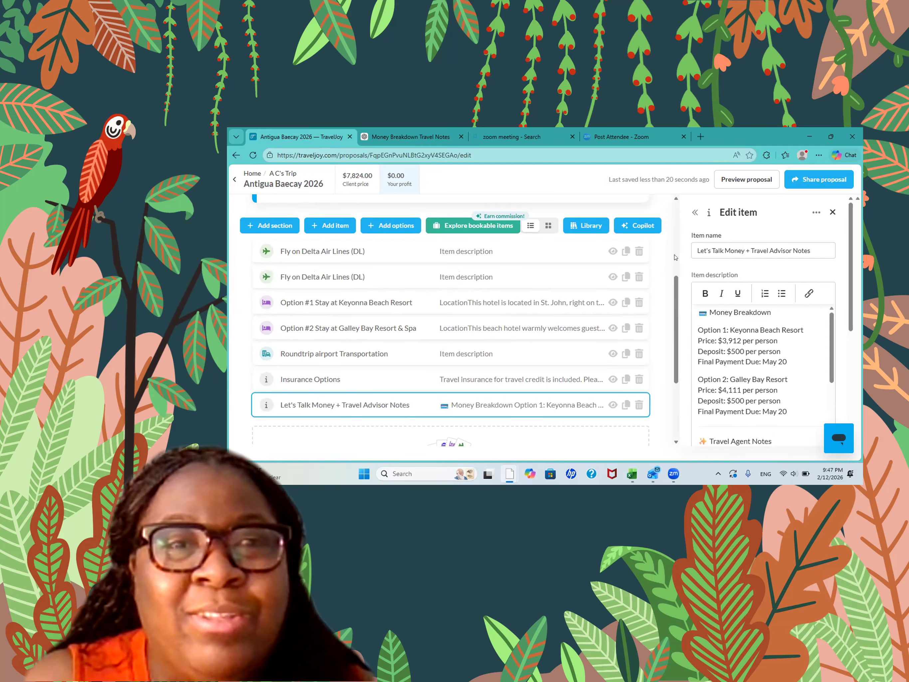
pyautogui.scroll(2, 675, 257)
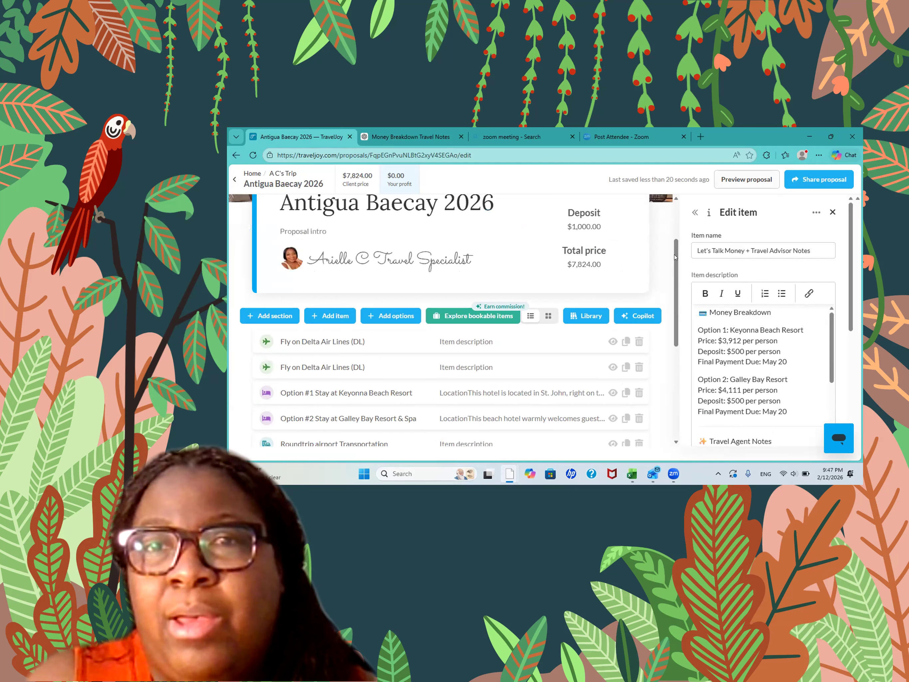
pyautogui.click(747, 179)
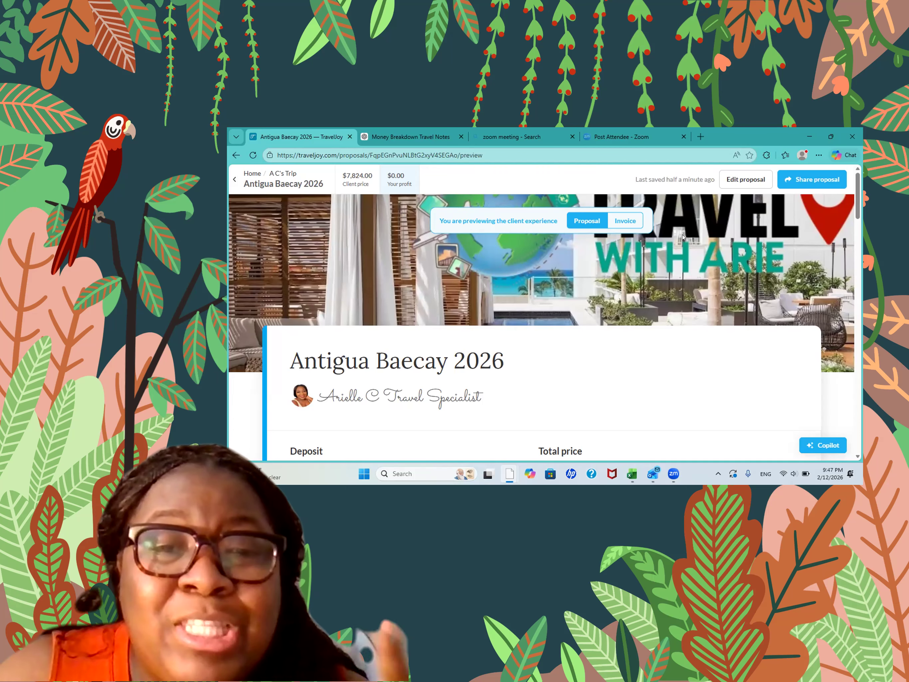
pyautogui.scroll(-3, 610, 311)
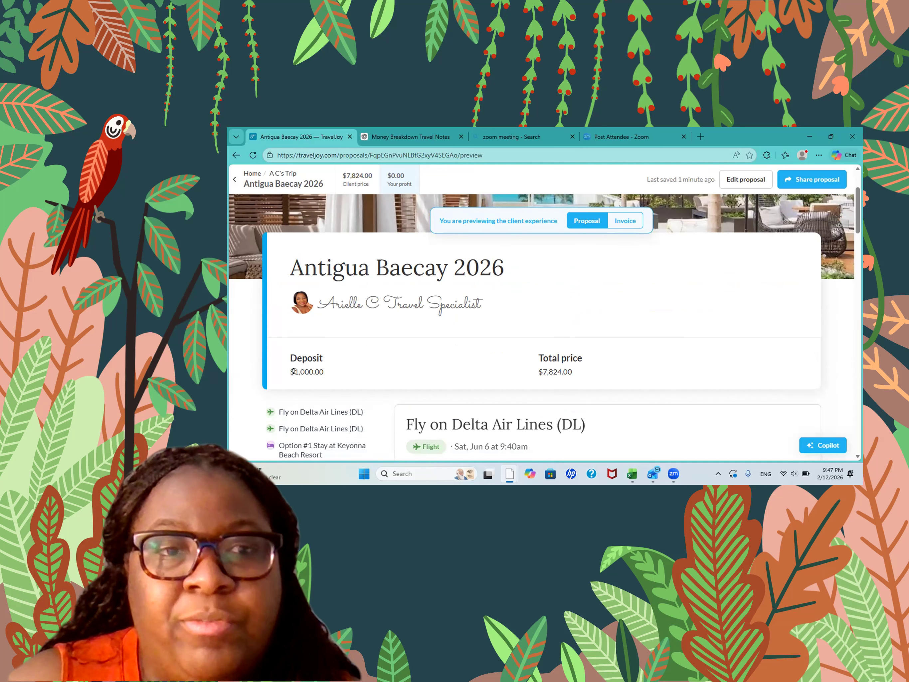
pyautogui.scroll(-1, 593, 302)
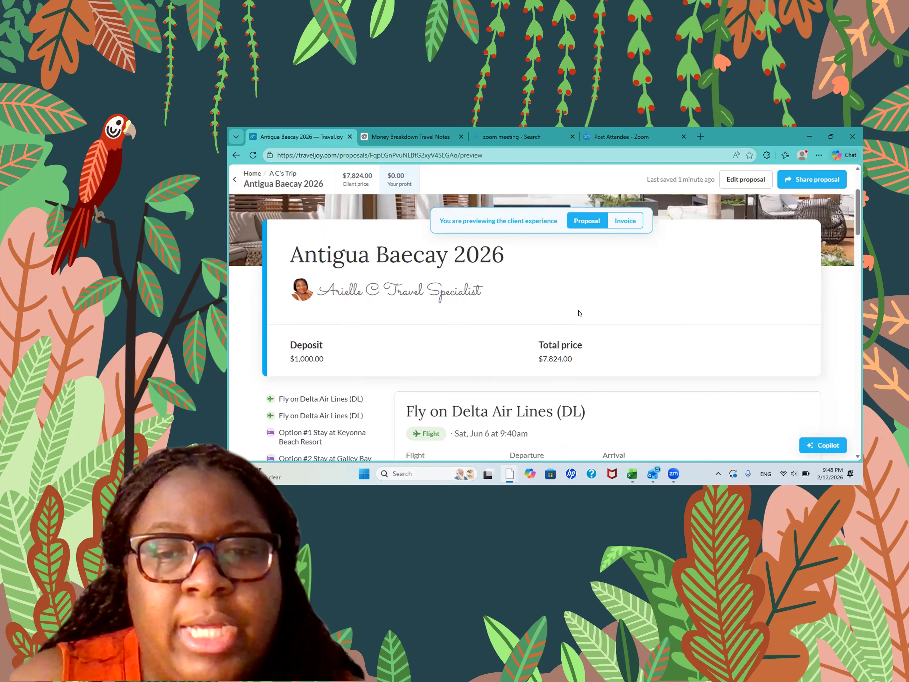
pyautogui.scroll(-1, 485, 339)
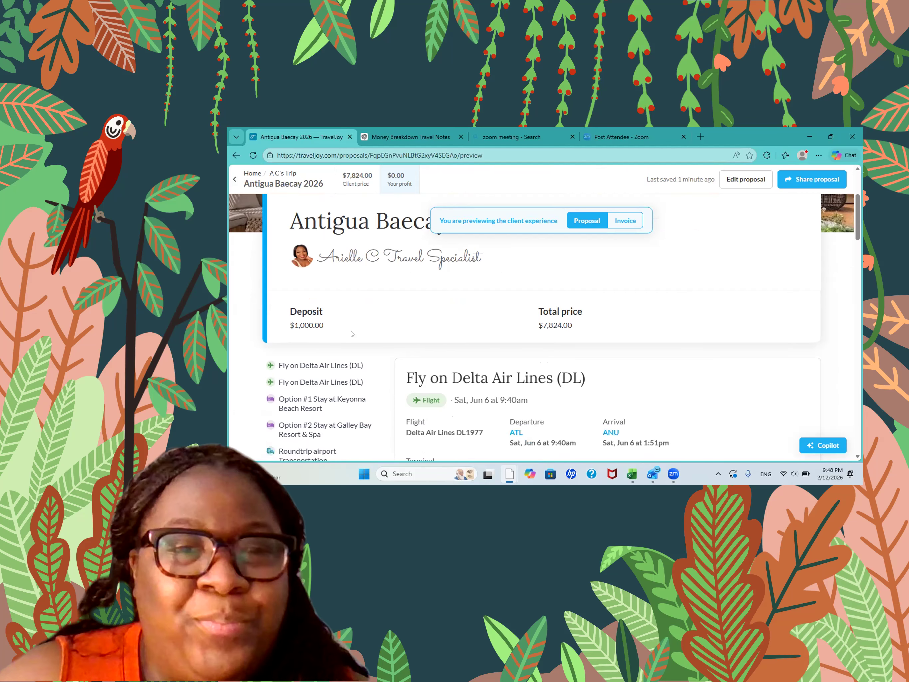
pyautogui.scroll(3, 526, 229)
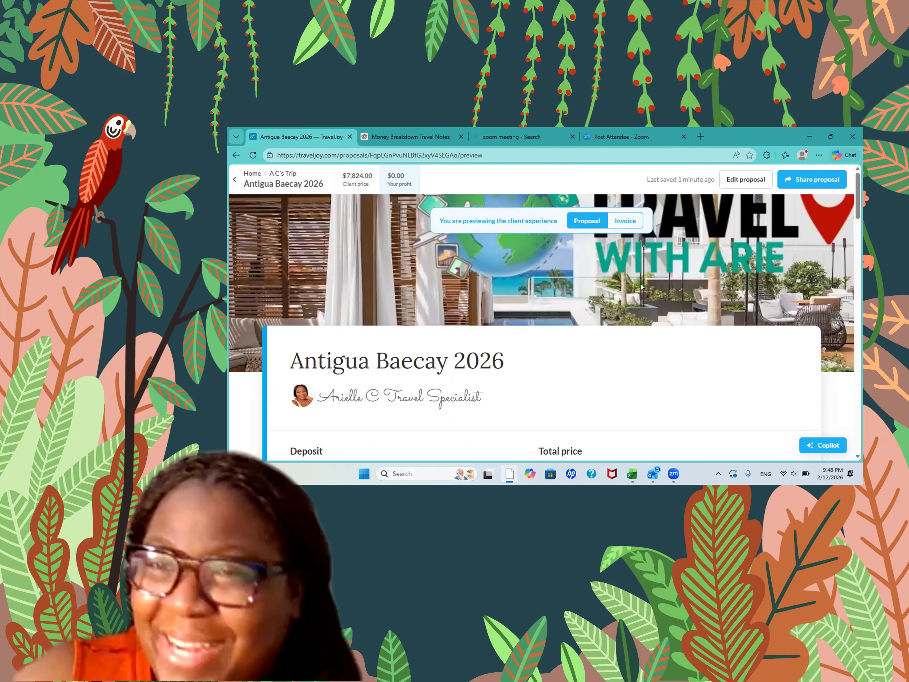
pyautogui.scroll(-3, 645, 335)
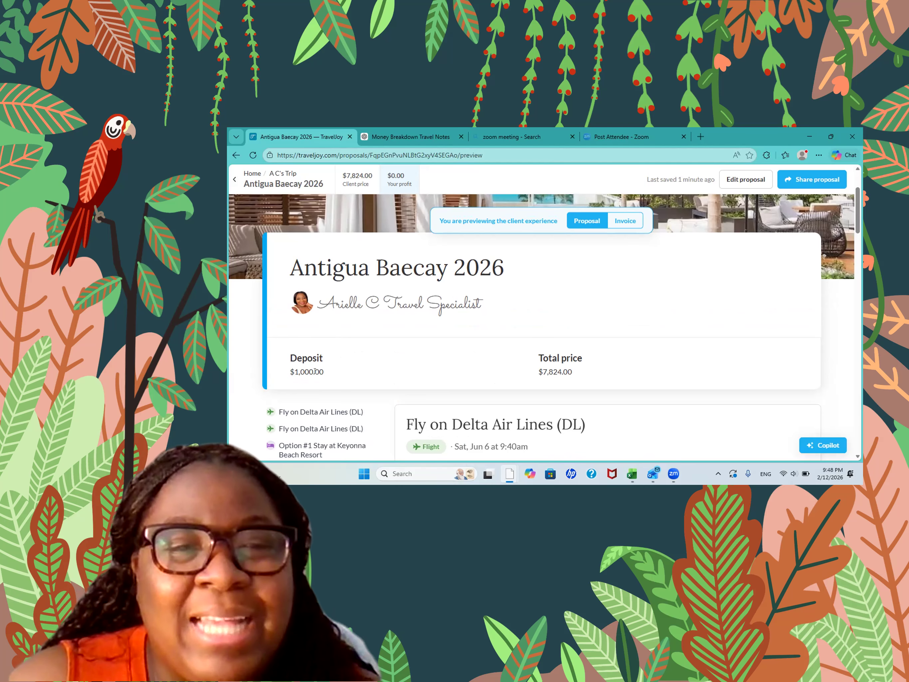
pyautogui.scroll(-3, 493, 301)
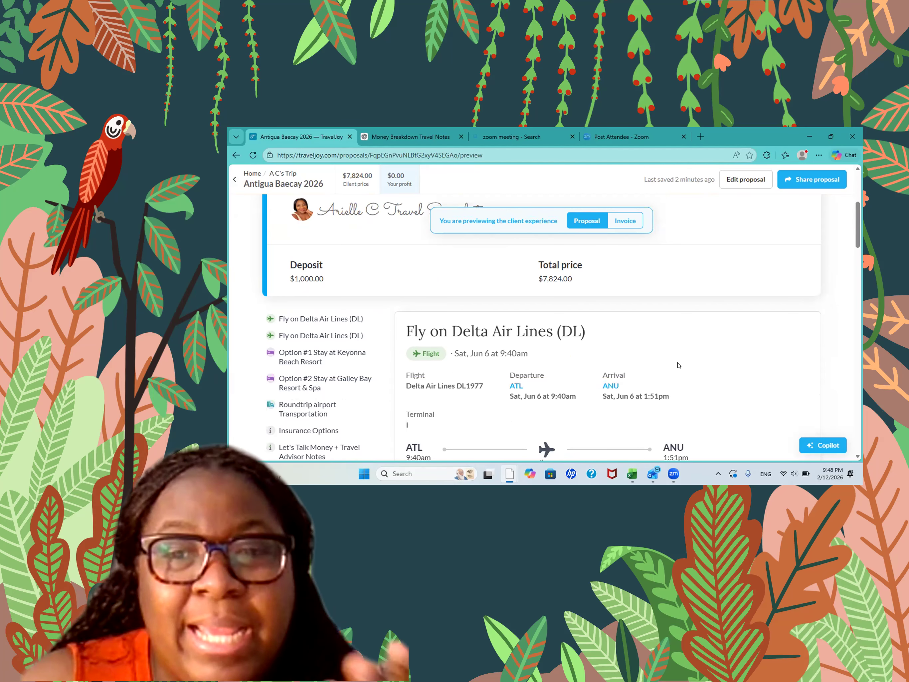
pyautogui.scroll(-2, 678, 359)
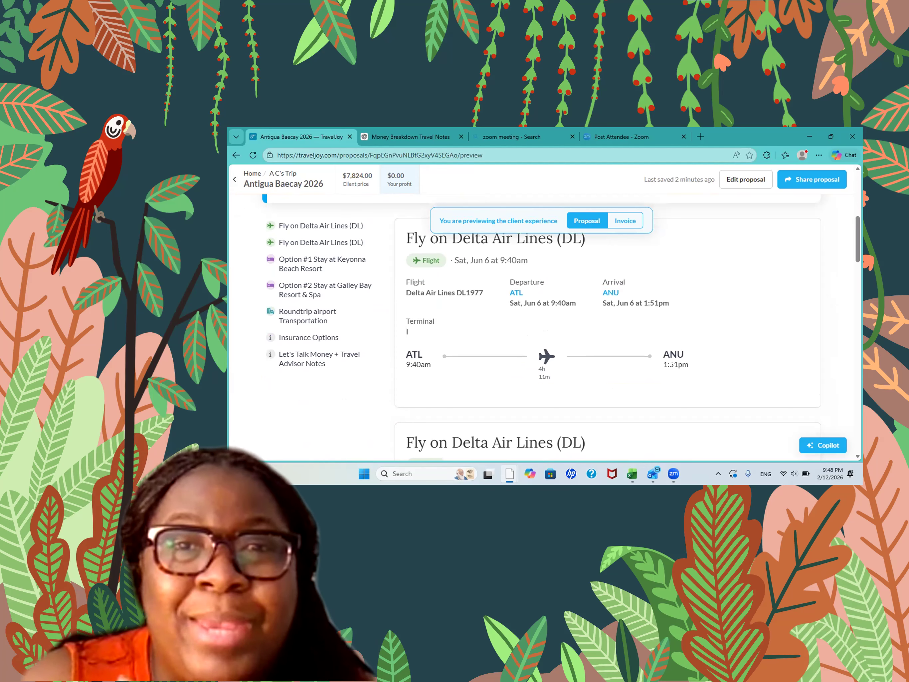
pyautogui.scroll(-1, 676, 313)
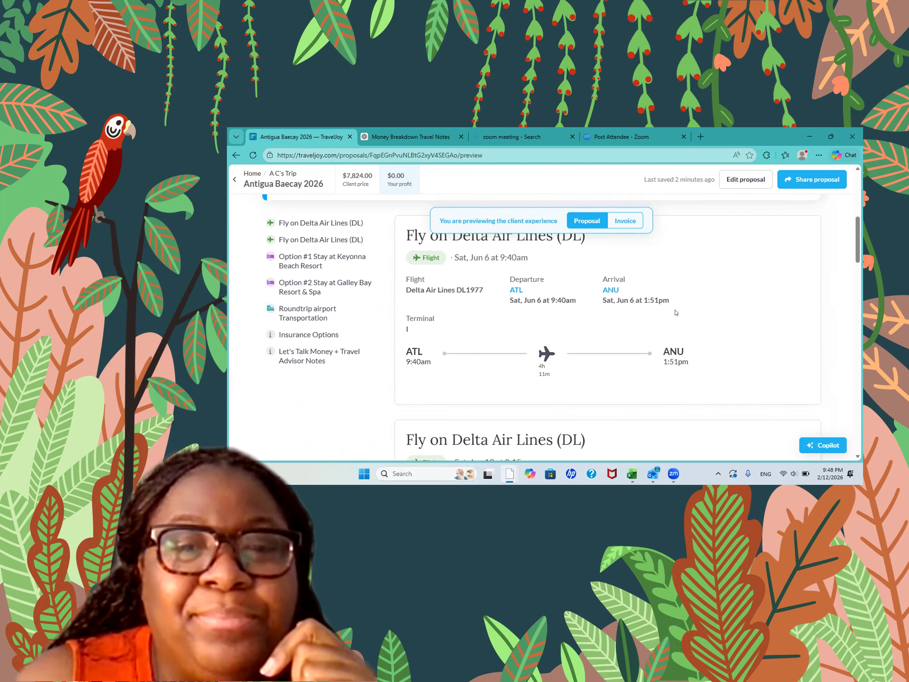
# - Examine the Keyonna Beach Resort and Galley Bay Resort & Spa stay options in the proposal preview
pyautogui.scroll(-7, 675, 313)
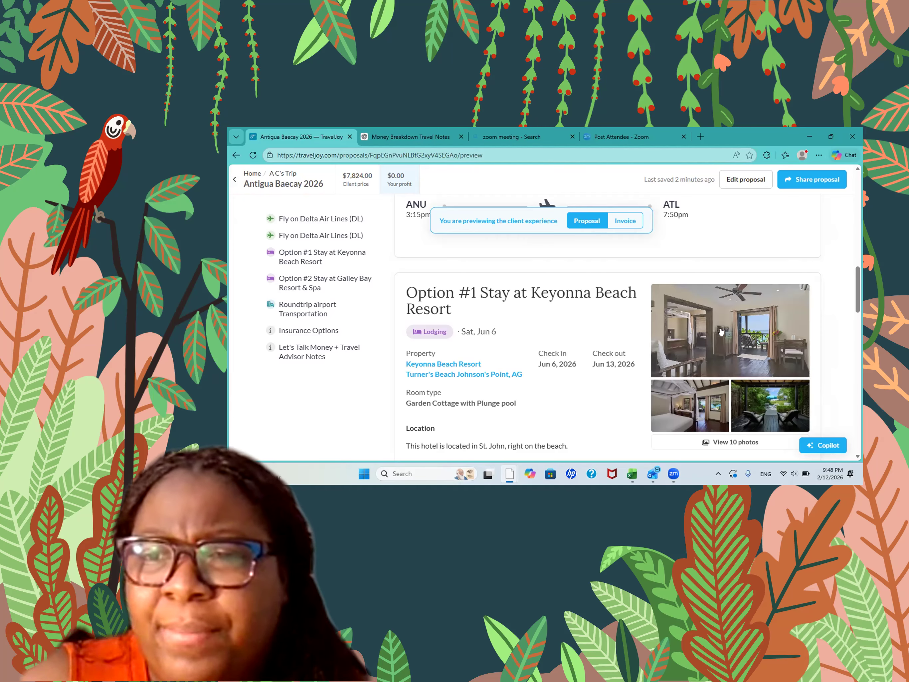
pyautogui.scroll(-2, 722, 325)
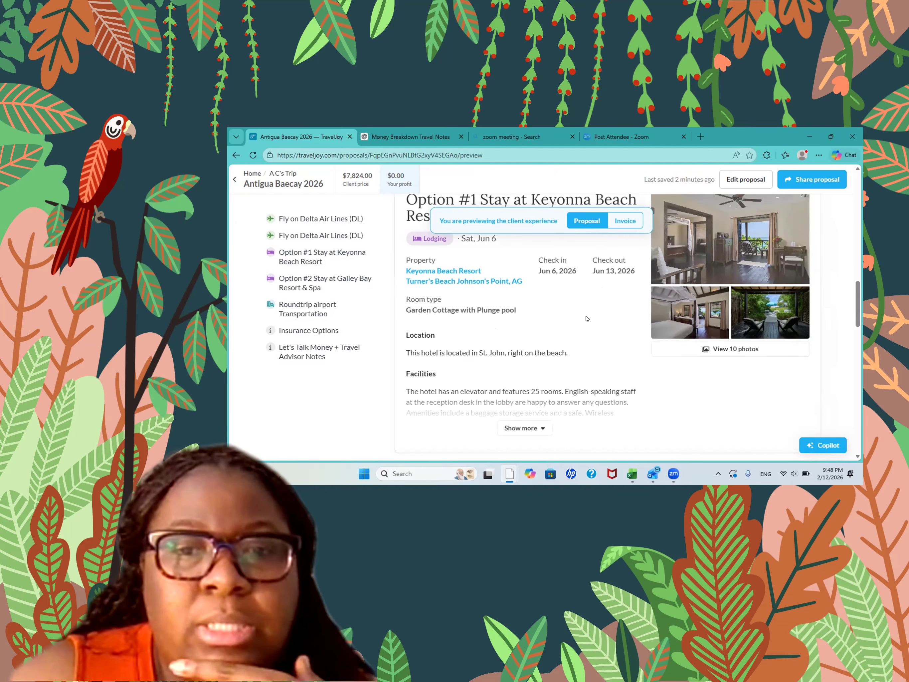
pyautogui.scroll(-1, 586, 309)
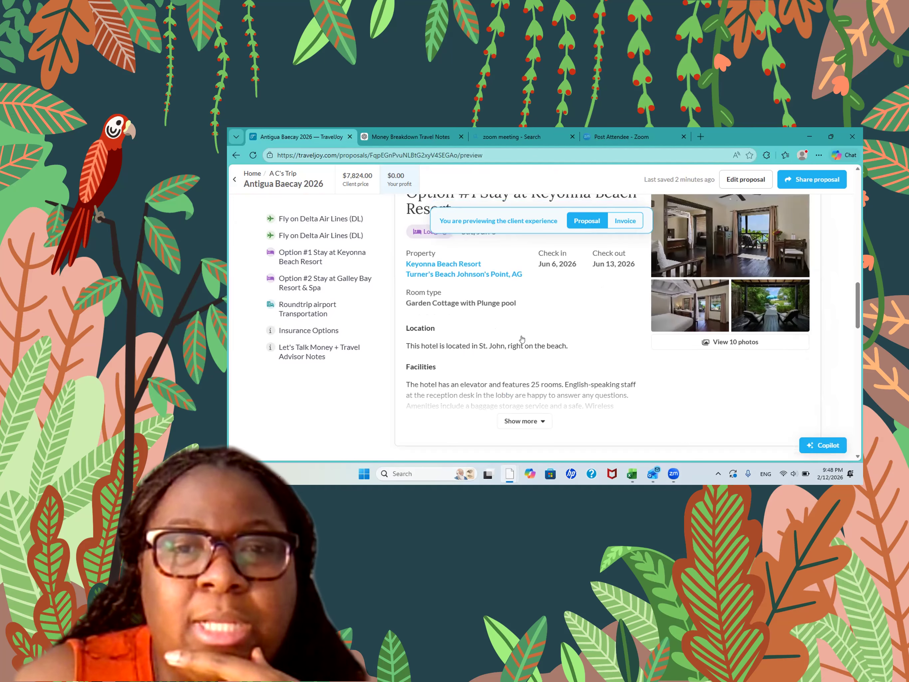
pyautogui.scroll(-3, 501, 312)
pyautogui.scroll(-2, 534, 328)
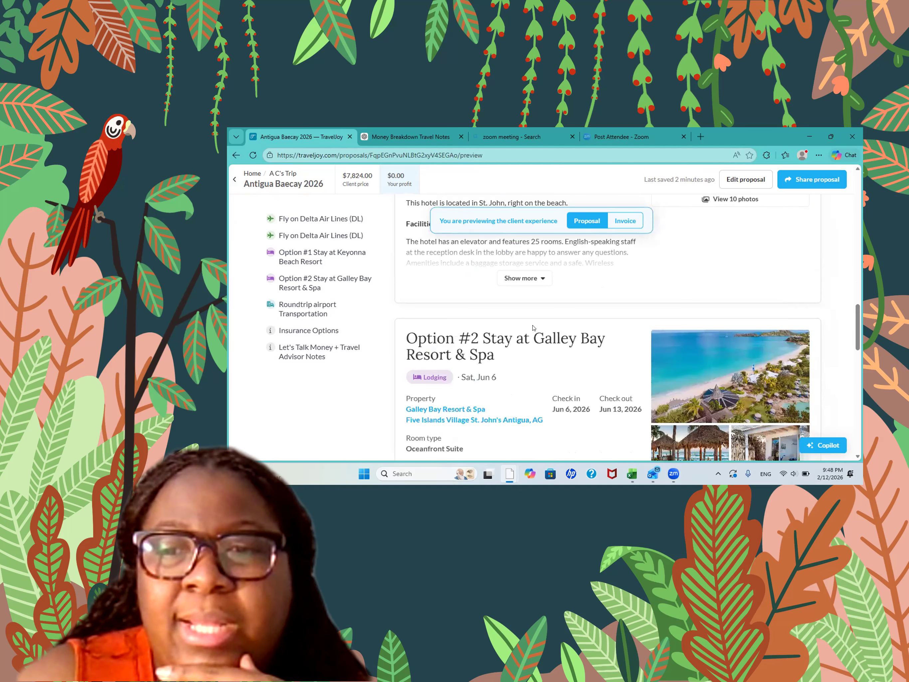
pyautogui.scroll(-1, 586, 399)
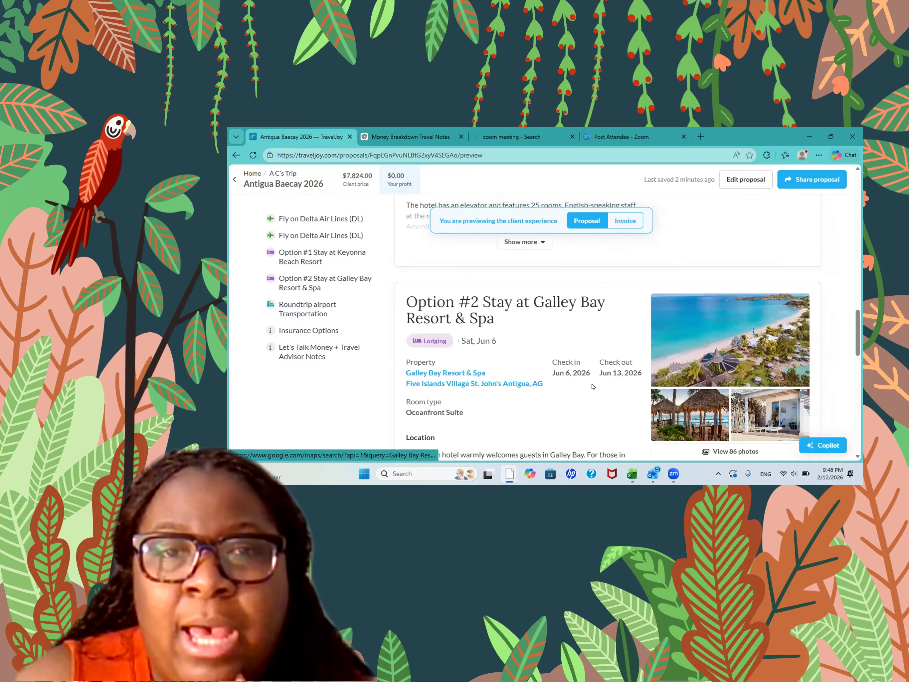
pyautogui.scroll(-4, 585, 396)
pyautogui.scroll(-1, 676, 377)
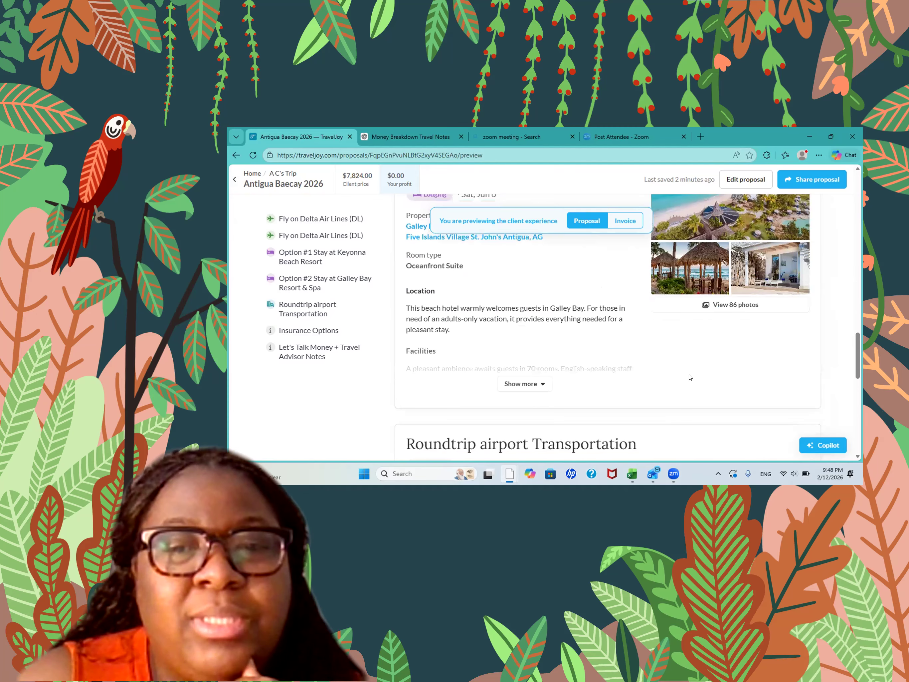
# - Examine the airport transportation, insurance options and fully expanded "Let's Talk Money + Travel Advisor Notes" sections of the preview
pyautogui.scroll(-4, 670, 341)
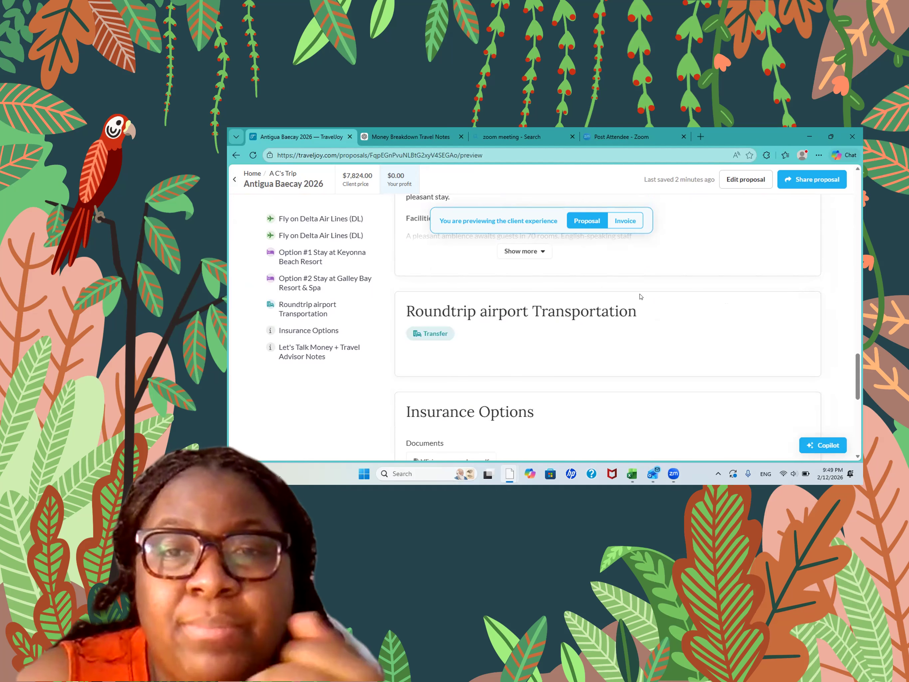
pyautogui.scroll(-1, 582, 321)
pyautogui.scroll(-2, 429, 334)
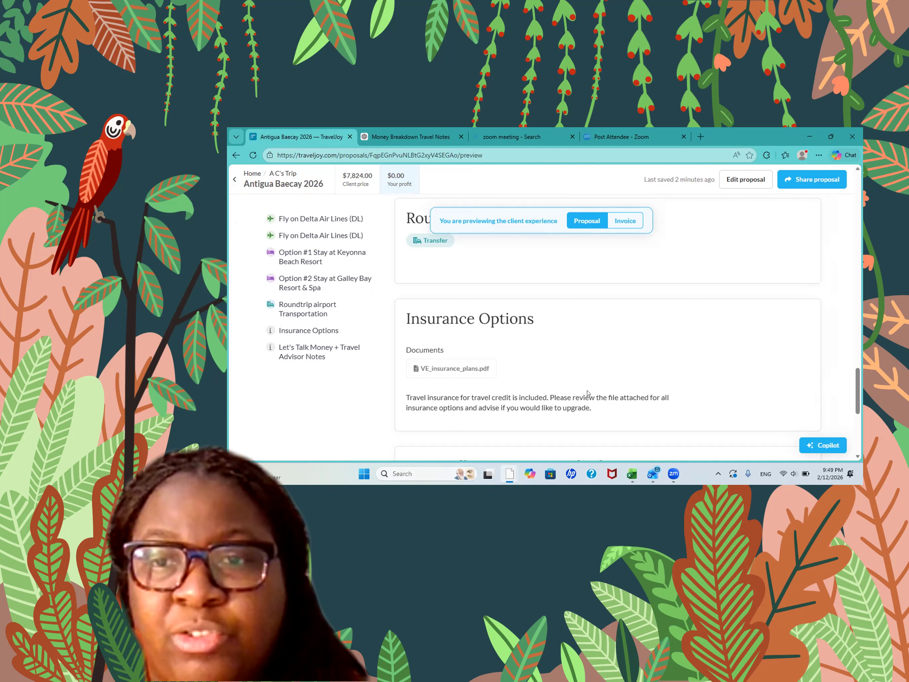
pyautogui.scroll(-2, 602, 332)
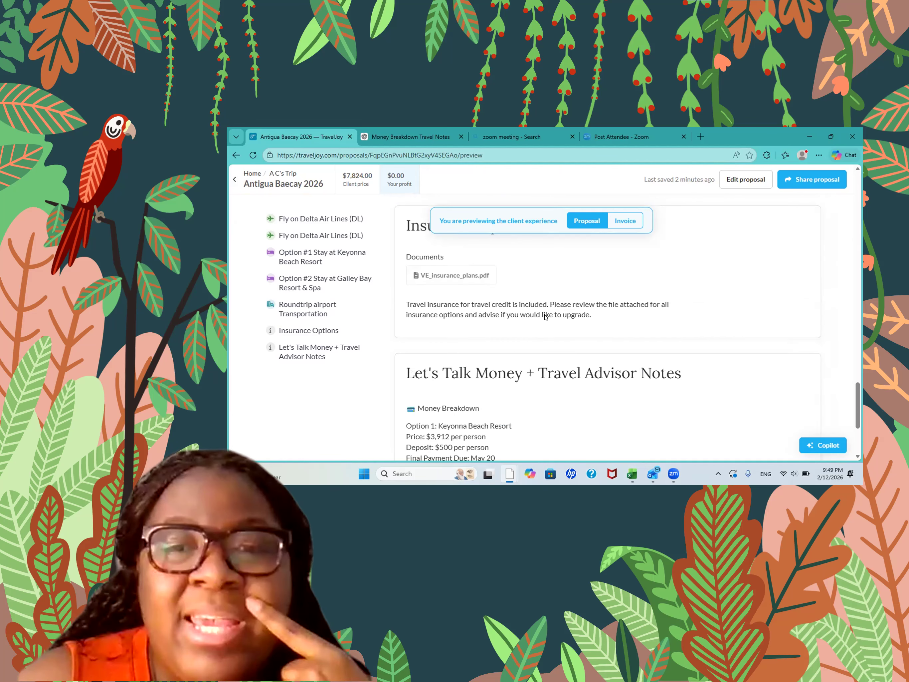
pyautogui.scroll(-1, 649, 371)
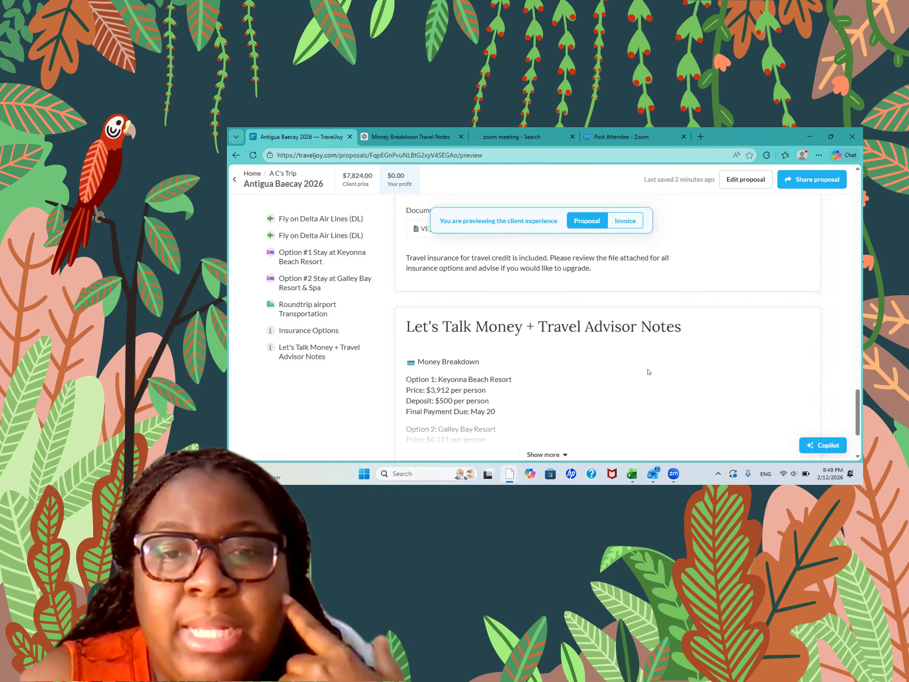
pyautogui.scroll(-1, 545, 392)
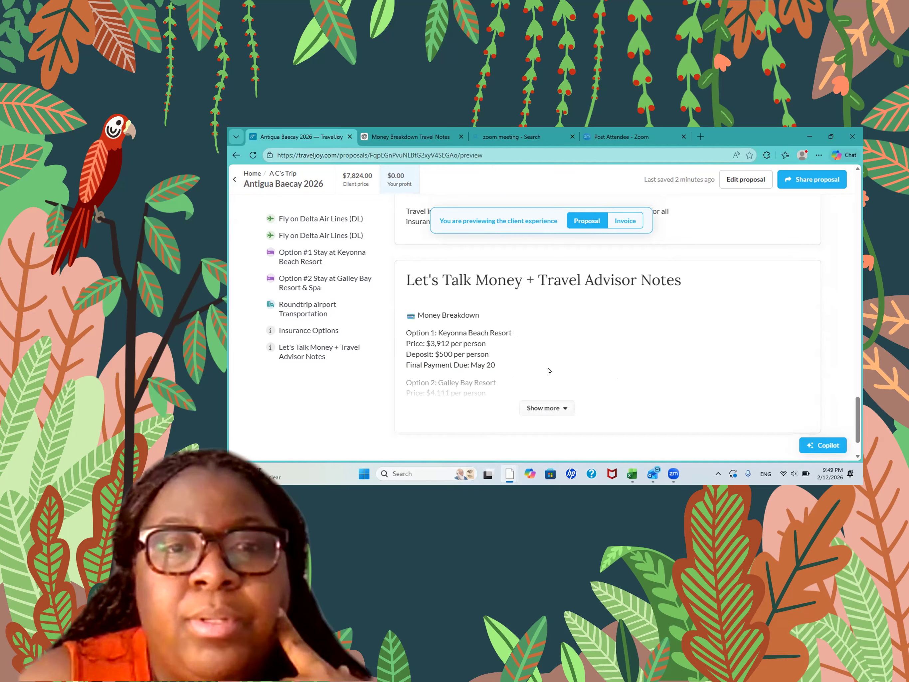
pyautogui.click(544, 406)
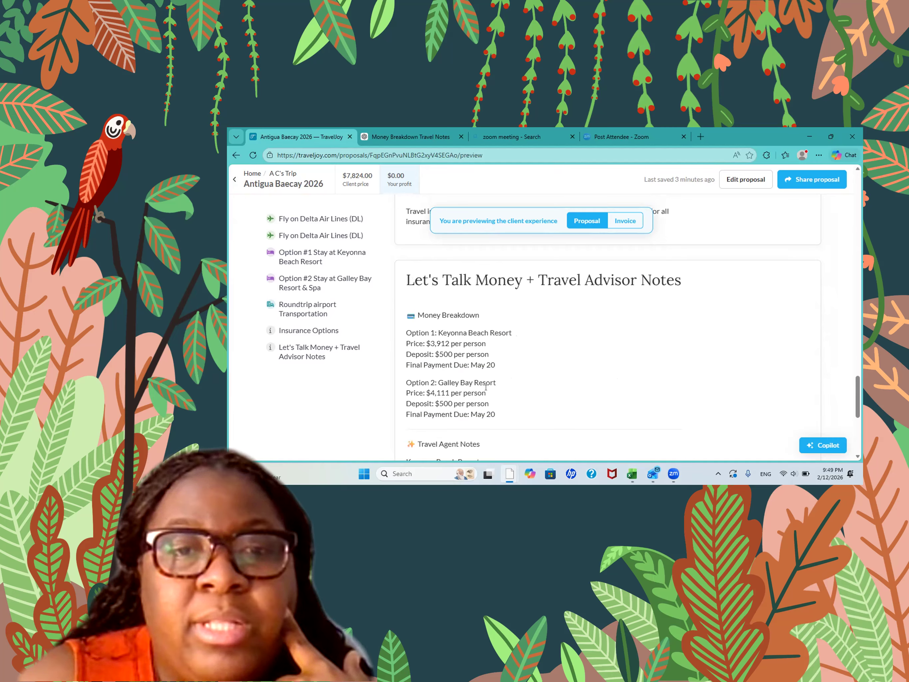
pyautogui.scroll(-2, 495, 380)
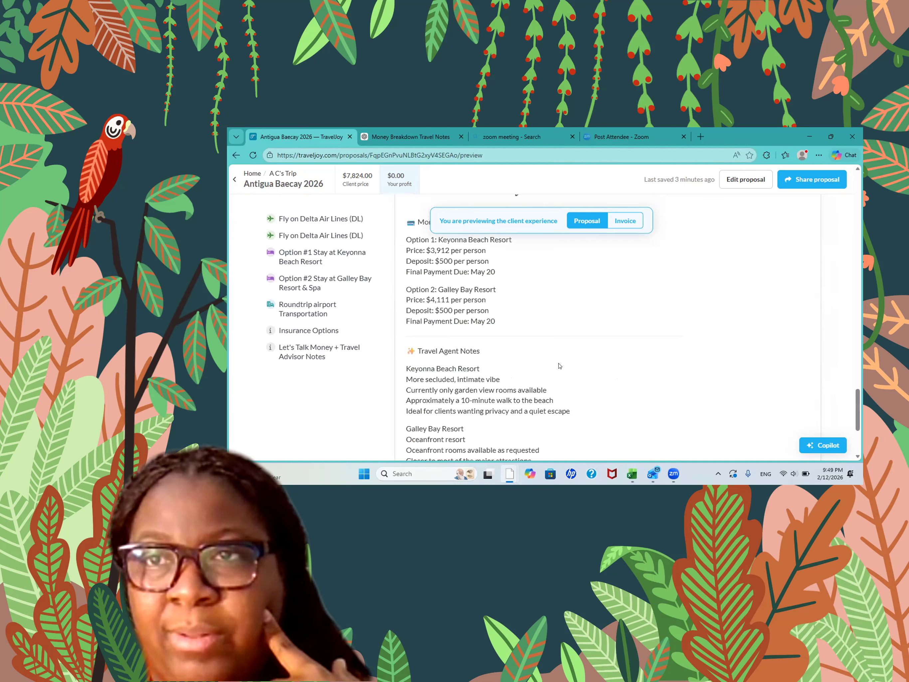
pyautogui.scroll(-2, 607, 365)
pyautogui.scroll(-1, 603, 330)
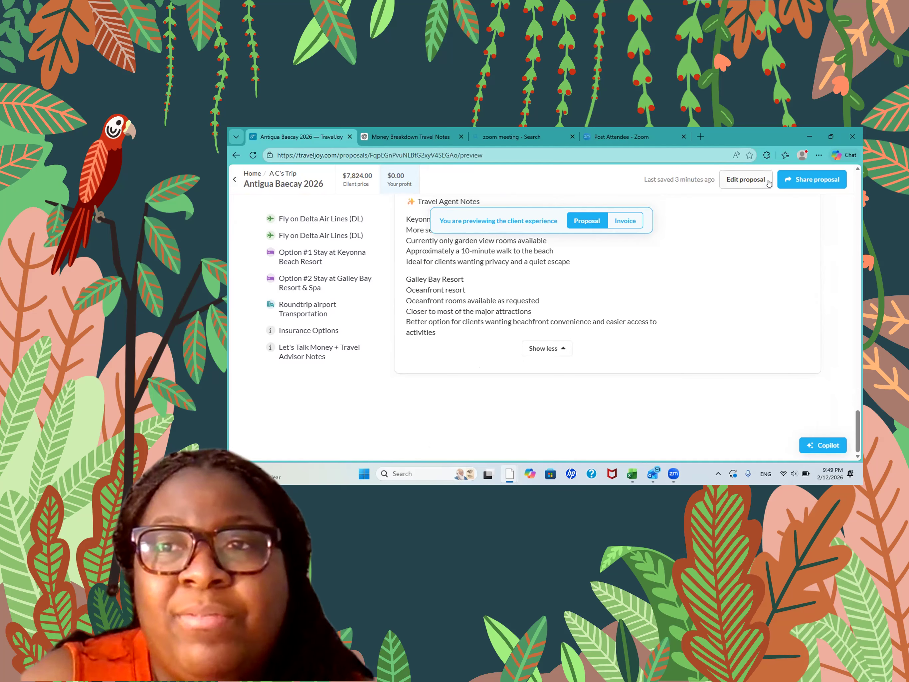
# - Start sending the proposal to the client by email and set the subject to "Your Proposal Antigua"
pyautogui.moveTo(799, 200)
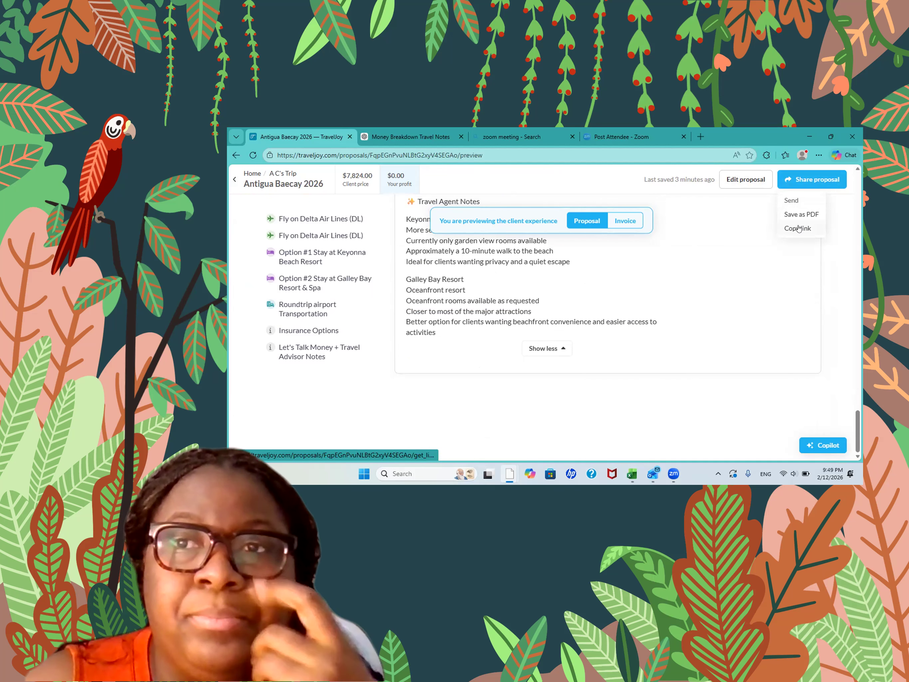
pyautogui.click(793, 201)
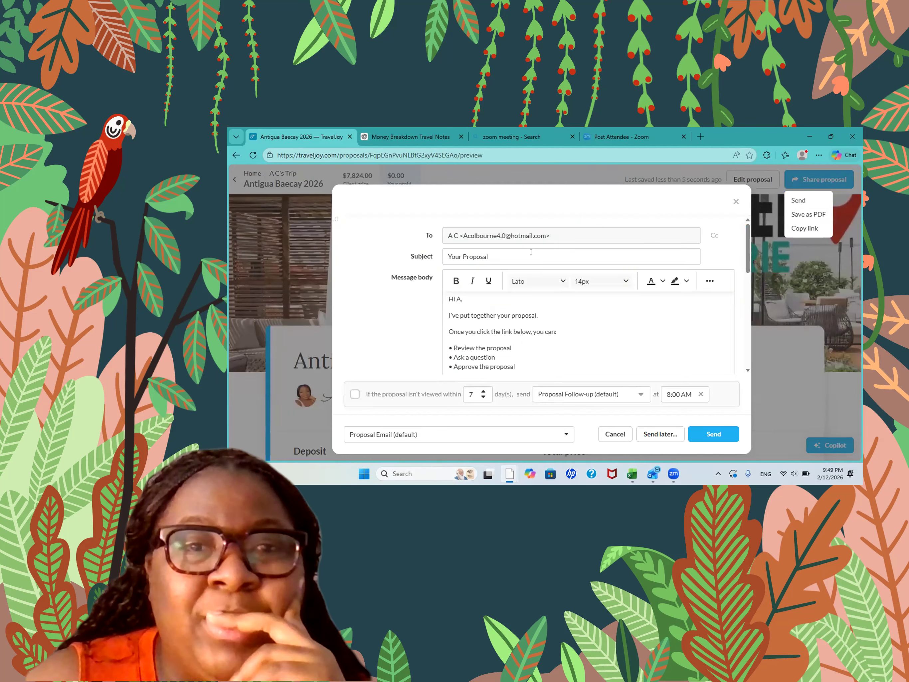
pyautogui.click(516, 251)
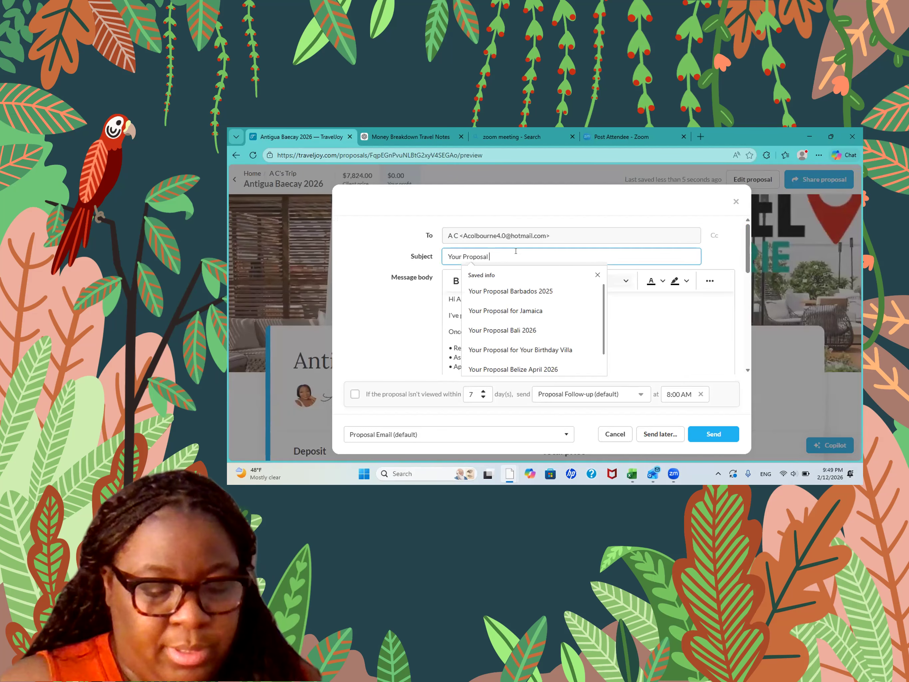
pyautogui.press('Escape')
pyautogui.write('Antig')
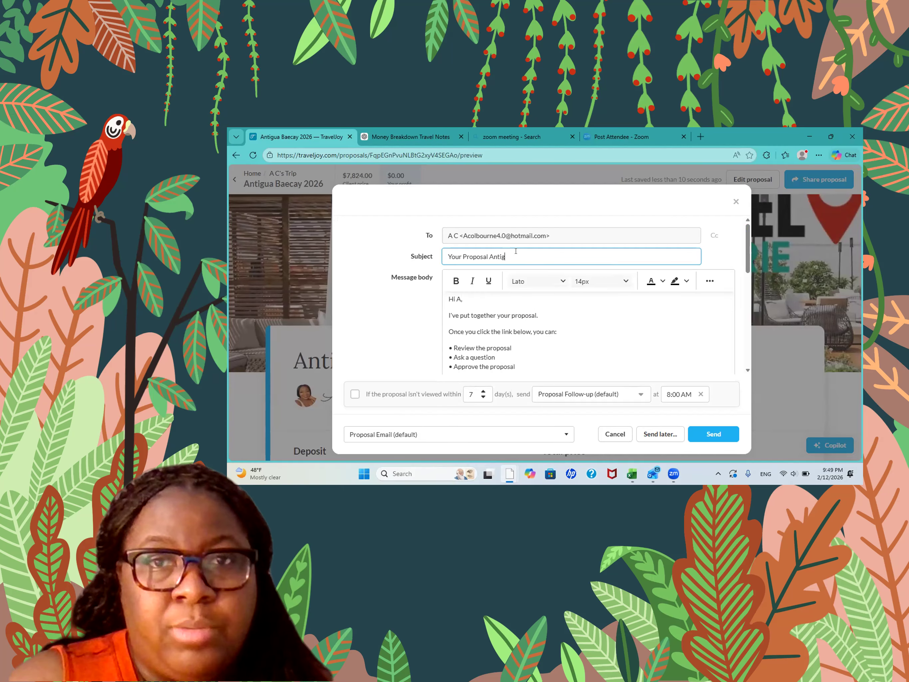
pyautogui.write('ua')
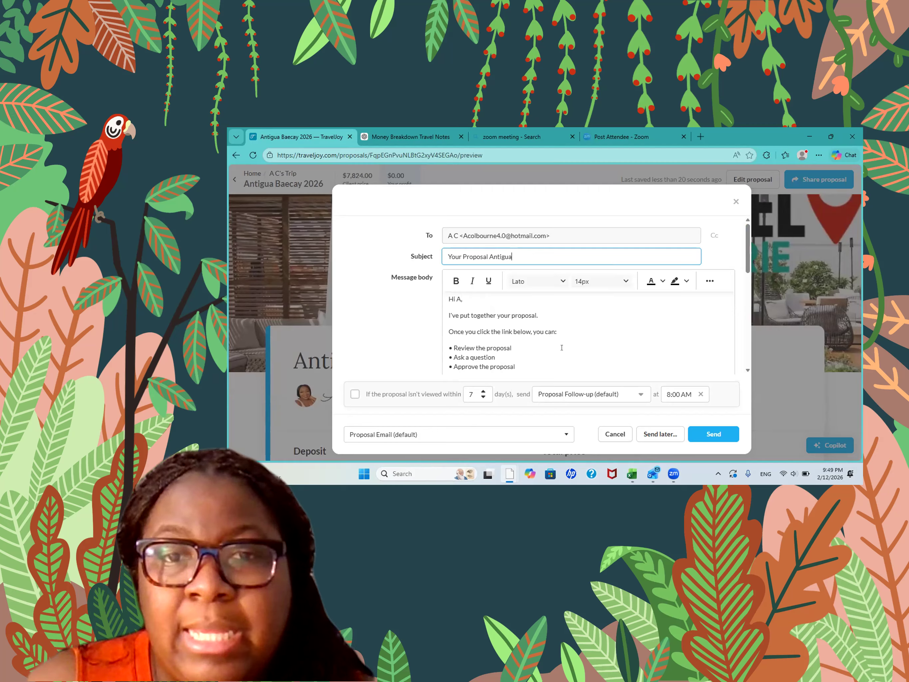
# - Check the proposal email's message body and signature, and send it to the client immediately
pyautogui.scroll(-5, 549, 342)
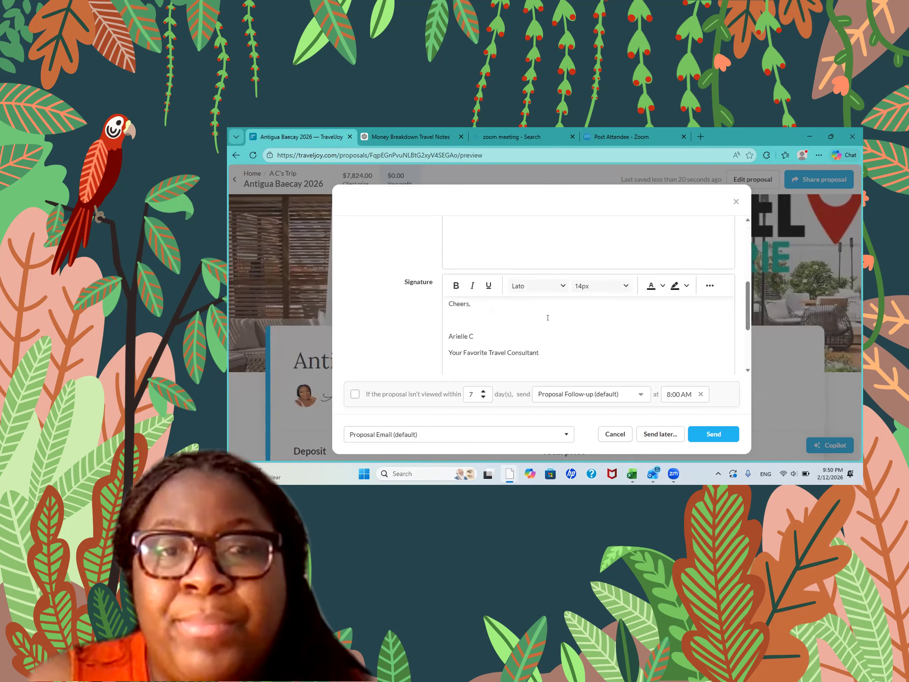
pyautogui.scroll(5, 547, 322)
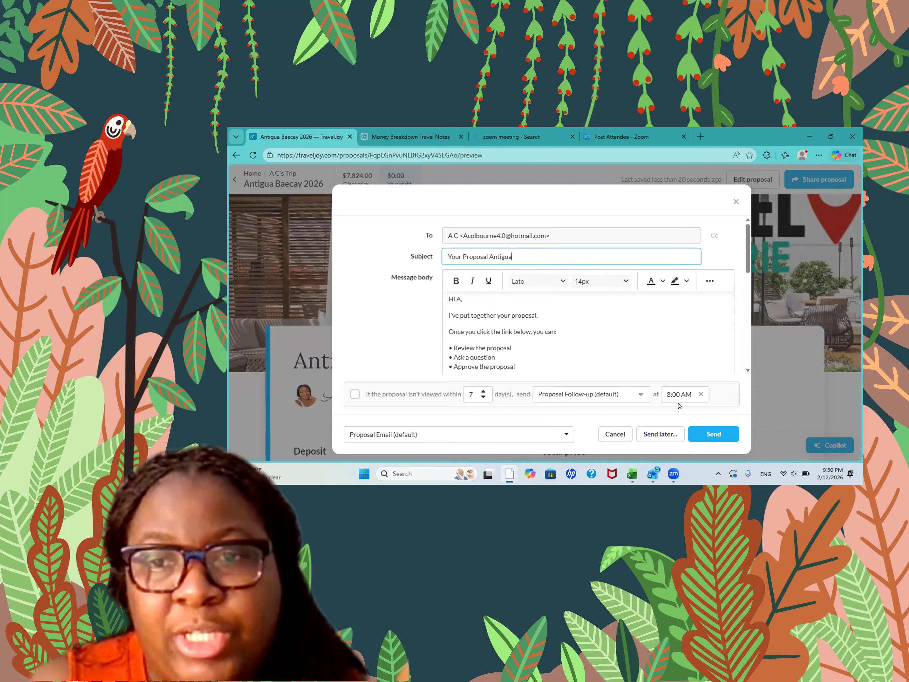
pyautogui.click(705, 437)
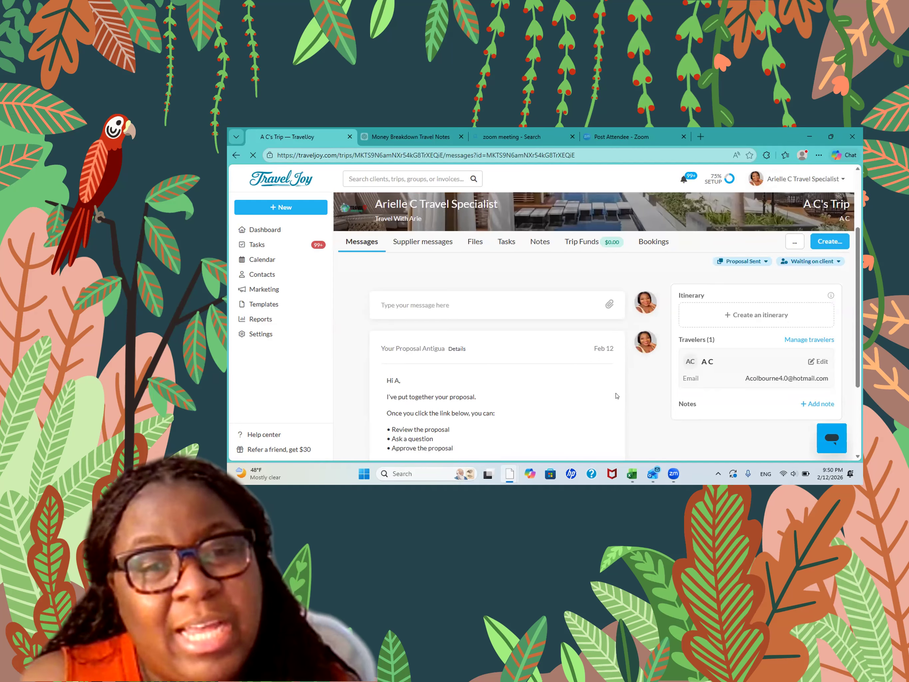
# - Check when the client opened the sent "Your Proposal Antigua" message in the trip's messages
pyautogui.scroll(-2, 570, 379)
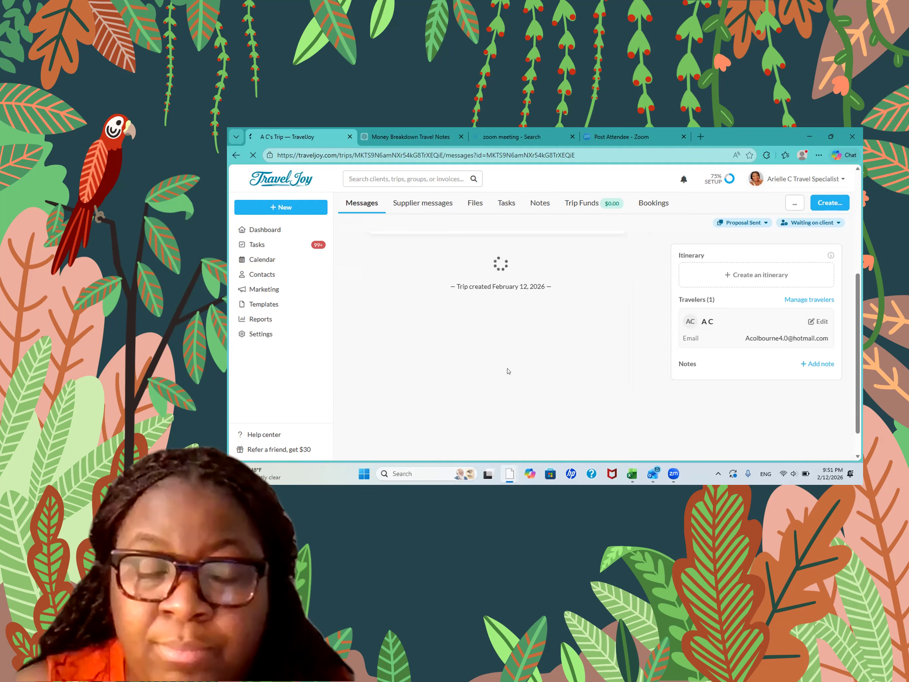
pyautogui.moveTo(568, 440)
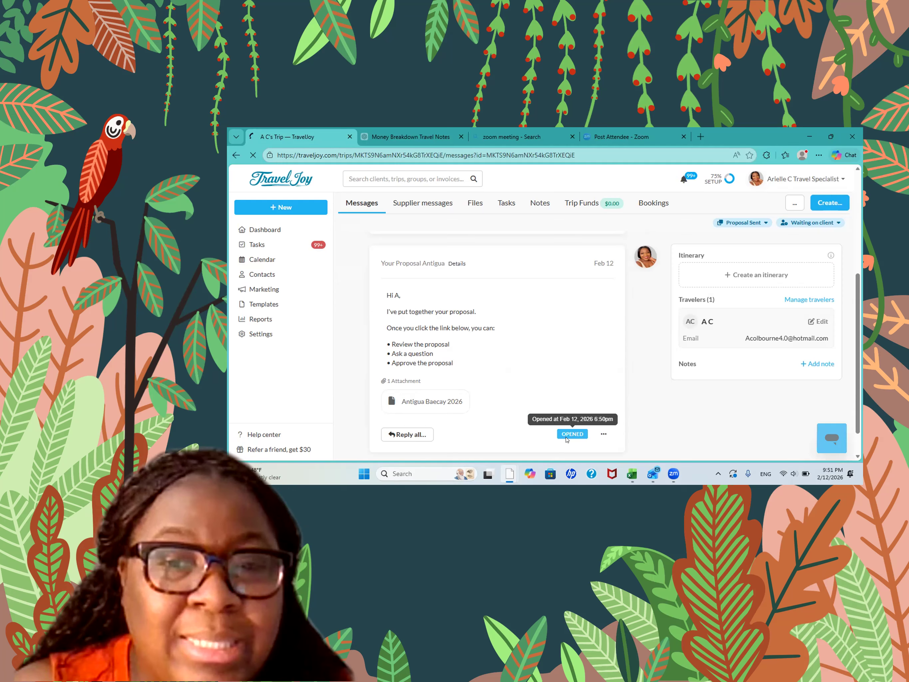